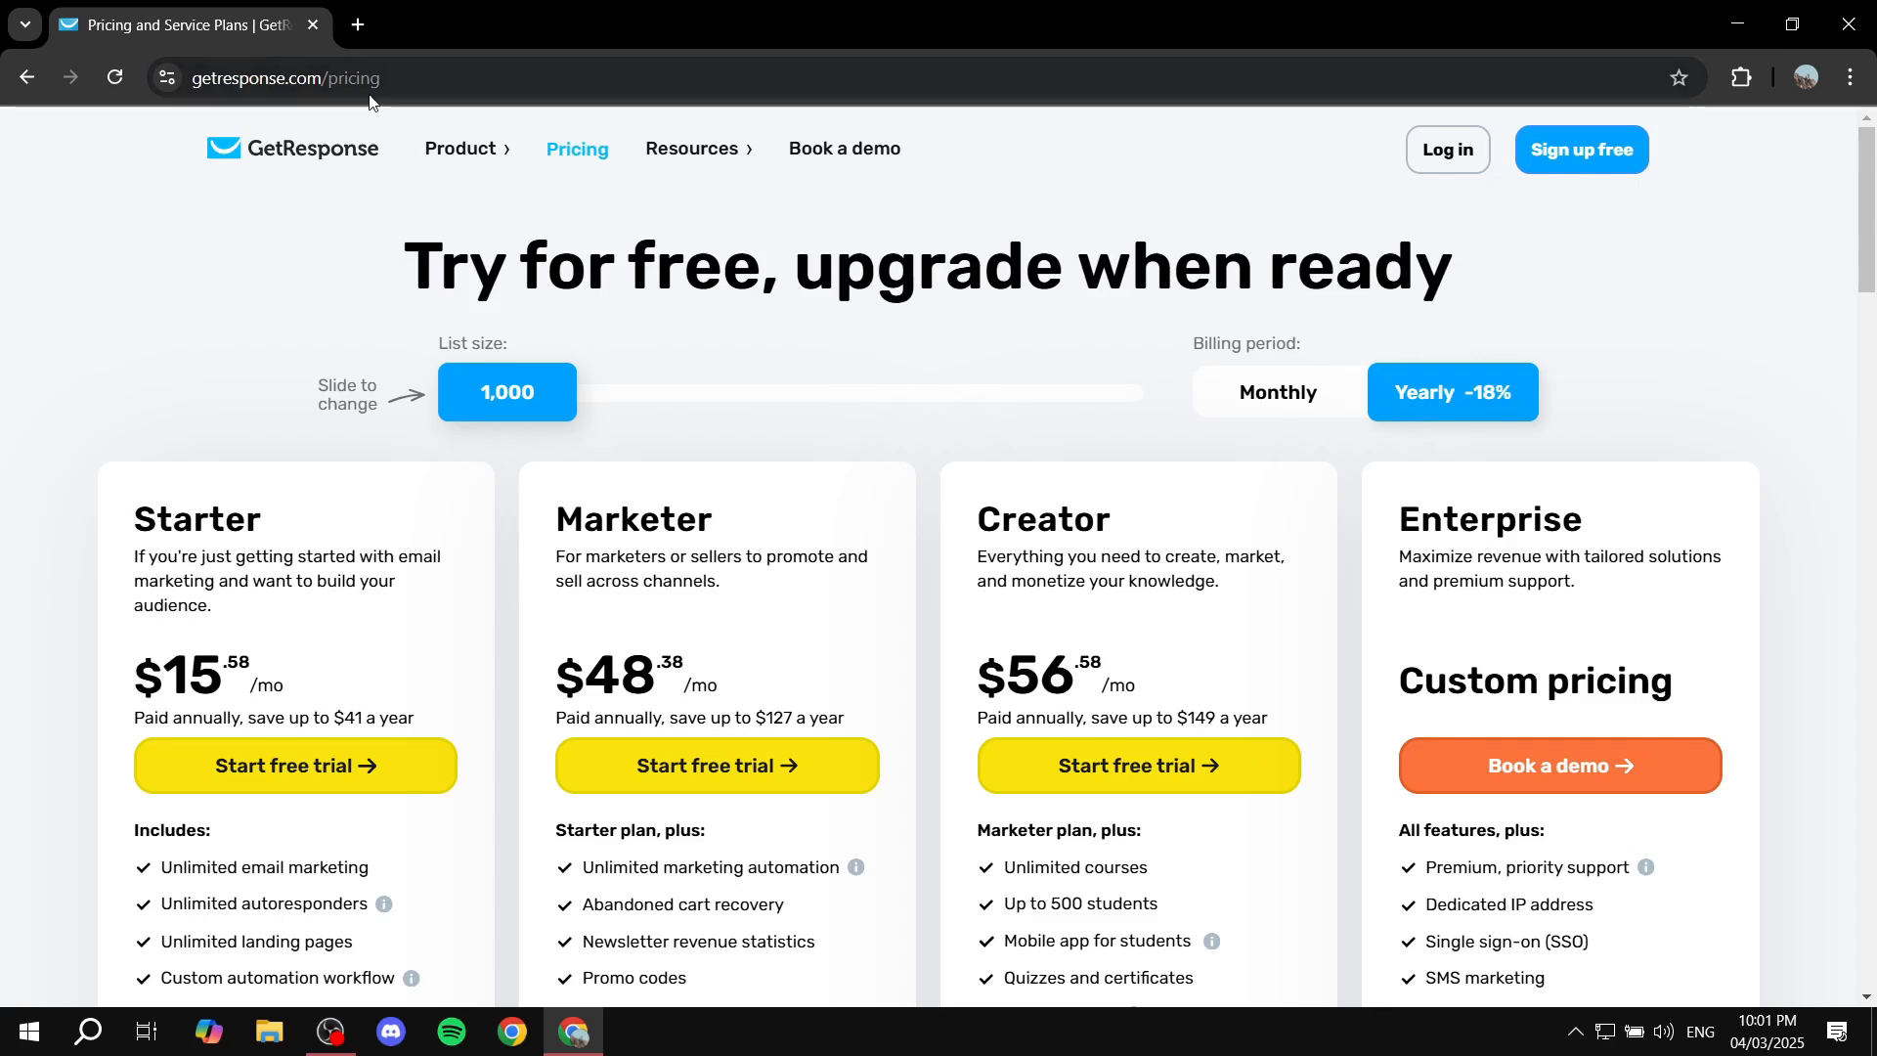
{"action": "scroll", "coordinate": [1241, 509], "scroll_direction": "down", "scroll_amount": 2}
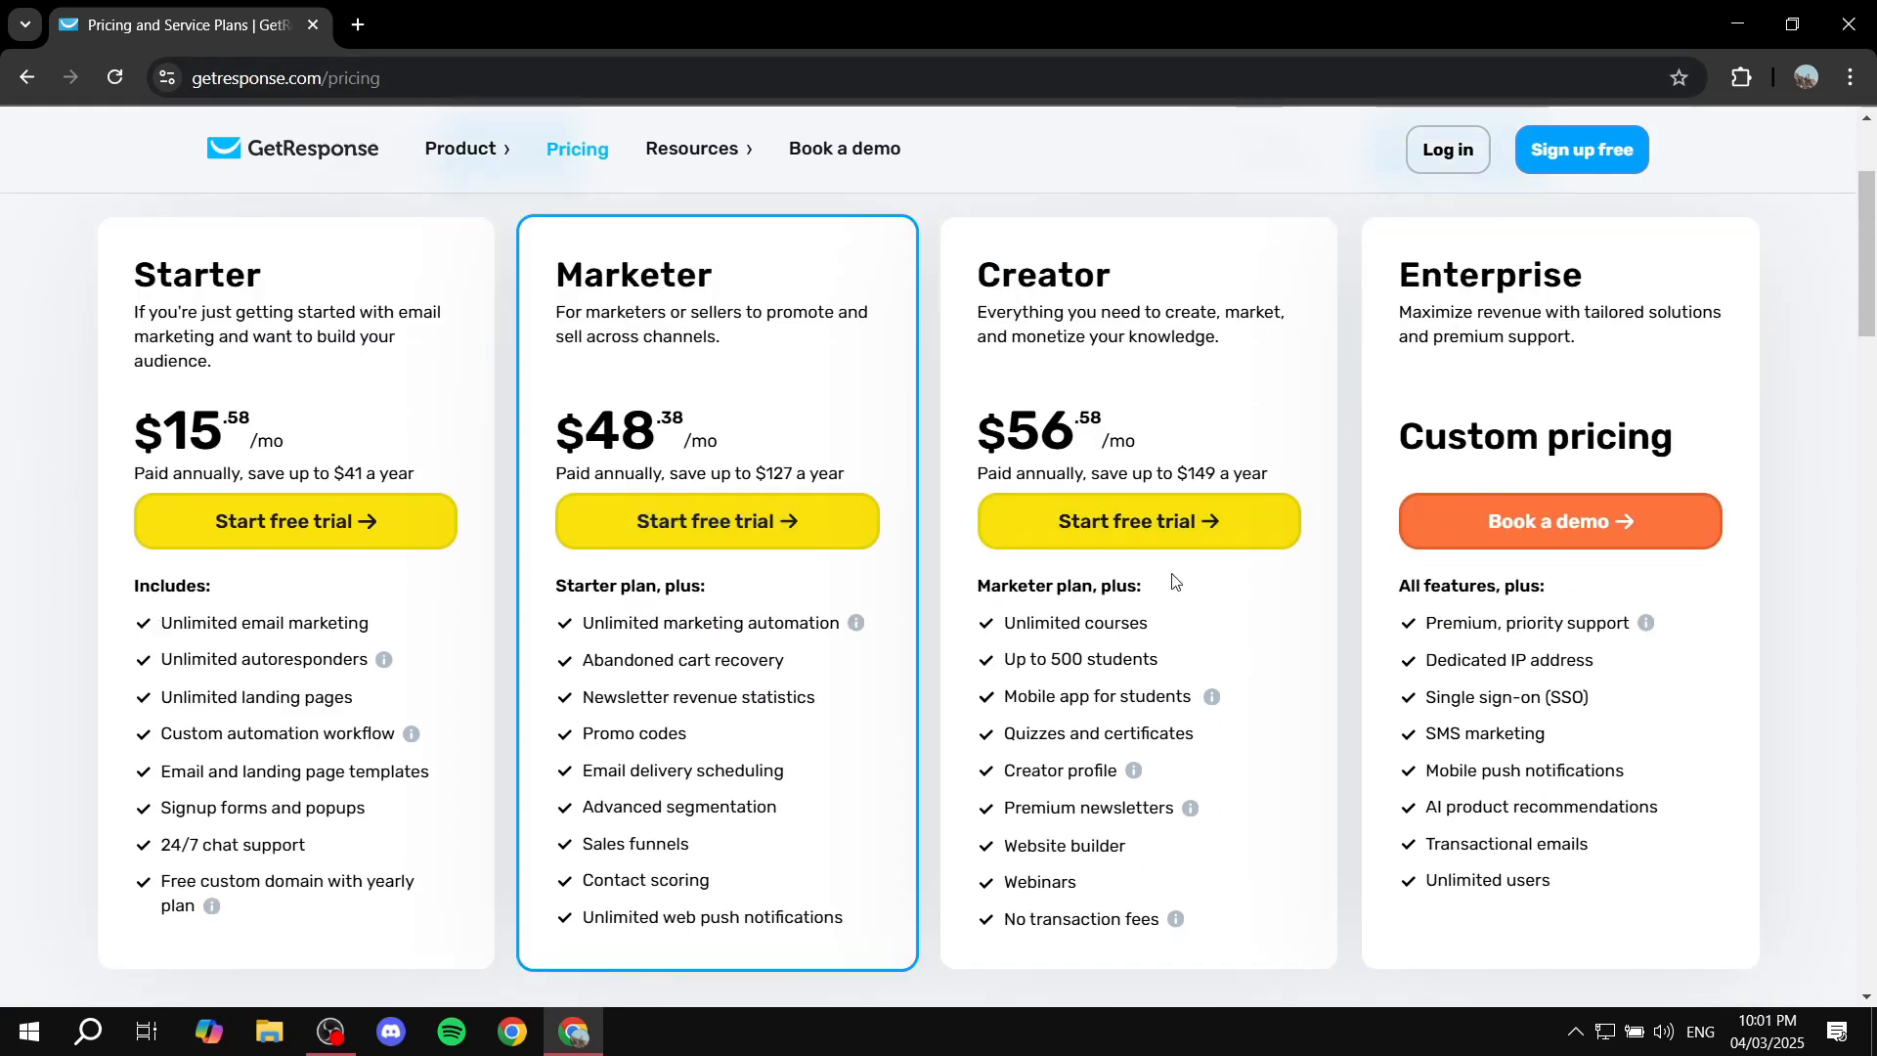
{"action": "scroll", "coordinate": [1544, 953], "scroll_direction": "up", "scroll_amount": 2}
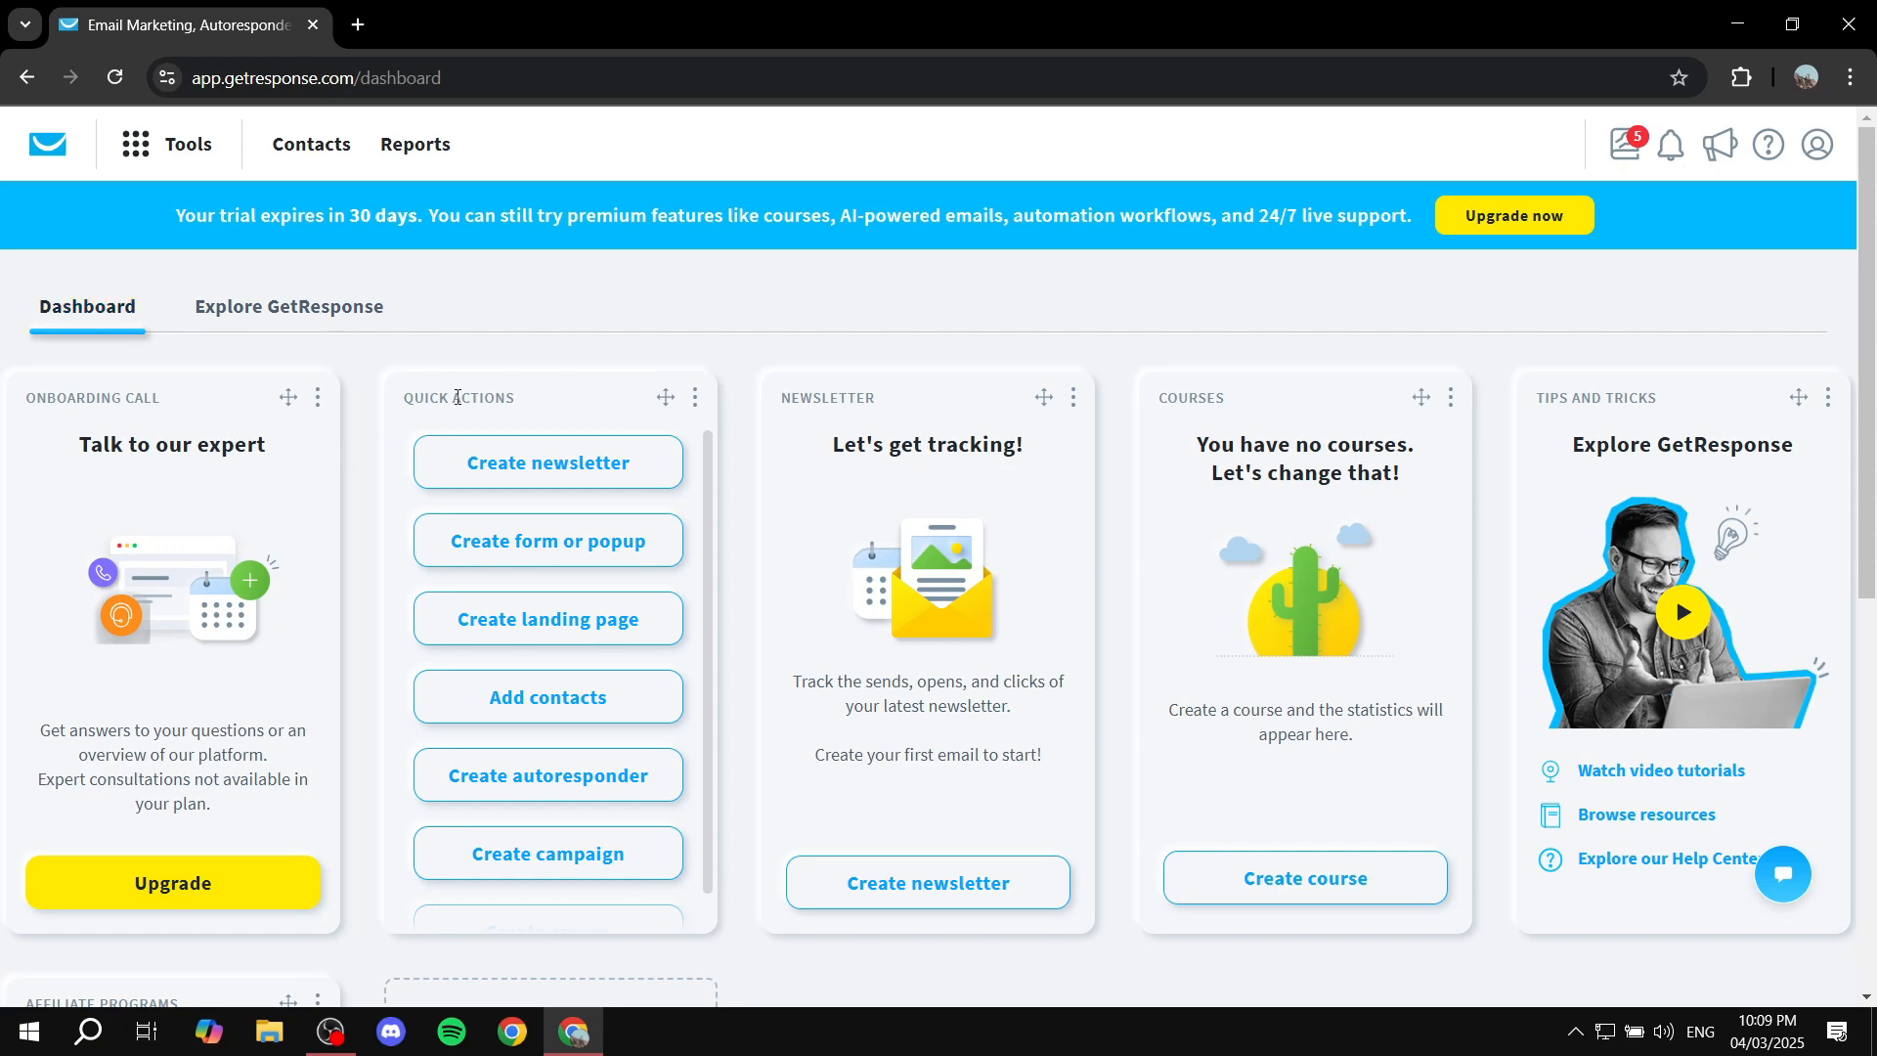
{"action": "left_click_drag", "start_coordinate": [406, 397], "coordinate": [545, 392]}
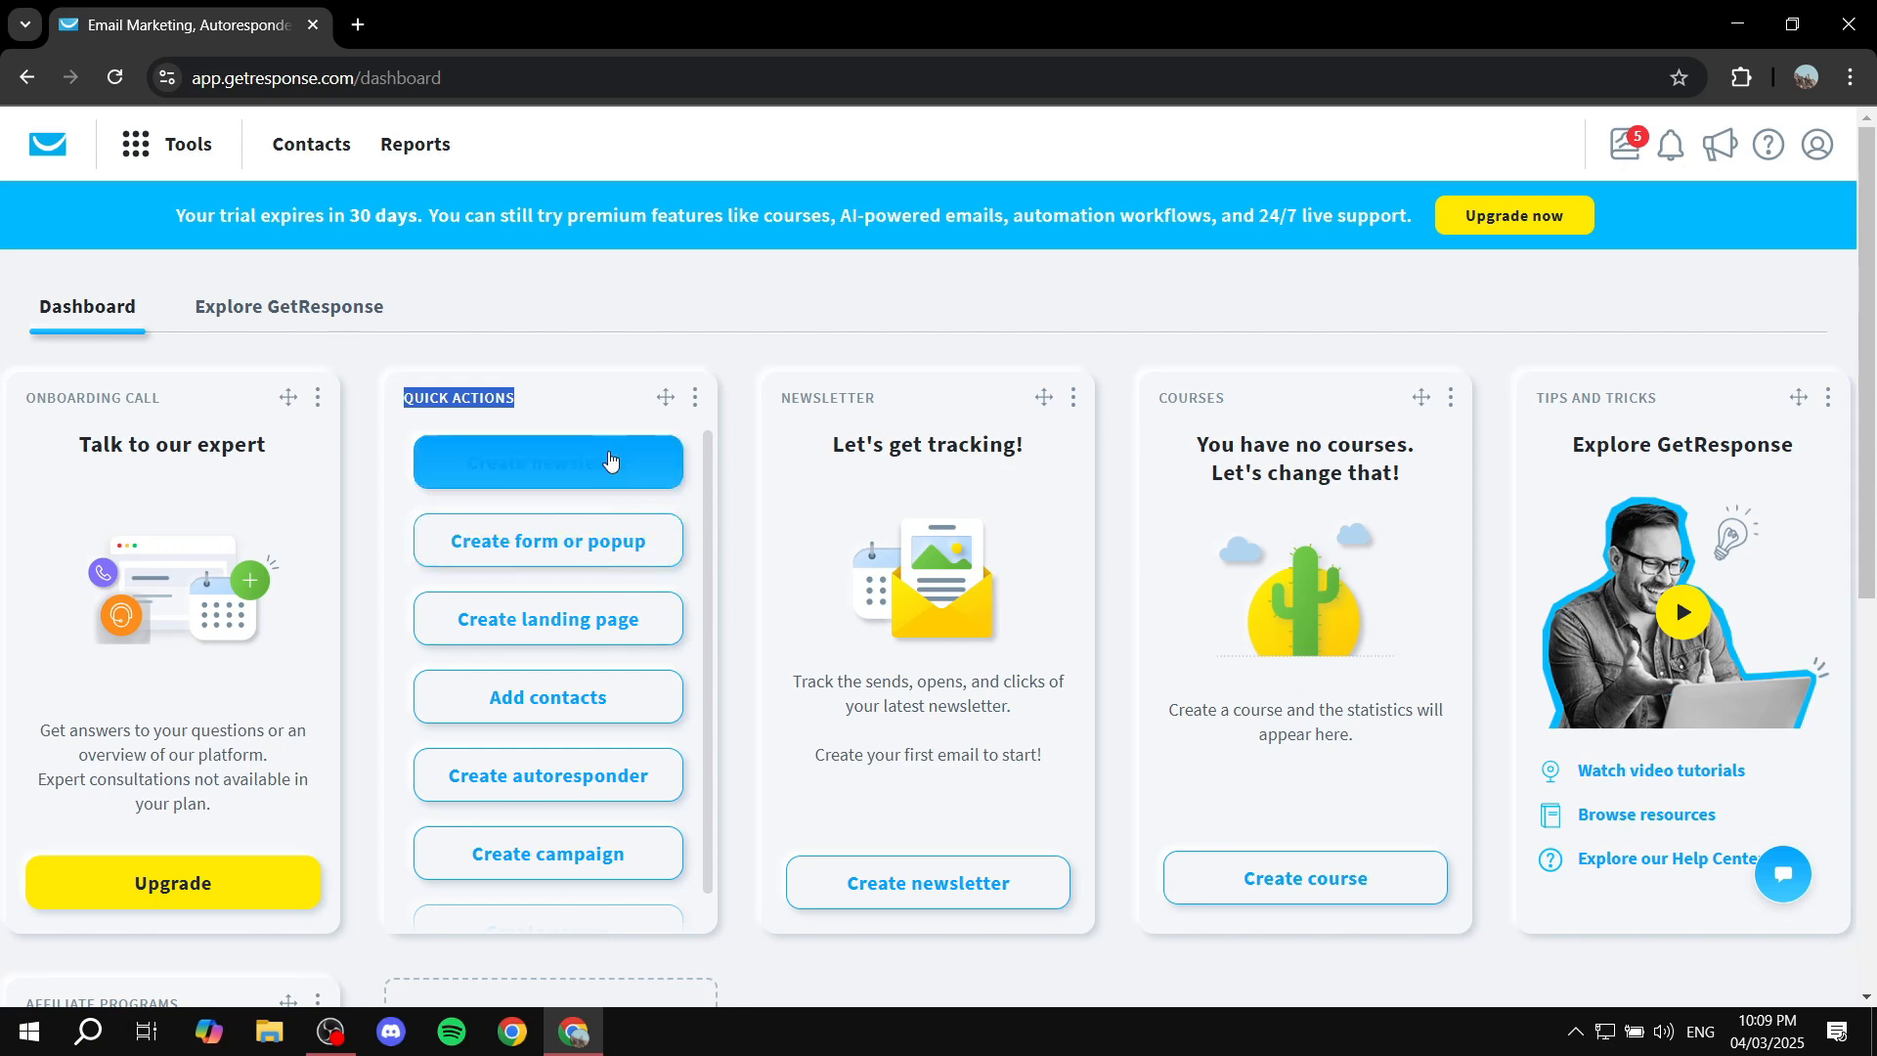
{"action": "left_click", "coordinate": [598, 311]}
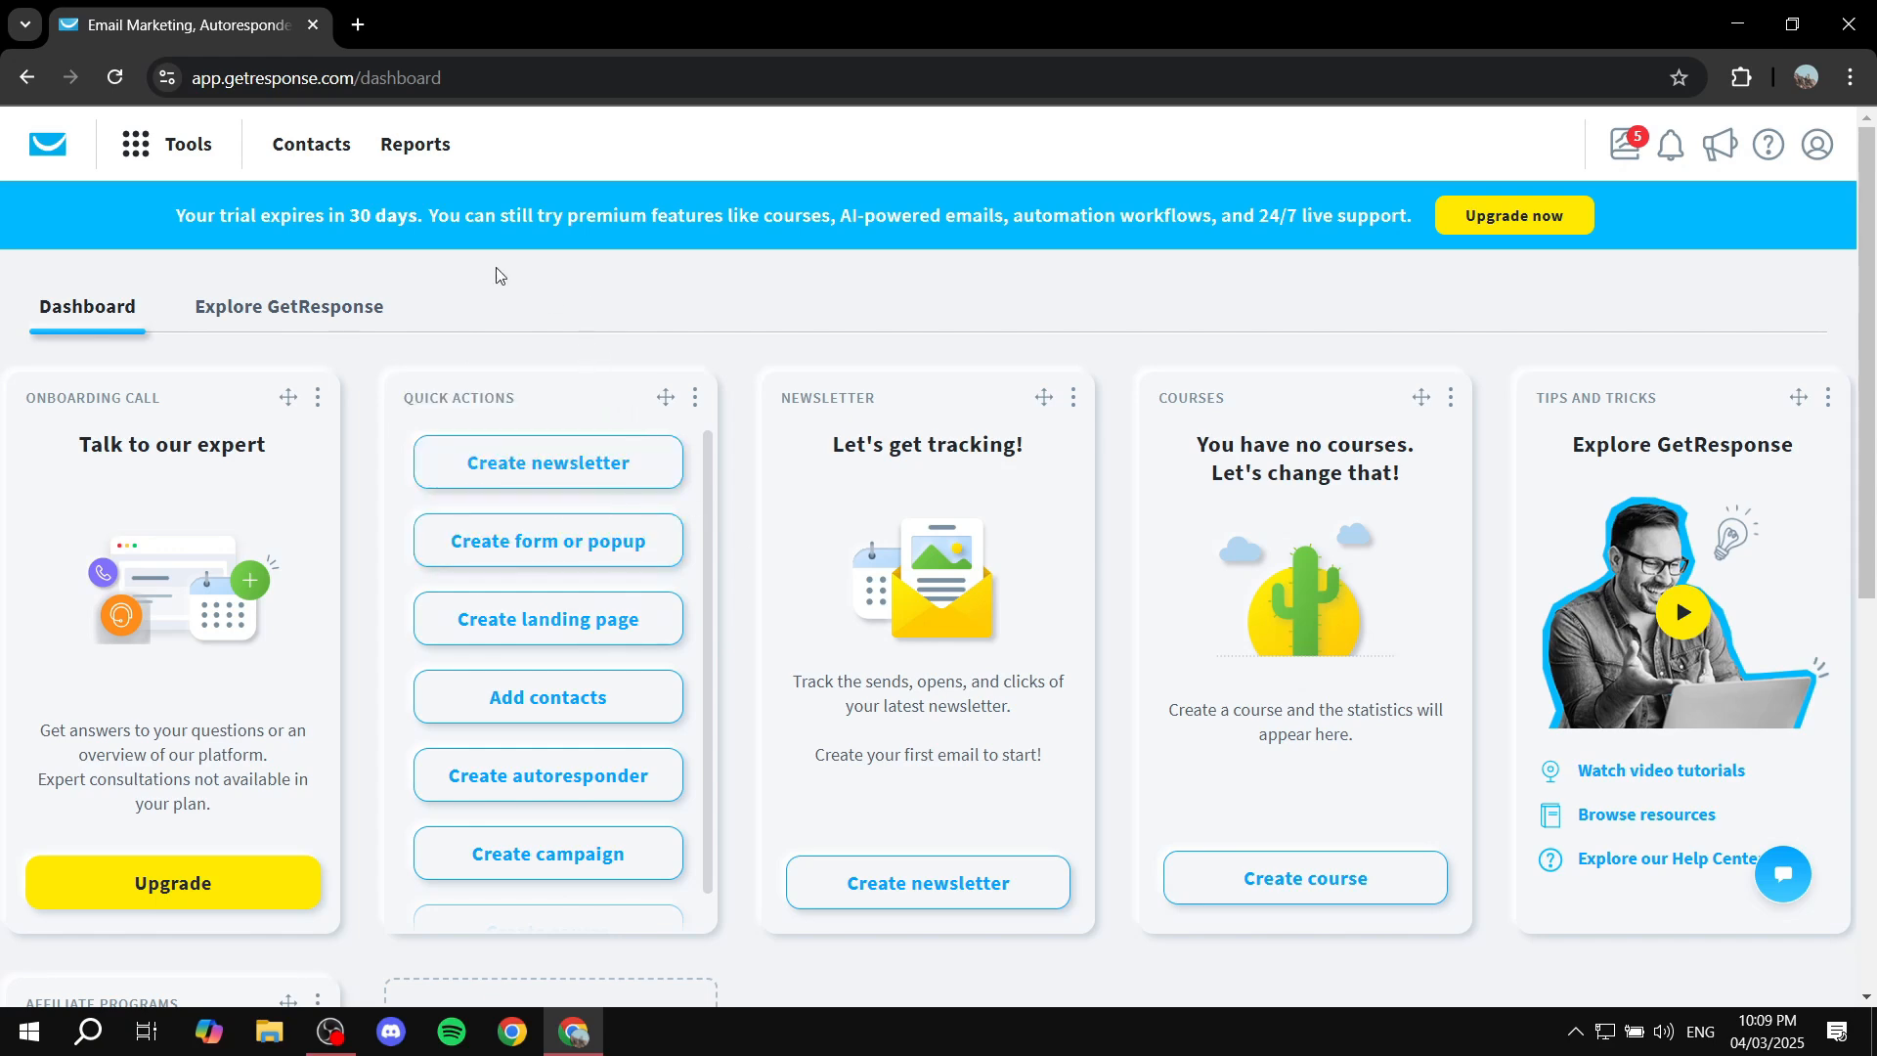
Open the Forms and popups tool from the Build visibility group.
{"action": "left_click", "coordinate": [176, 156]}
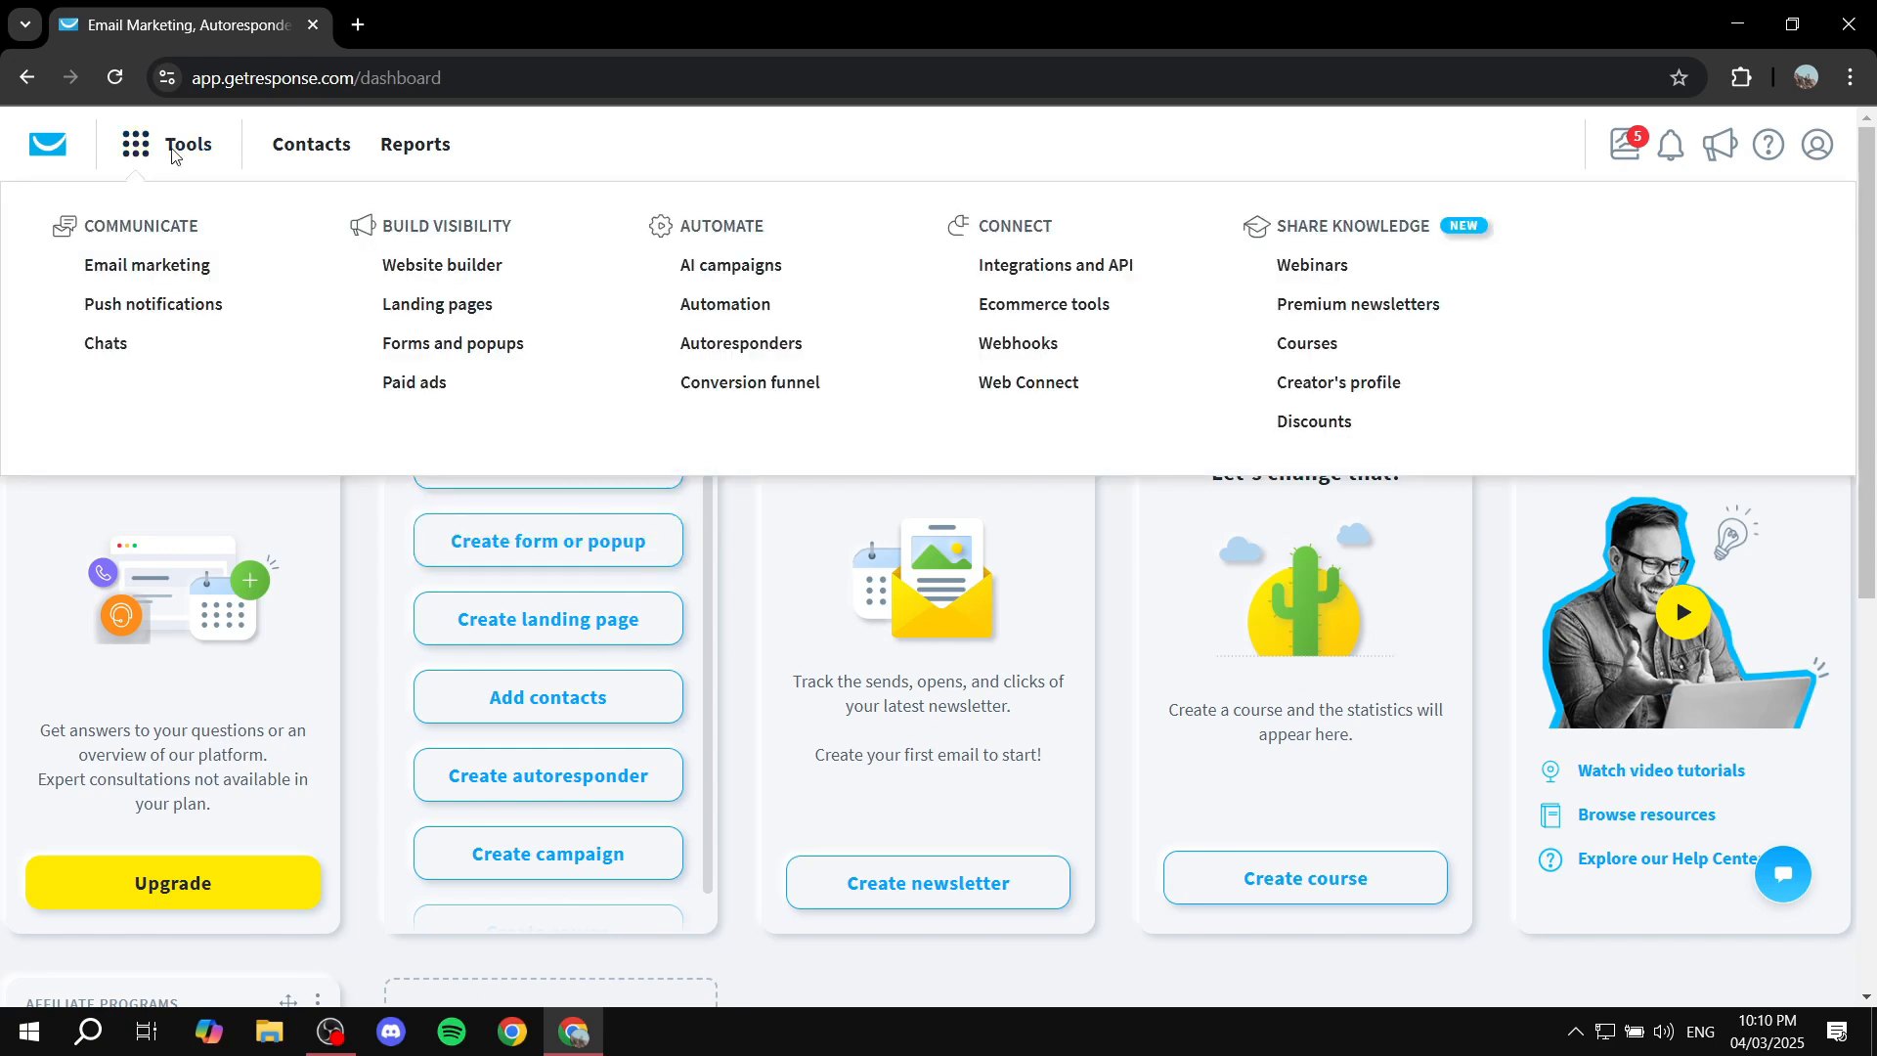
{"action": "left_click_drag", "start_coordinate": [369, 229], "coordinate": [512, 215]}
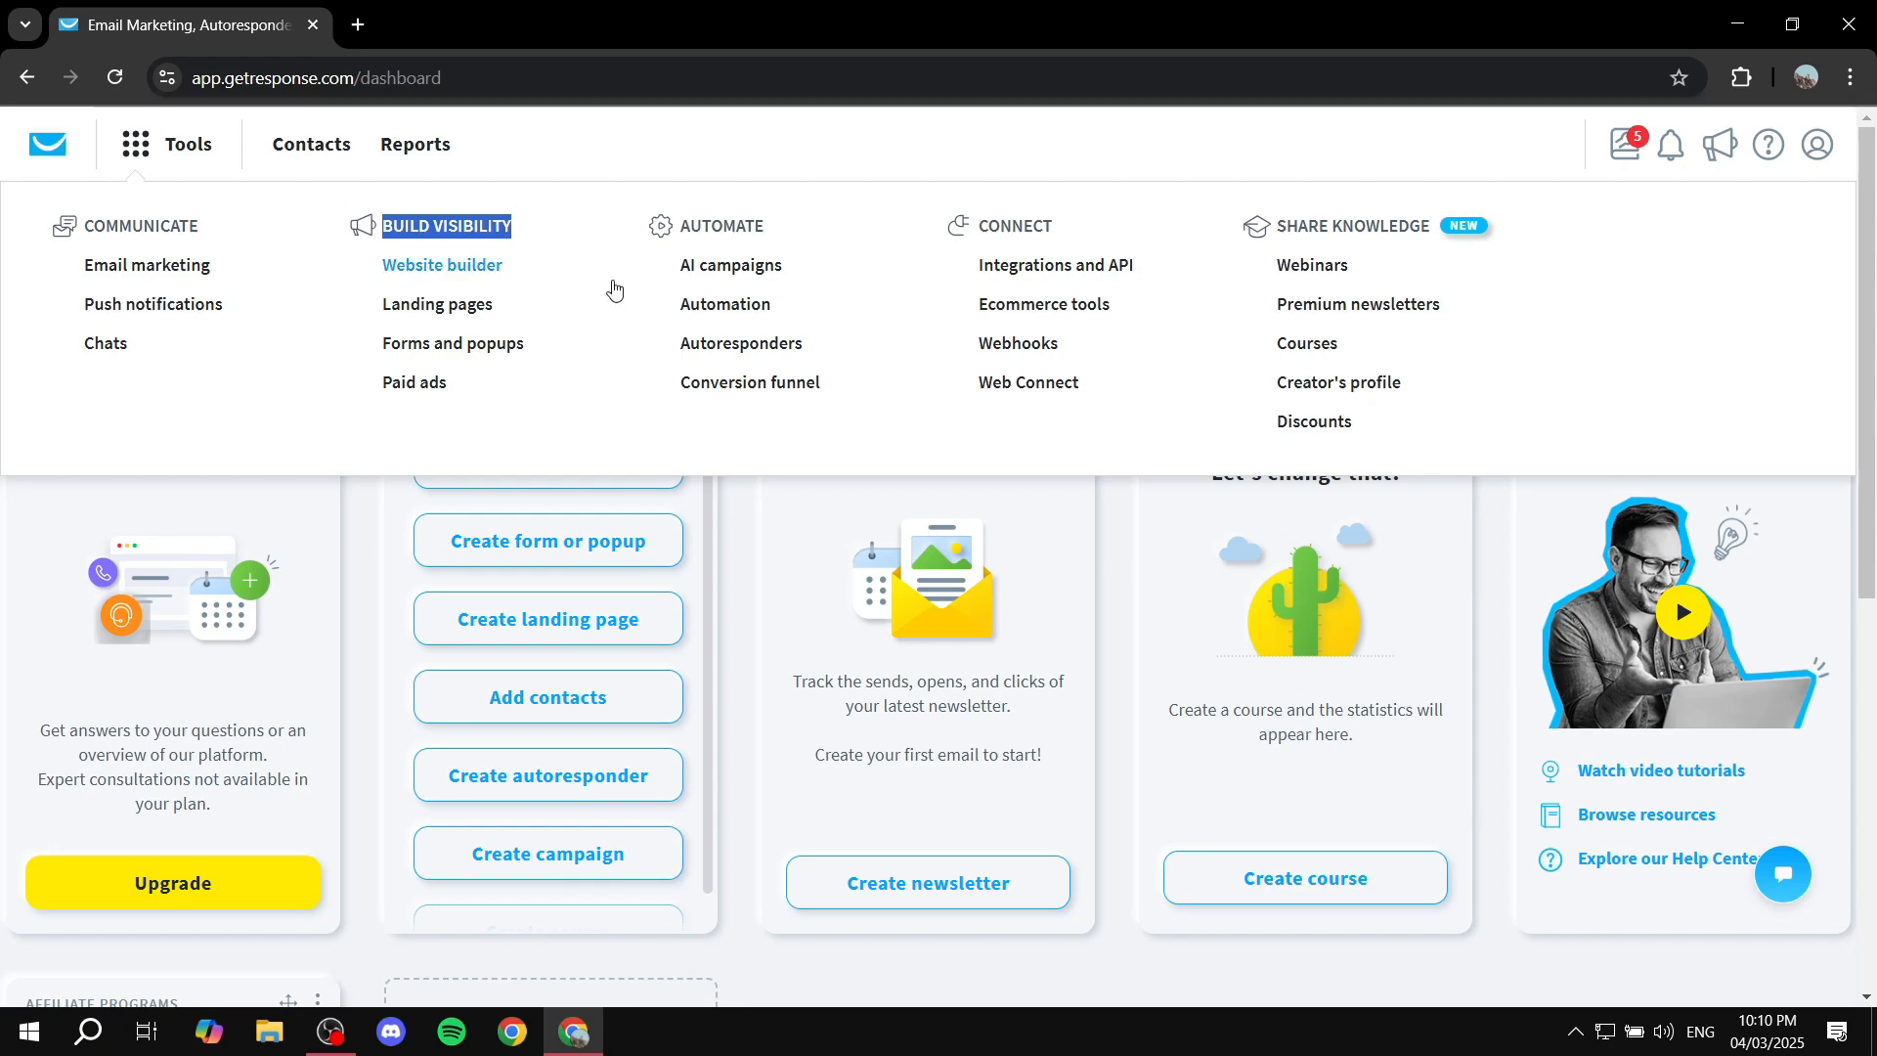
{"action": "left_click", "coordinate": [470, 359]}
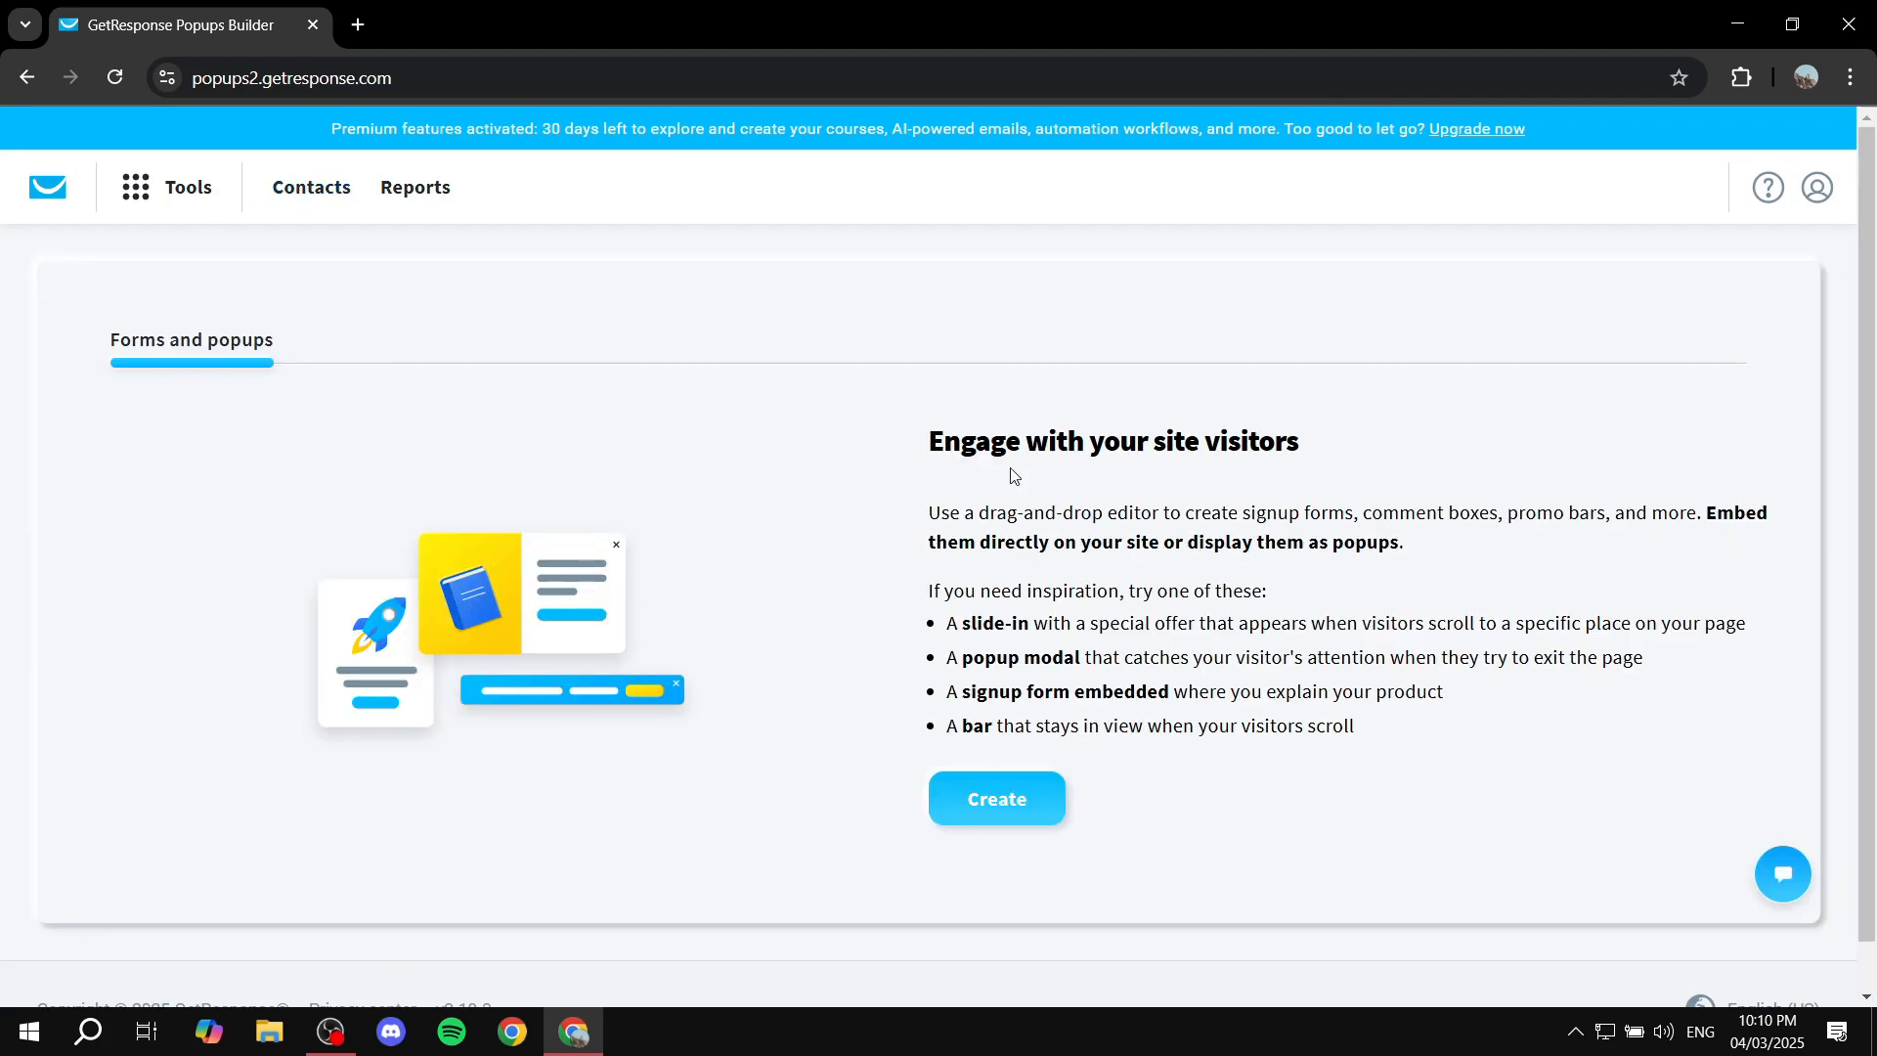
{"action": "left_click_drag", "start_coordinate": [932, 448], "coordinate": [1491, 445]}
{"action": "left_click", "coordinate": [1490, 443]}
{"action": "double_click", "coordinate": [1711, 512]}
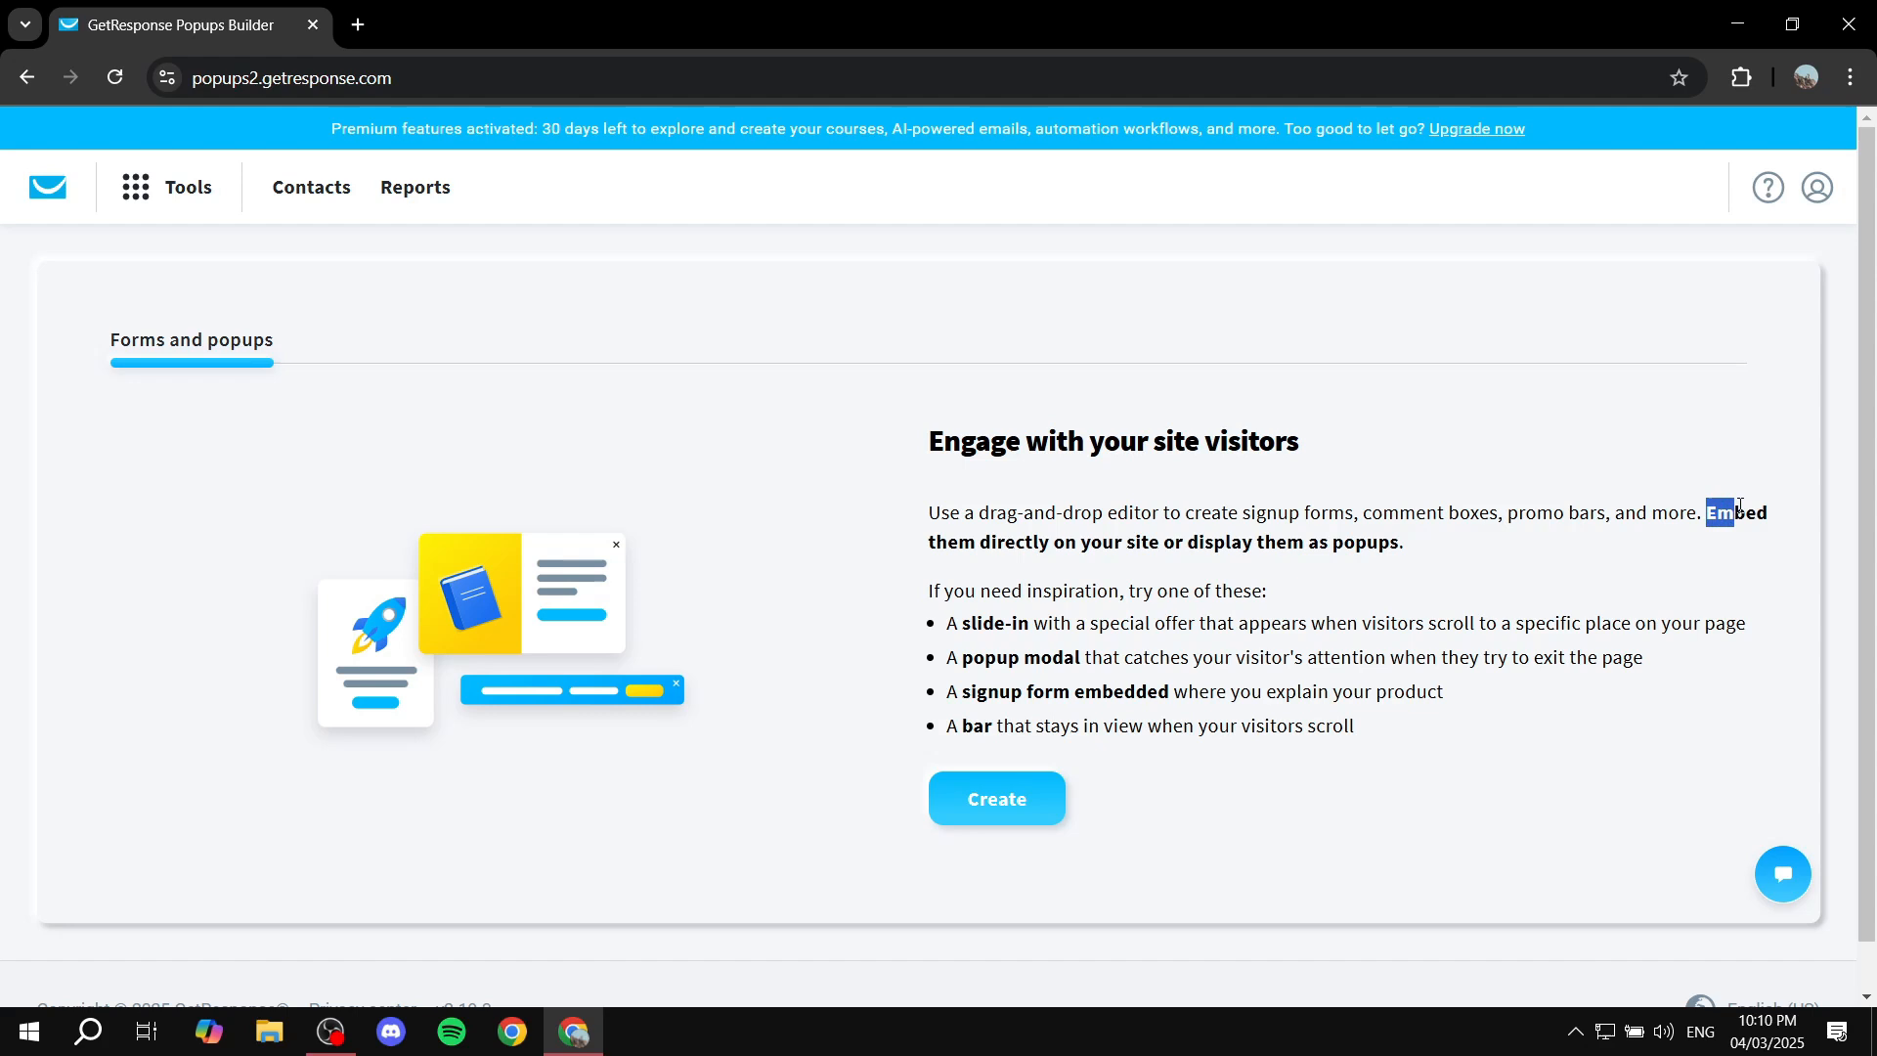
{"action": "left_click", "coordinate": [1591, 549]}
{"action": "left_click_drag", "start_coordinate": [988, 515], "coordinate": [1212, 511]}
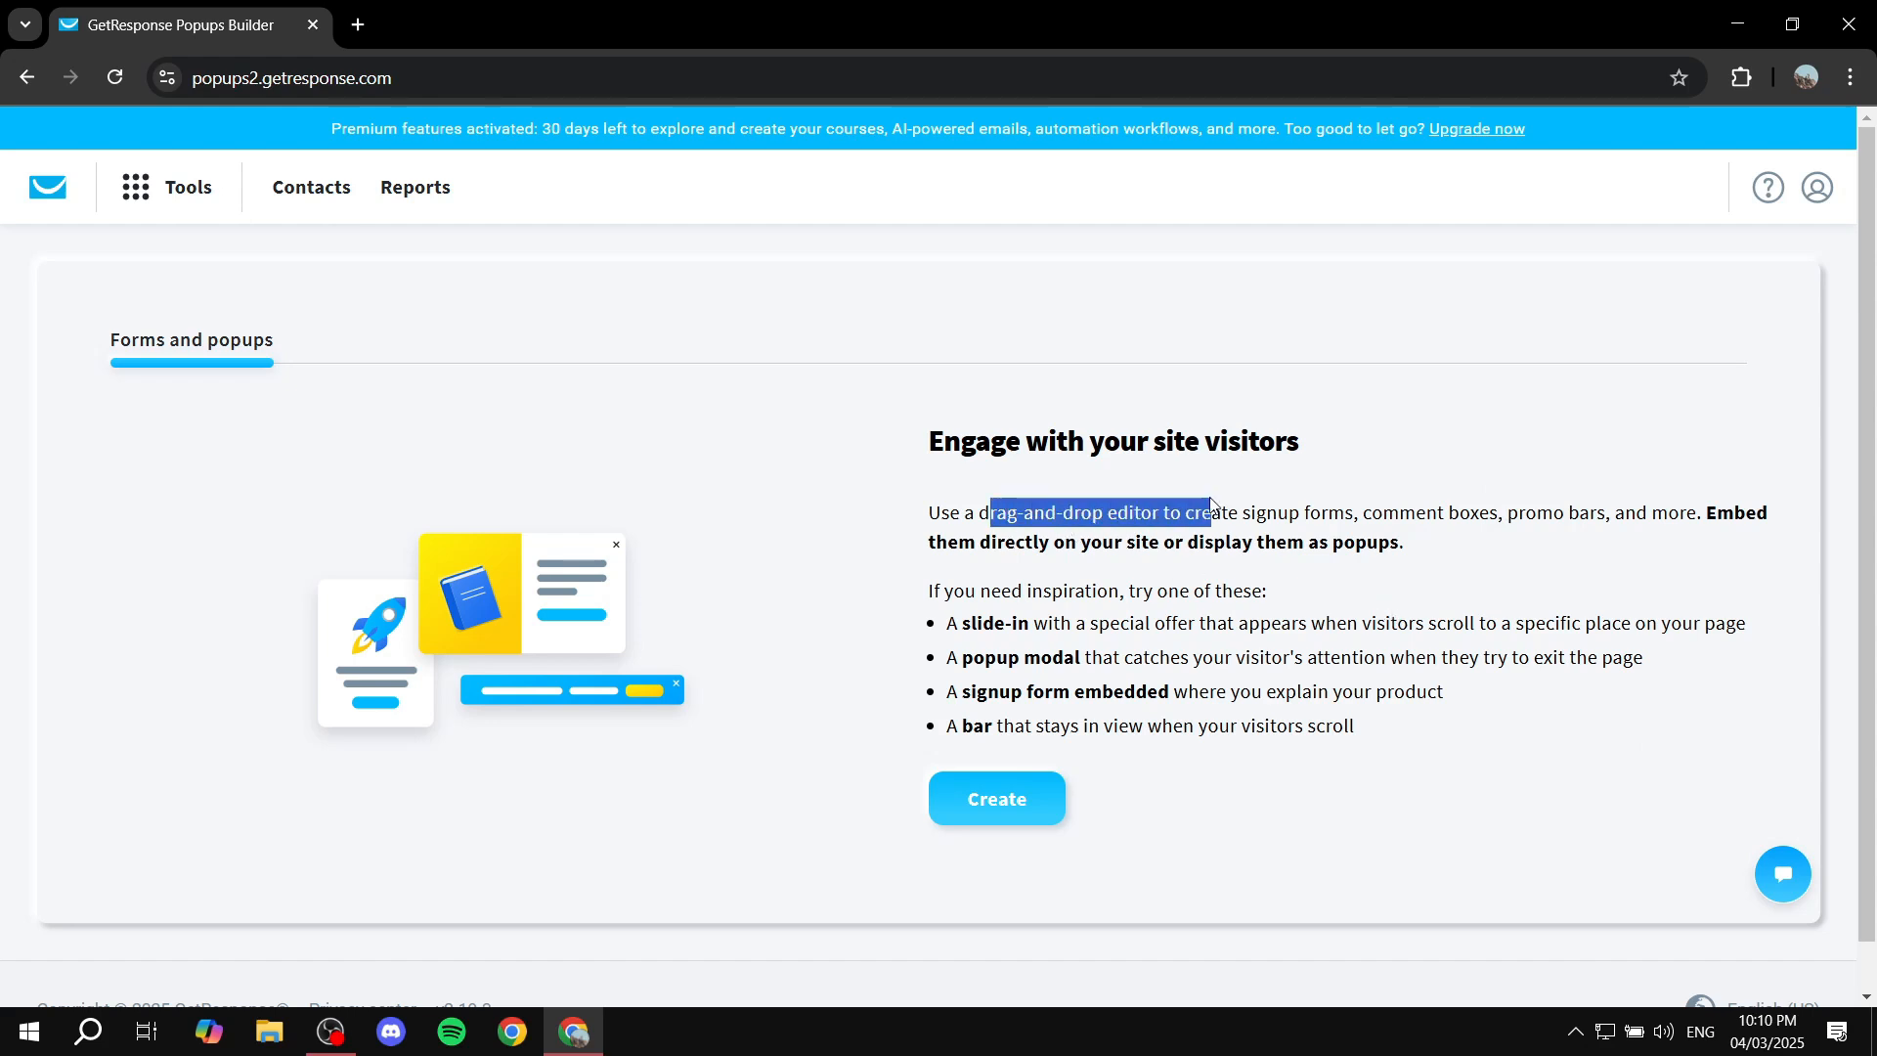
{"action": "left_click", "coordinate": [1209, 473]}
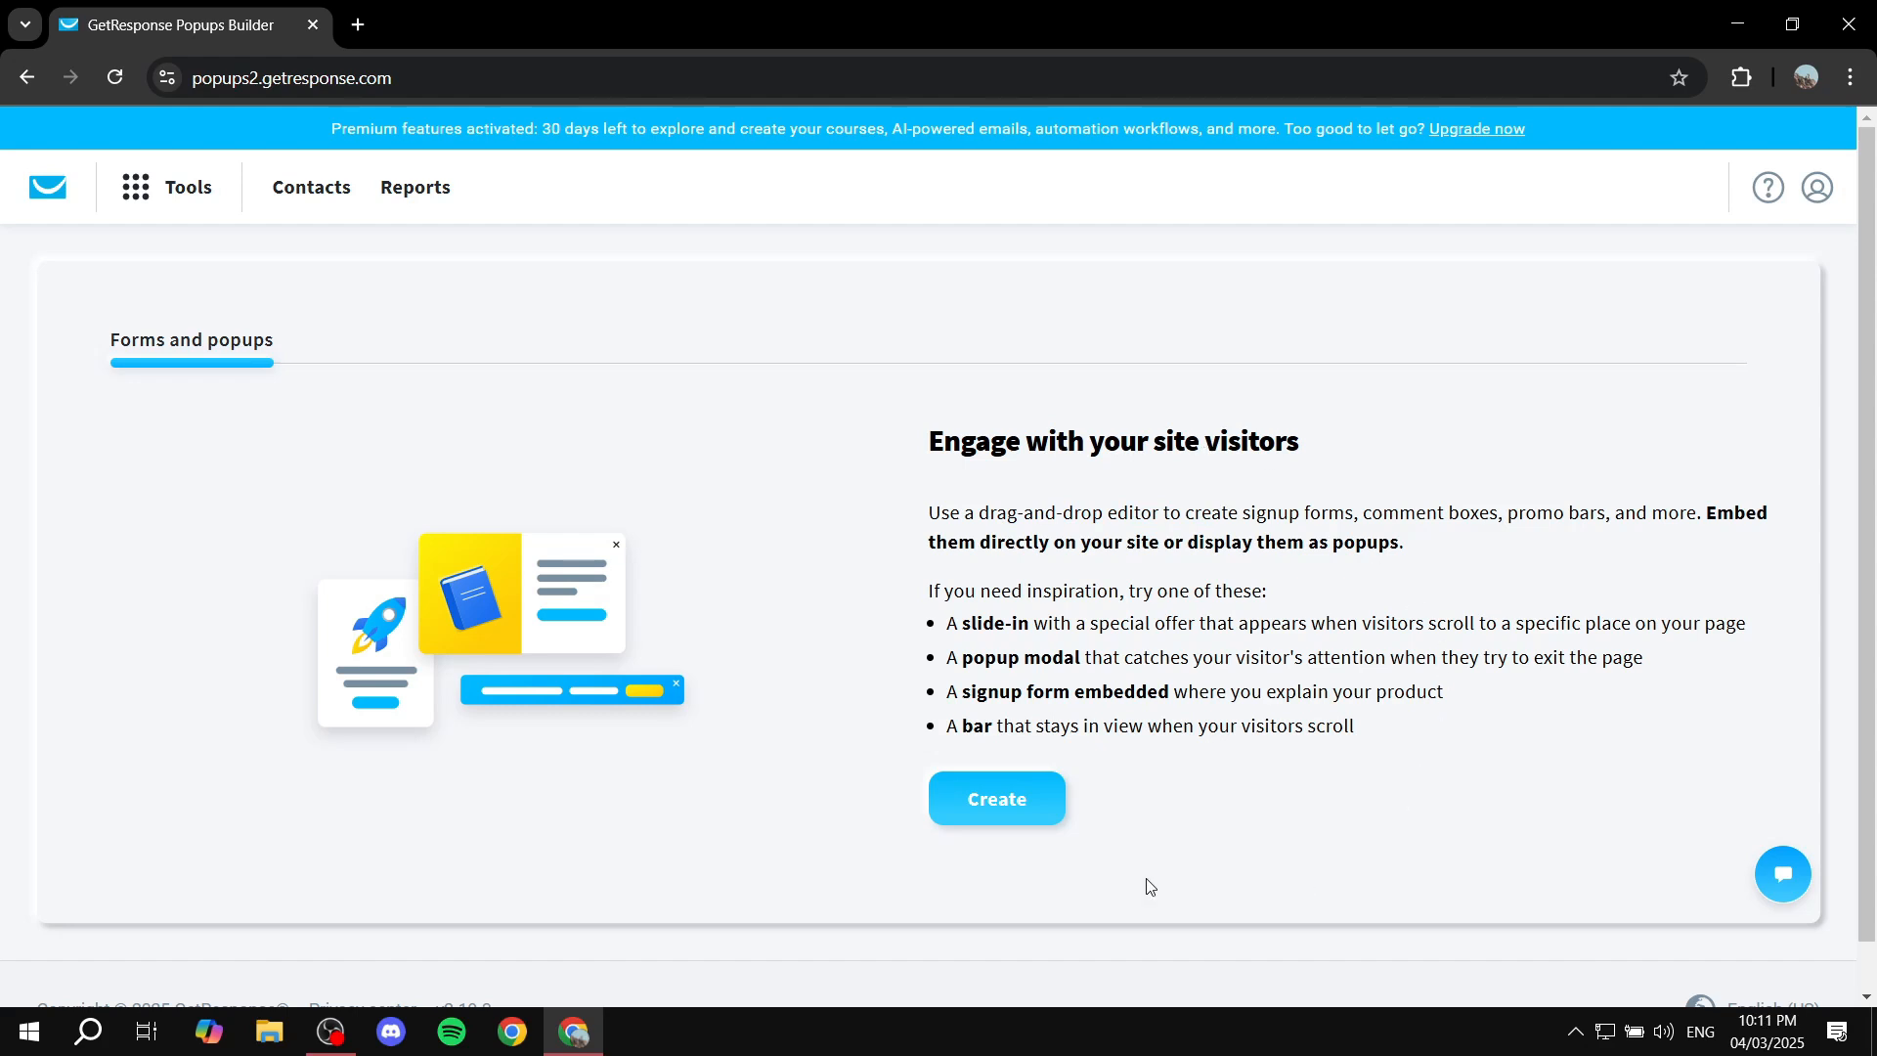
Create a new message that is displayed embedded in a page and continue to the template selection.
{"action": "left_click", "coordinate": [1012, 816]}
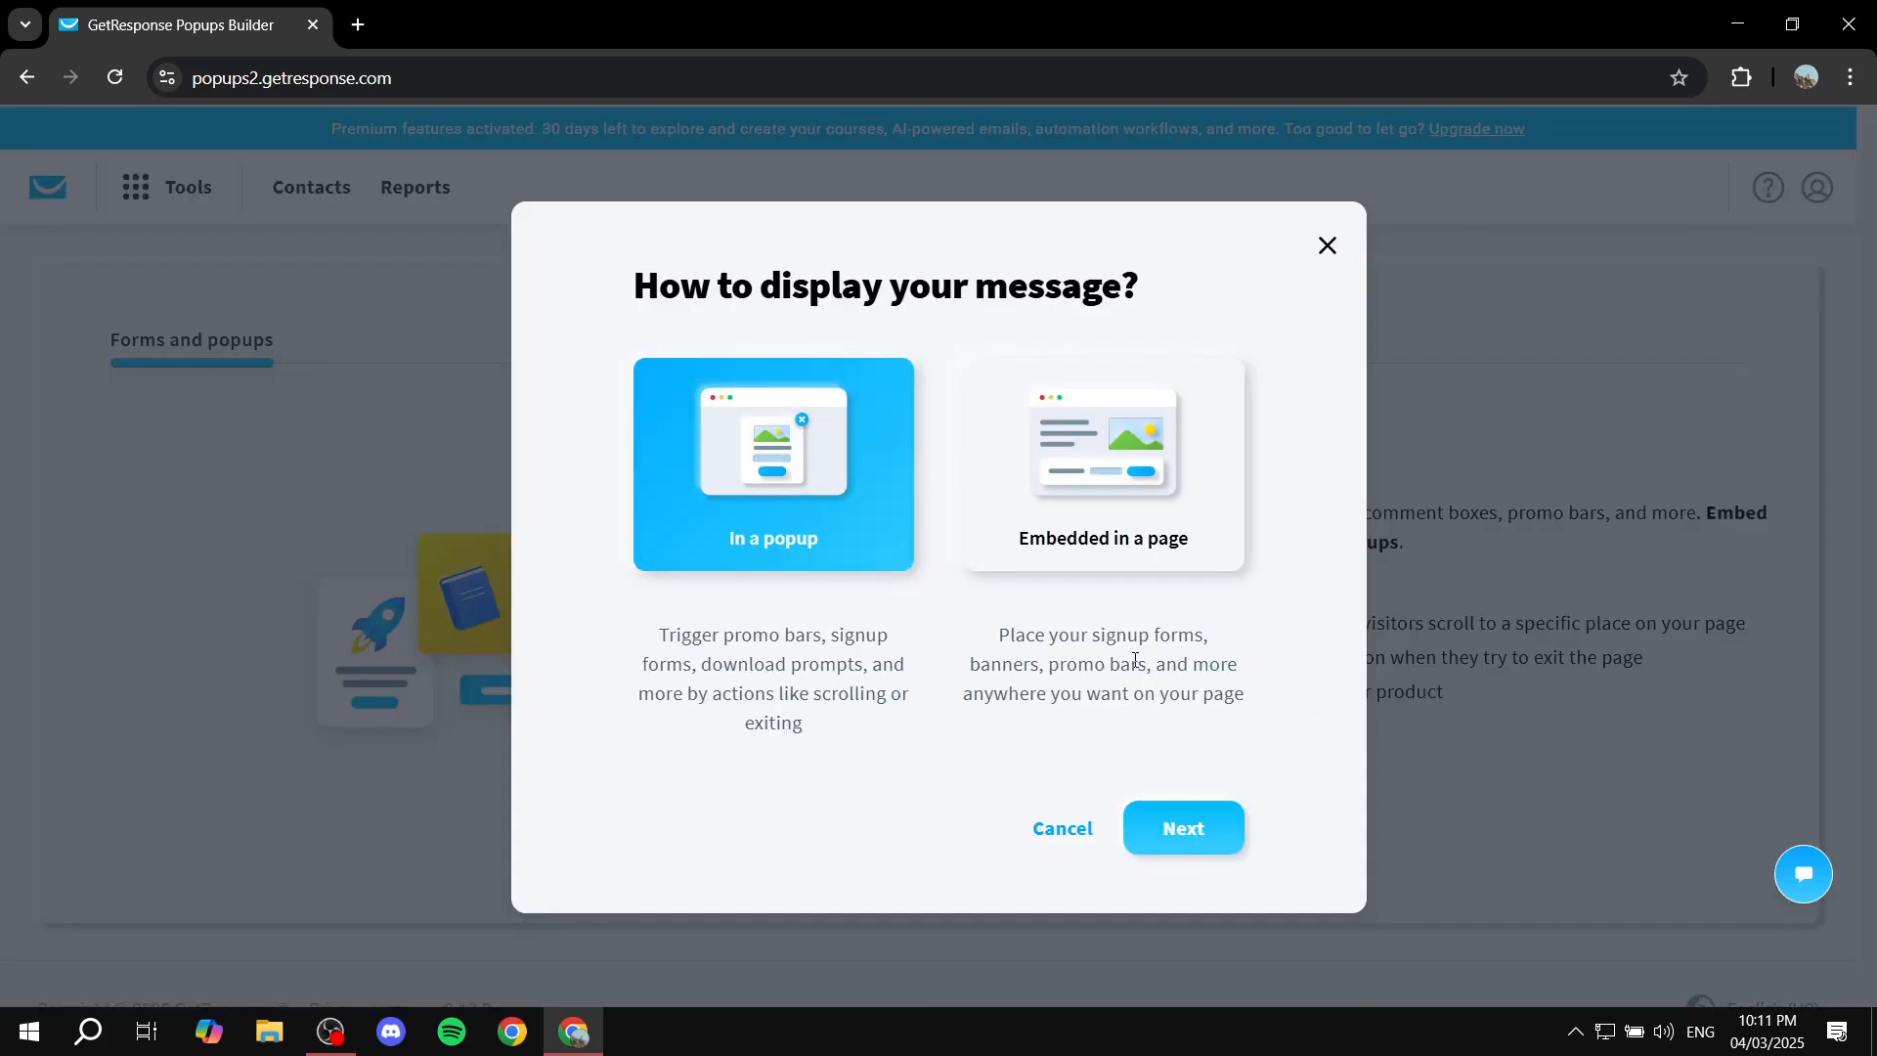
{"action": "left_click", "coordinate": [1206, 445]}
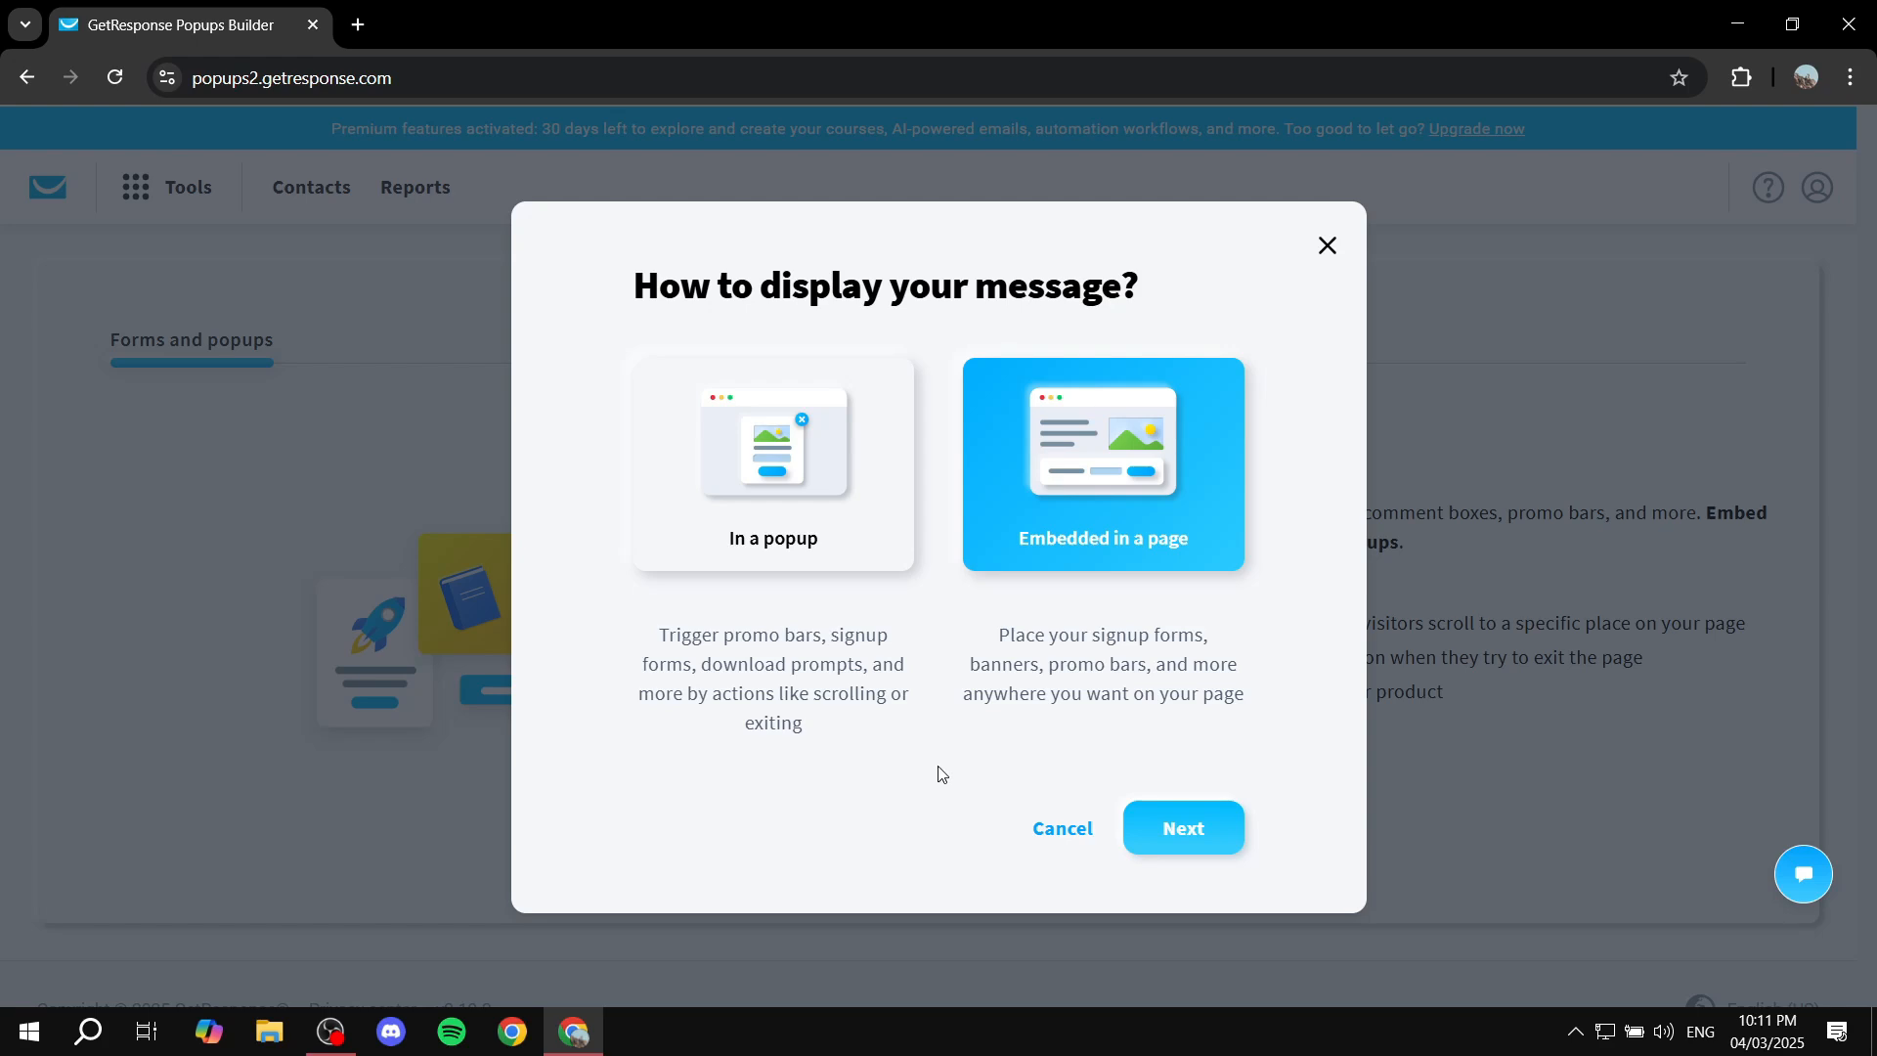
{"action": "left_click", "coordinate": [782, 527]}
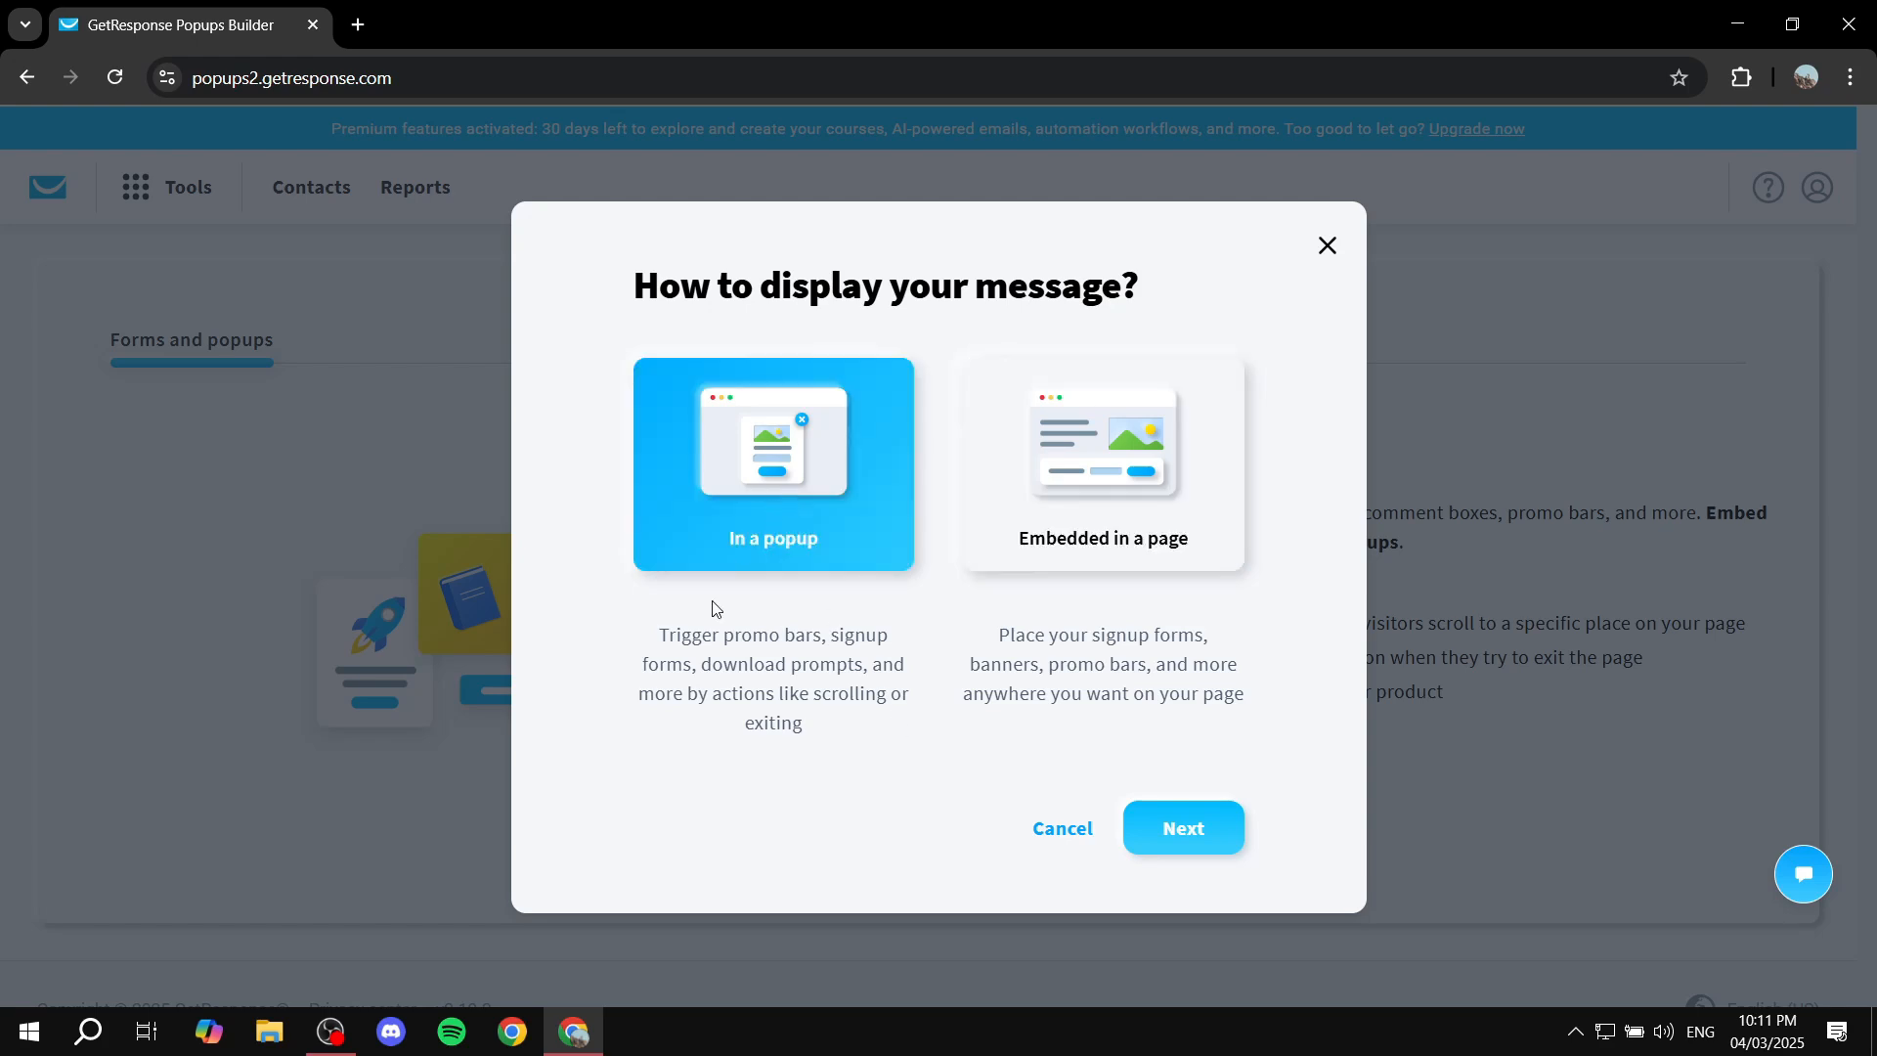
{"action": "left_click", "coordinate": [1061, 428]}
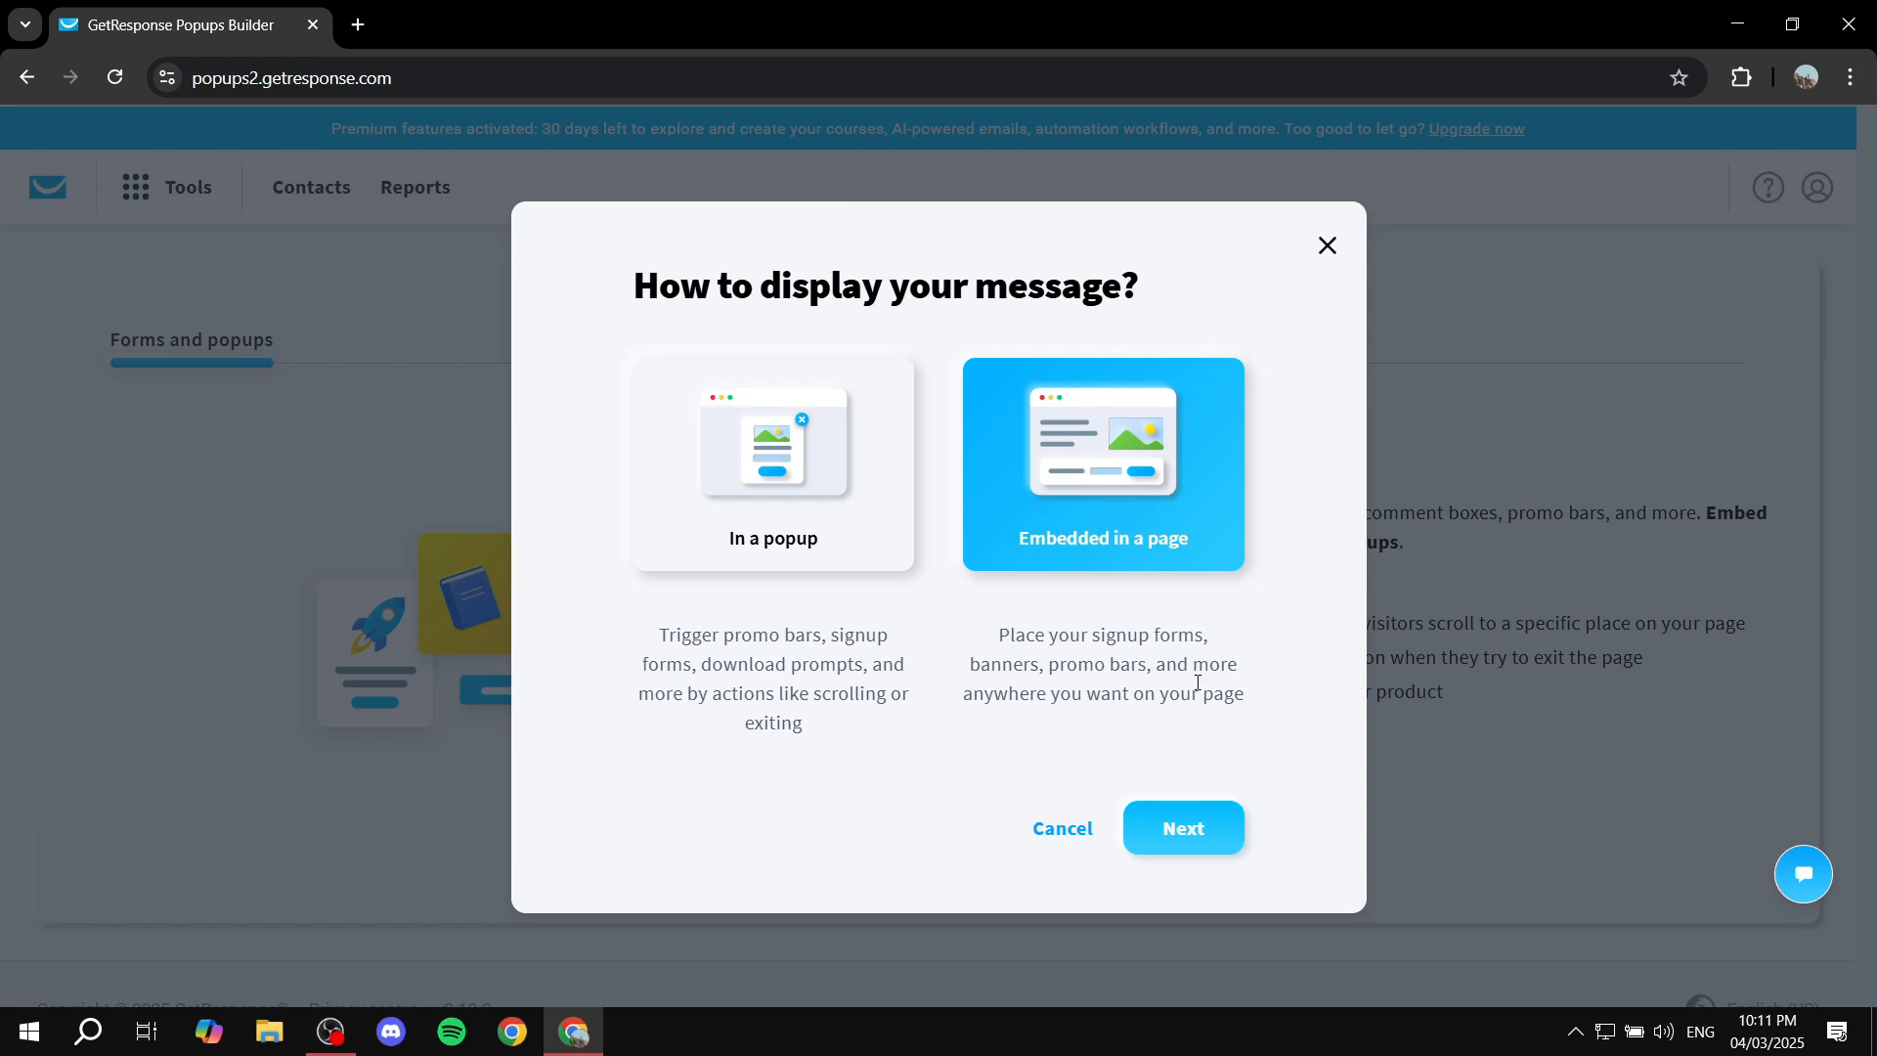
{"action": "left_click", "coordinate": [1199, 835]}
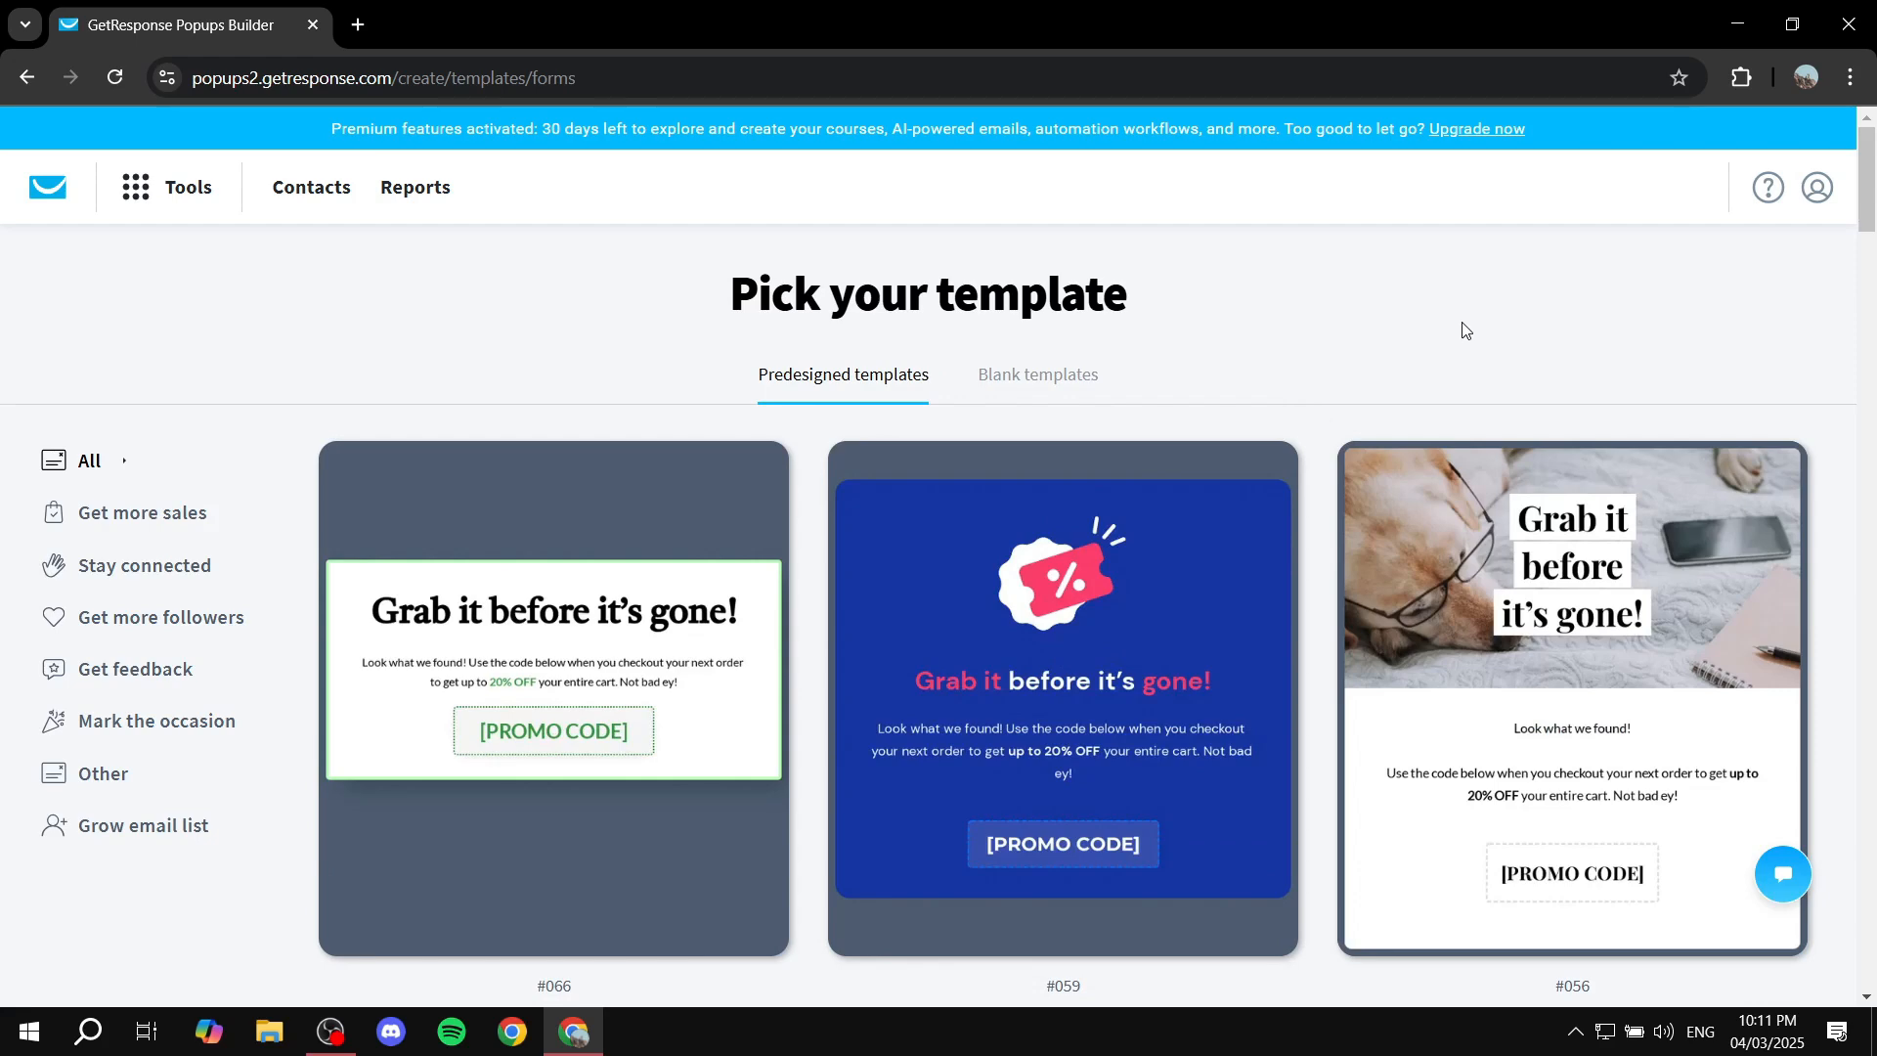
Browse the blank and predesigned form templates and start the form from predesigned template #056.
{"action": "left_click", "coordinate": [1061, 375]}
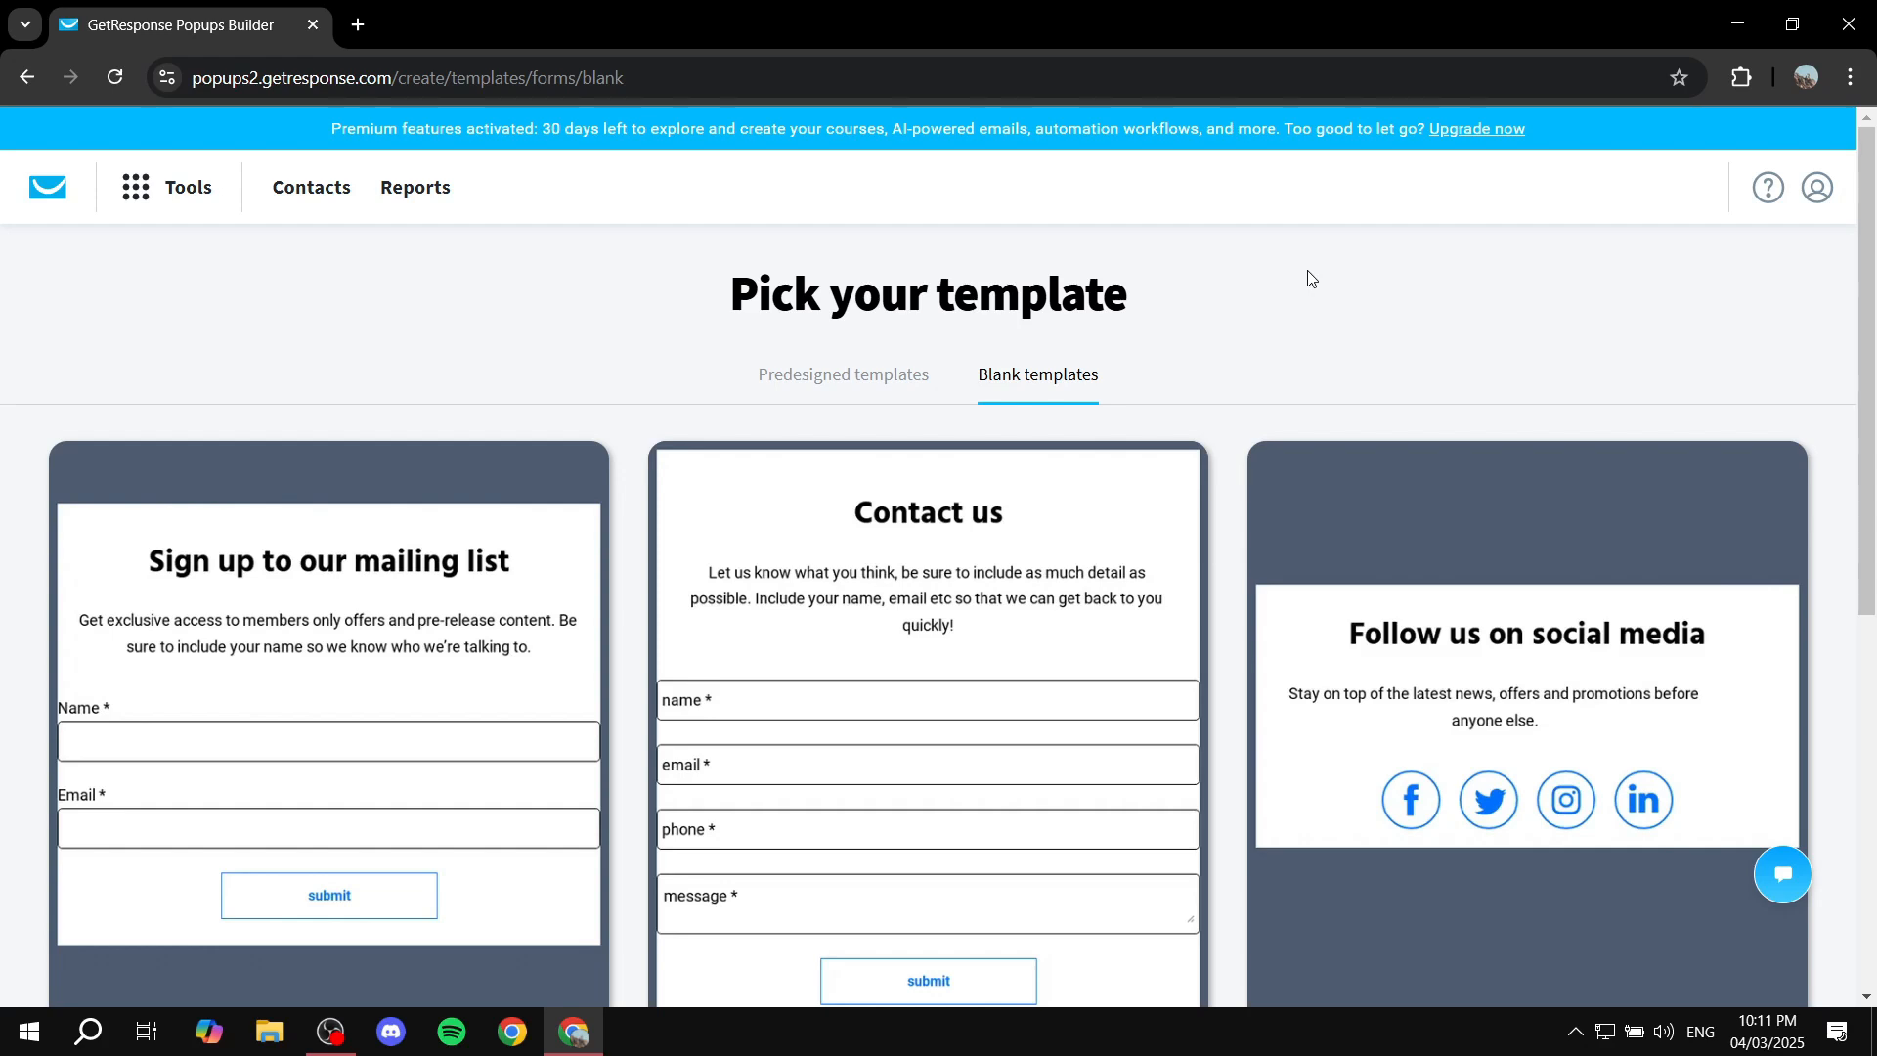
{"action": "mouse_move", "coordinate": [927, 614]}
{"action": "scroll", "coordinate": [978, 587], "scroll_direction": "down", "scroll_amount": 2}
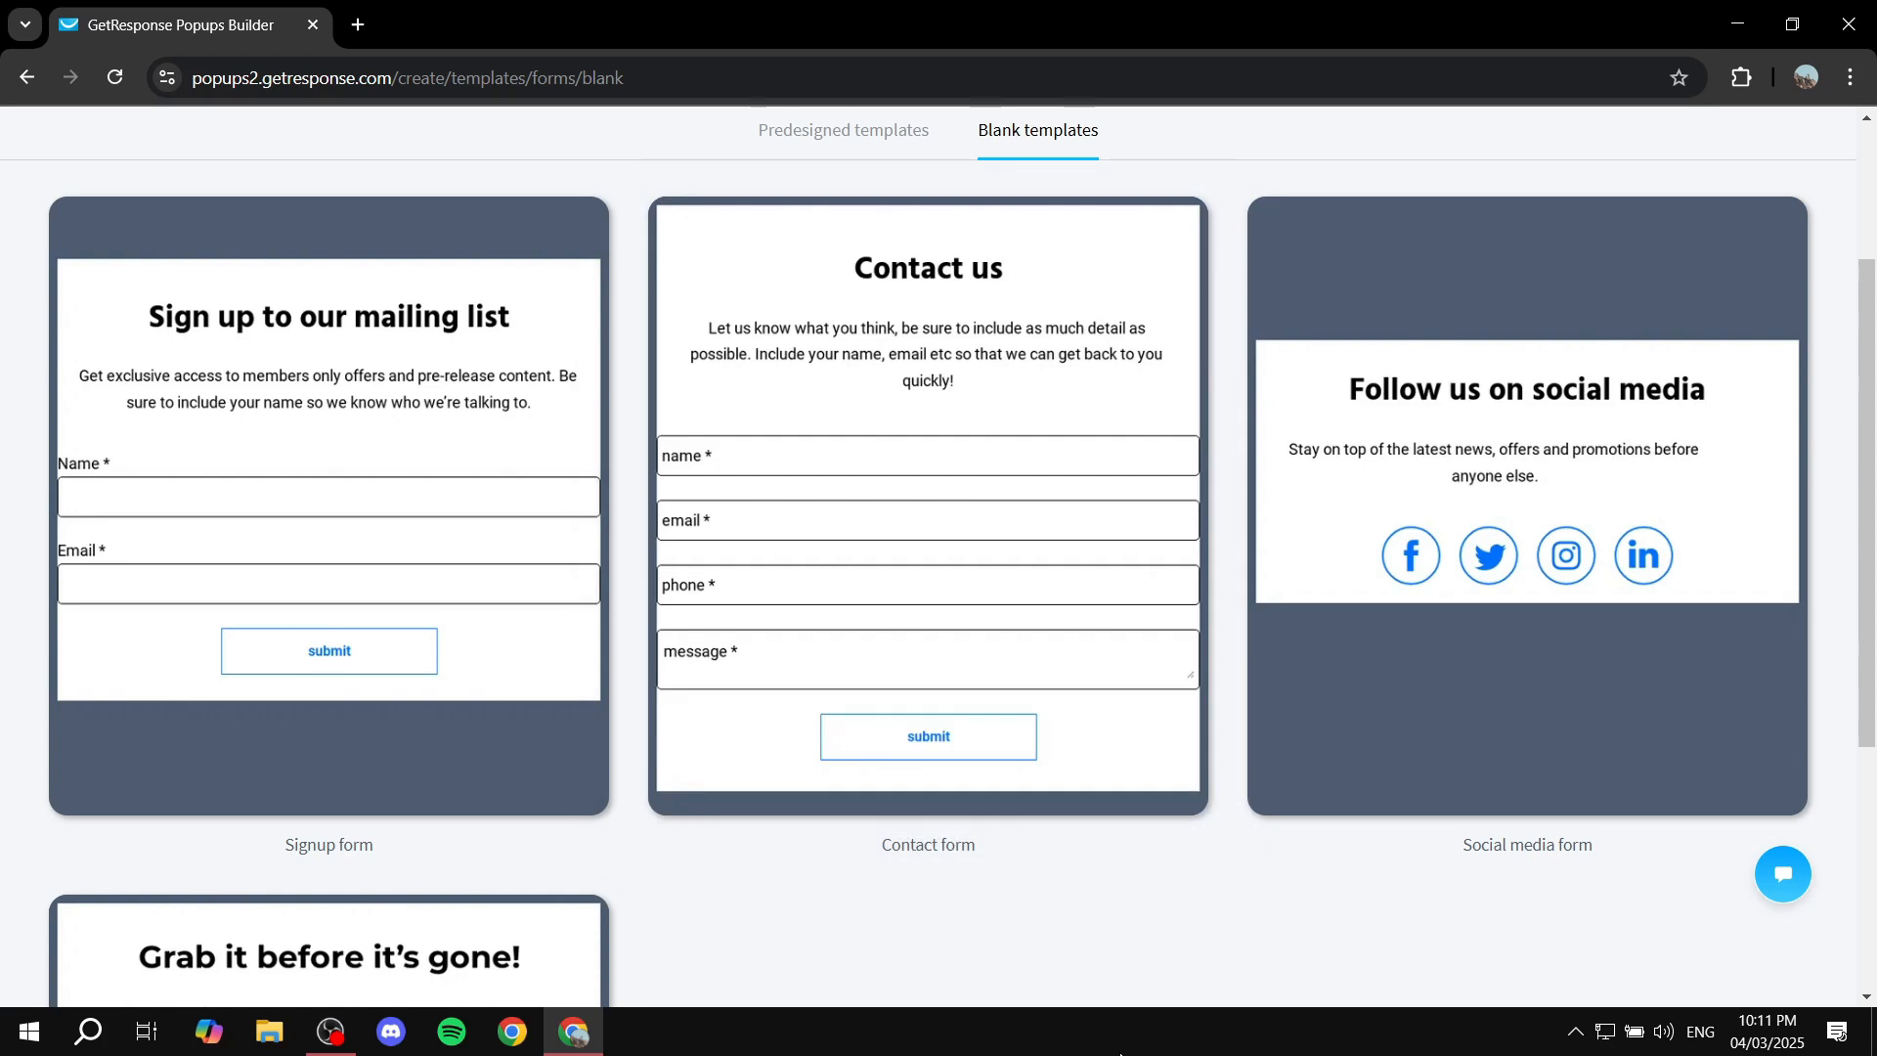
{"action": "scroll", "coordinate": [973, 448], "scroll_direction": "up", "scroll_amount": 1}
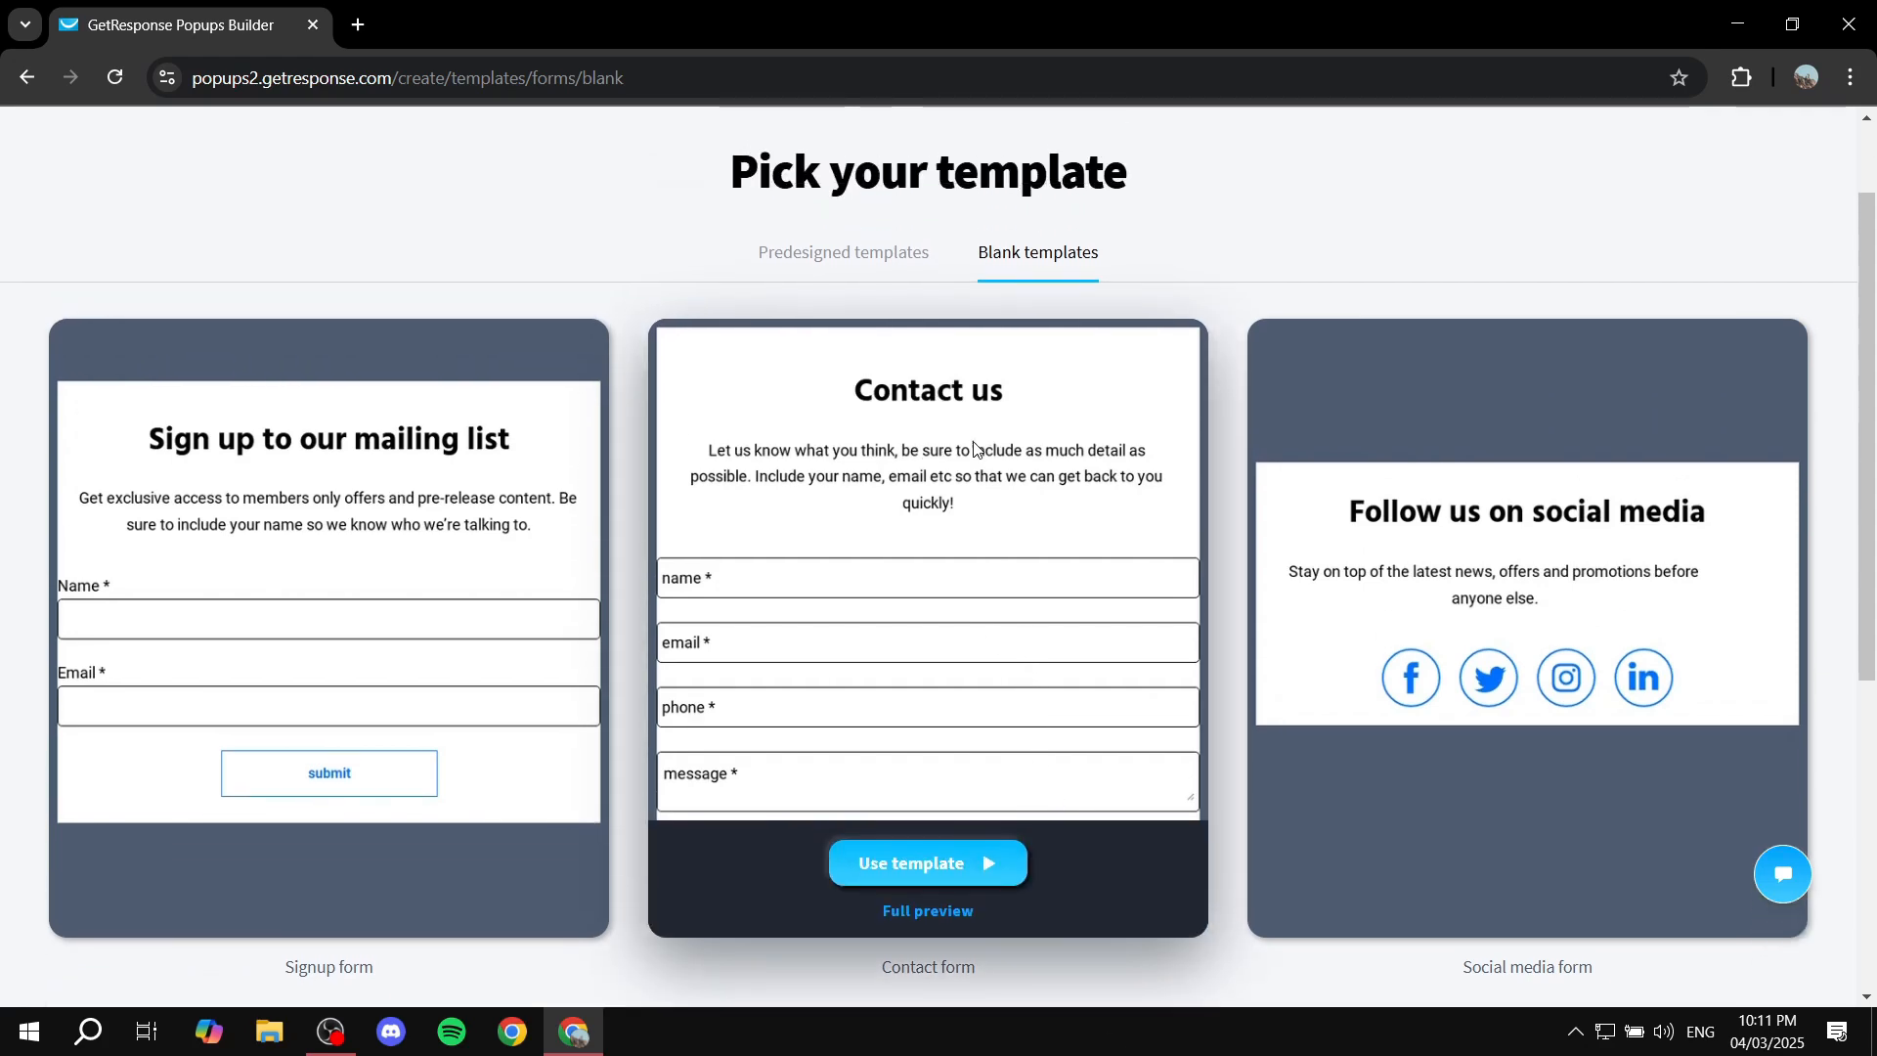
{"action": "left_click", "coordinate": [882, 254]}
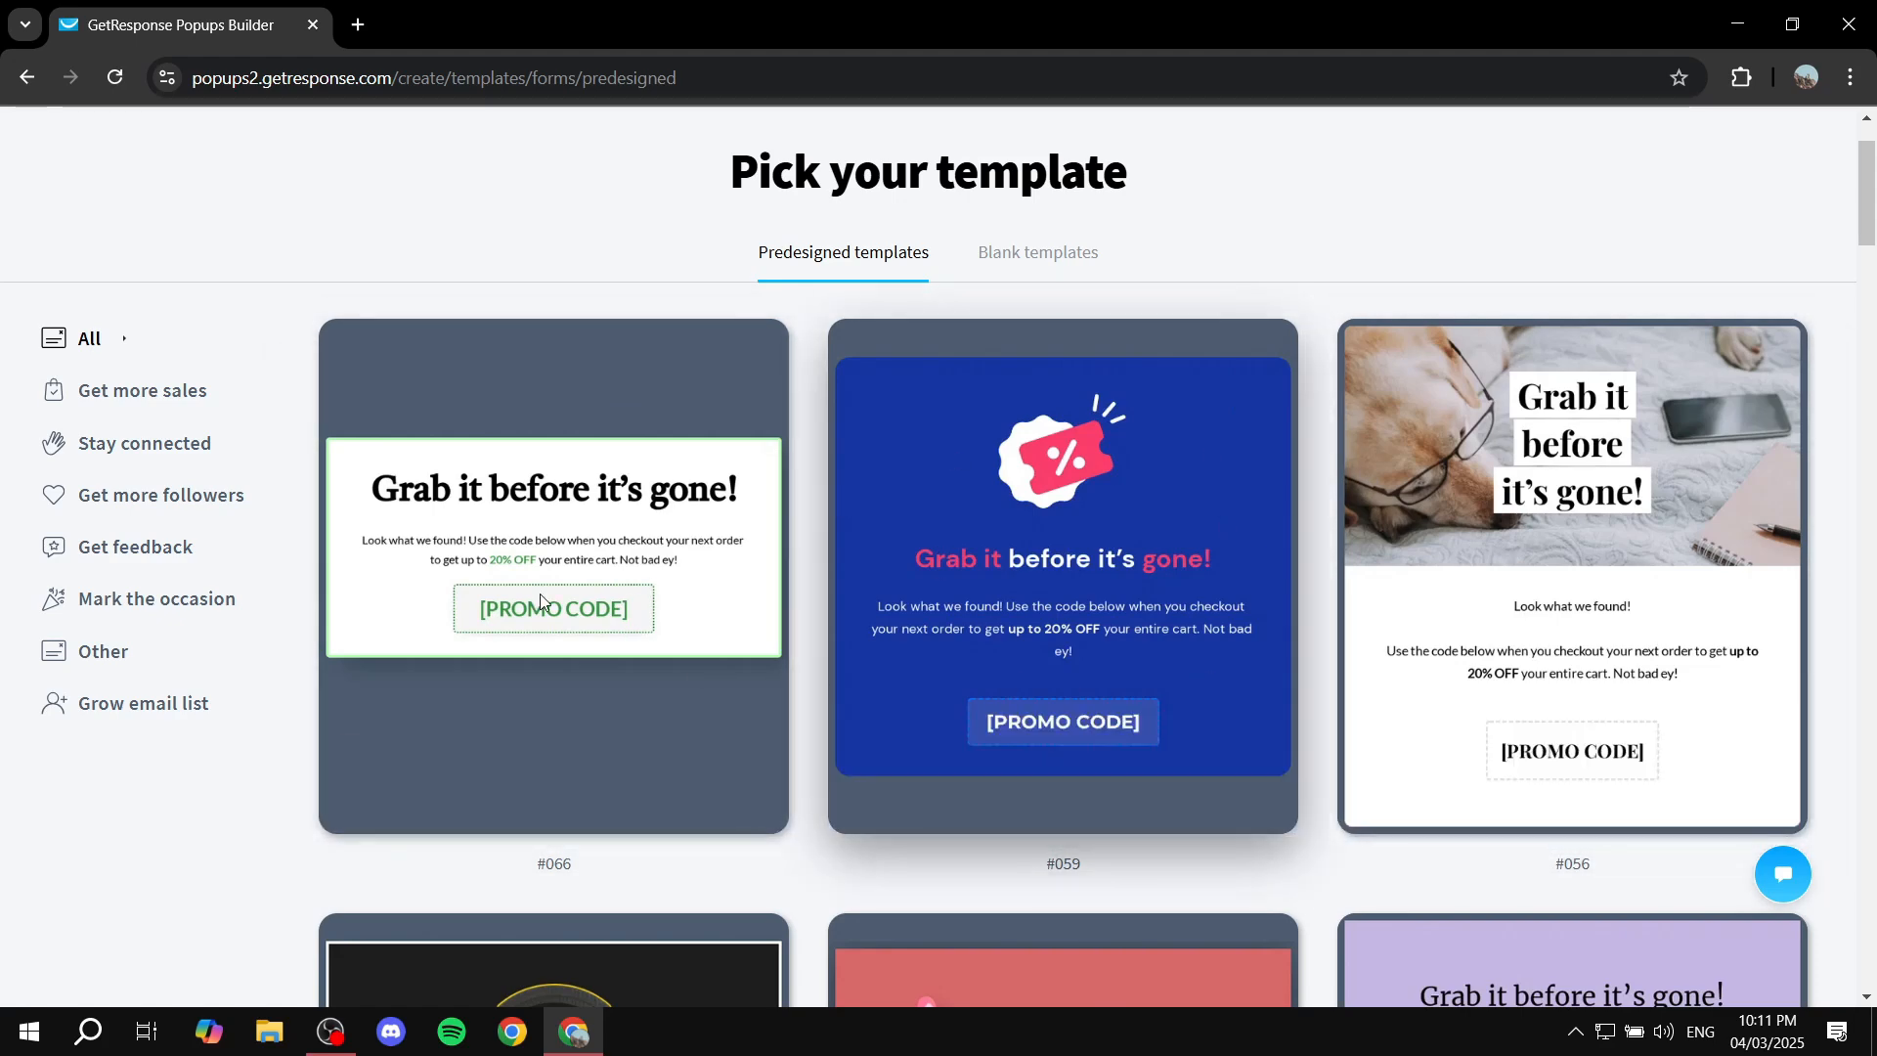
{"action": "left_click", "coordinate": [987, 257]}
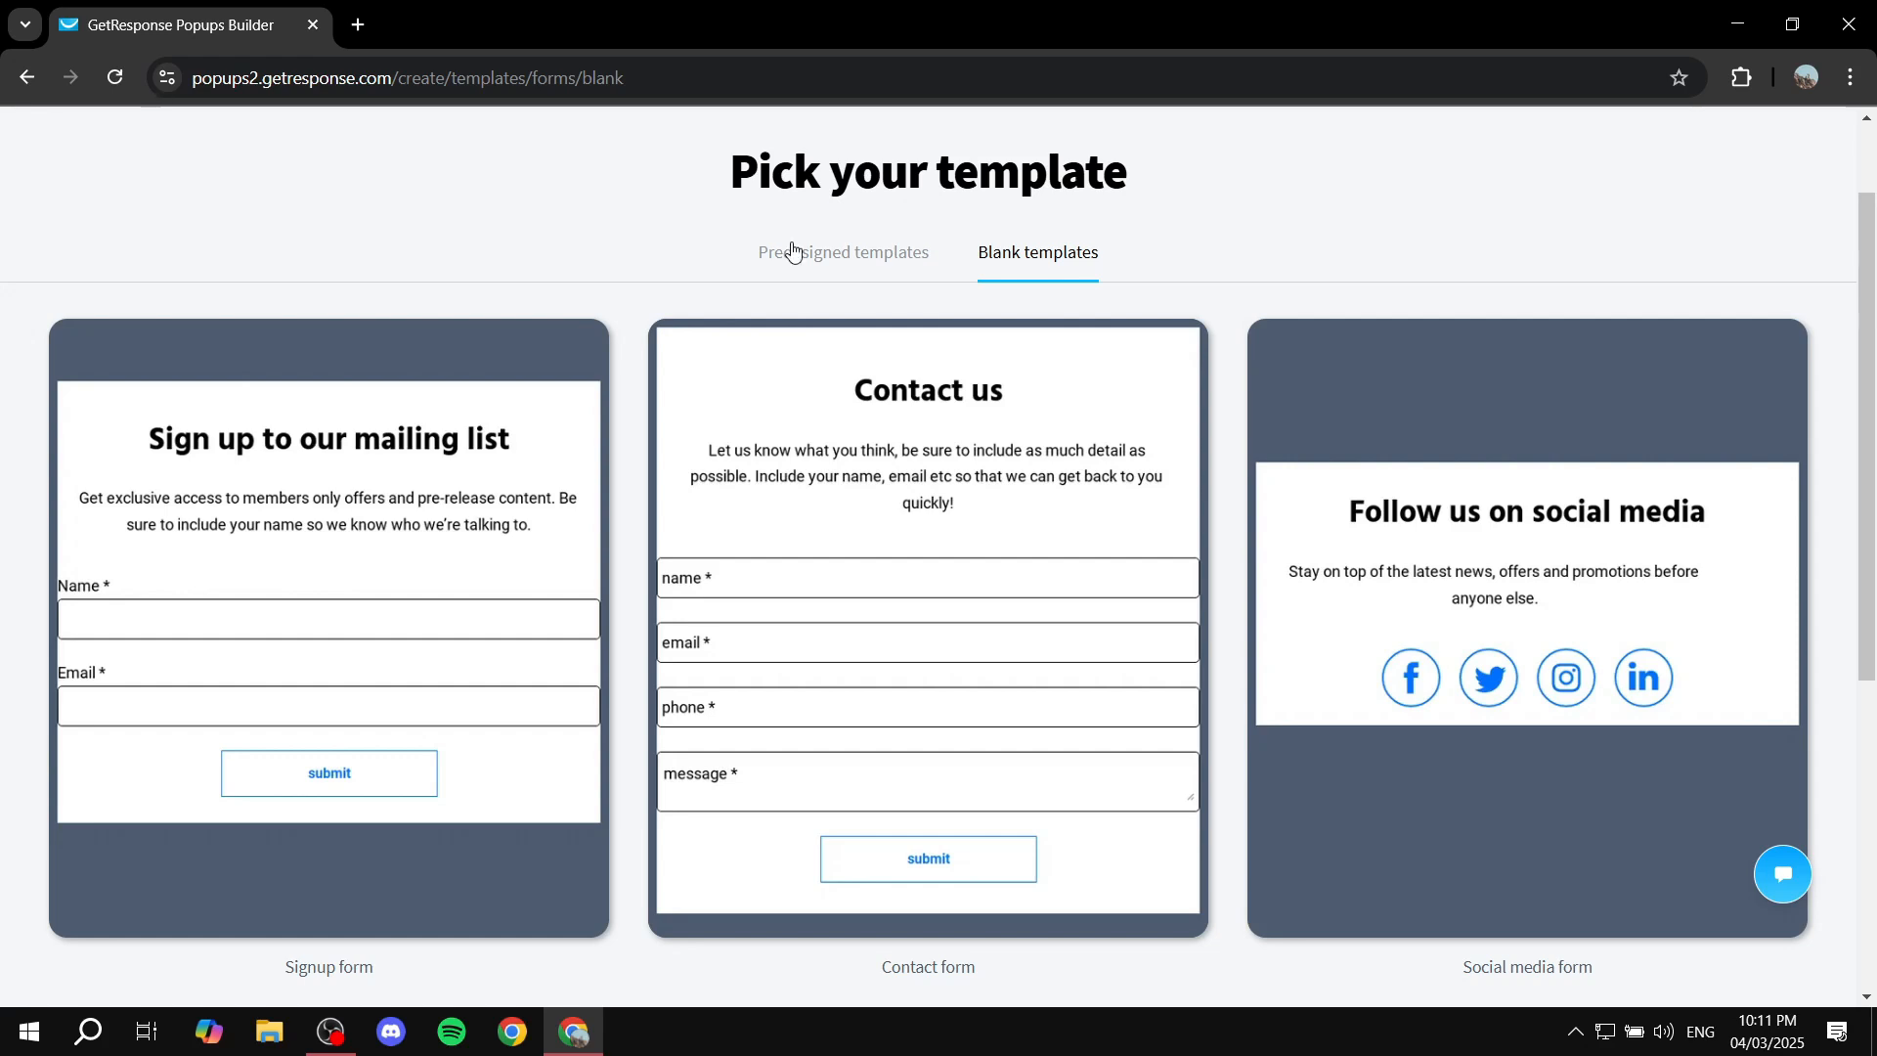
{"action": "left_click", "coordinate": [792, 250]}
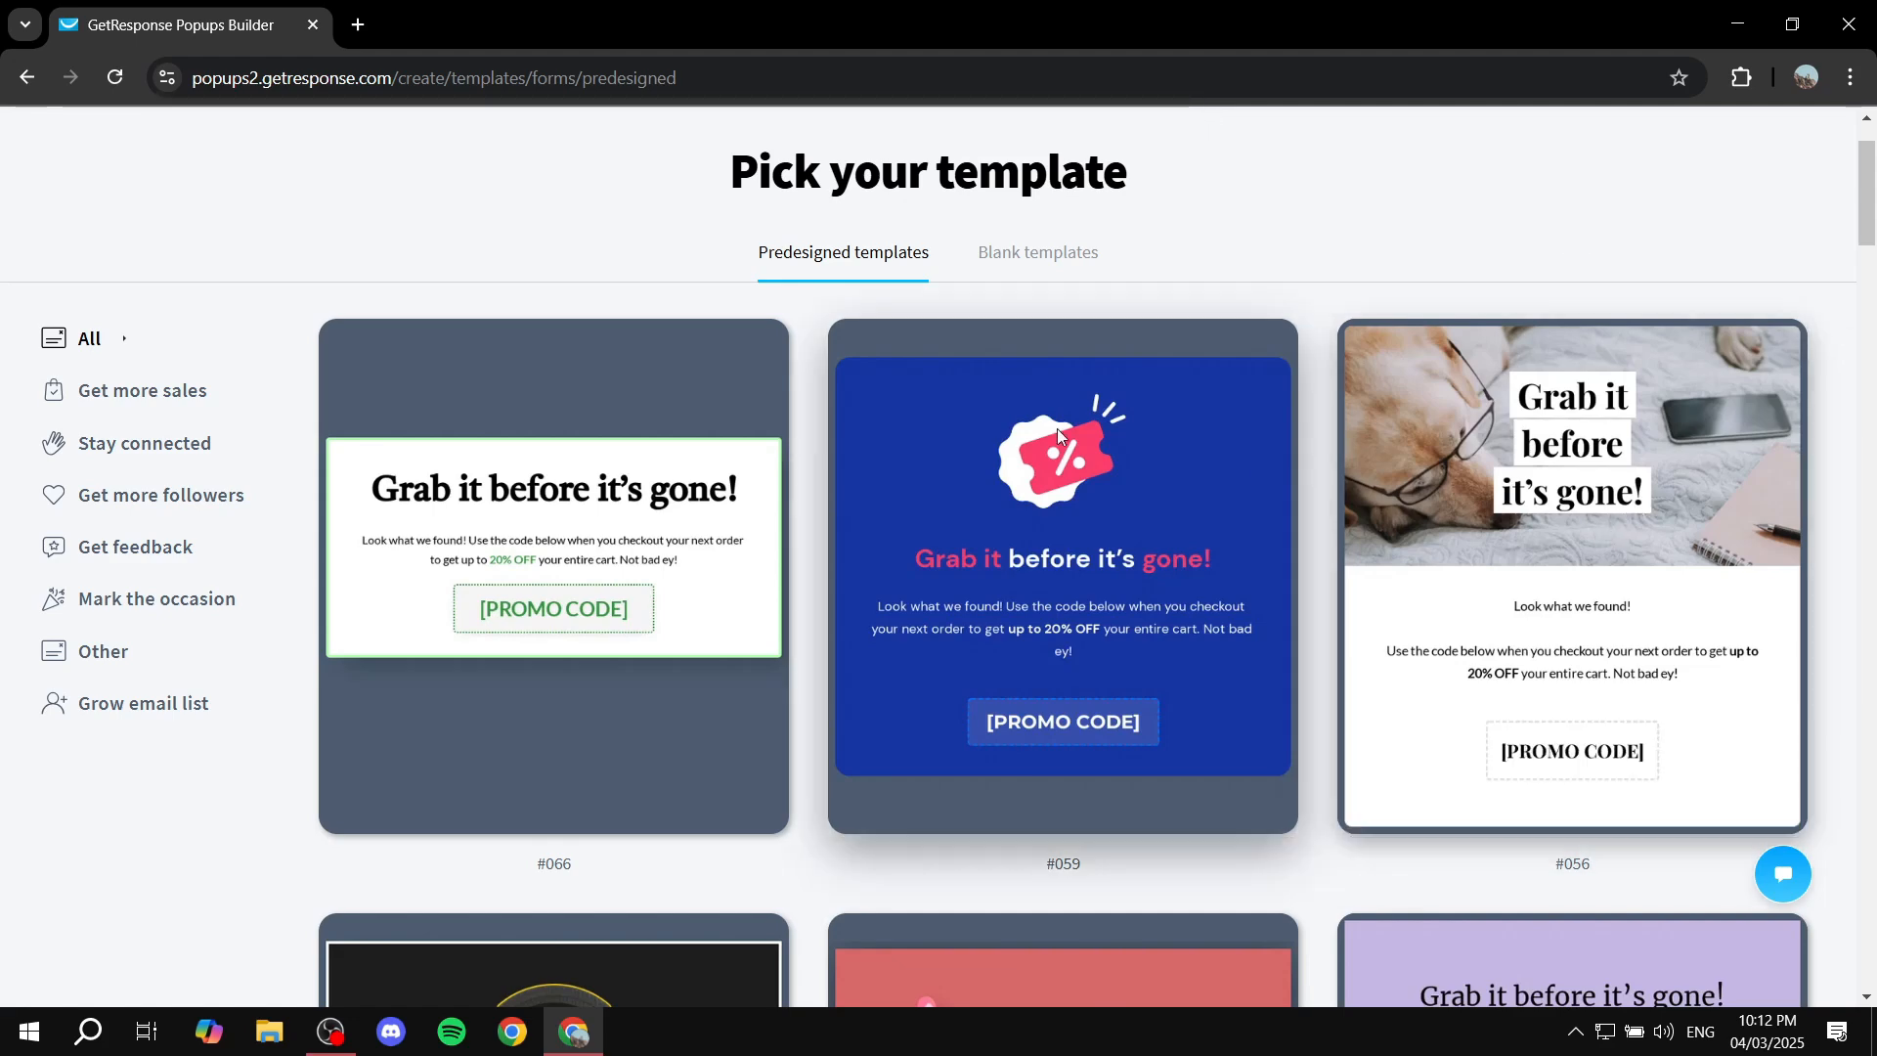
{"action": "mouse_move", "coordinate": [950, 444]}
{"action": "scroll", "coordinate": [782, 391], "scroll_direction": "down", "scroll_amount": 4}
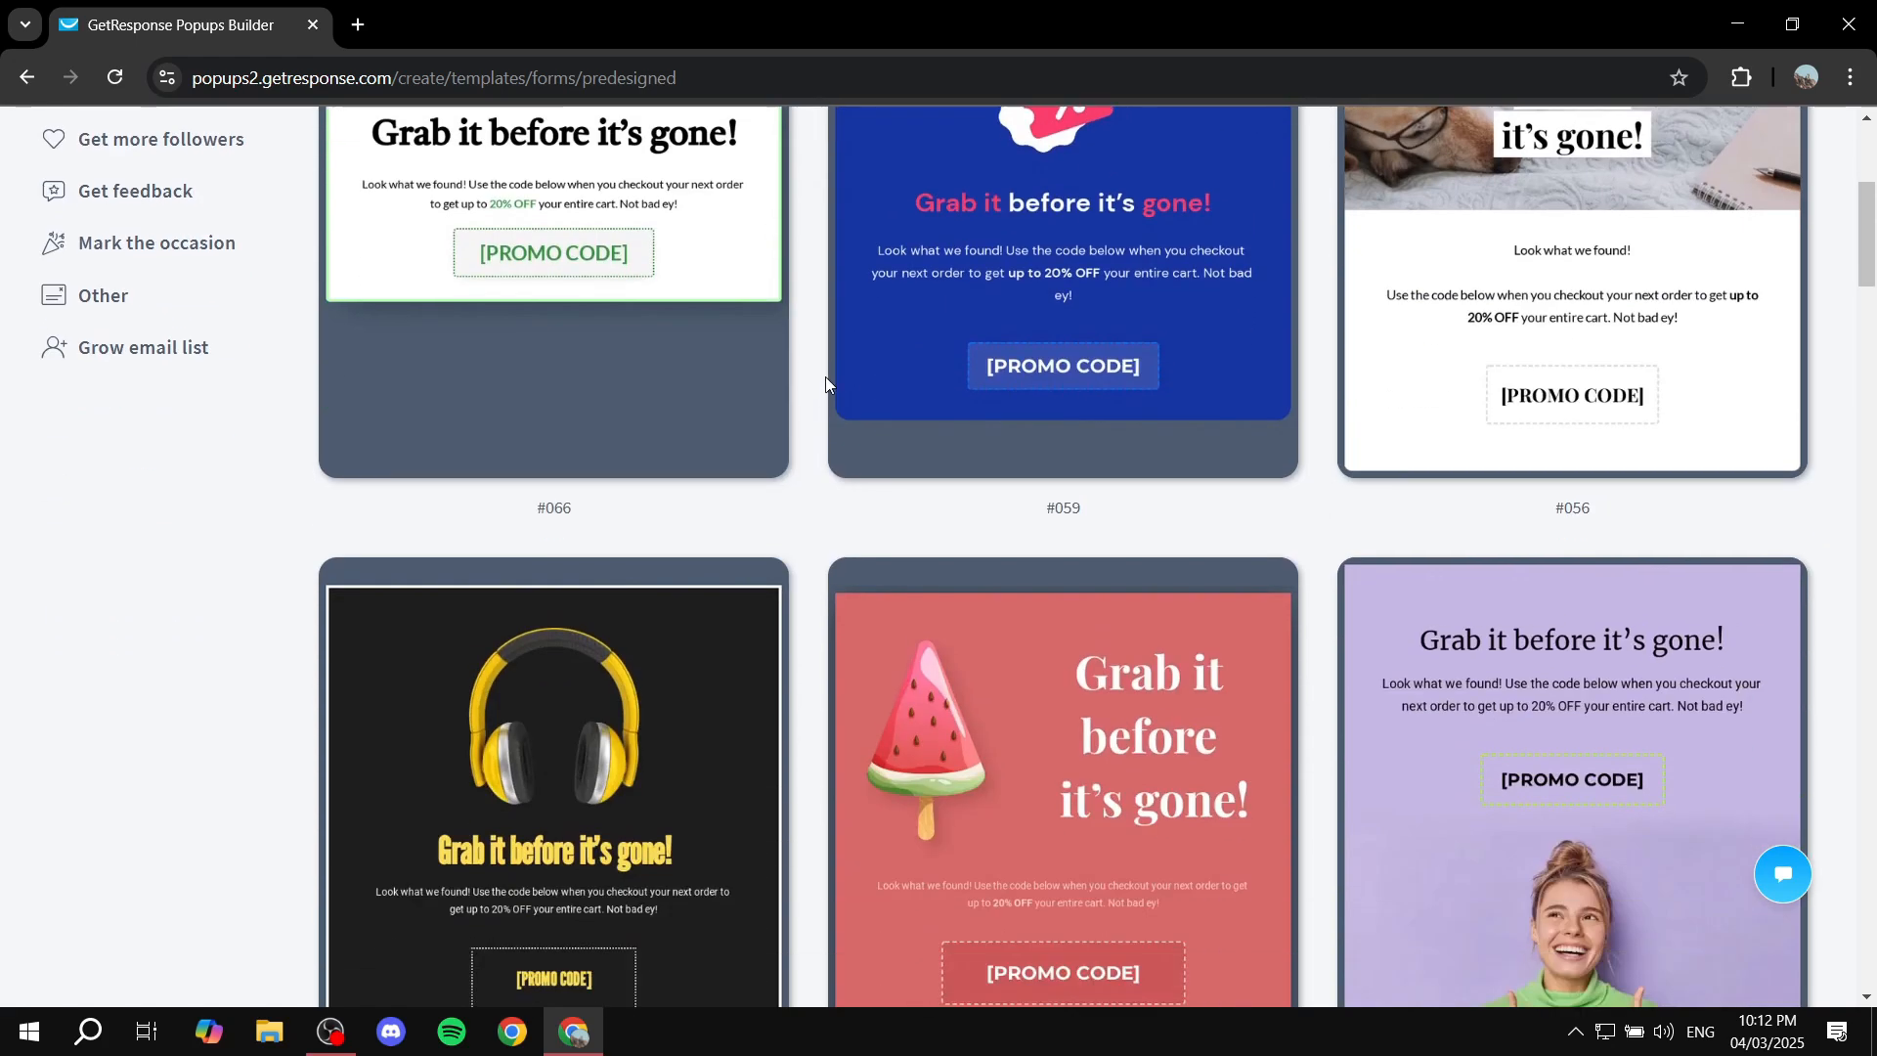
{"action": "scroll", "coordinate": [1405, 262], "scroll_direction": "up", "scroll_amount": 5}
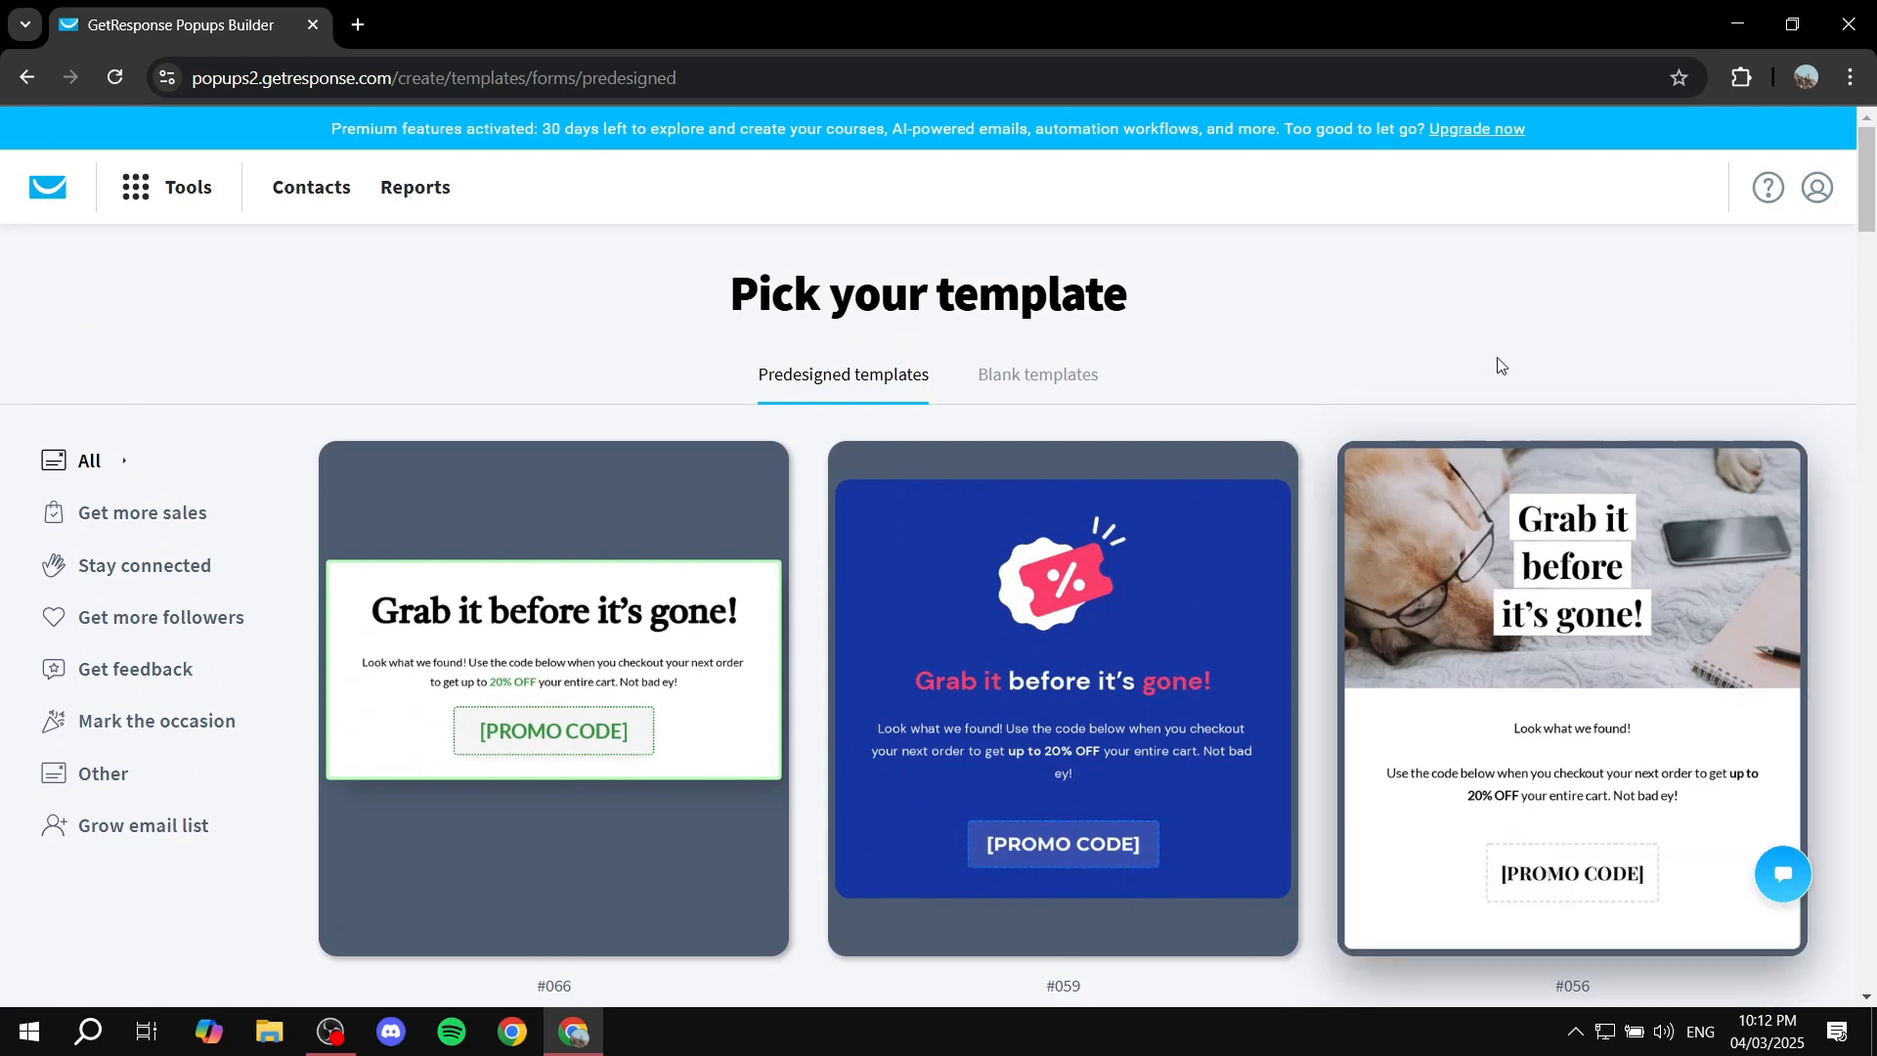
{"action": "left_click", "coordinate": [1595, 872]}
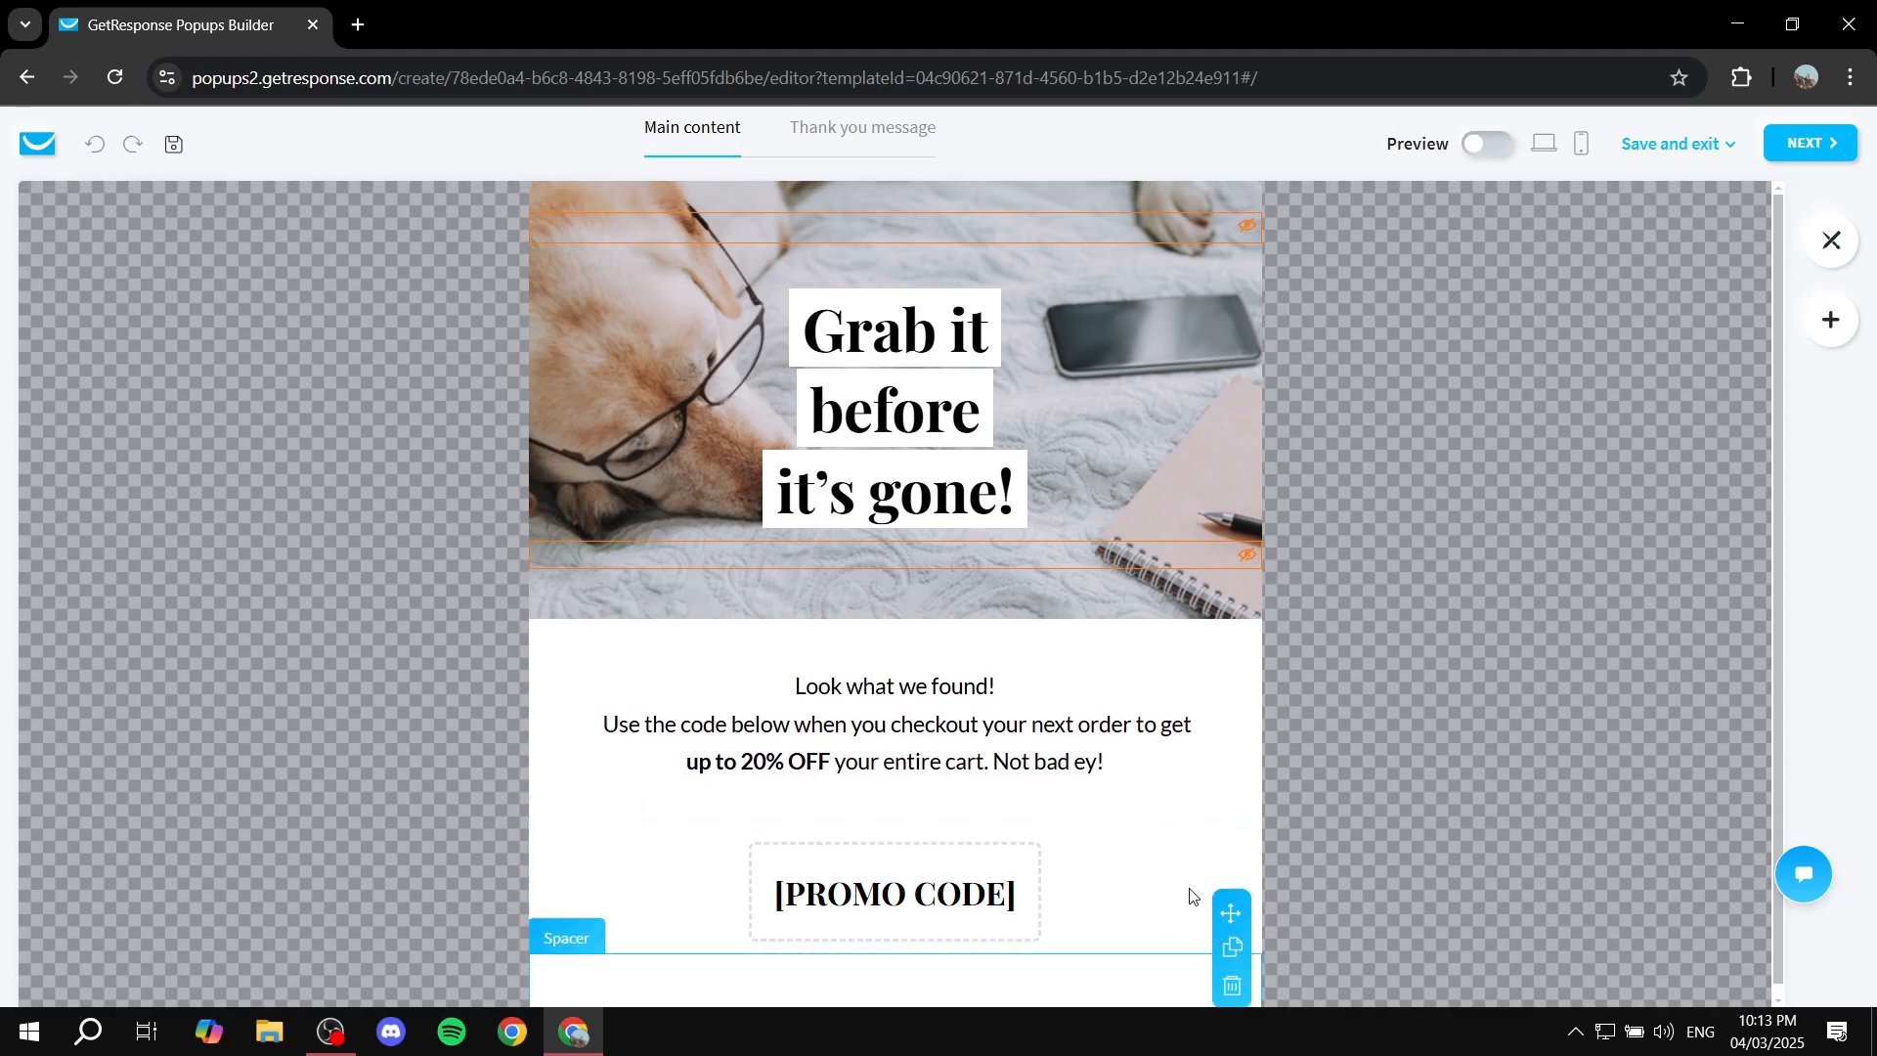
Remove the promo code, the "Look what we found!" text block and the extra spacers below the header image.
{"action": "left_click", "coordinate": [1230, 938]}
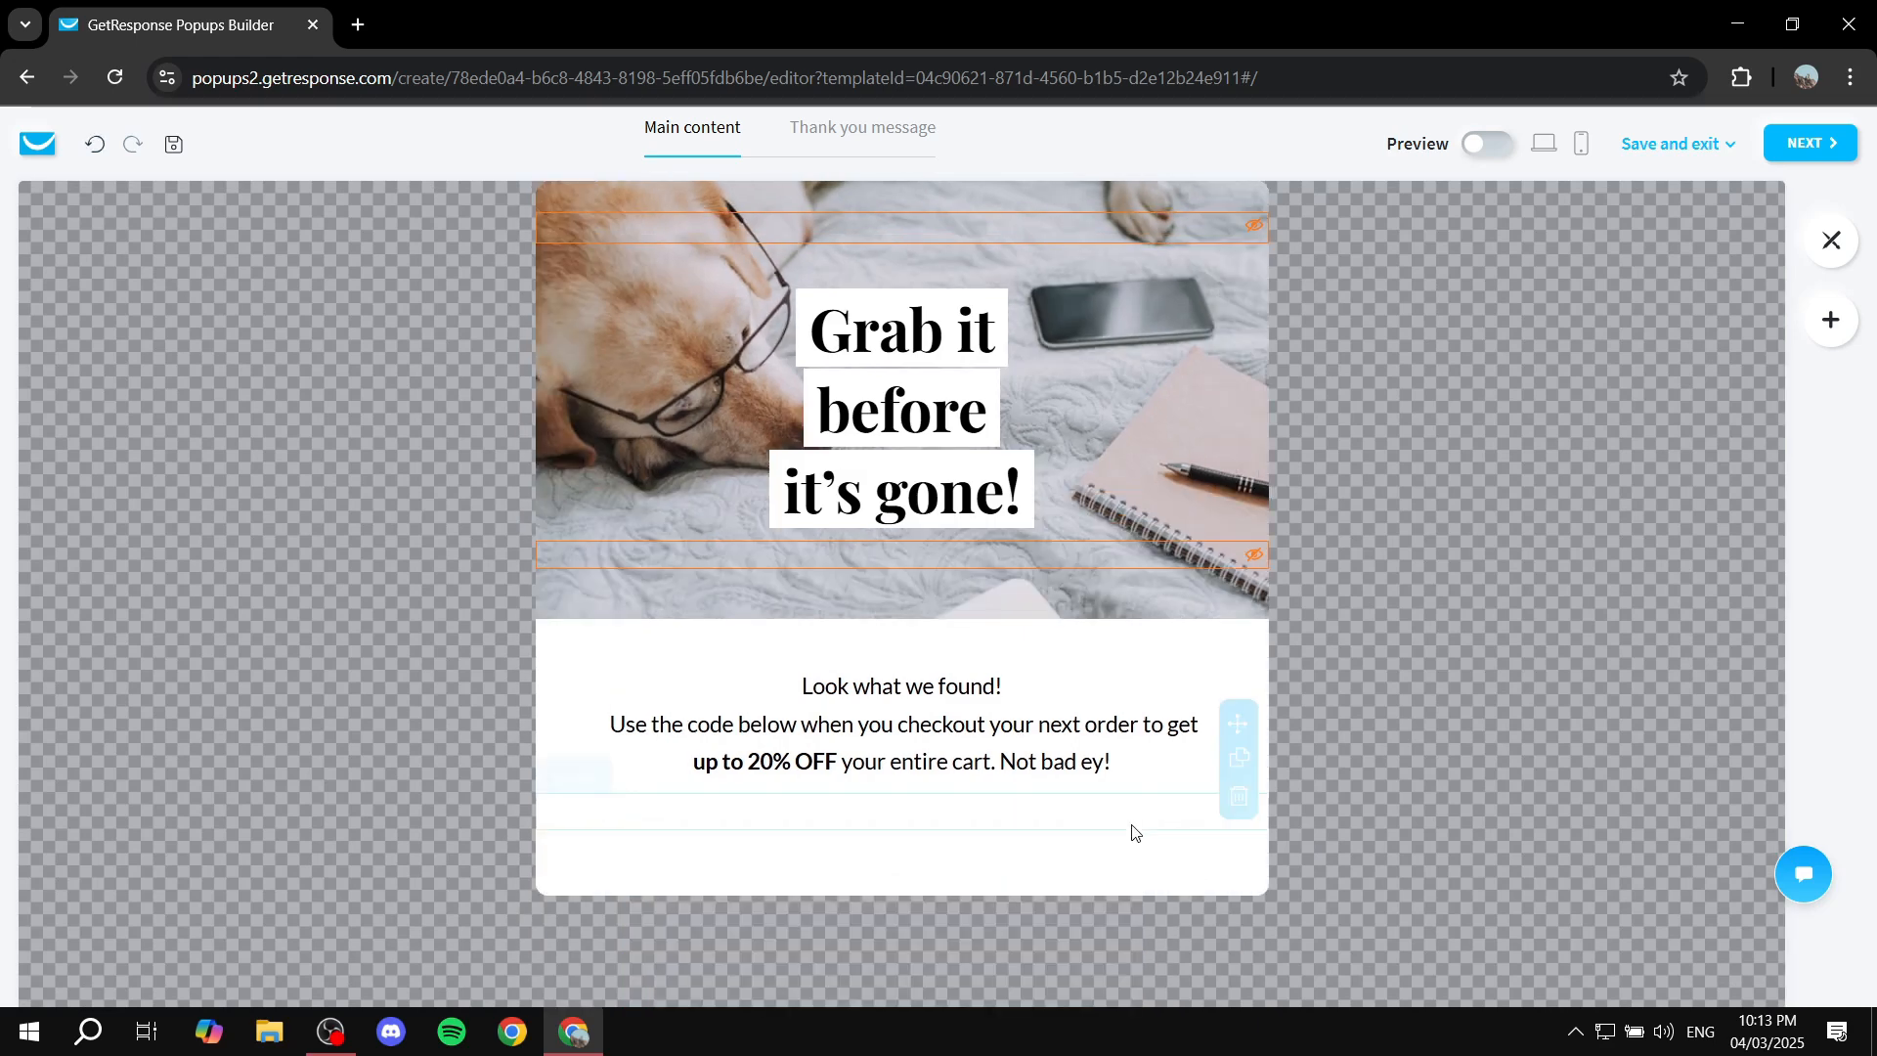
{"action": "left_click", "coordinate": [1238, 863]}
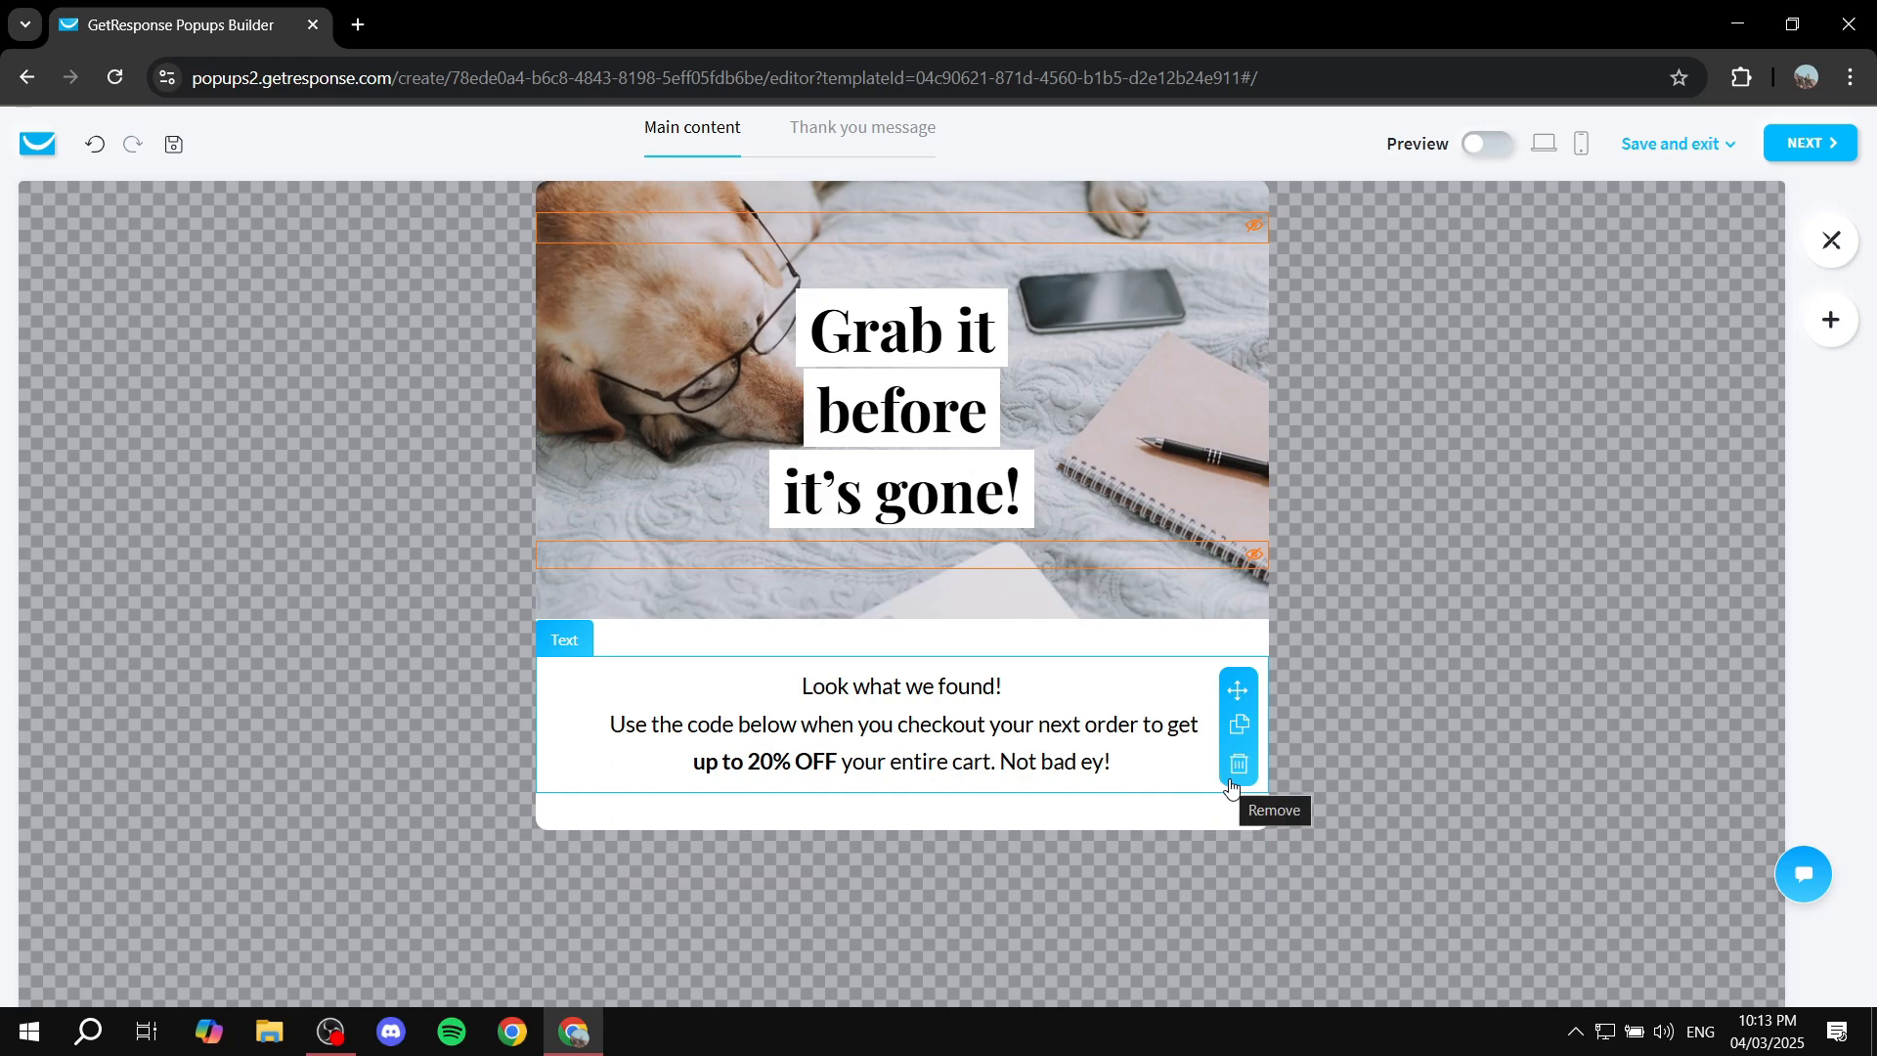
{"action": "left_click", "coordinate": [1238, 765]}
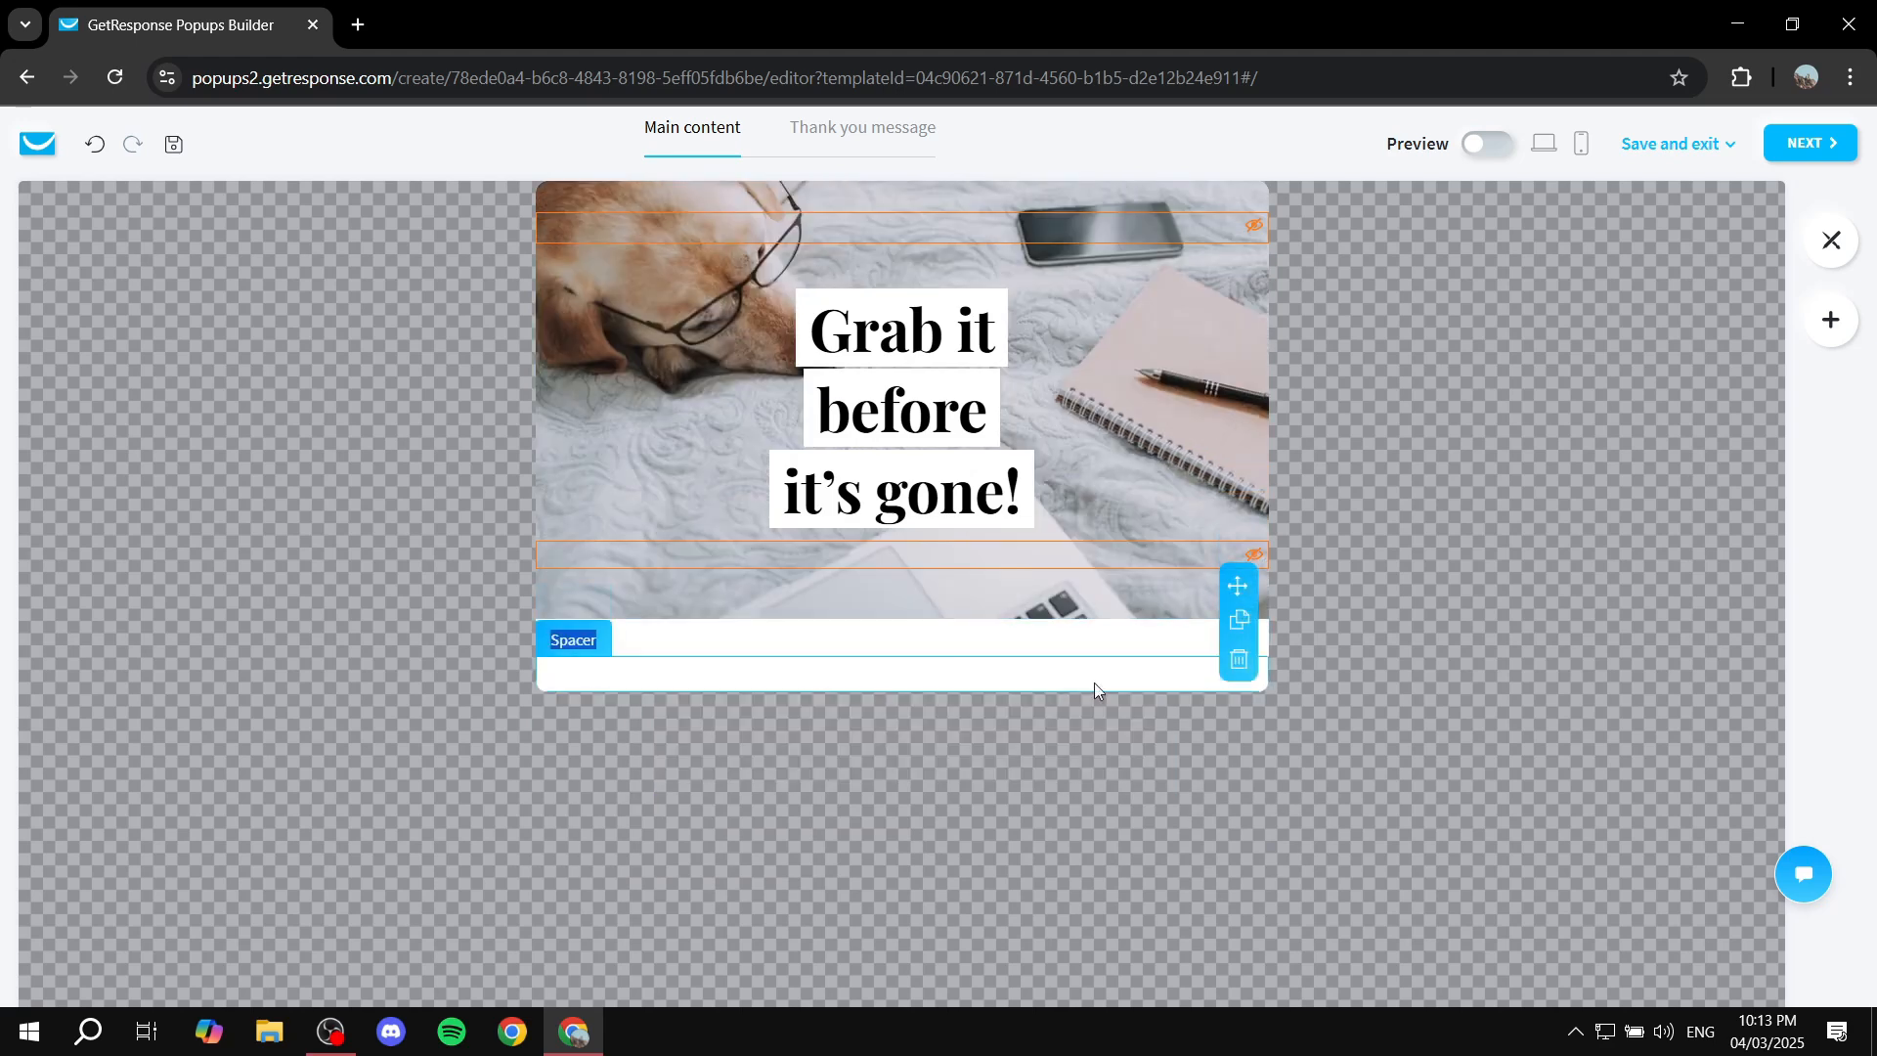
{"action": "left_click", "coordinate": [1238, 661]}
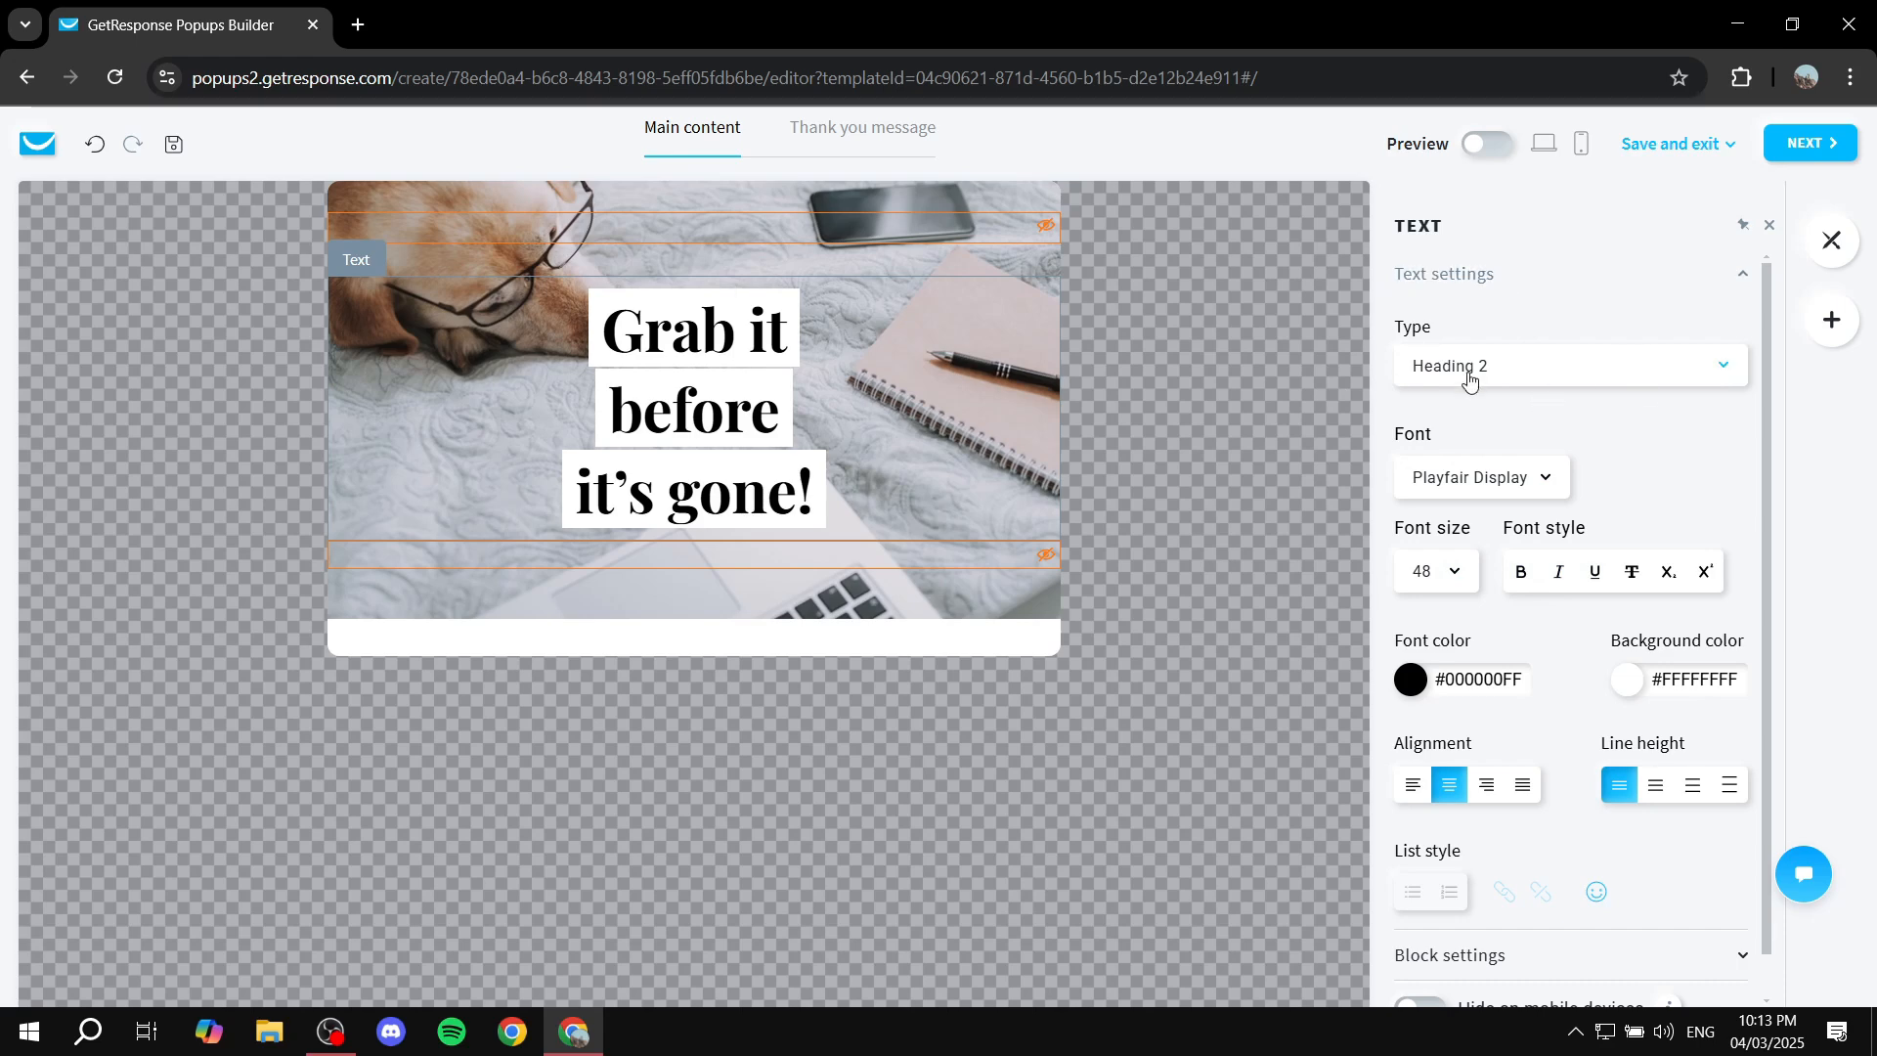
Examine the spacer settings and the form body's language, size and background media settings.
{"action": "left_click", "coordinate": [1196, 560]}
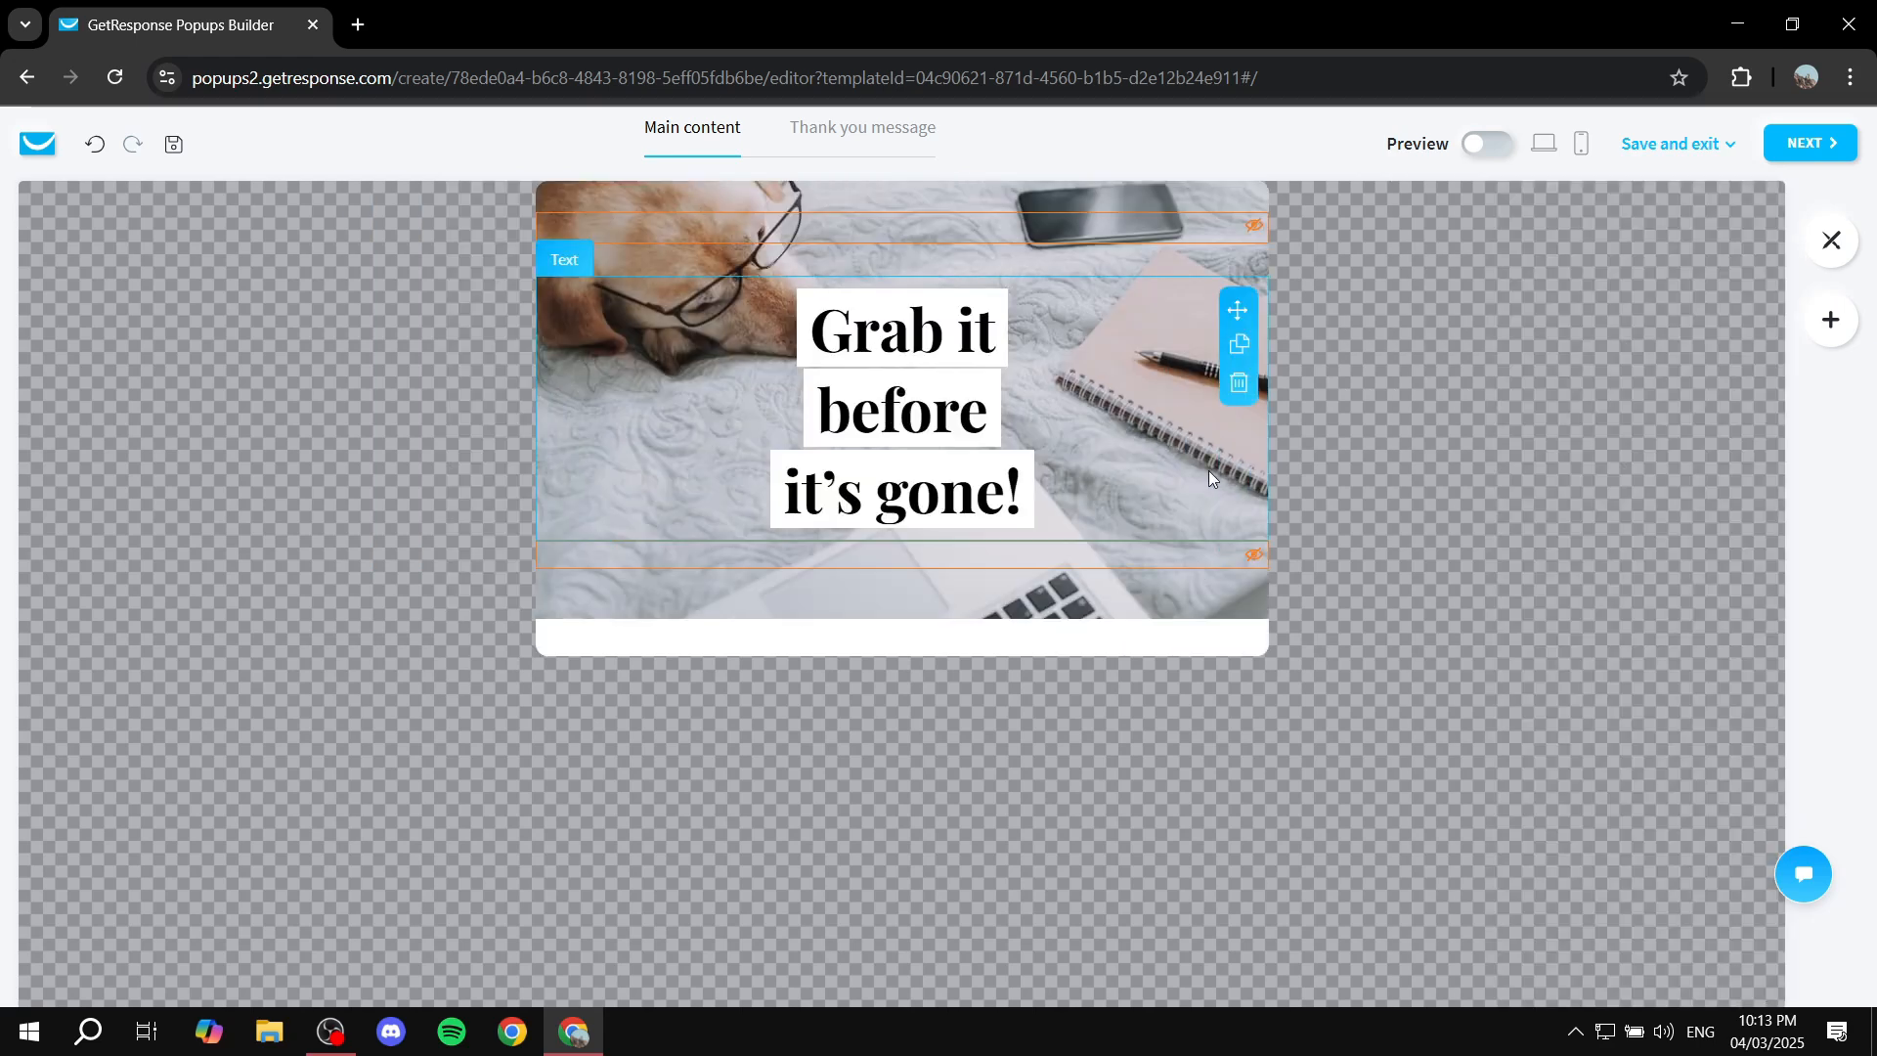
{"action": "left_click", "coordinate": [1152, 605]}
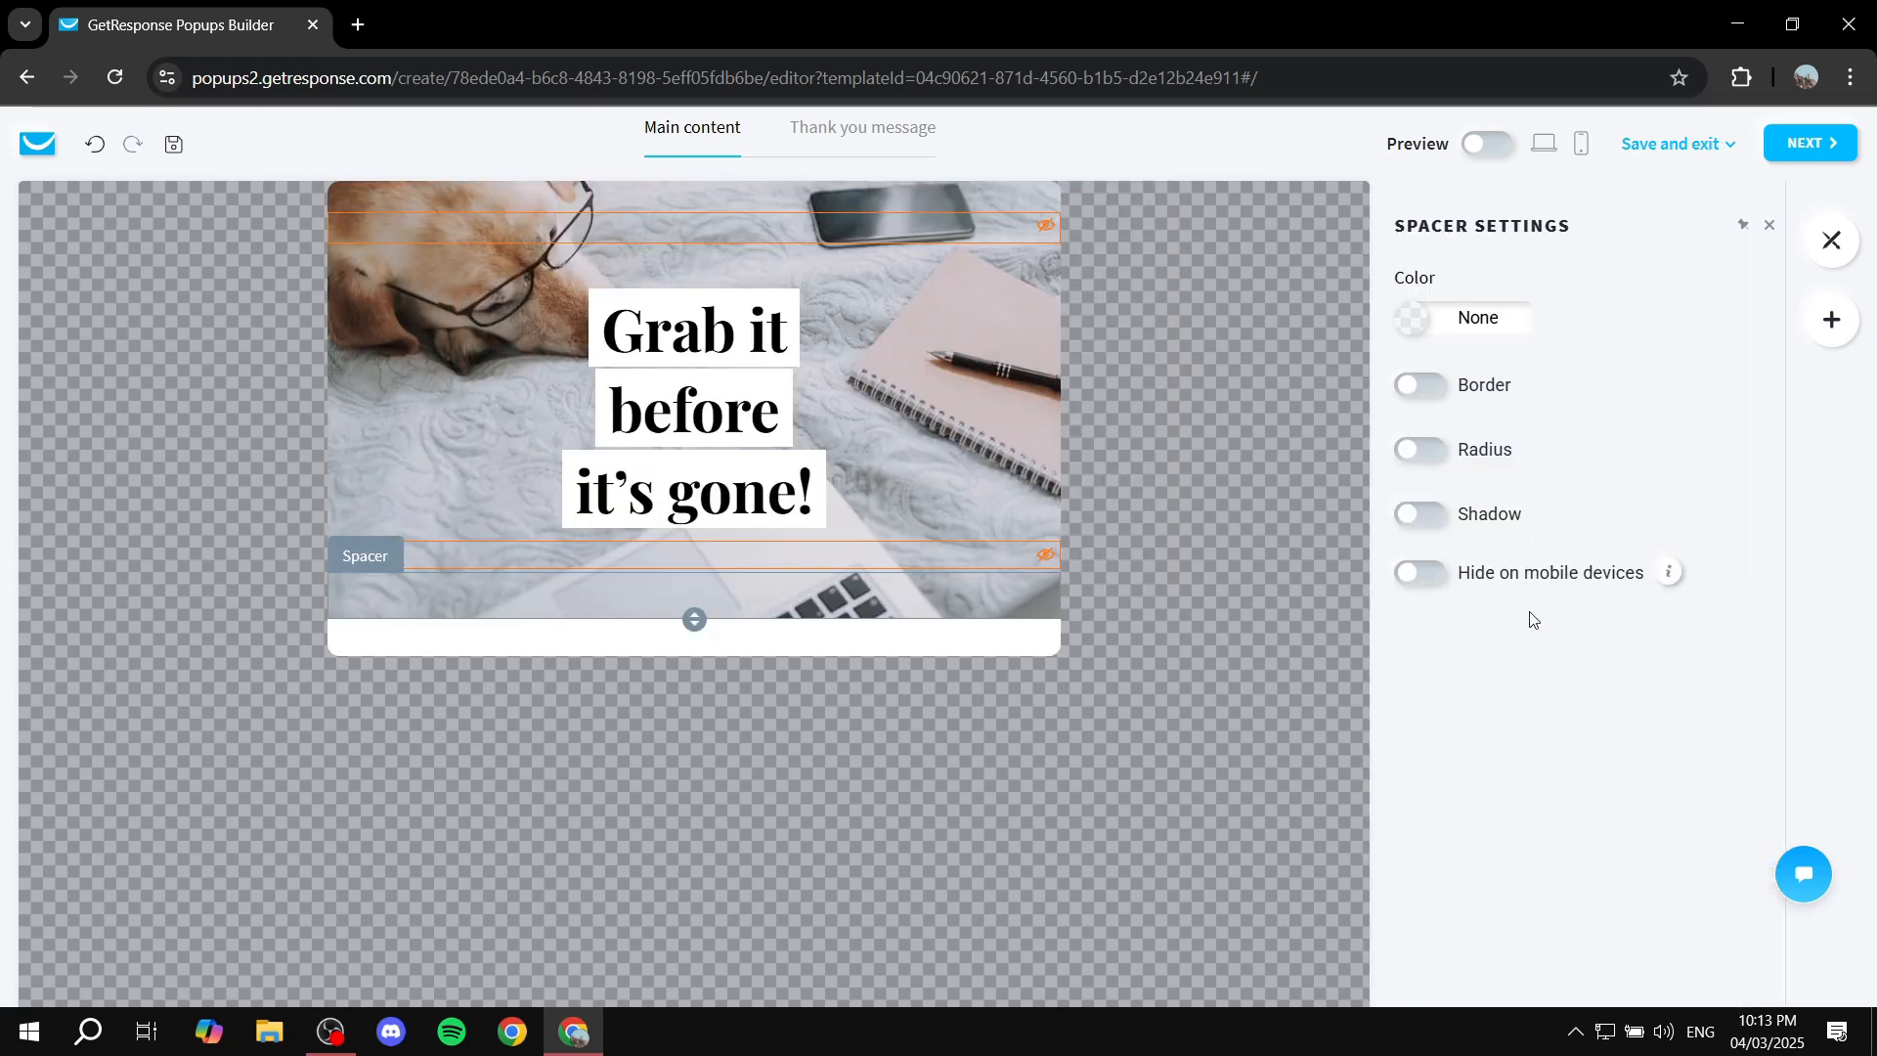
{"action": "left_click", "coordinate": [1152, 550]}
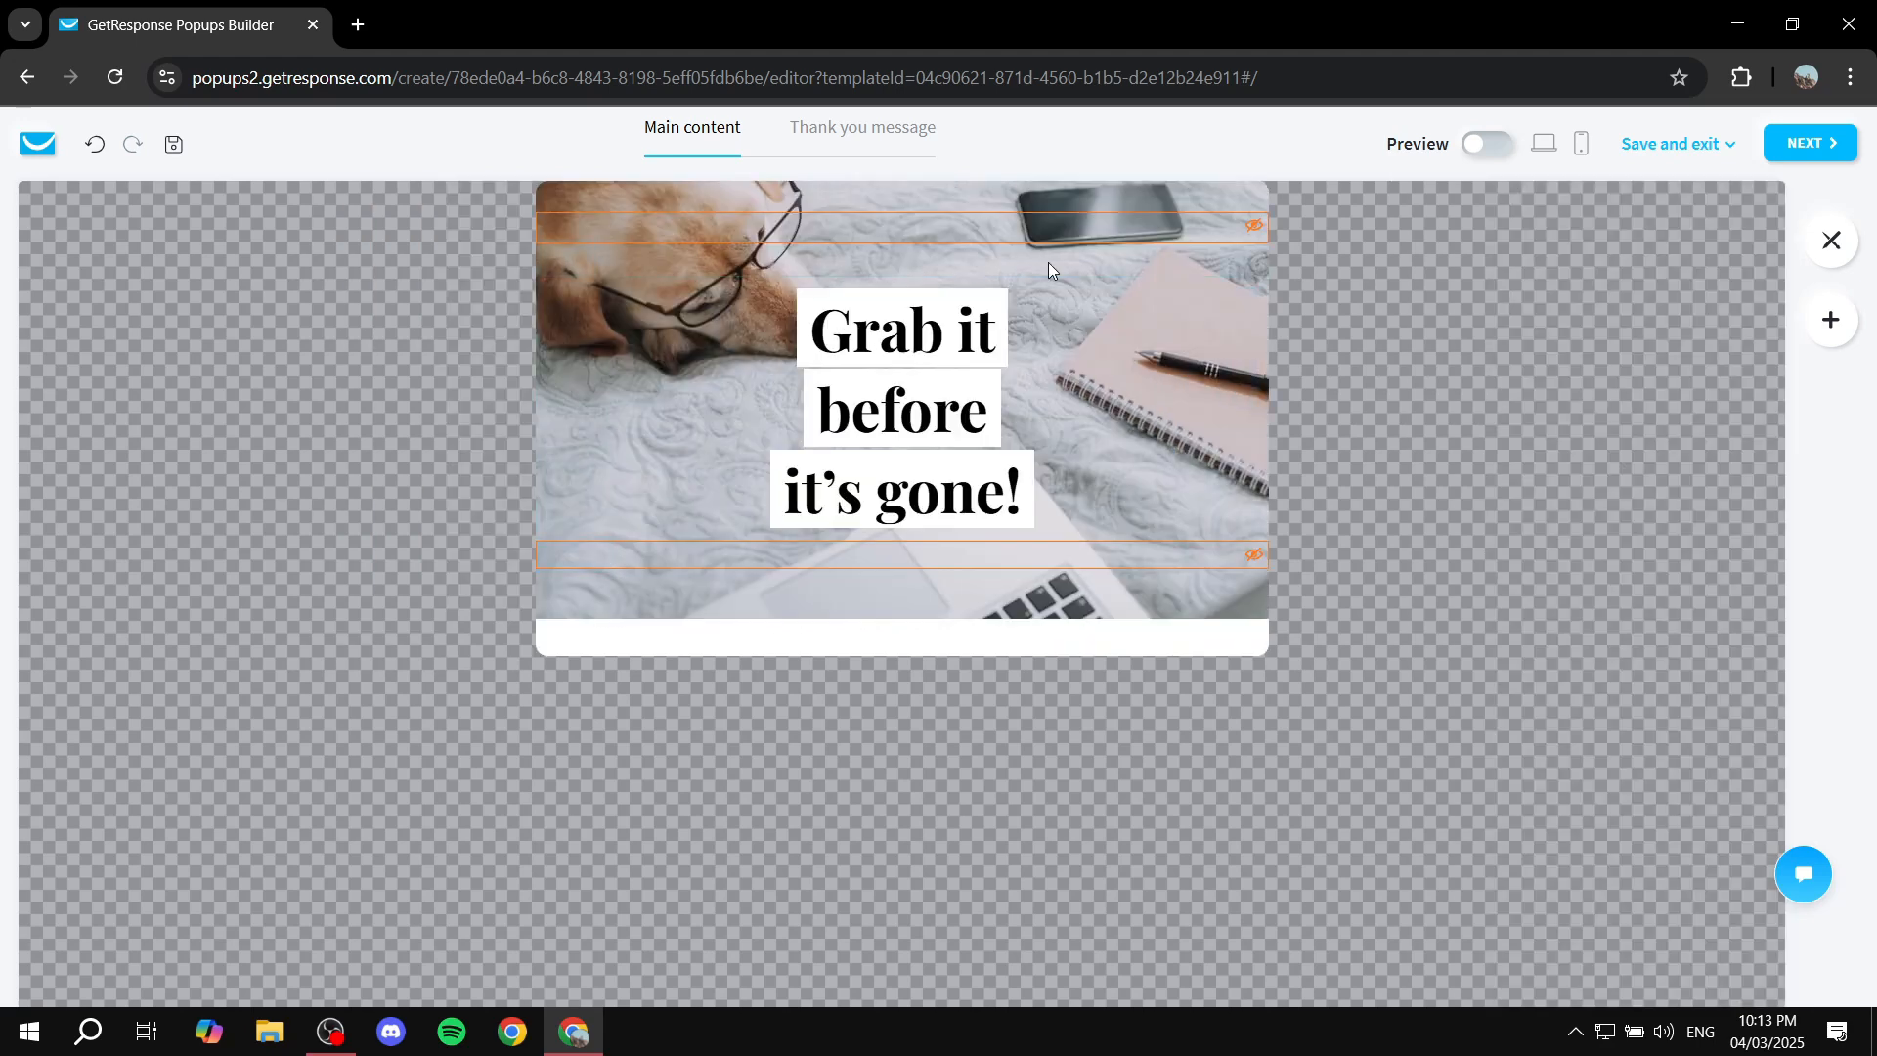
{"action": "left_click", "coordinate": [966, 202]}
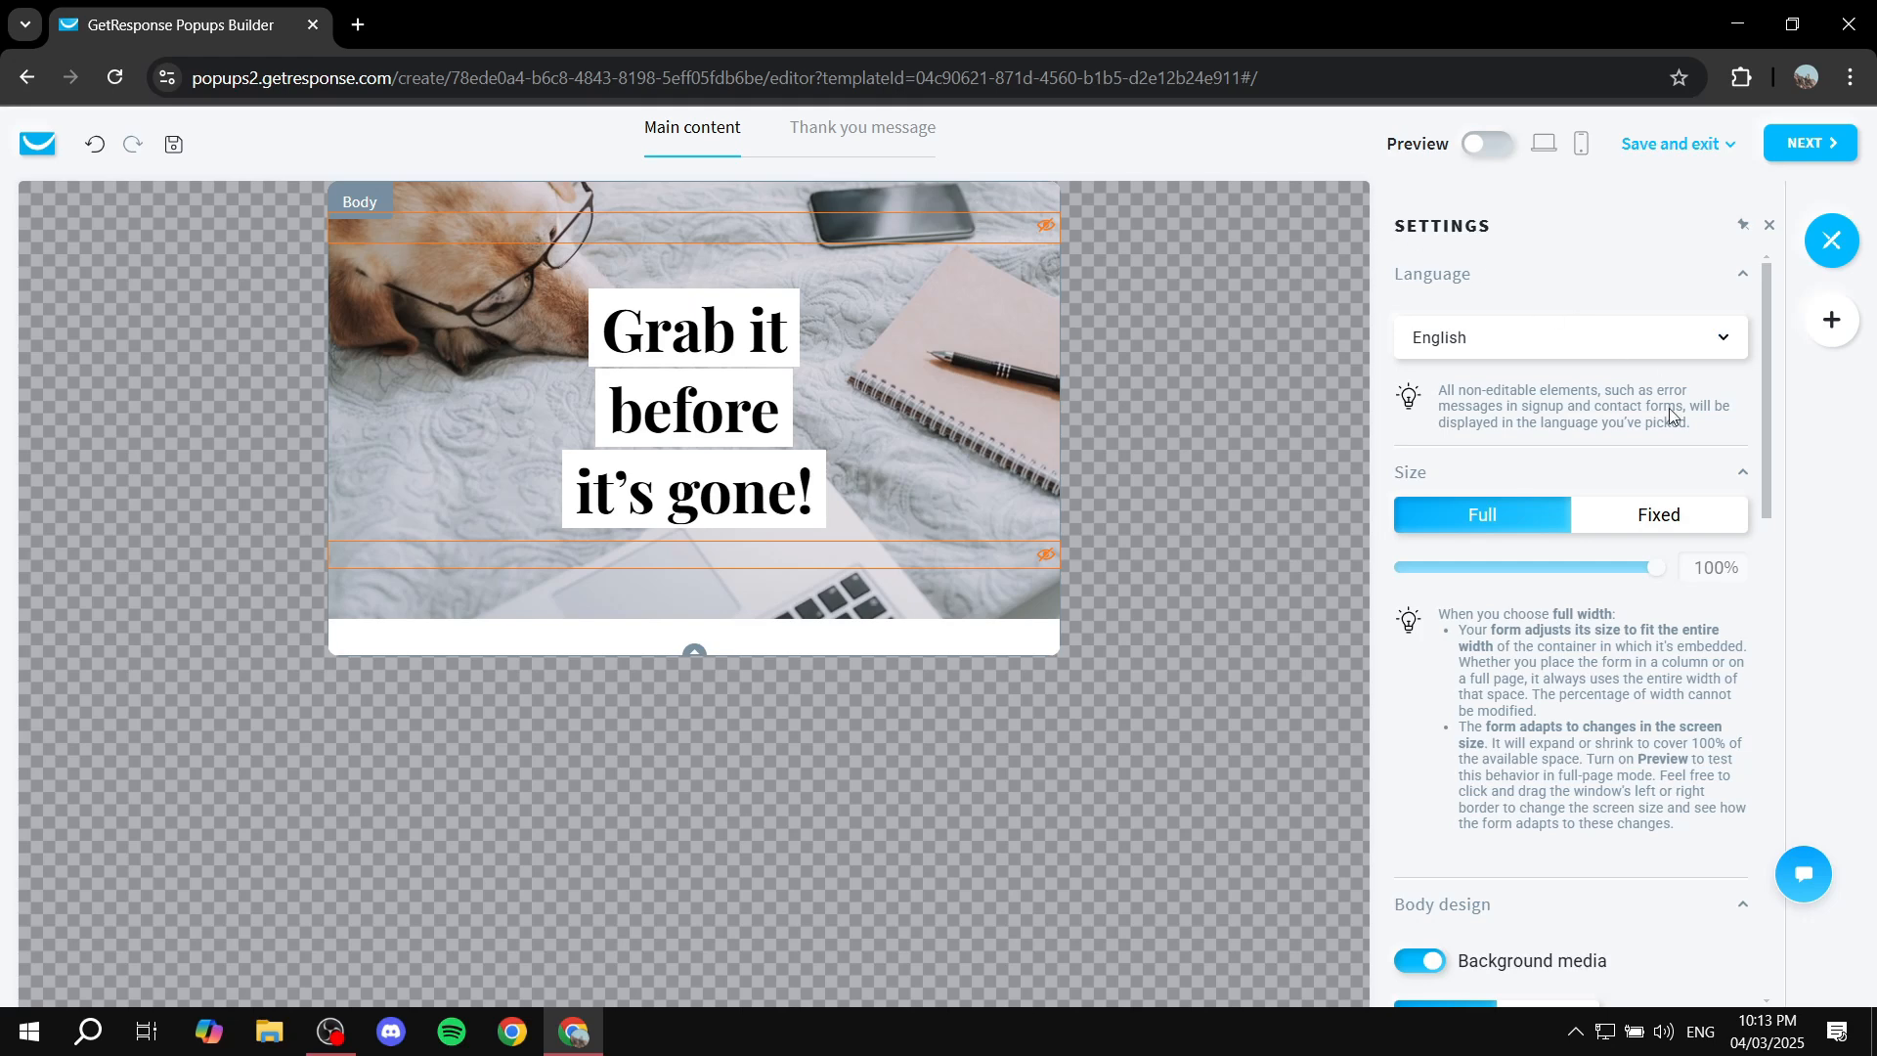
{"action": "scroll", "coordinate": [1638, 608], "scroll_direction": "down", "scroll_amount": 7}
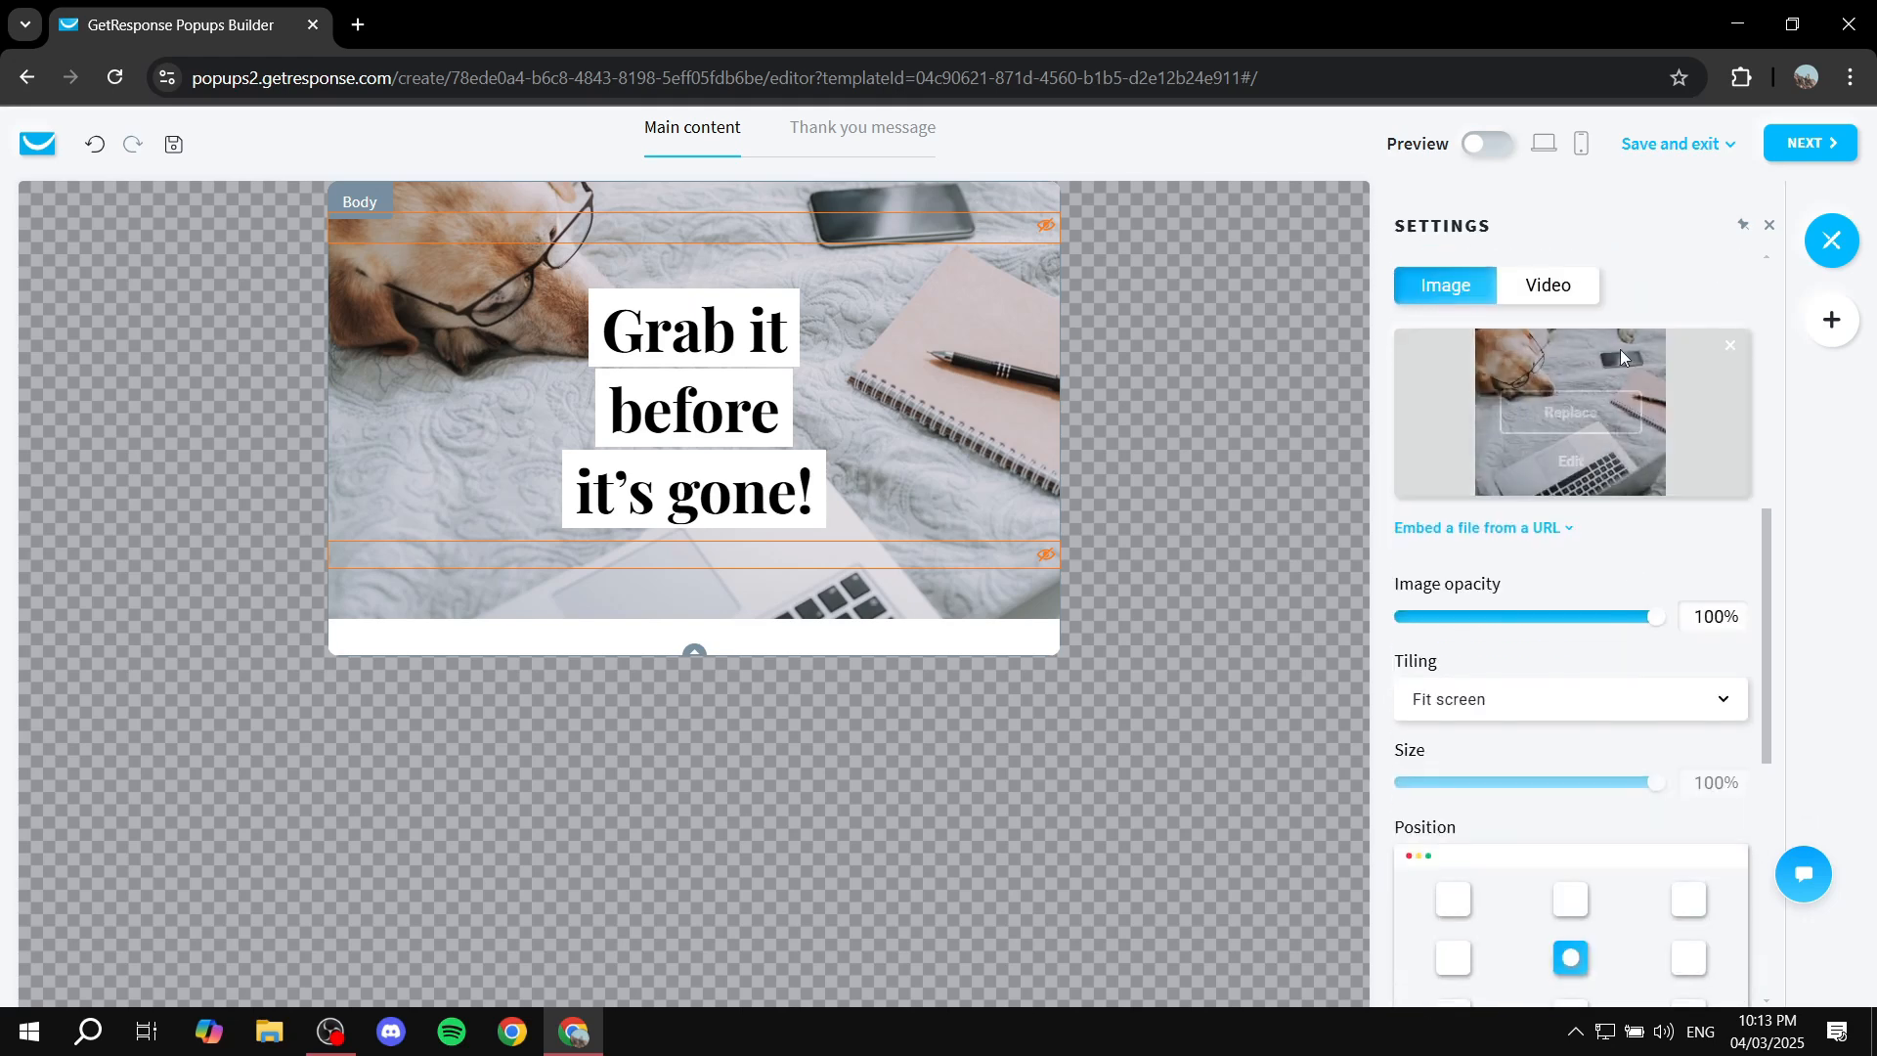
{"action": "scroll", "coordinate": [1612, 411], "scroll_direction": "up", "scroll_amount": 2}
{"action": "scroll", "coordinate": [1388, 467], "scroll_direction": "up", "scroll_amount": 5}
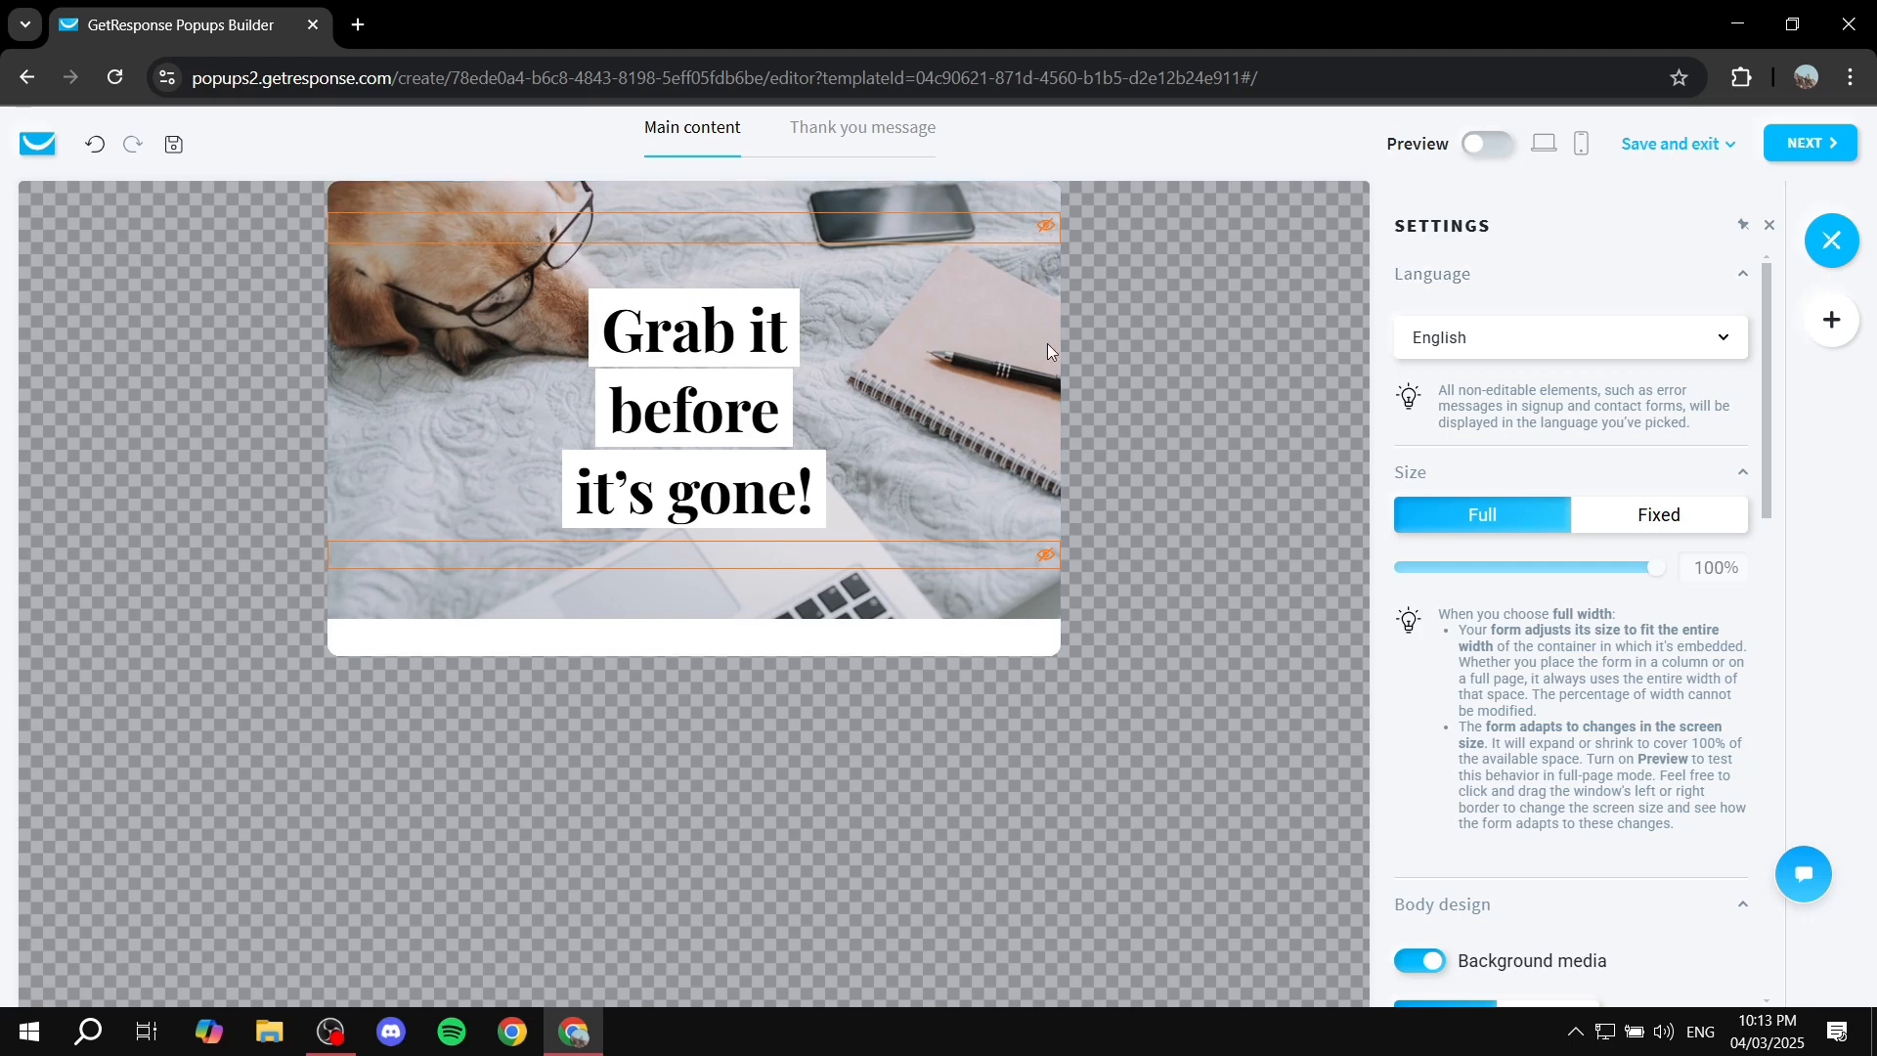
Replace the "Grab it before it's gone!" heading text with "Contact Form".
{"action": "left_click", "coordinate": [703, 337]}
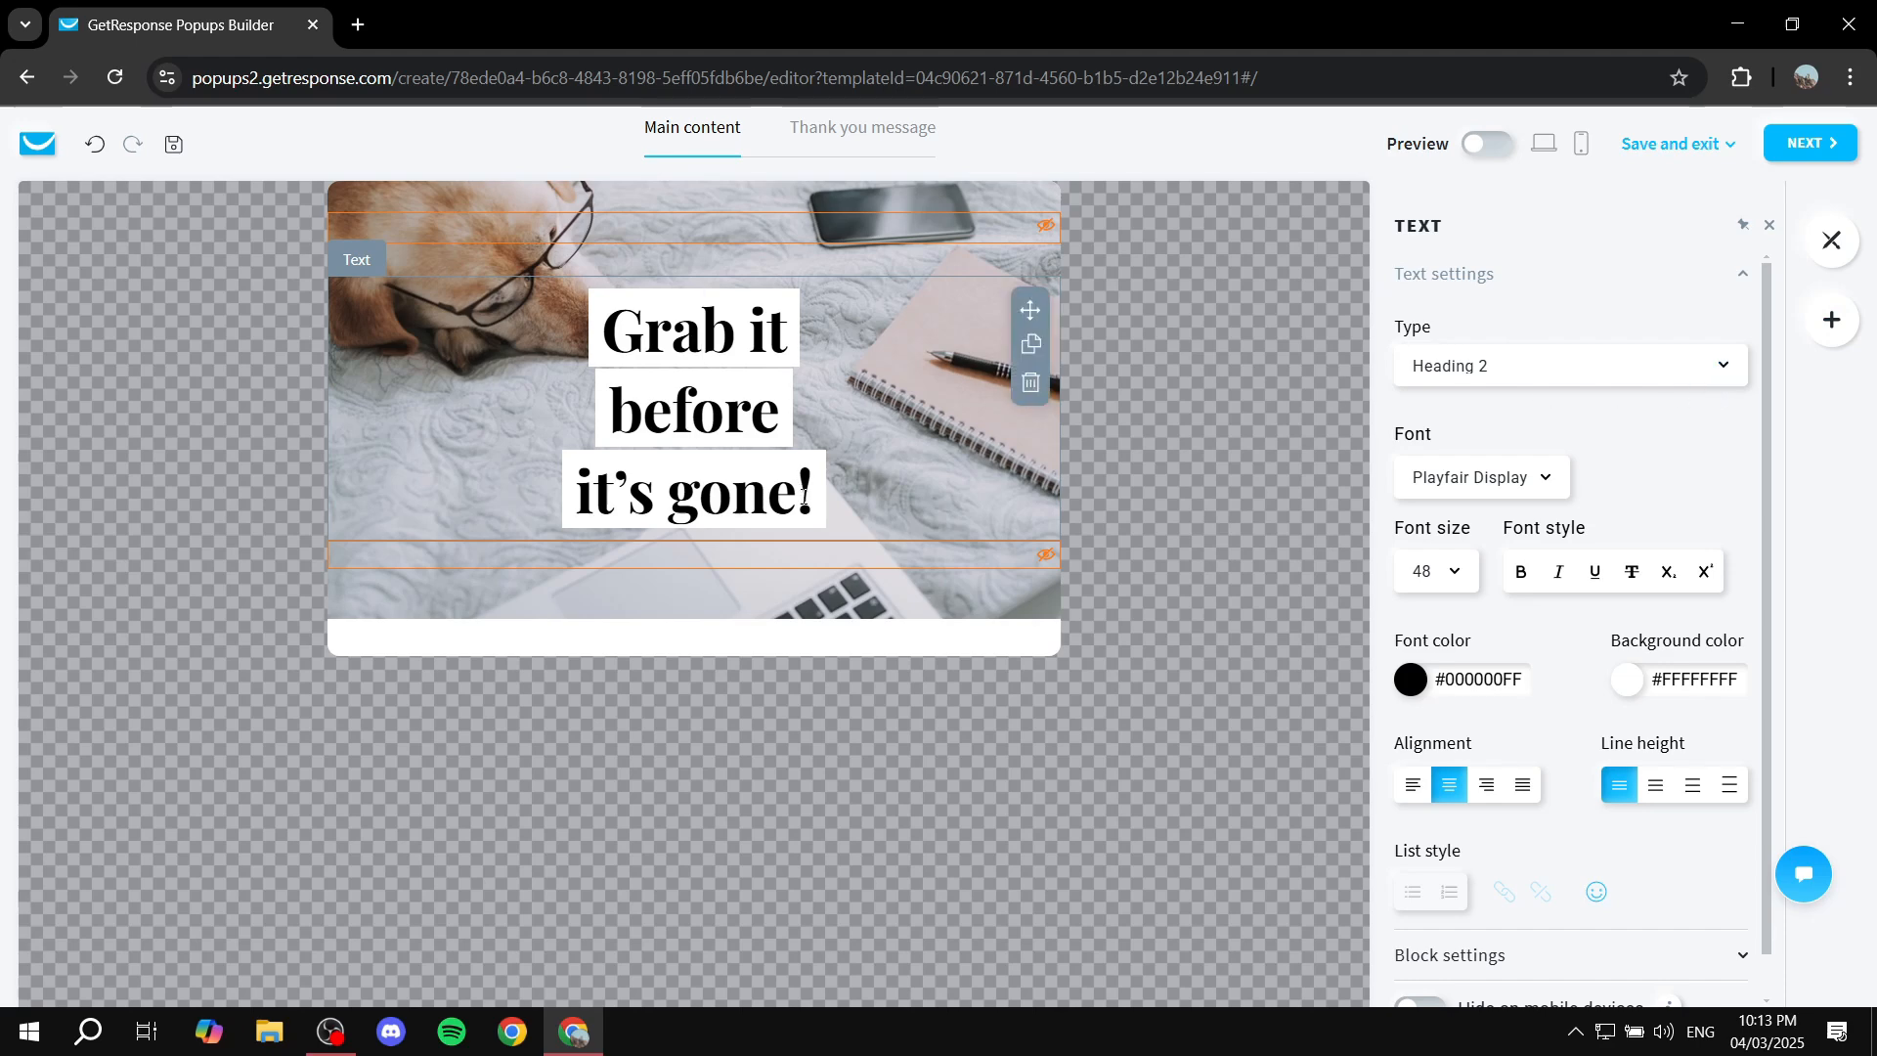
{"action": "key", "text": "ctrl+a"}
{"action": "type", "text": "Change"}
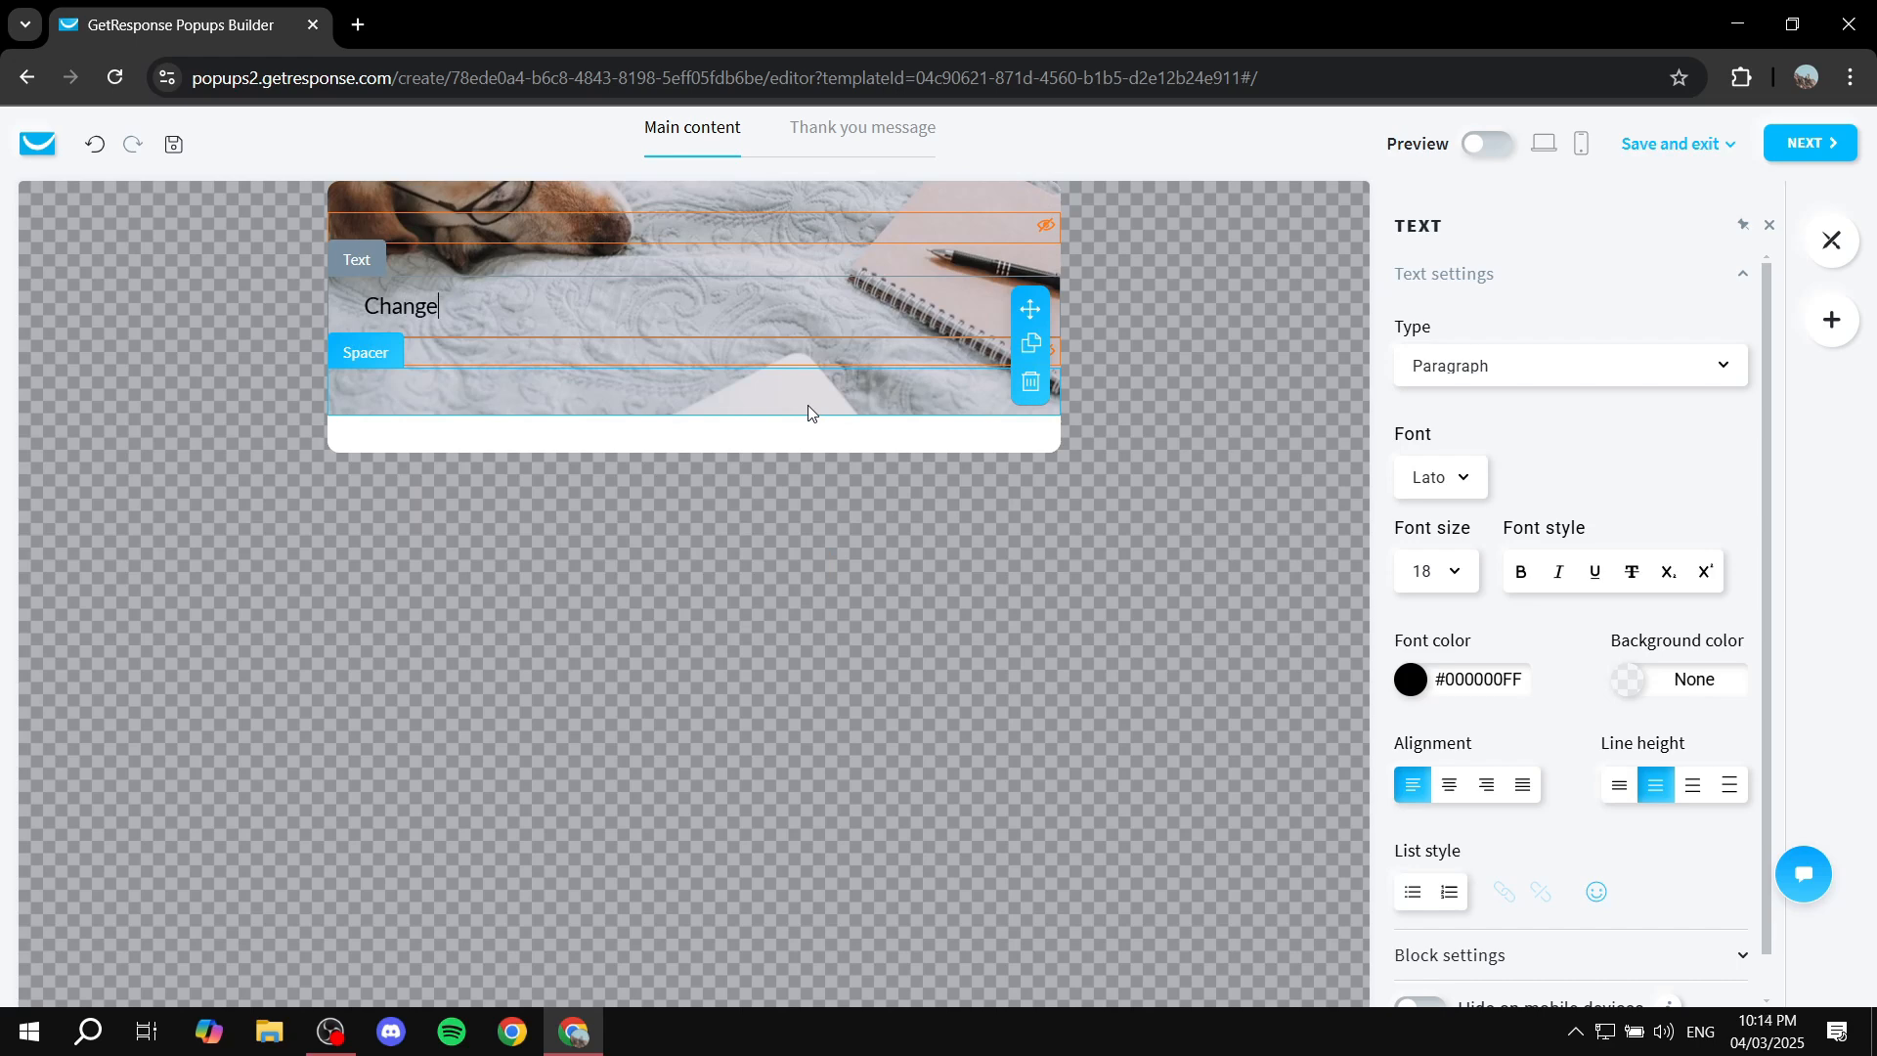
{"action": "key", "text": "ctrl+a"}
{"action": "key", "text": "BackSpace"}
{"action": "type", "text": "Contact Form"}
Format the "Contact Form" text as Paragraph type with a font size of 32.
{"action": "key", "text": "ctrl+a"}
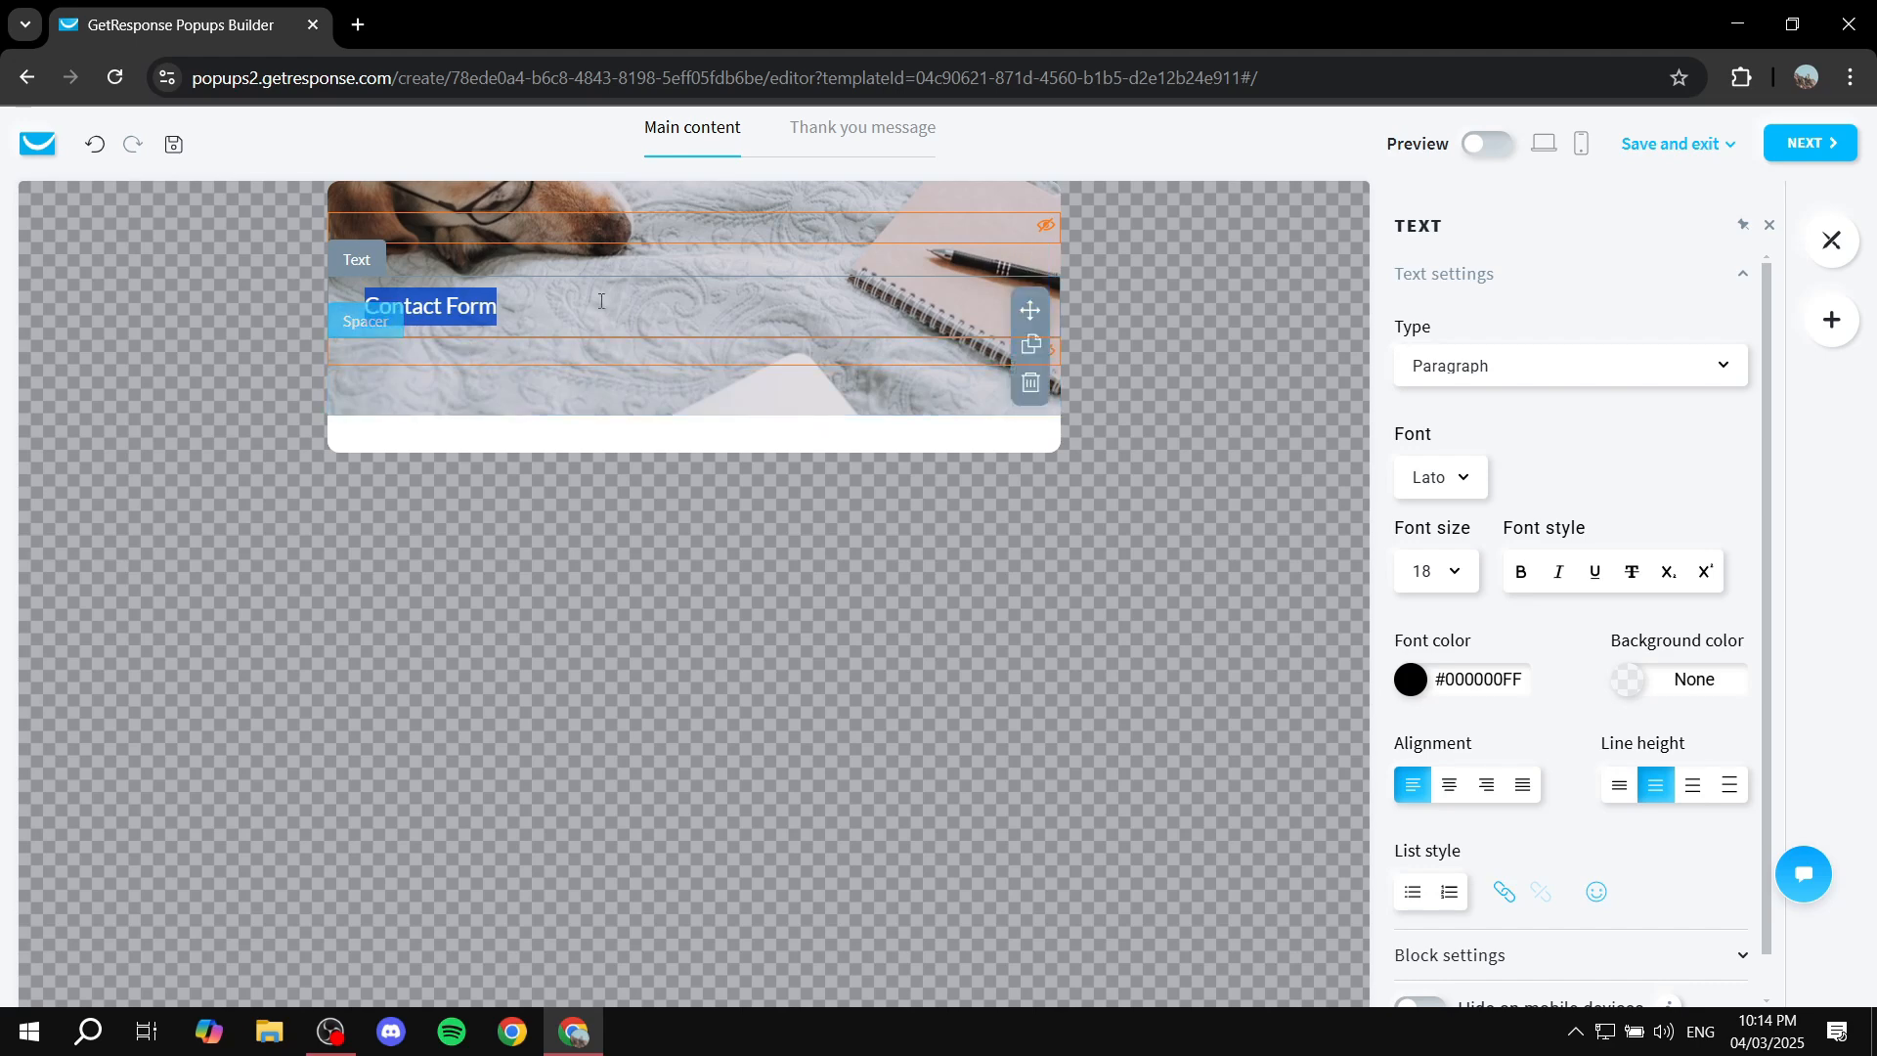
{"action": "left_click", "coordinate": [1487, 369]}
{"action": "scroll", "coordinate": [1530, 513], "scroll_direction": "down", "scroll_amount": 1}
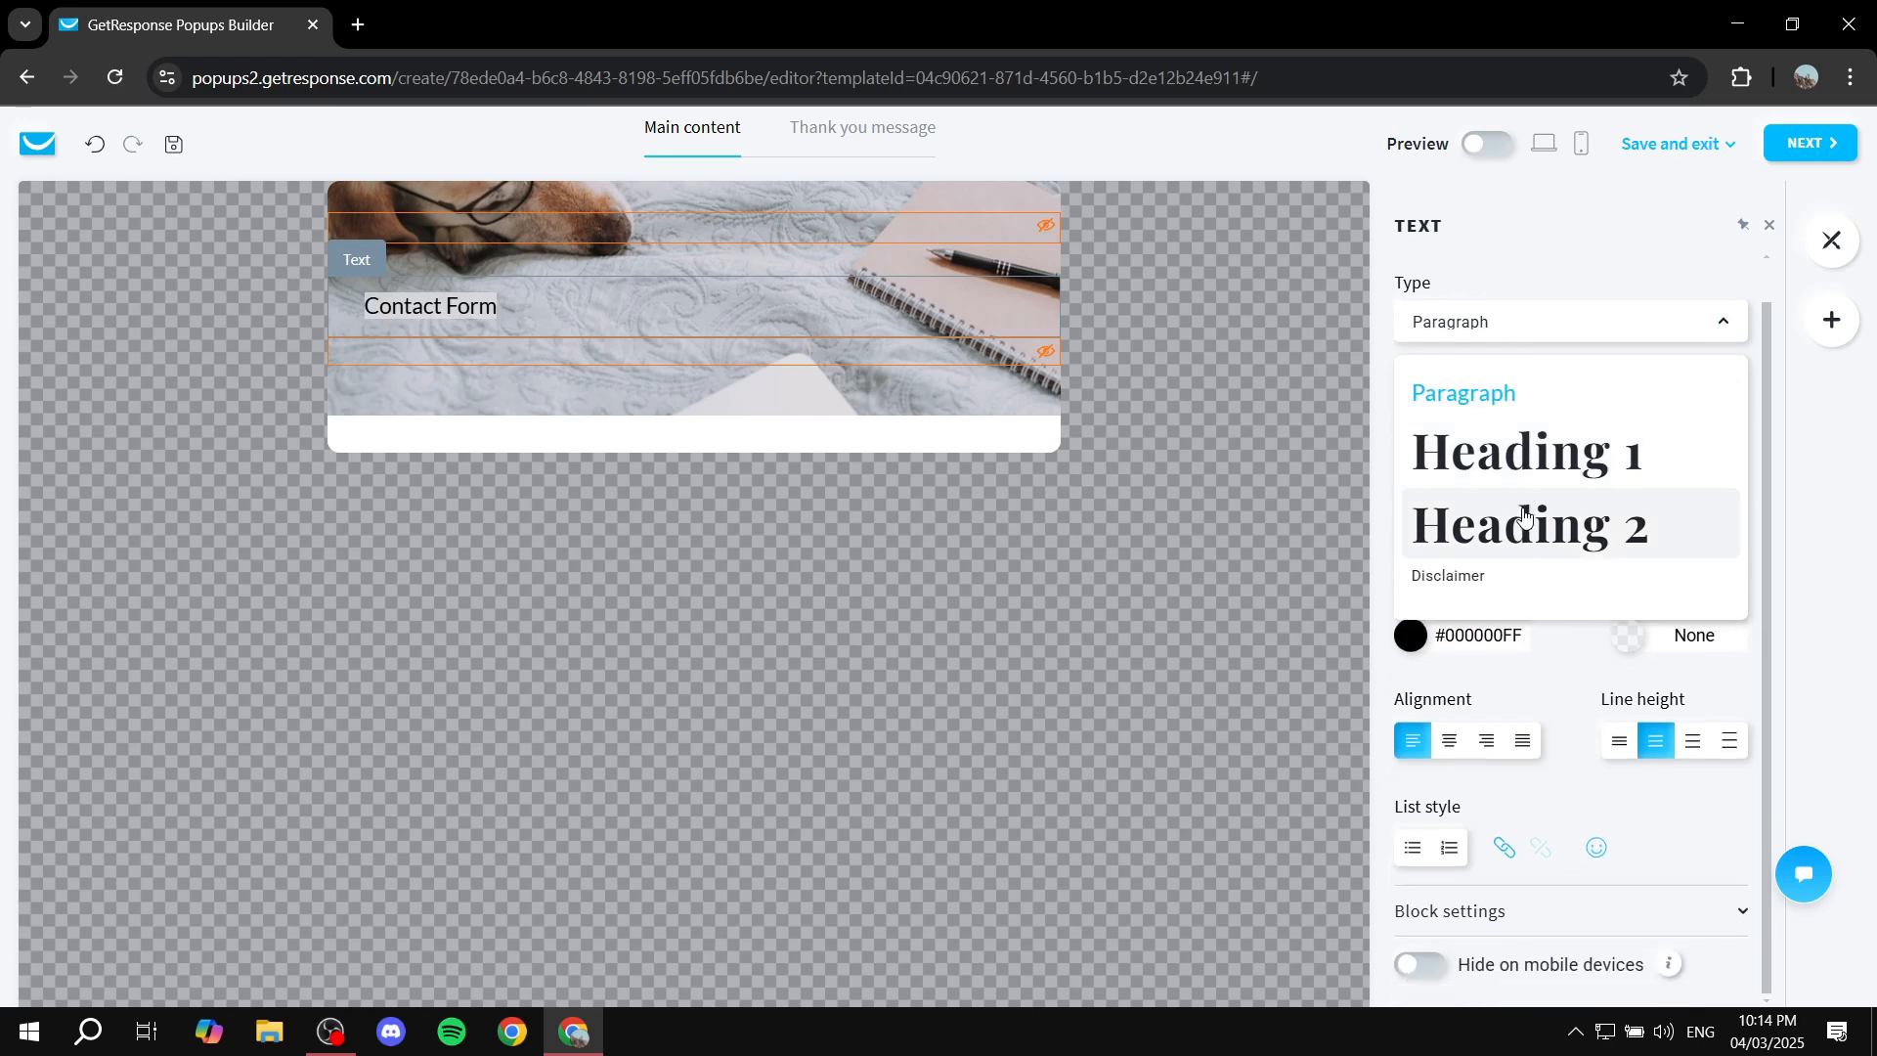
{"action": "left_click", "coordinate": [1487, 396]}
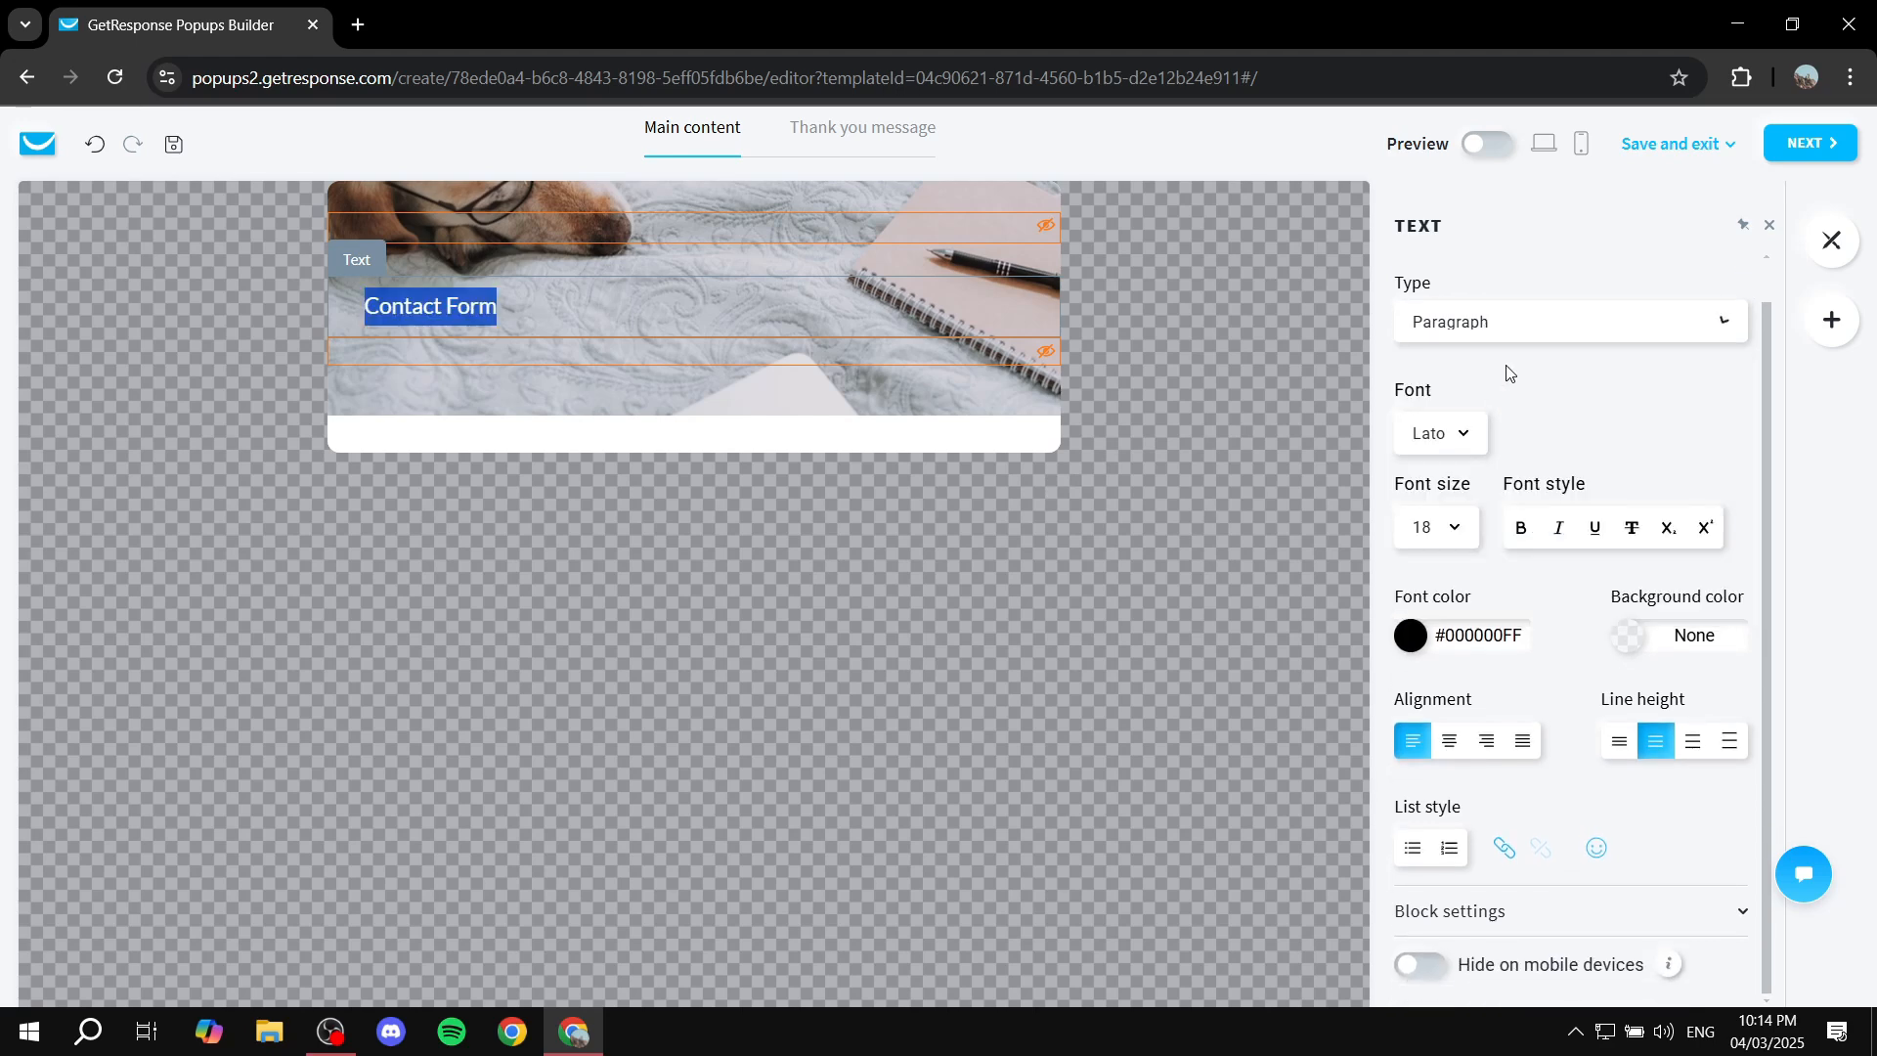
{"action": "left_click", "coordinate": [1469, 530]}
{"action": "scroll", "coordinate": [1459, 886], "scroll_direction": "down", "scroll_amount": 3}
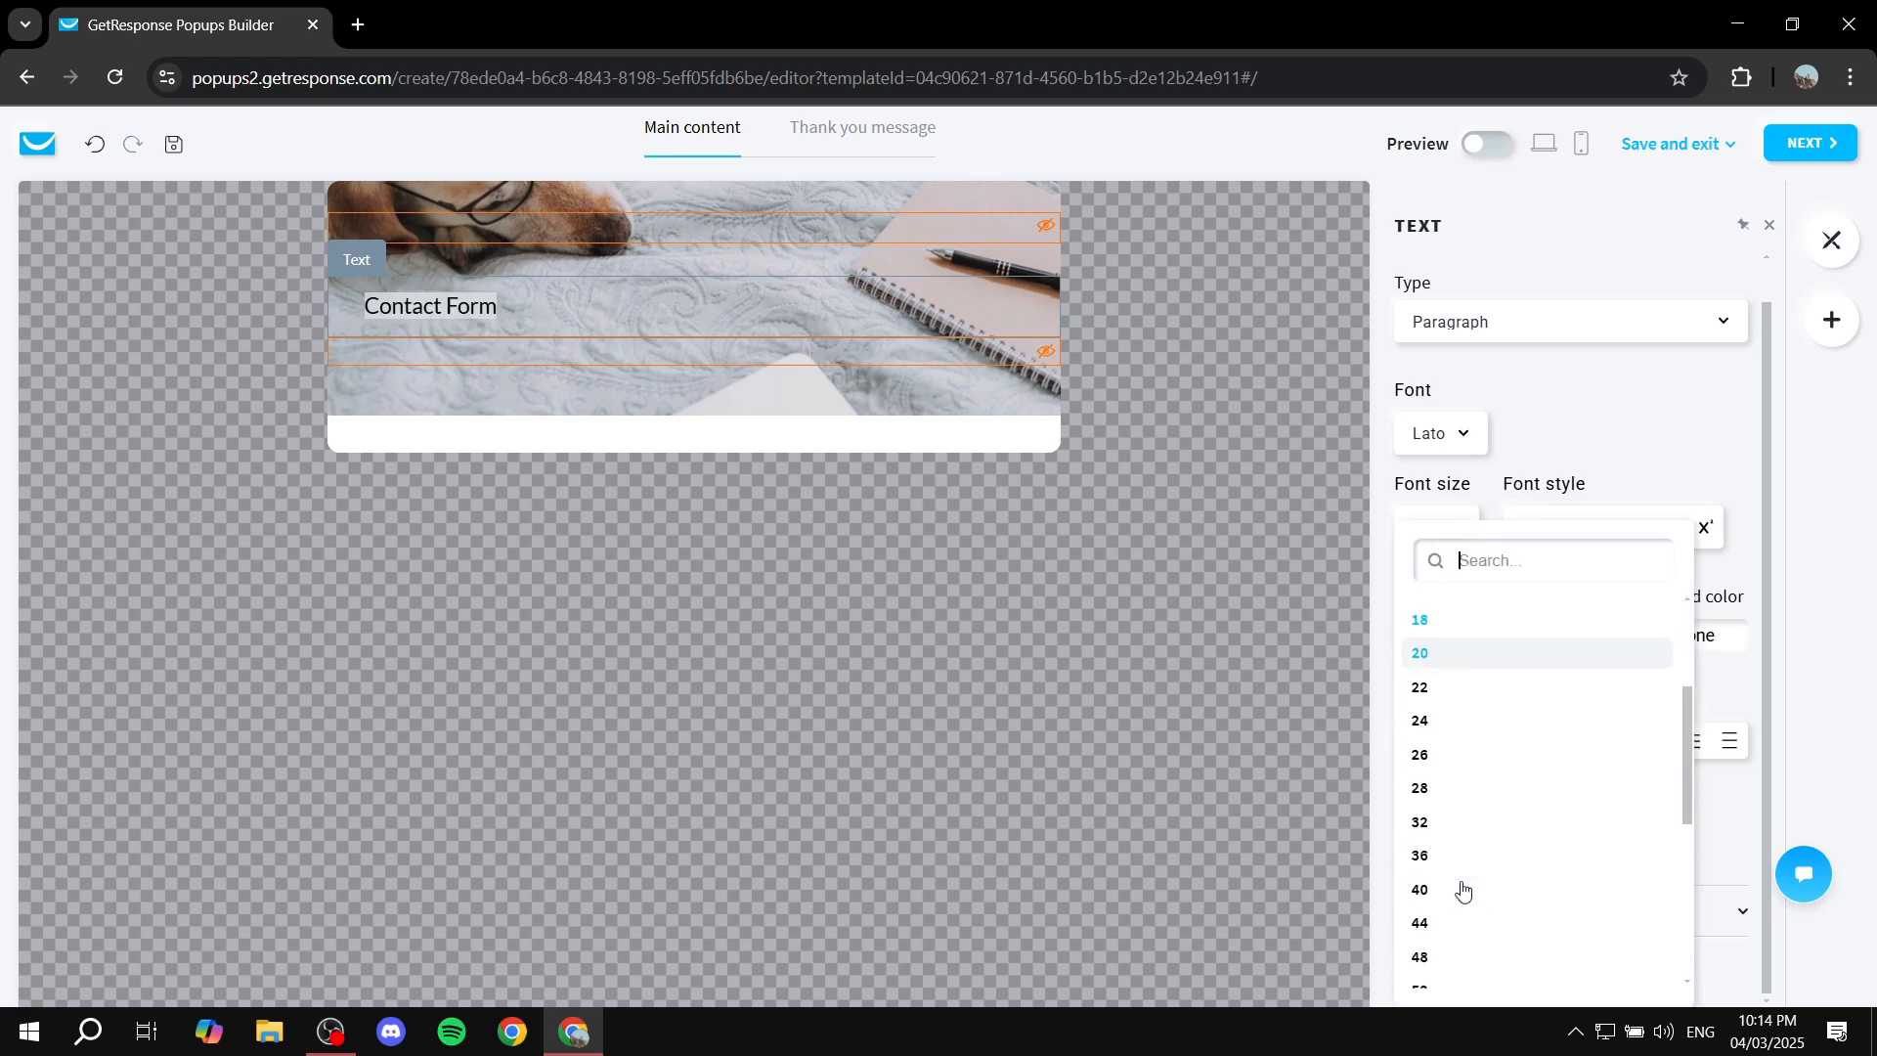
{"action": "left_click", "coordinate": [1449, 810]}
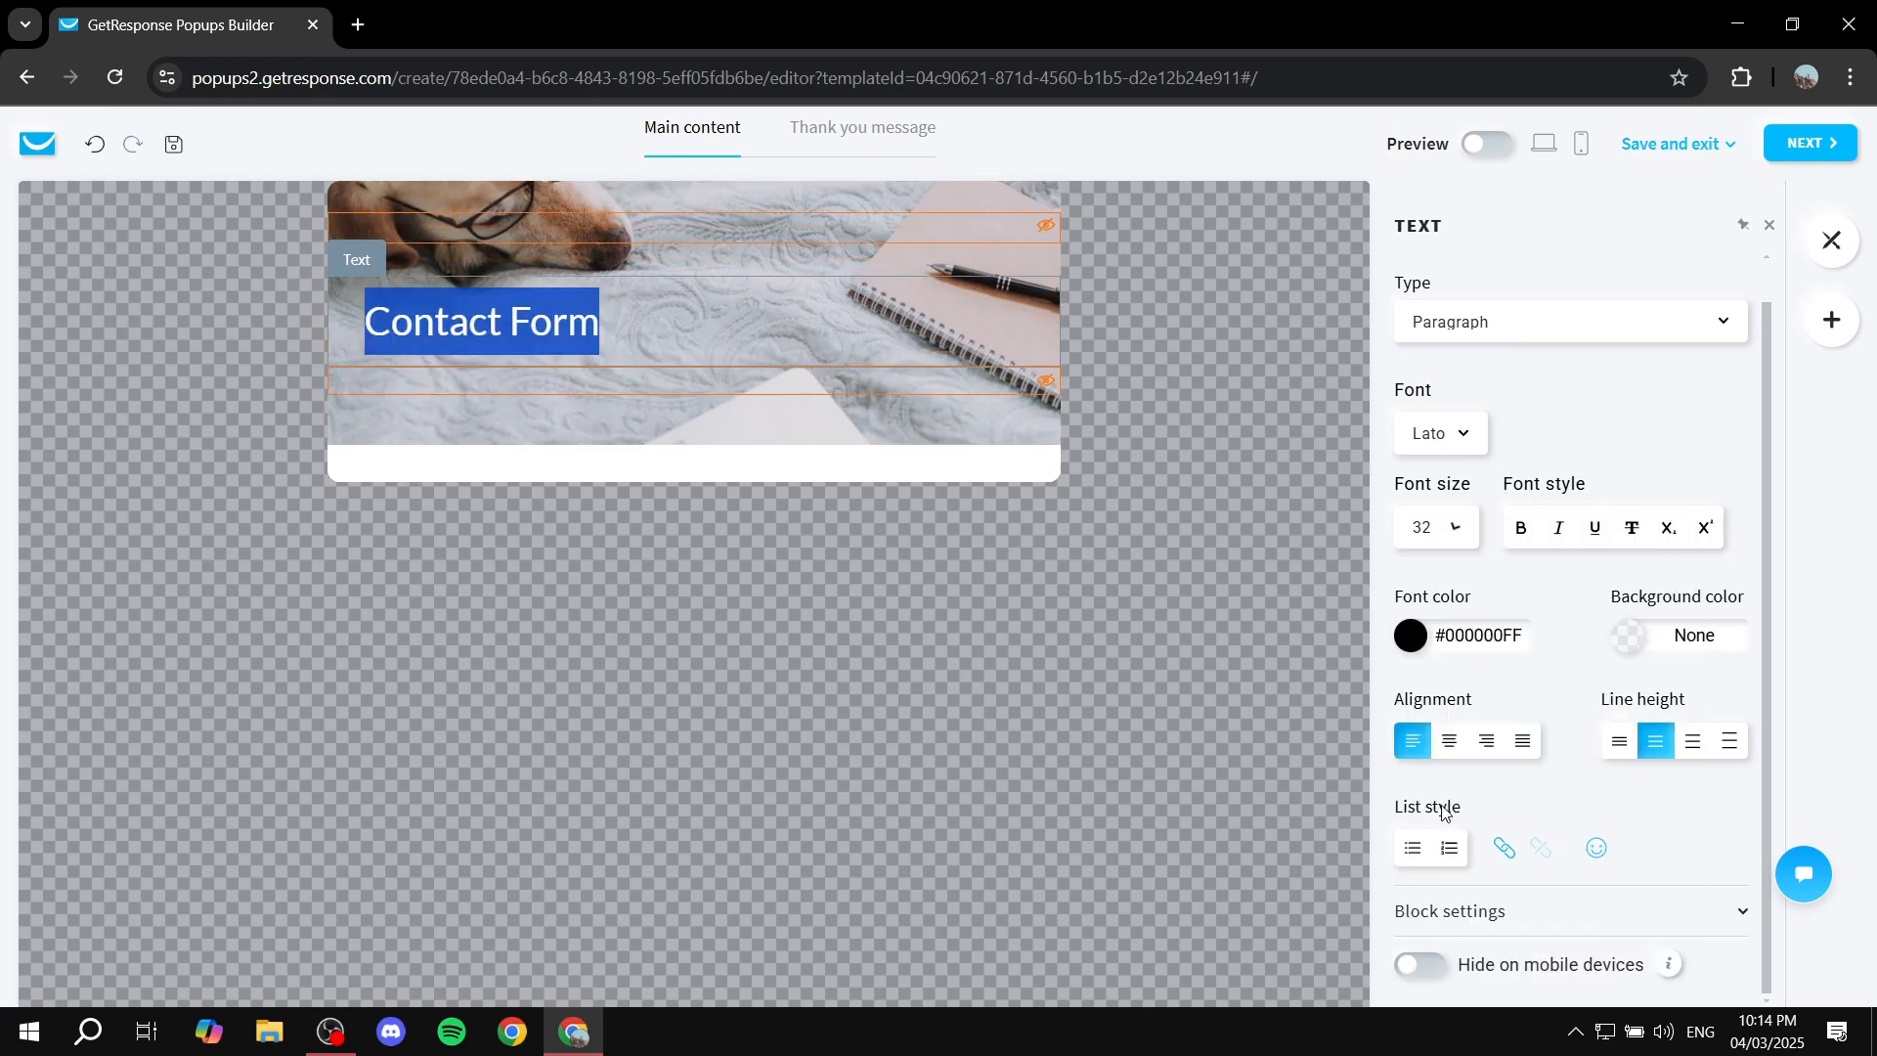
Make the whole "Contact Form" text bold and center-align it.
{"action": "left_click", "coordinate": [1461, 439]}
{"action": "left_click", "coordinate": [1521, 434]}
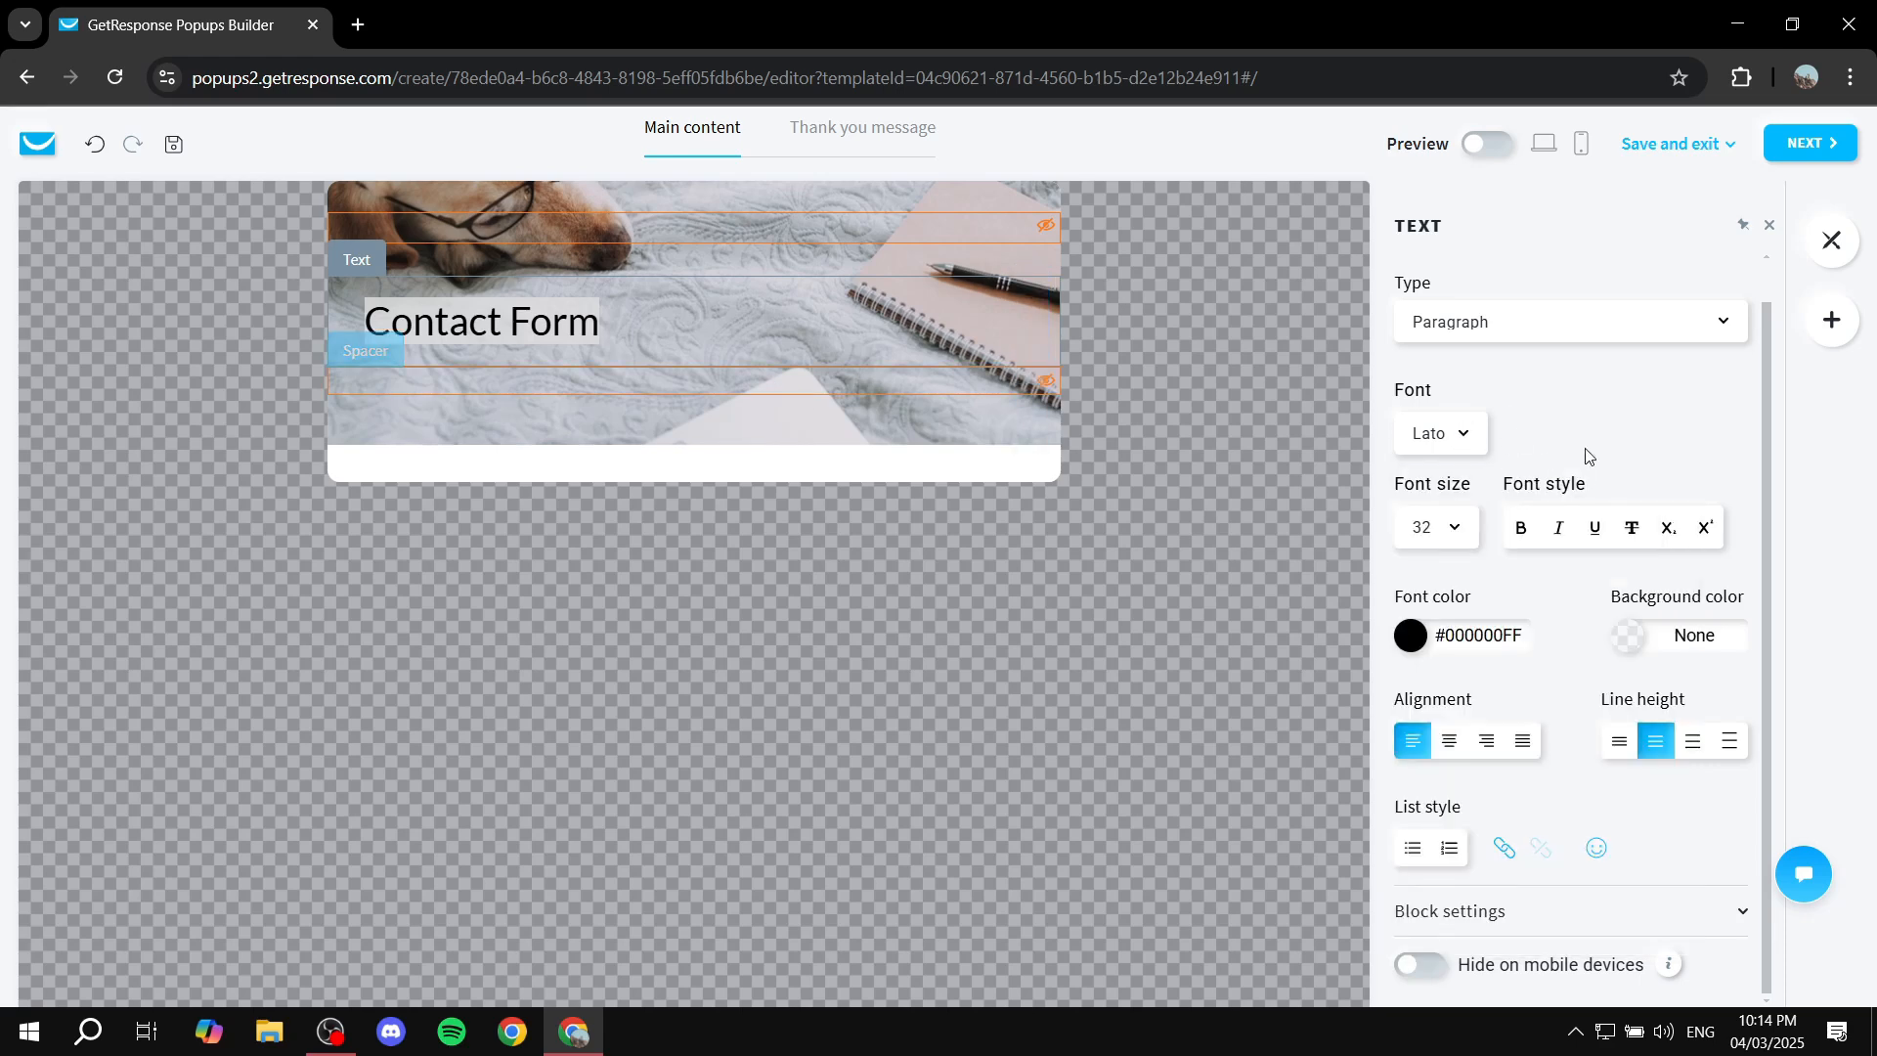
{"action": "left_click", "coordinate": [568, 323]}
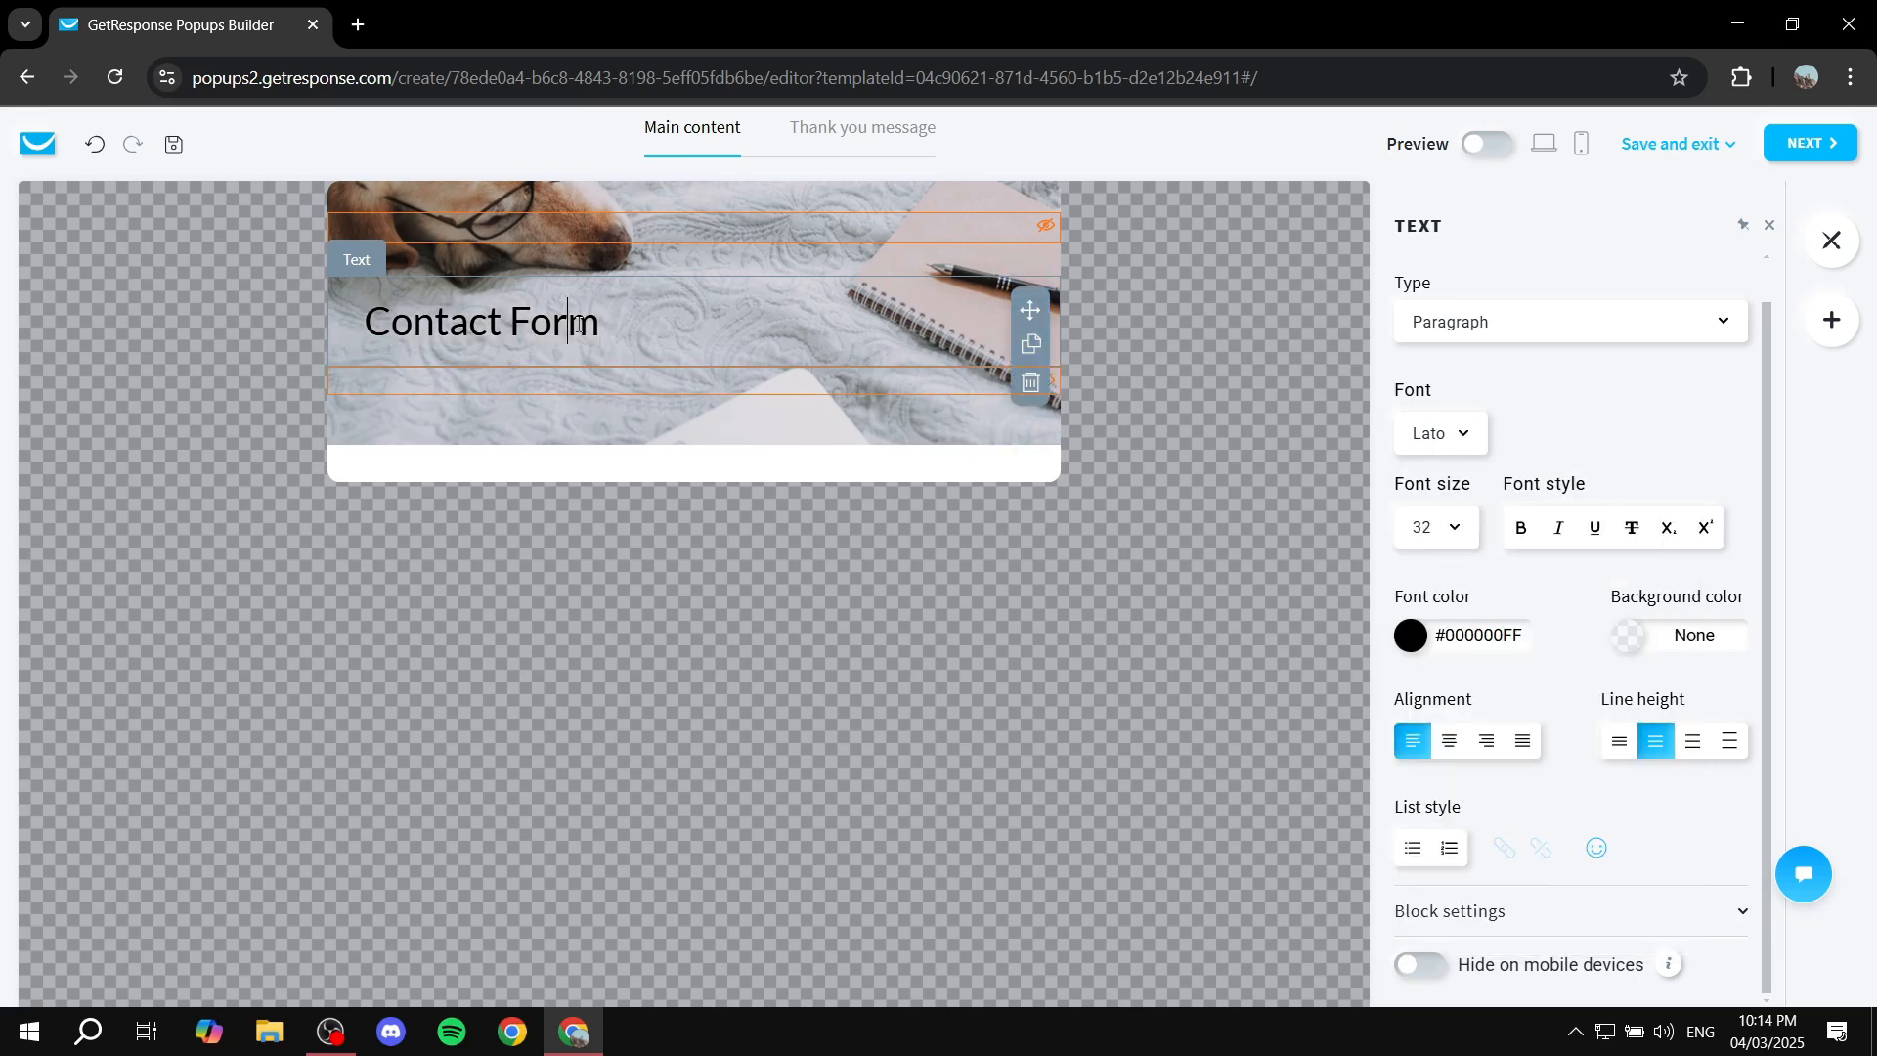
{"action": "triple_click", "coordinate": [613, 325]}
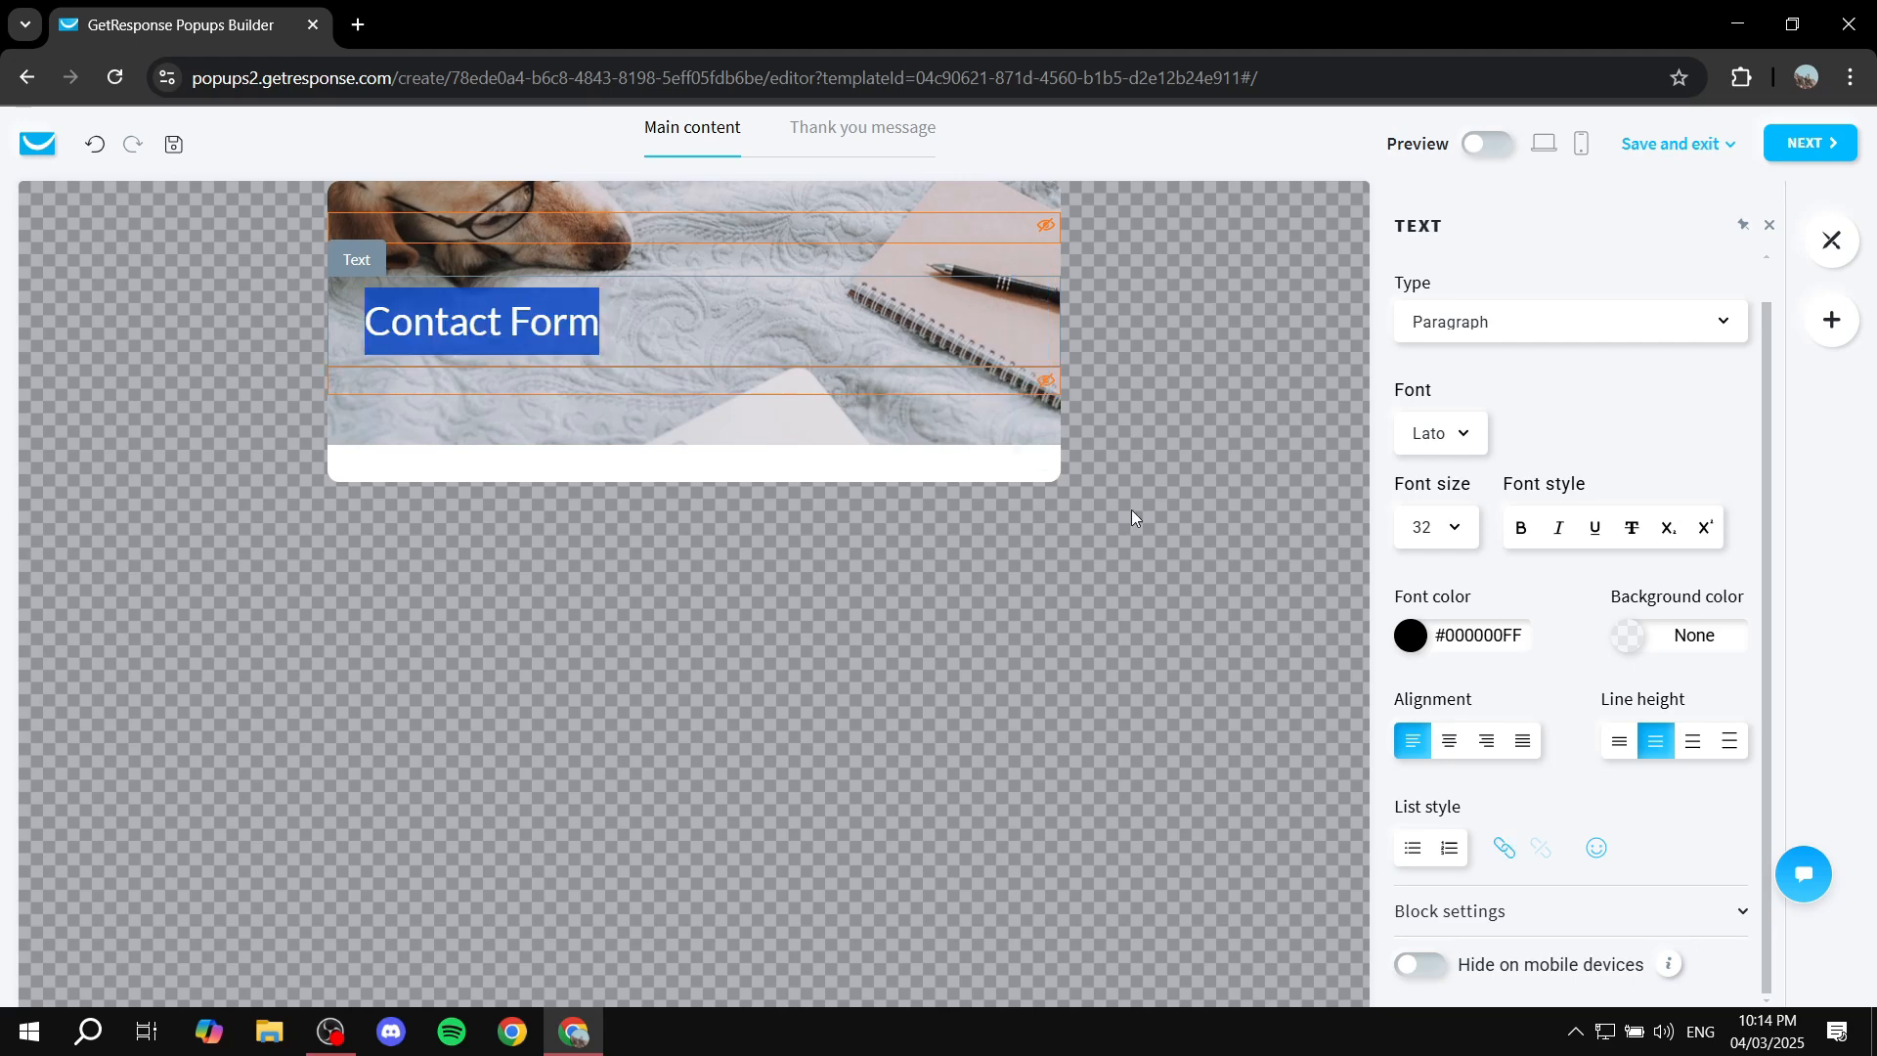
{"action": "left_click", "coordinate": [1520, 529]}
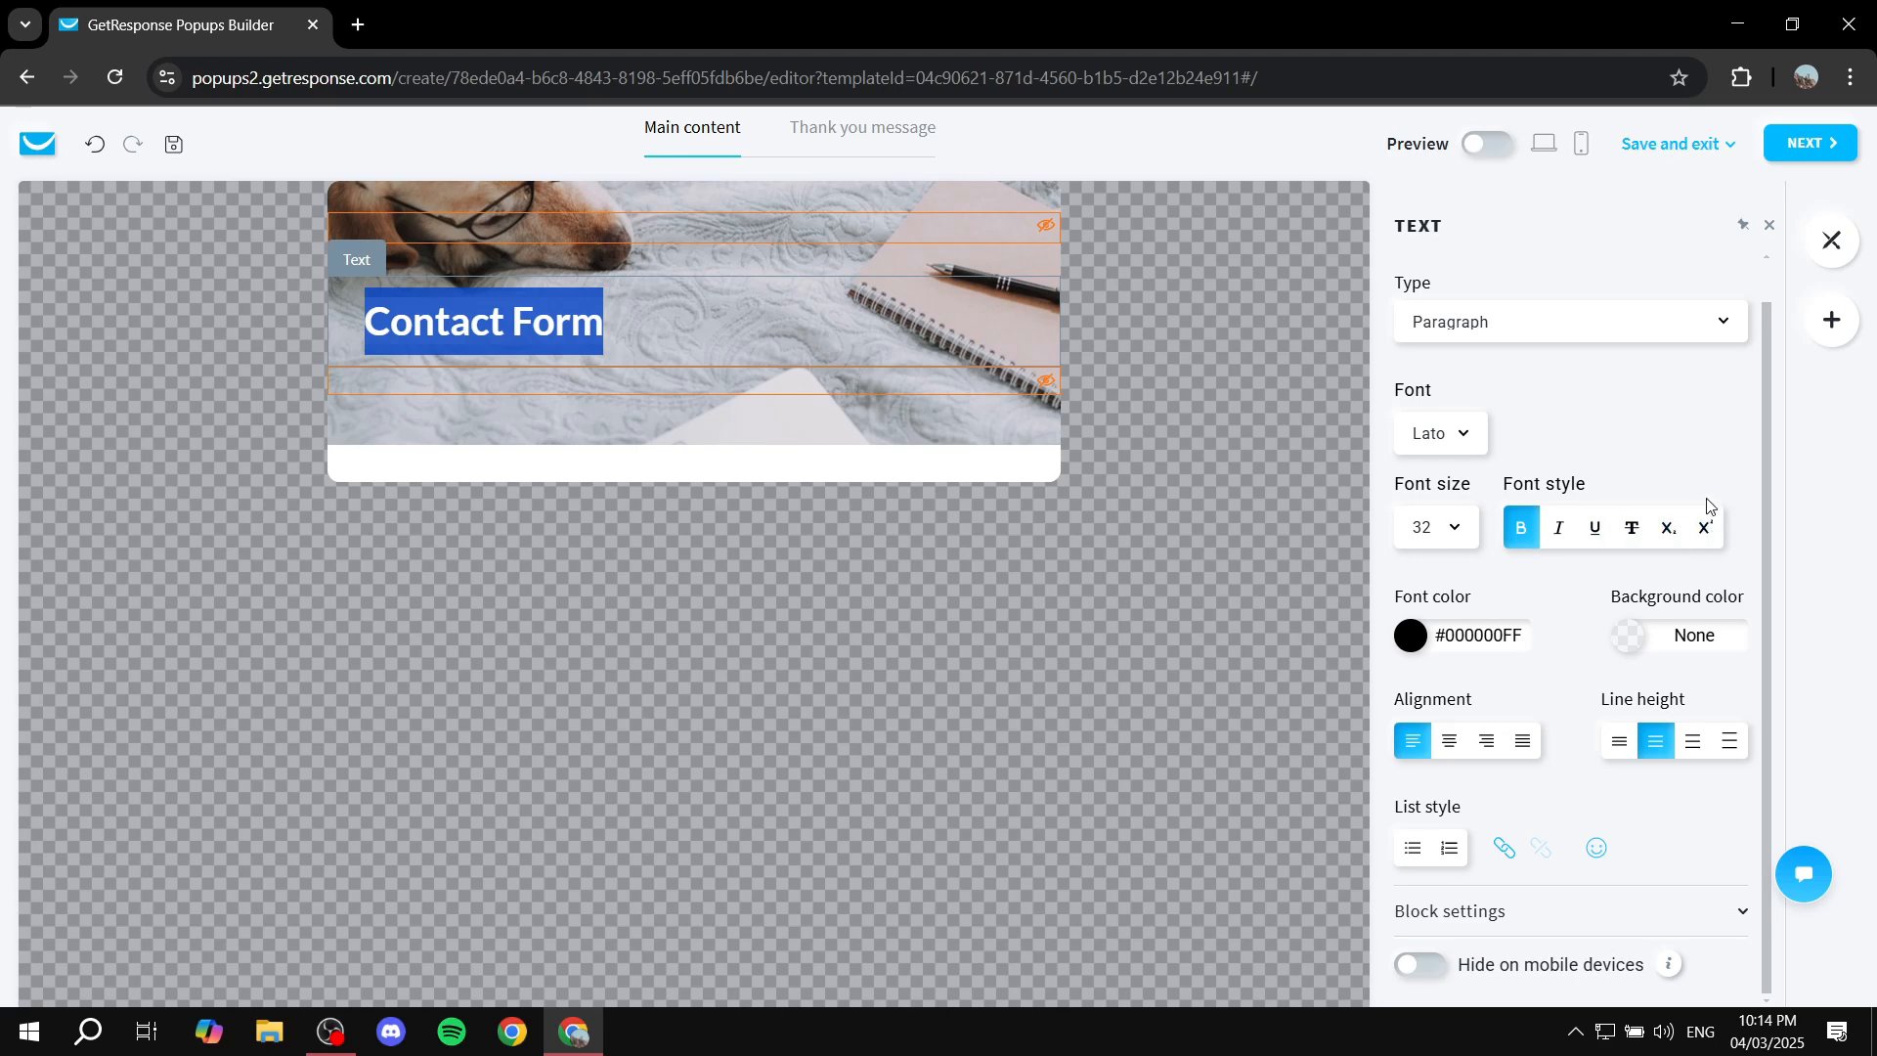
{"action": "left_click", "coordinate": [1451, 744]}
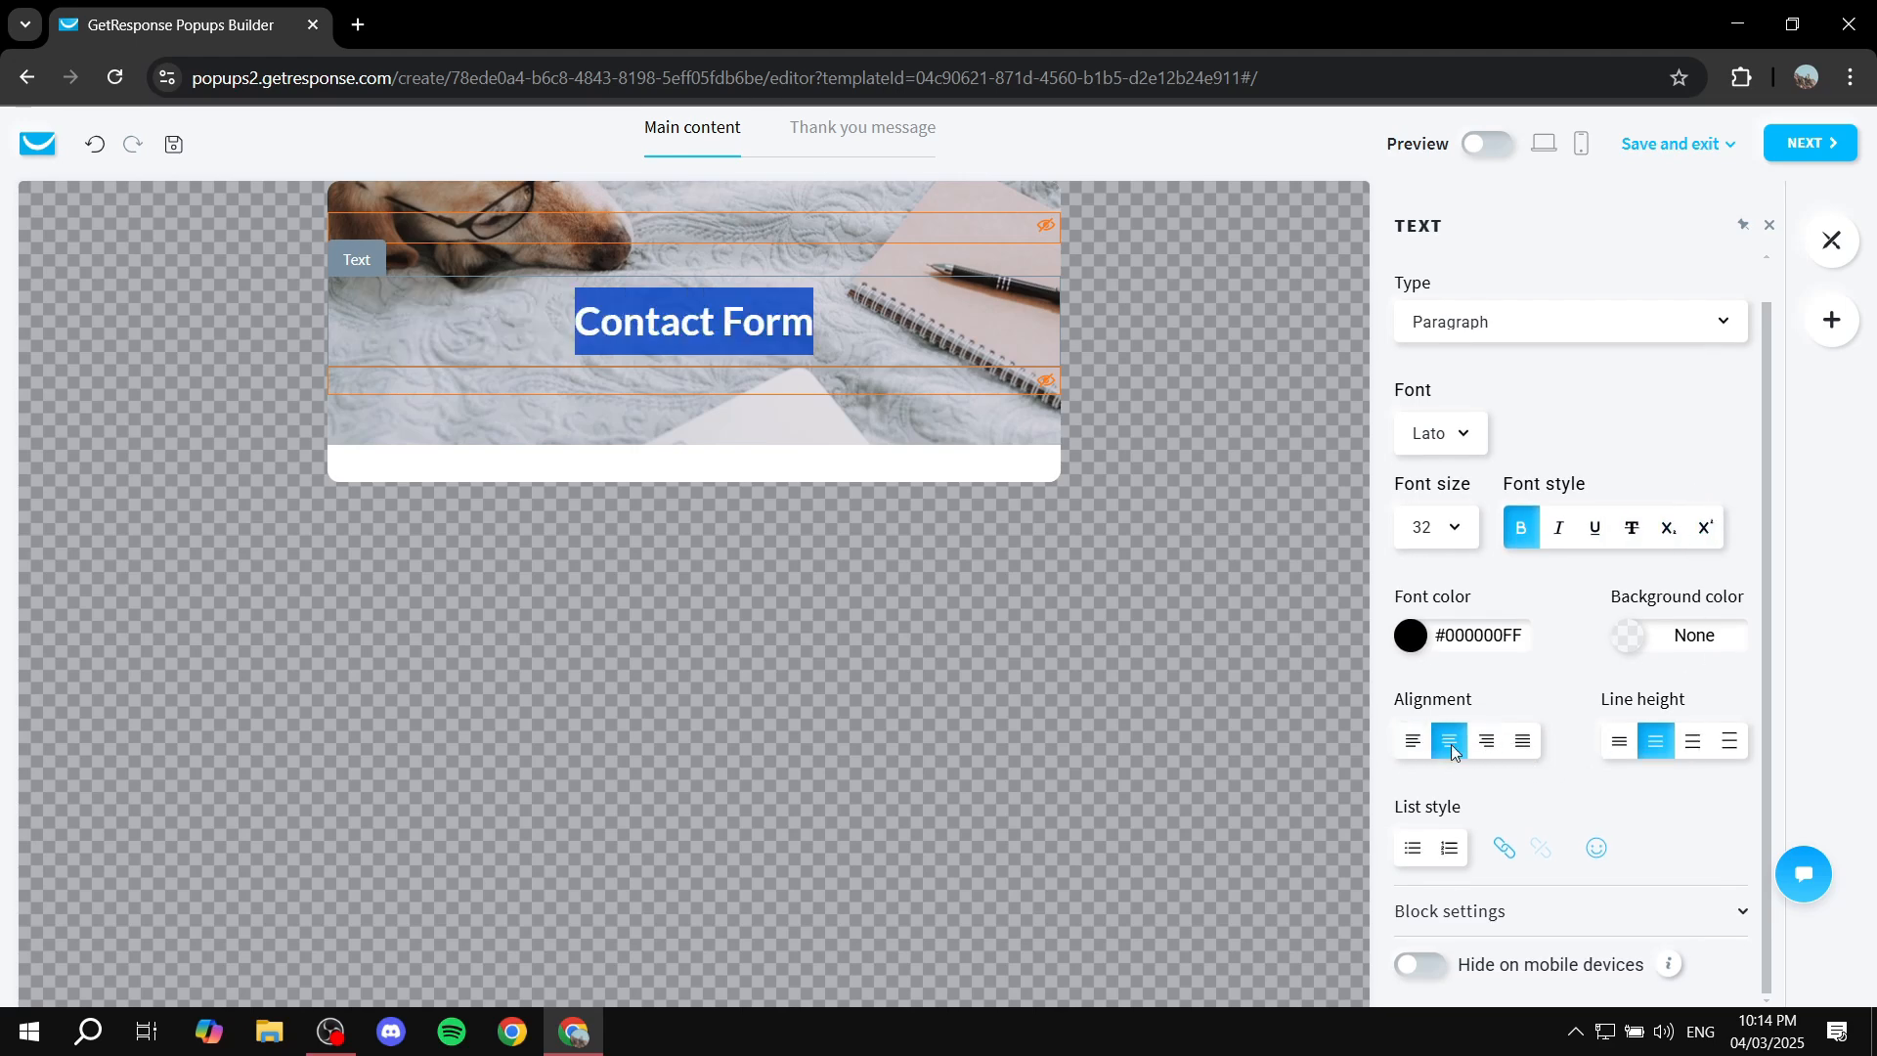
Give the "Contact Form" text a white #FFFFFFFF background color and check its text settings.
{"action": "left_click", "coordinate": [1631, 645]}
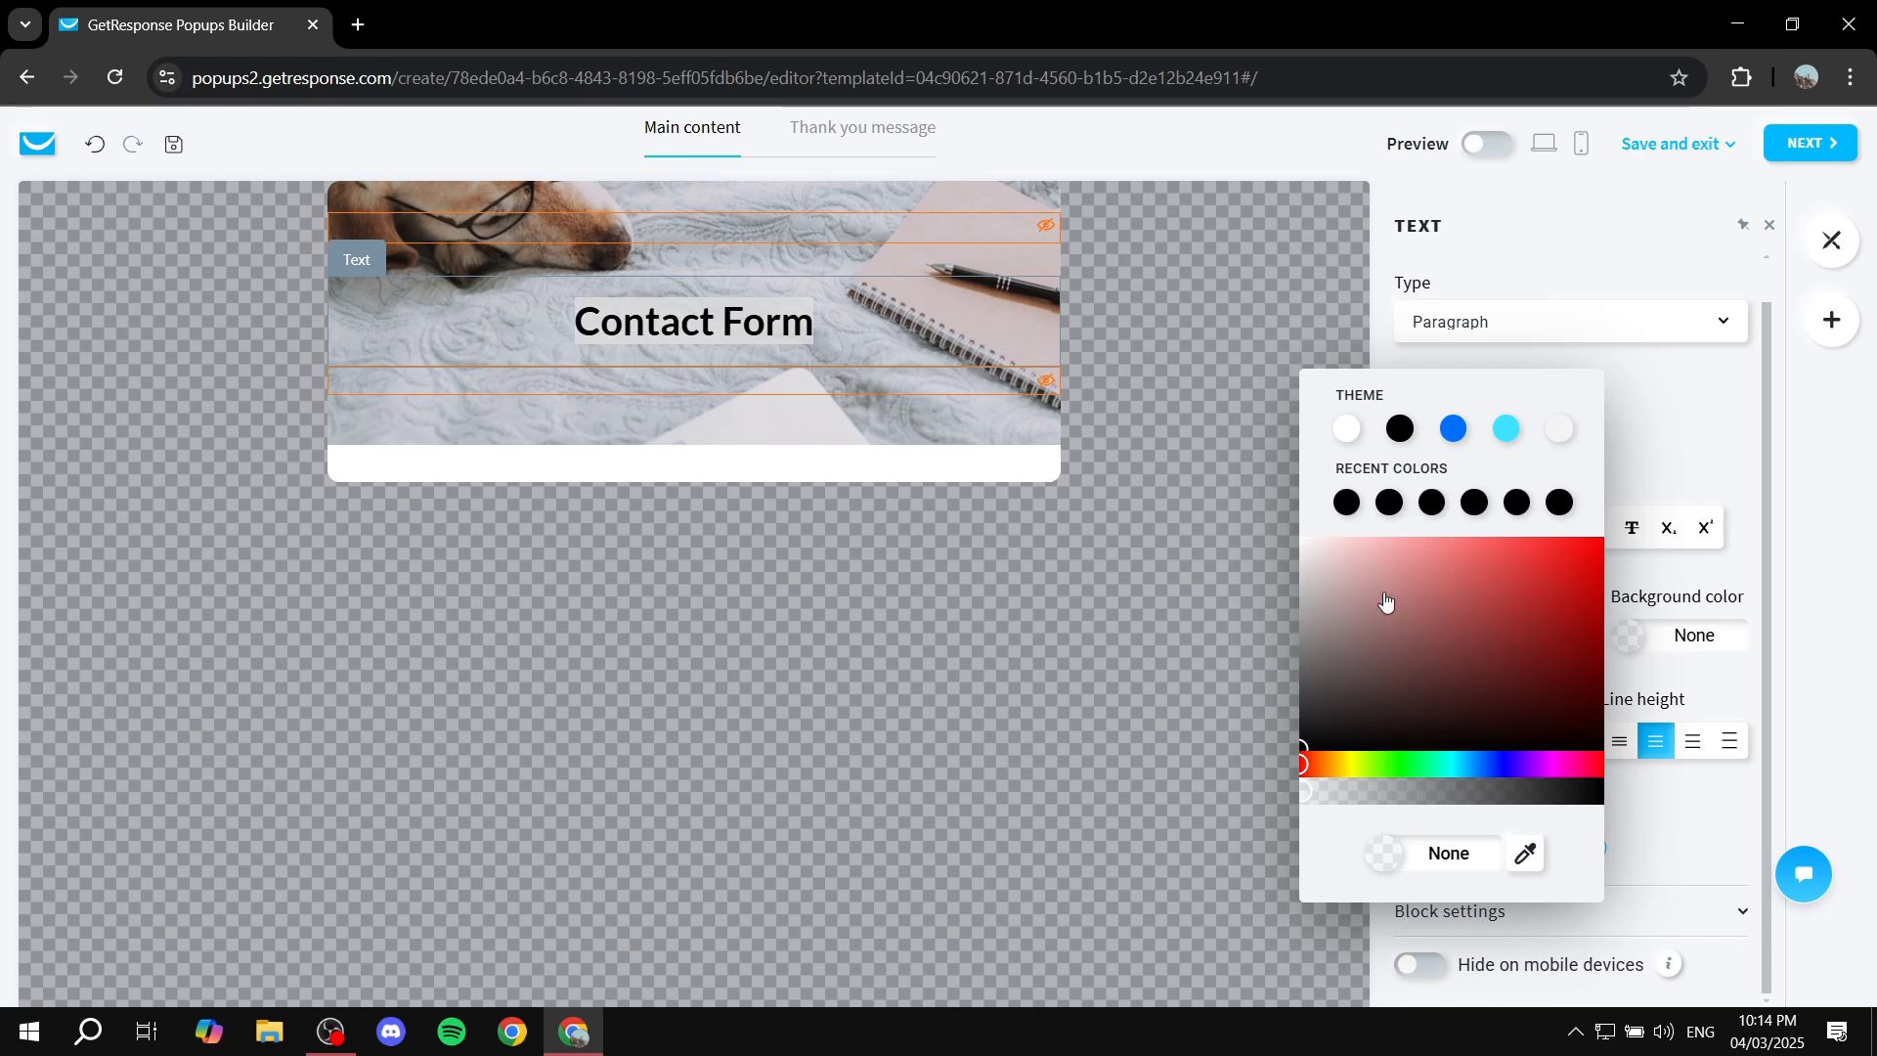
{"action": "left_click", "coordinate": [1304, 544]}
{"action": "left_click", "coordinate": [1244, 530]}
{"action": "left_click", "coordinate": [1212, 641]}
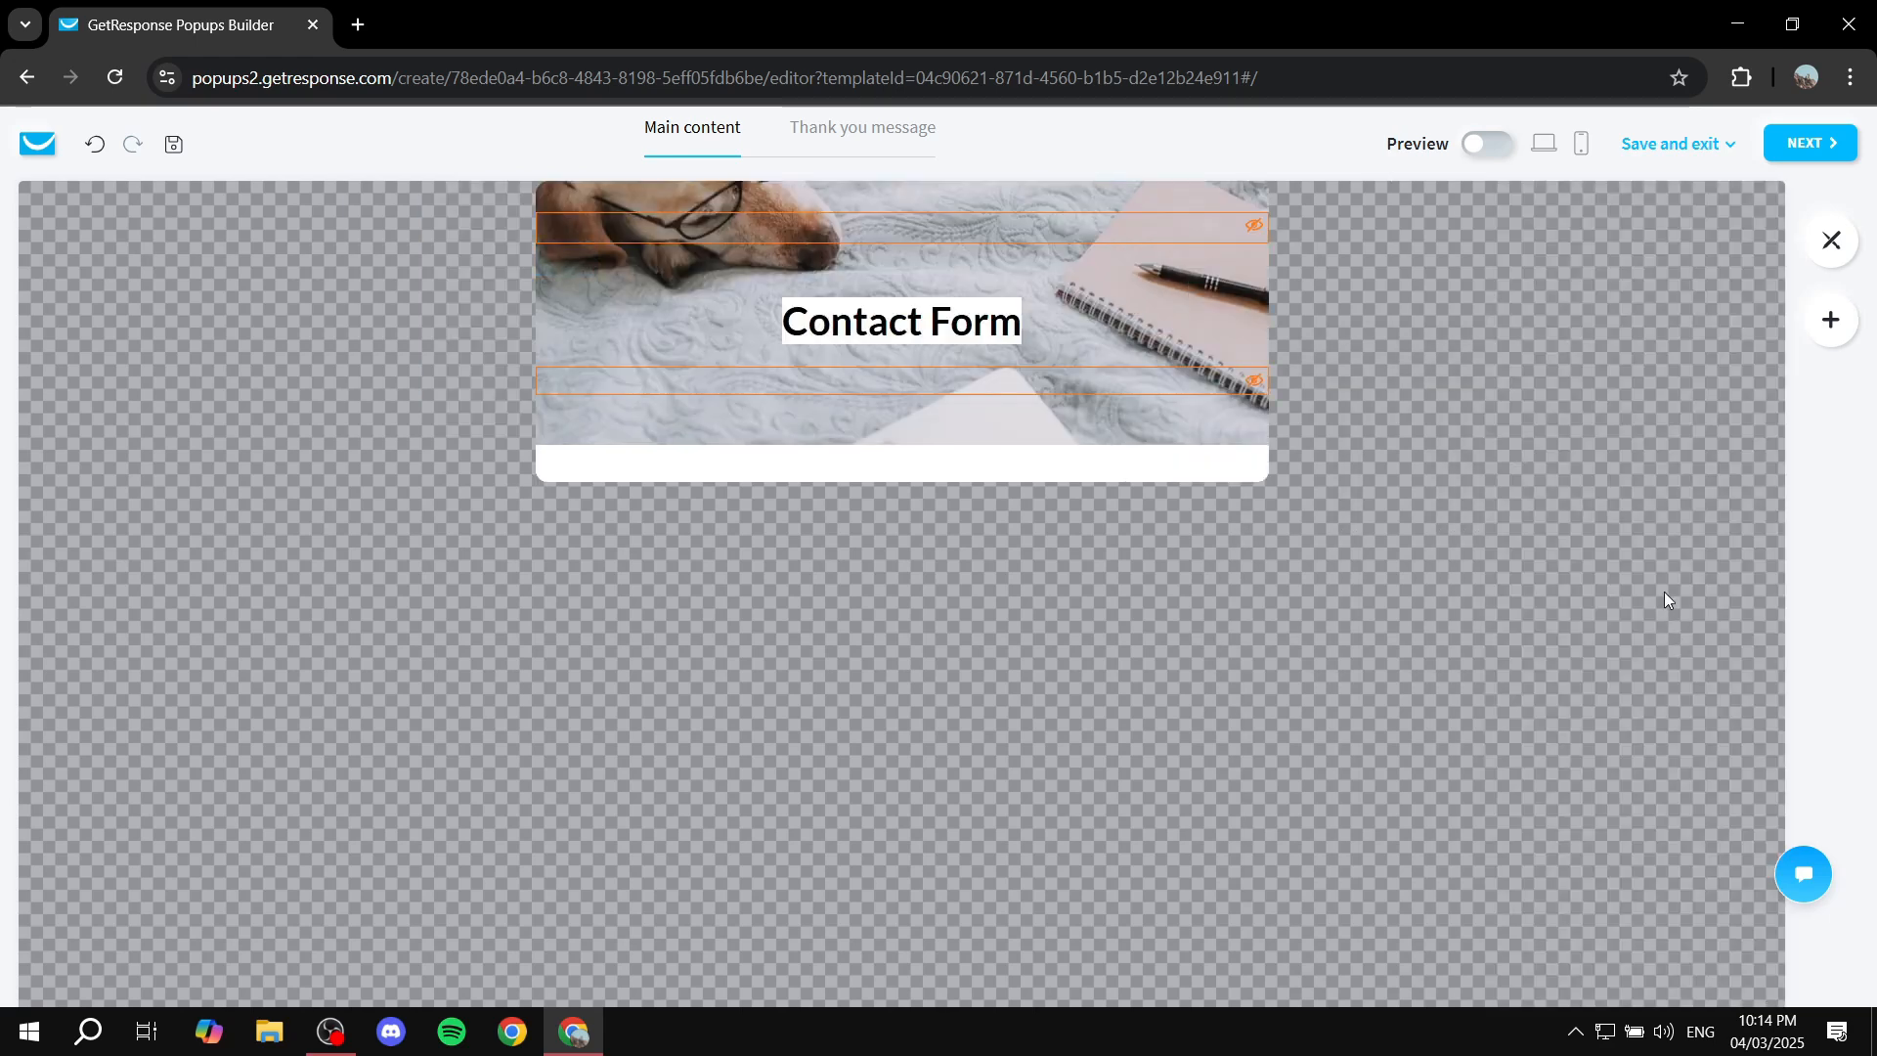
{"action": "left_click", "coordinate": [973, 282]}
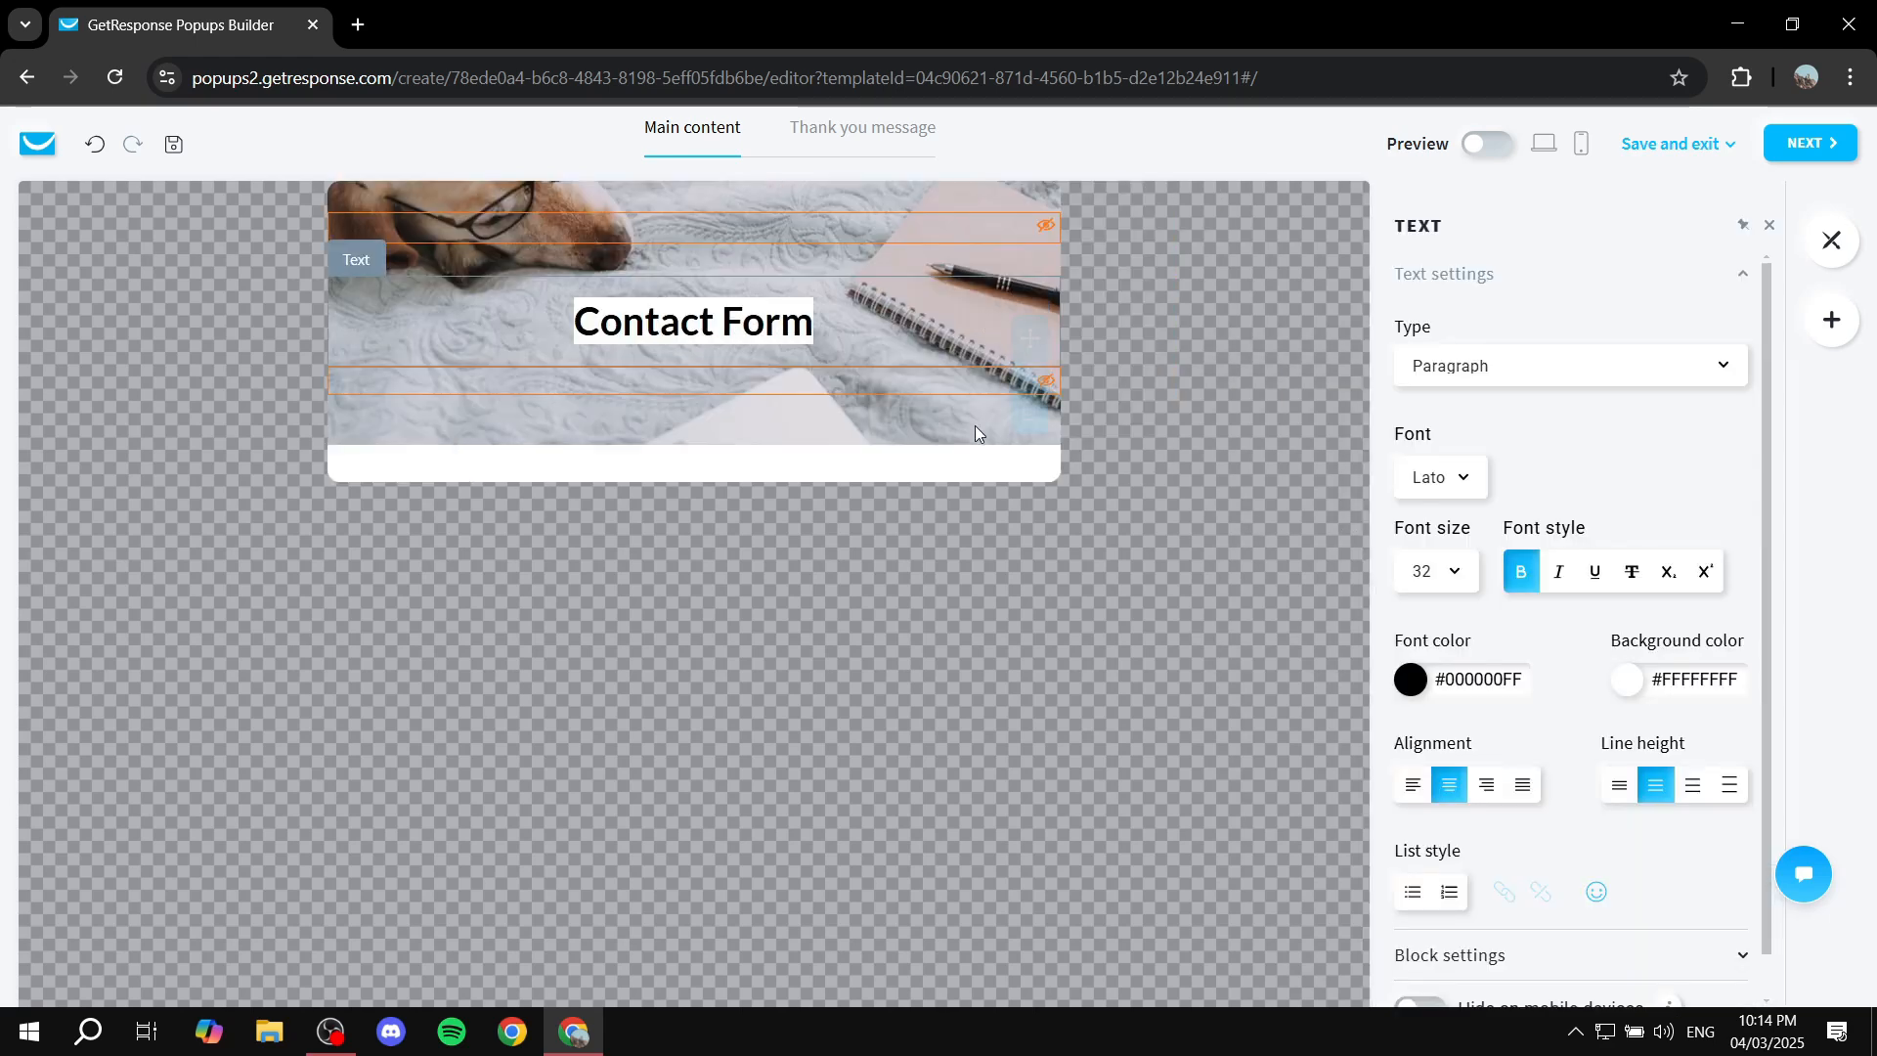
{"action": "scroll", "coordinate": [1574, 636], "scroll_direction": "up", "scroll_amount": 1}
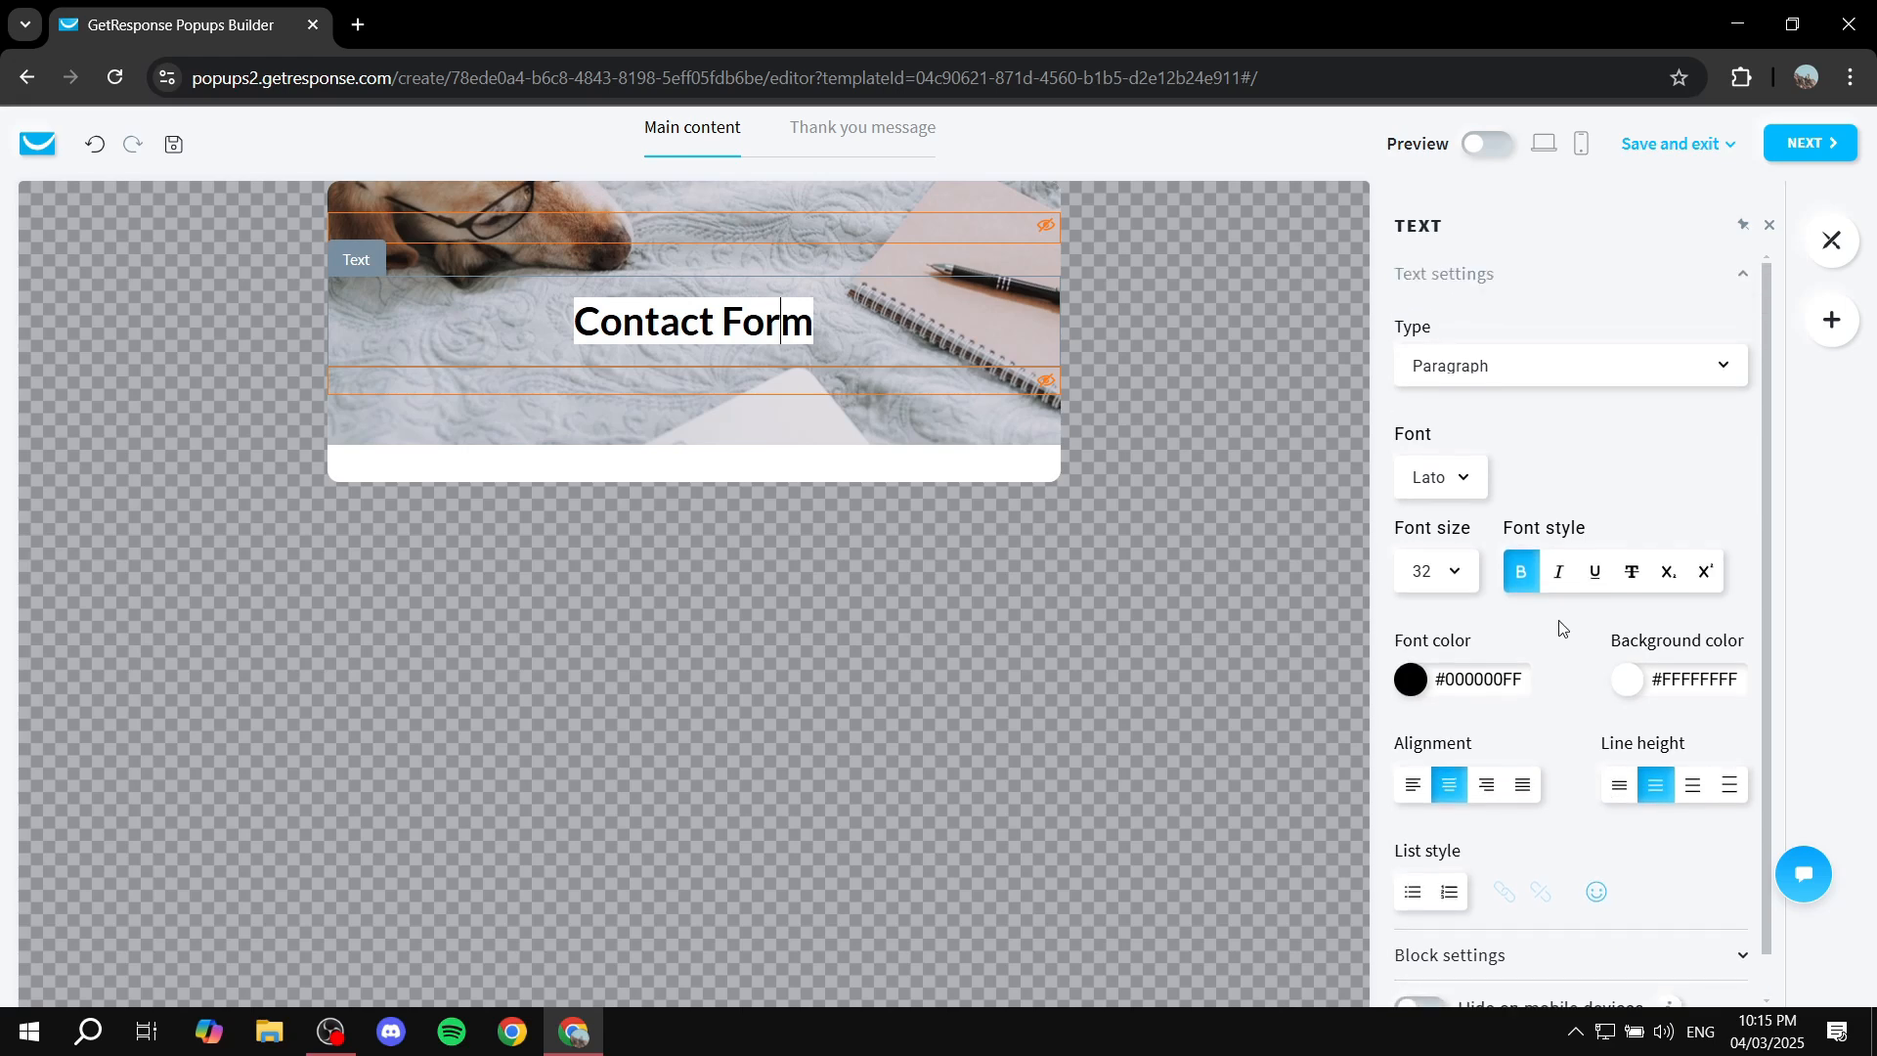
{"action": "left_click", "coordinate": [1223, 607]}
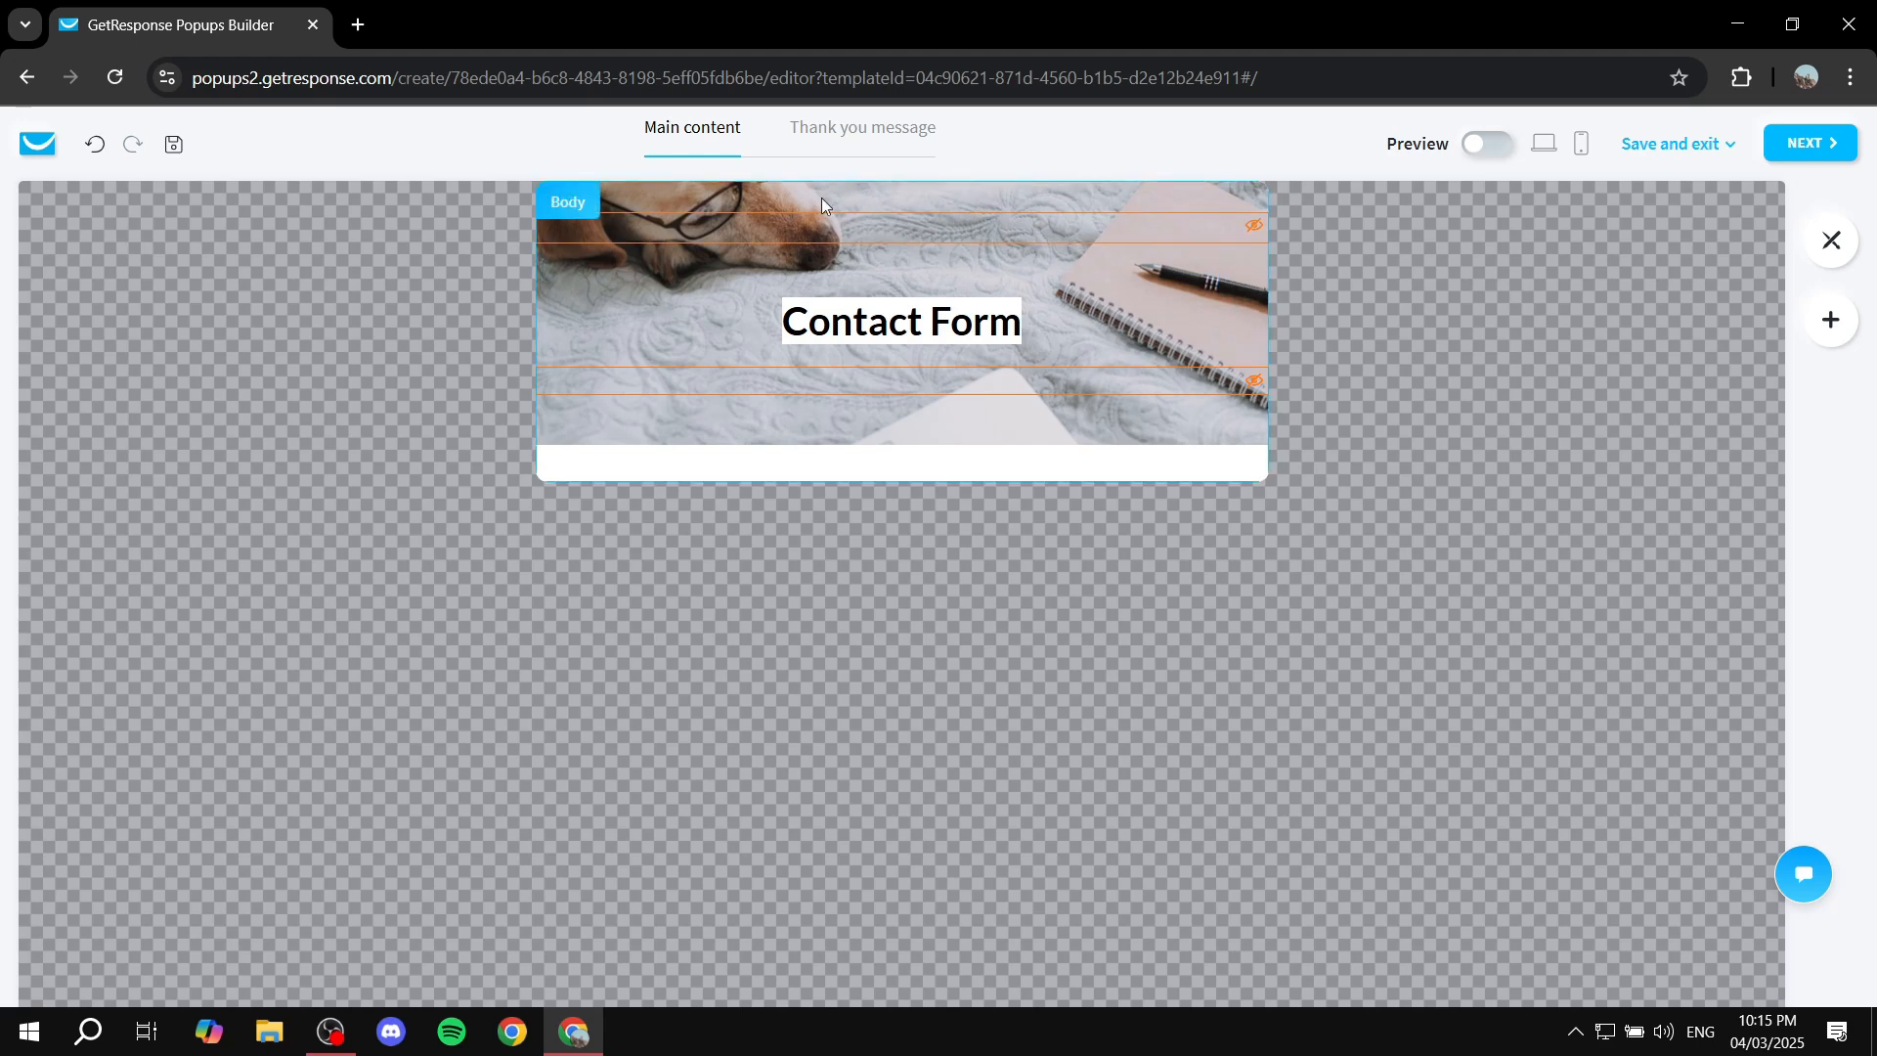
Compare full and fixed sizing for the form body and set a fixed width of 980px.
{"action": "left_click", "coordinate": [884, 190]}
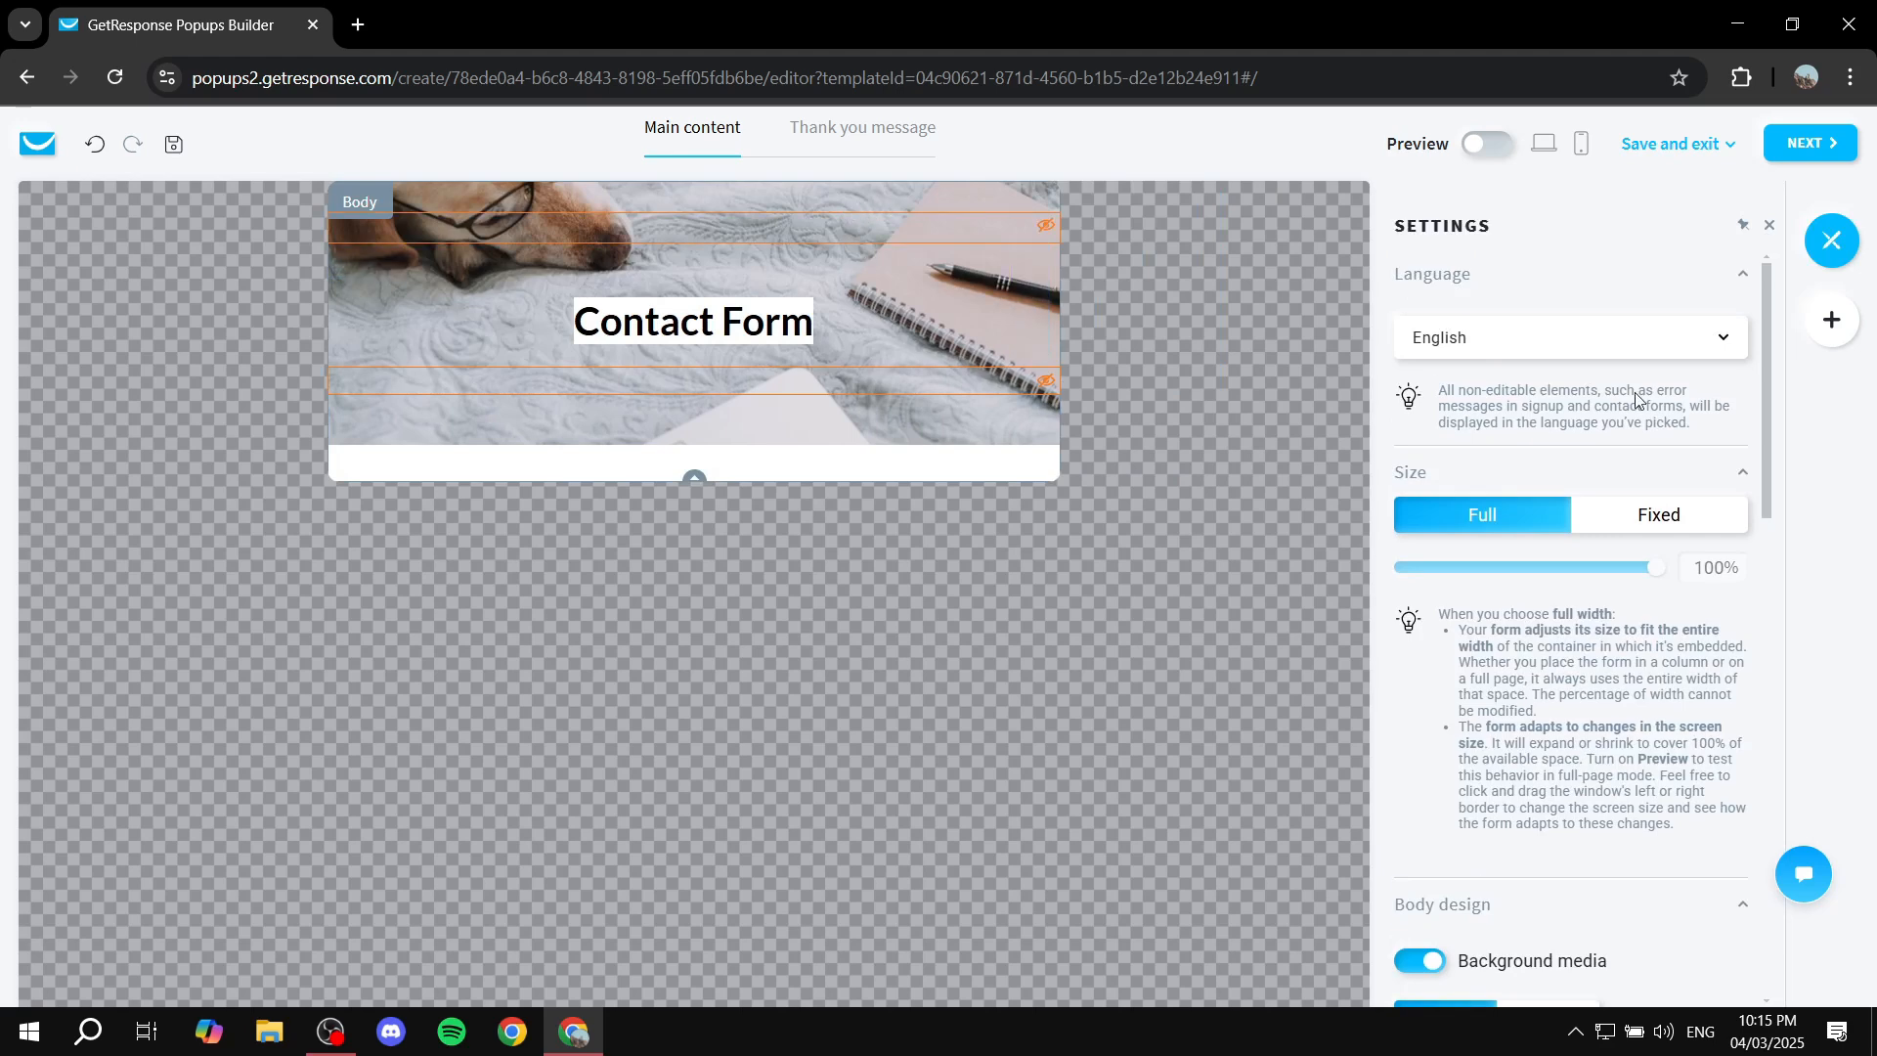
{"action": "scroll", "coordinate": [1646, 385], "scroll_direction": "down", "scroll_amount": 1}
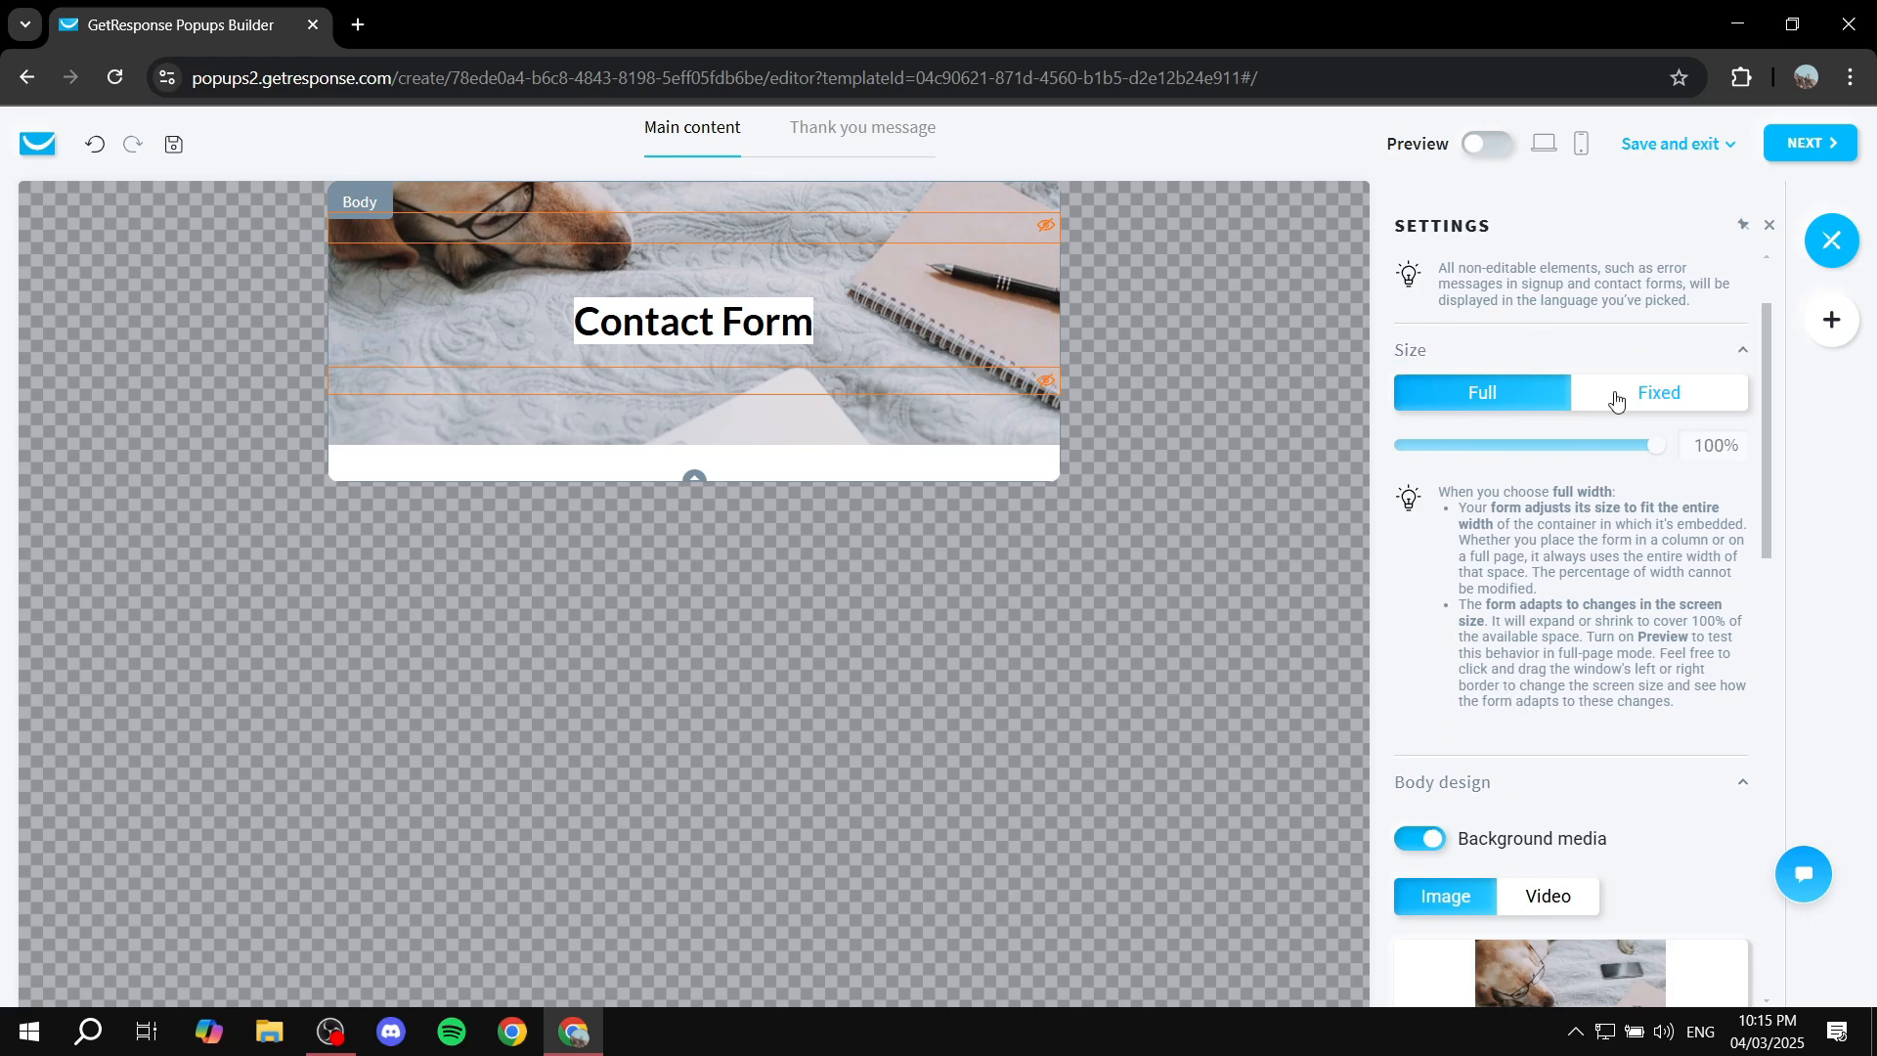
{"action": "left_click", "coordinate": [1649, 399]}
{"action": "left_click", "coordinate": [1485, 399]}
{"action": "left_click", "coordinate": [1613, 398]}
{"action": "left_click_drag", "start_coordinate": [1429, 448], "coordinate": [1551, 449]}
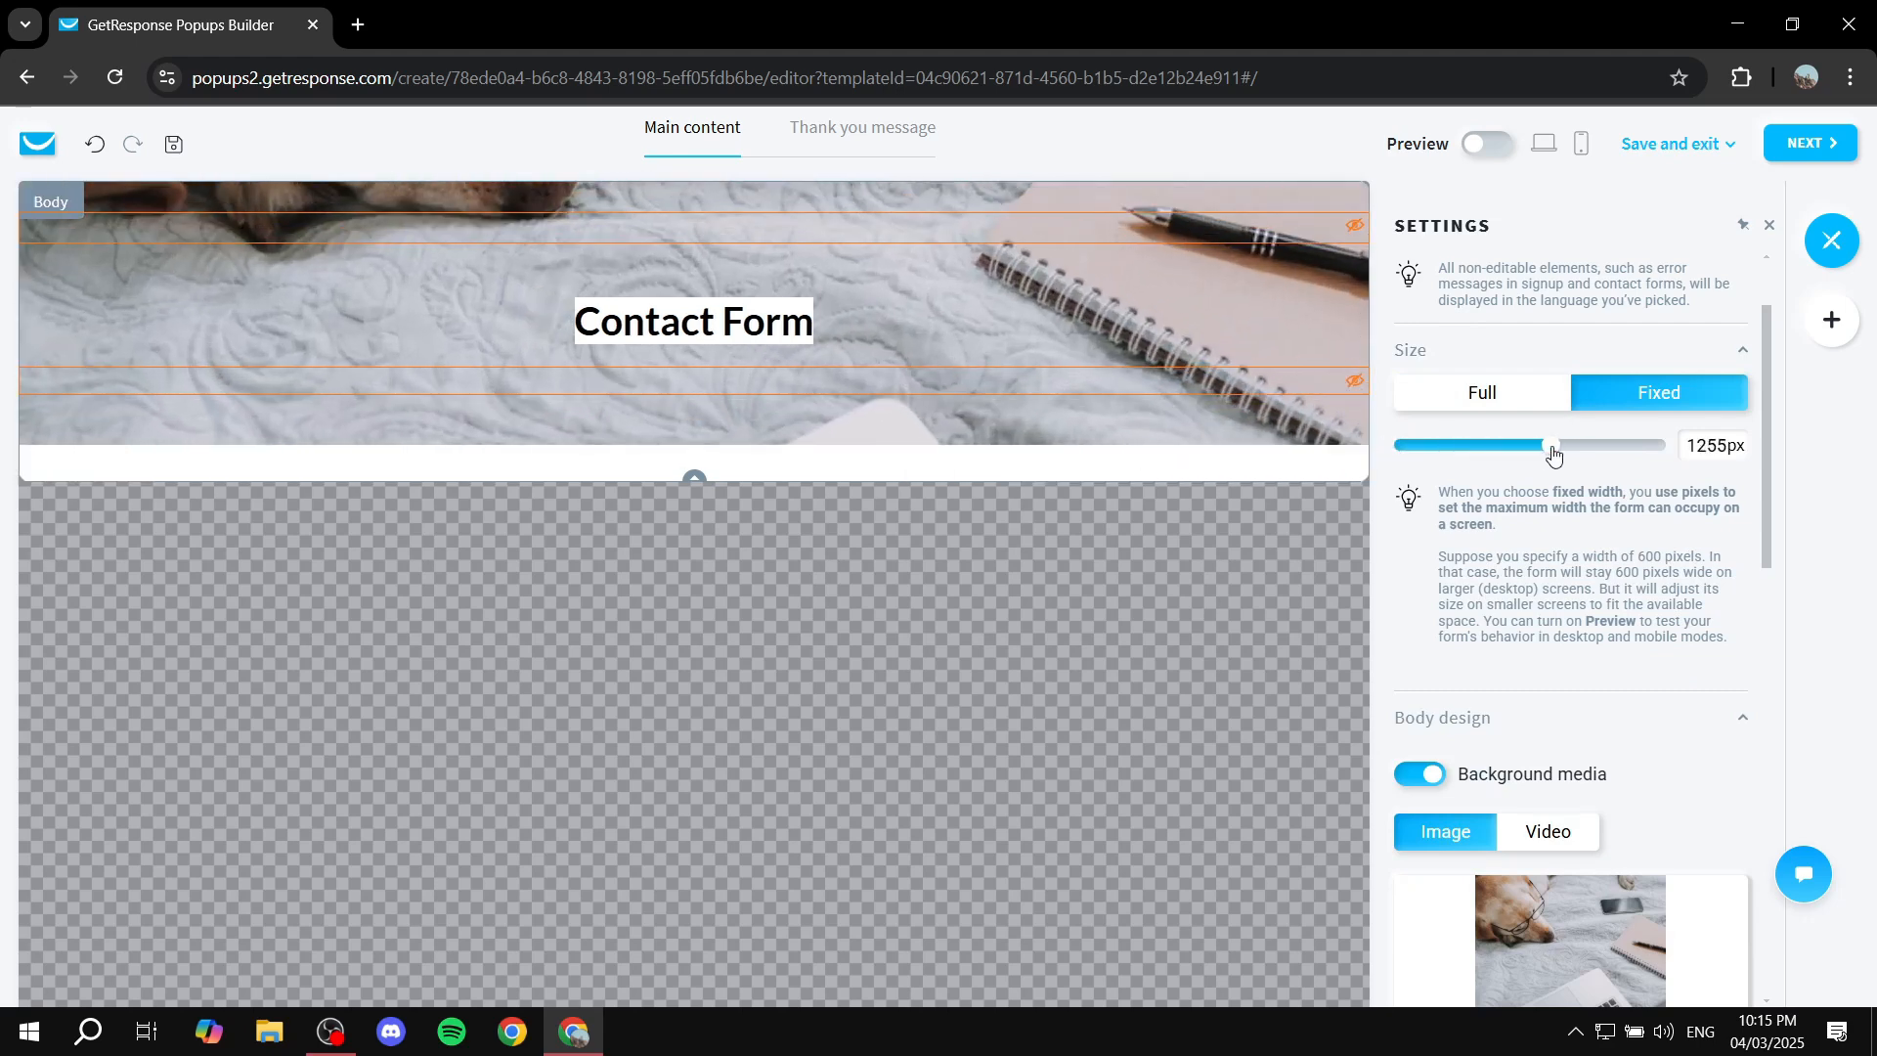
{"action": "left_click", "coordinate": [1513, 391]}
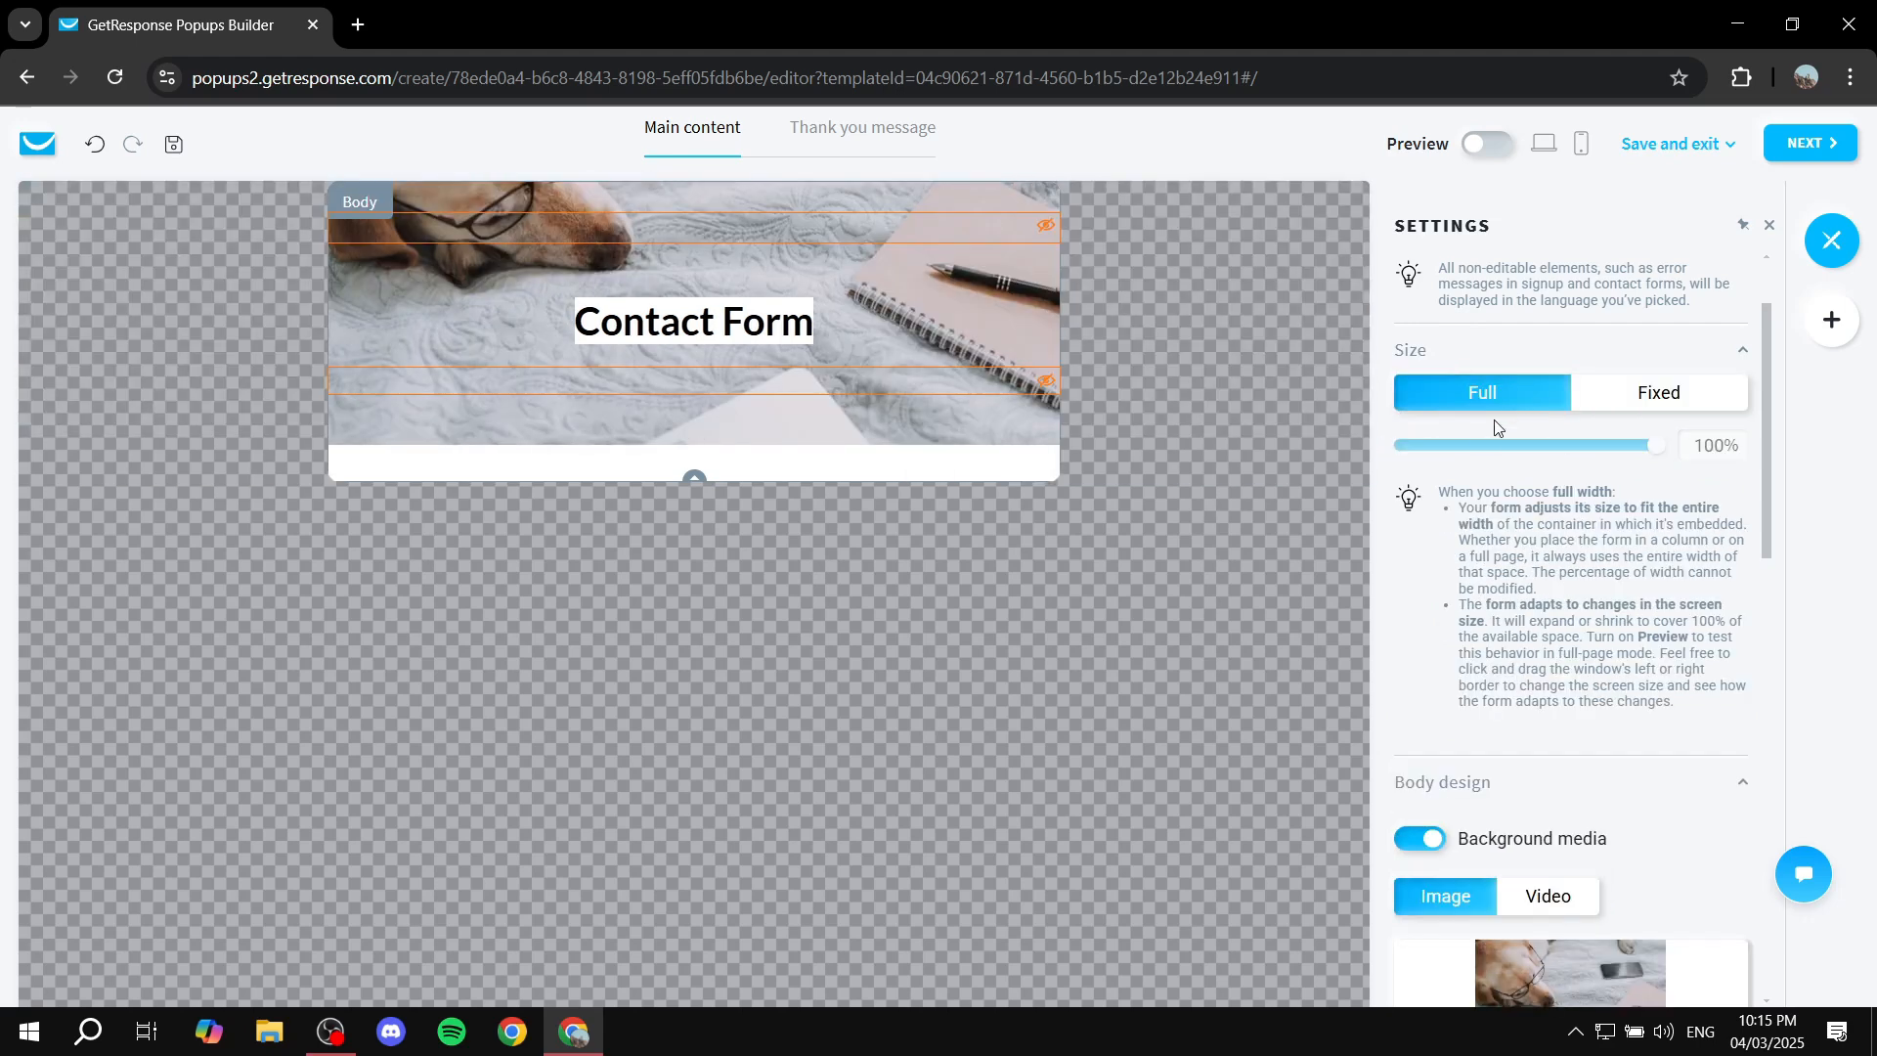
{"action": "left_click", "coordinate": [1652, 393]}
{"action": "left_click_drag", "start_coordinate": [1453, 448], "coordinate": [1510, 456]}
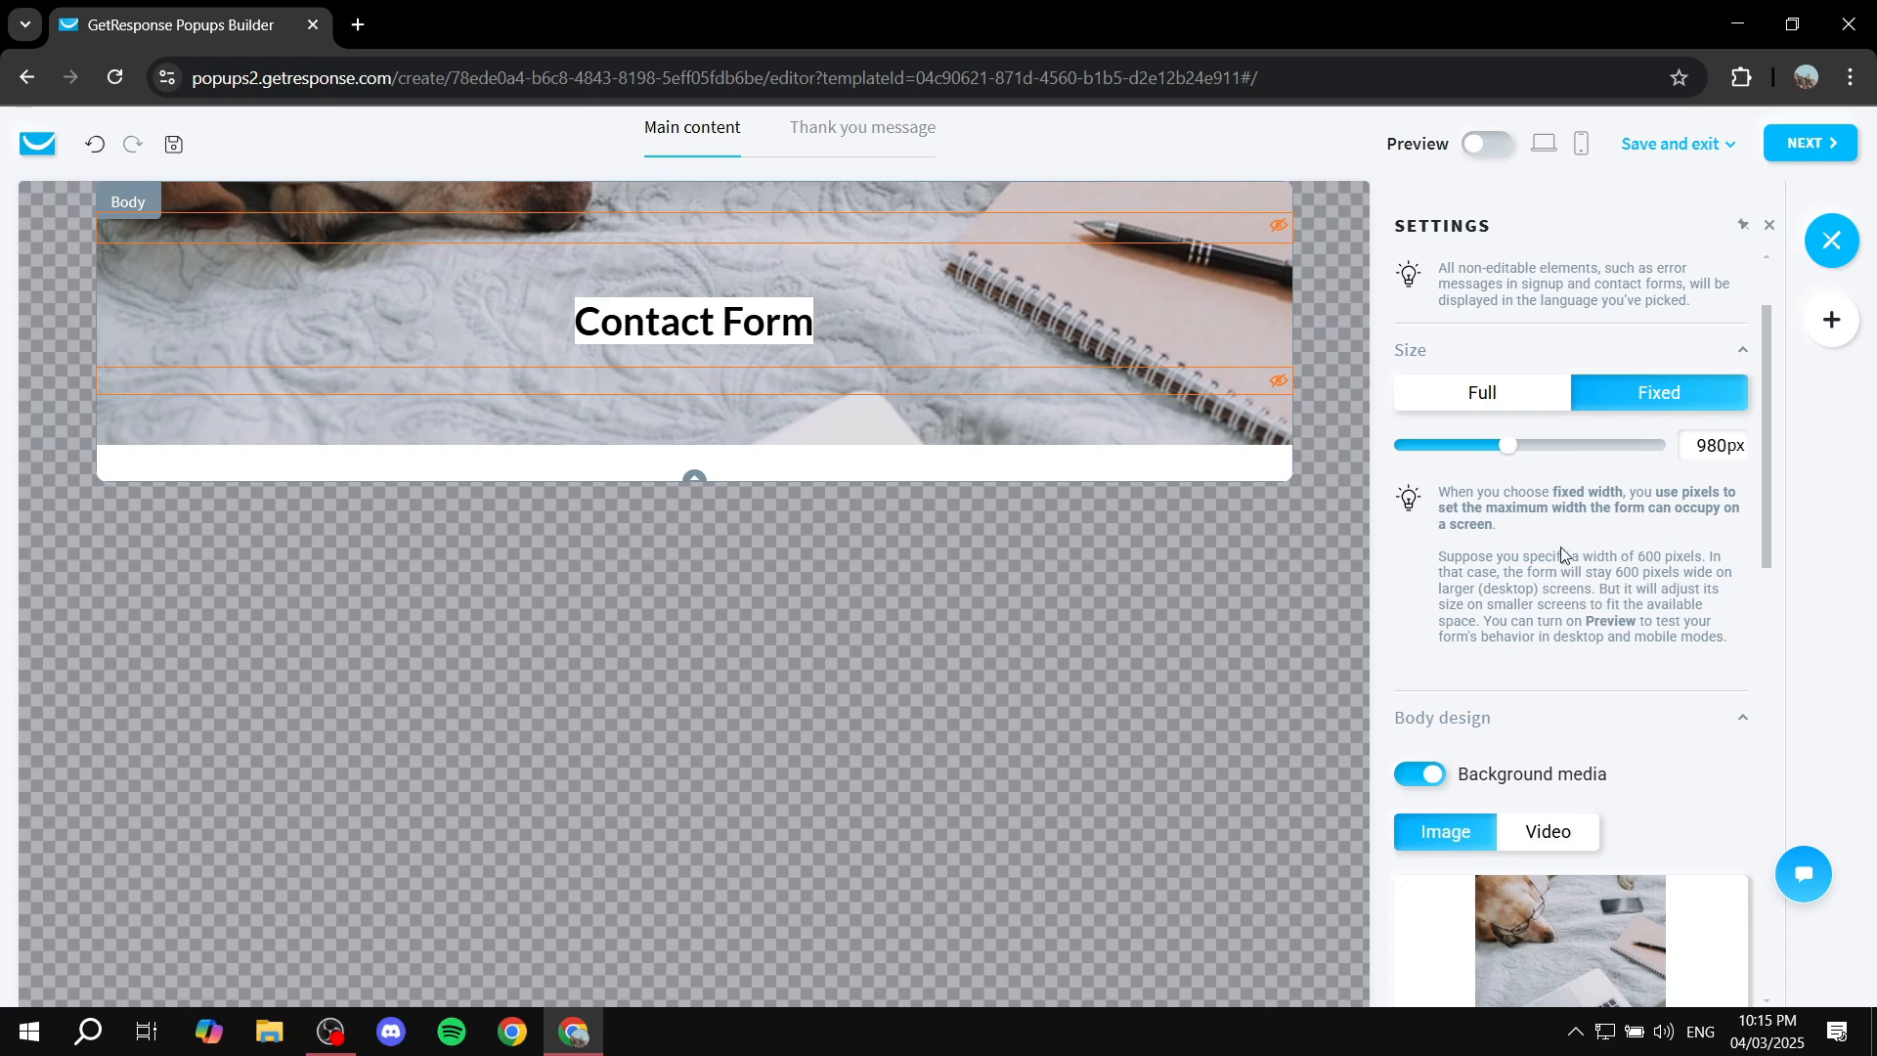
Upload Tutorial WBG.png from the Explainer Media folder to the image files for the body's background media.
{"action": "scroll", "coordinate": [1527, 570], "scroll_direction": "down", "scroll_amount": 5}
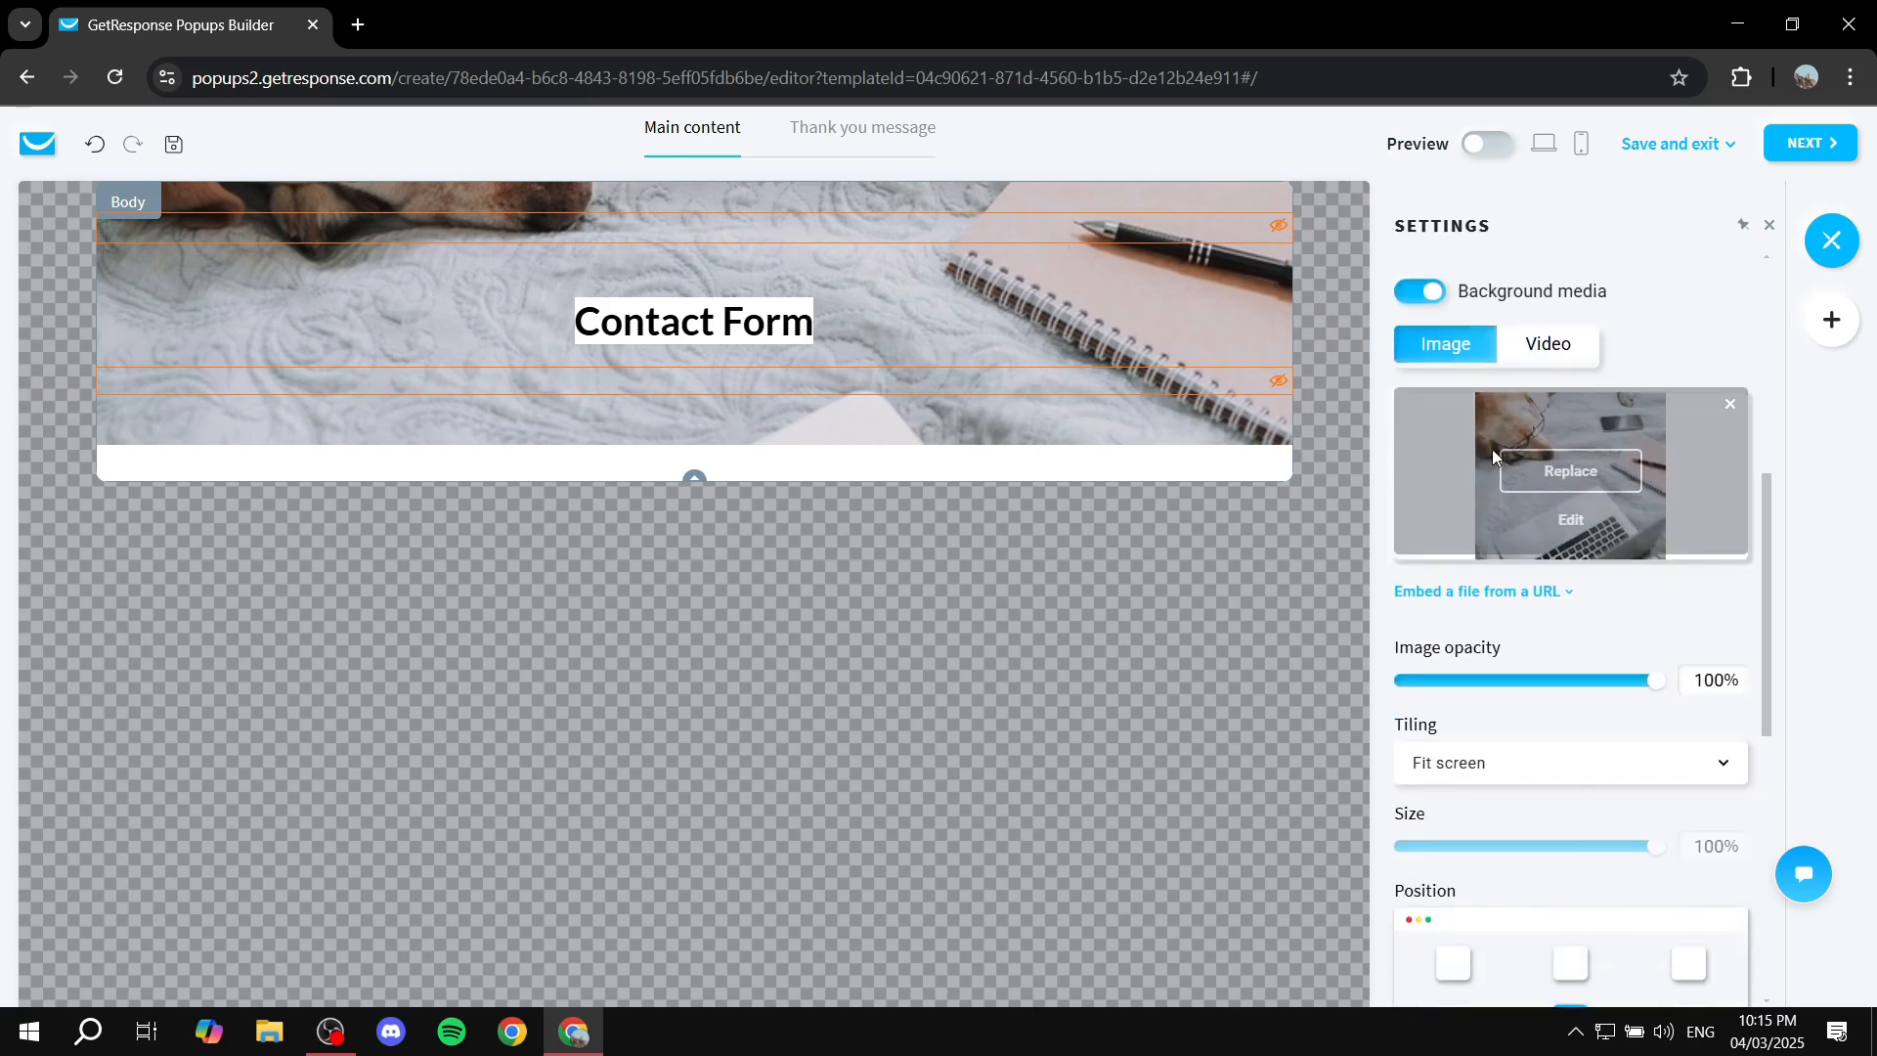
{"action": "scroll", "coordinate": [1469, 501], "scroll_direction": "up", "scroll_amount": 2}
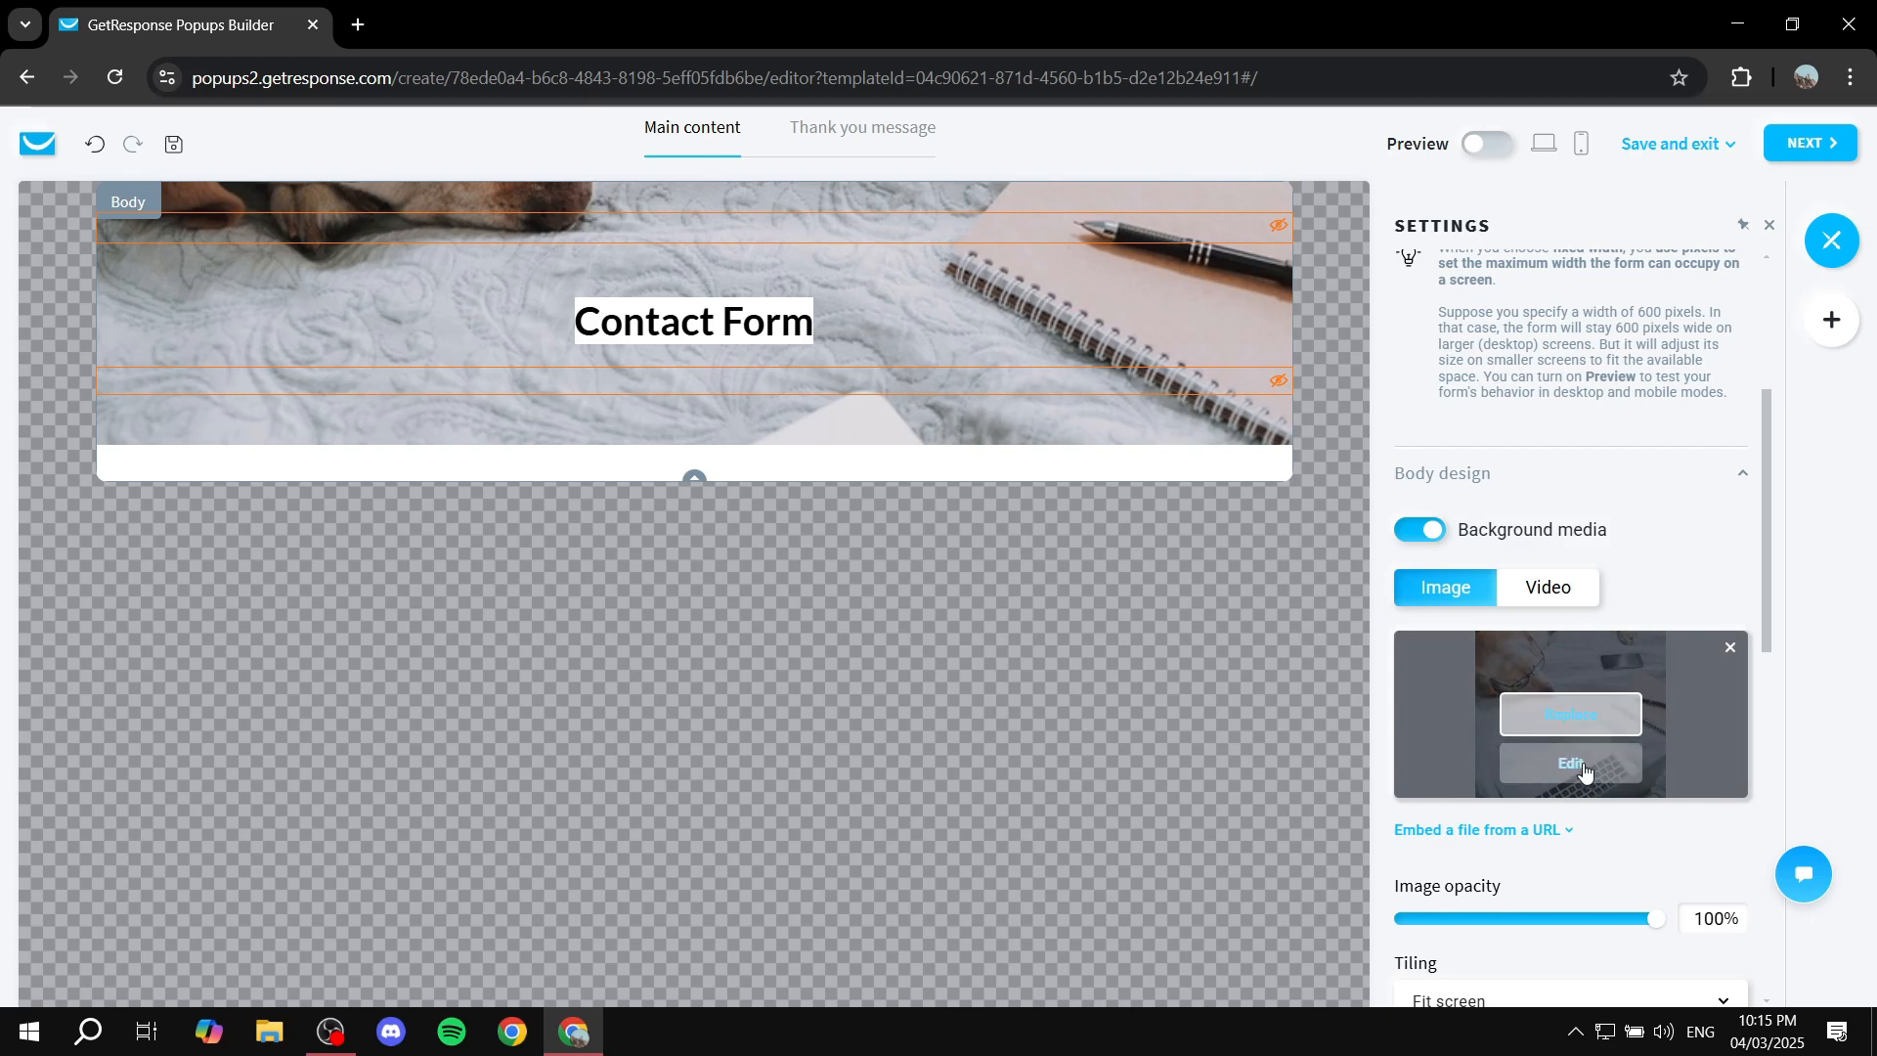
{"action": "left_click", "coordinate": [1572, 719]}
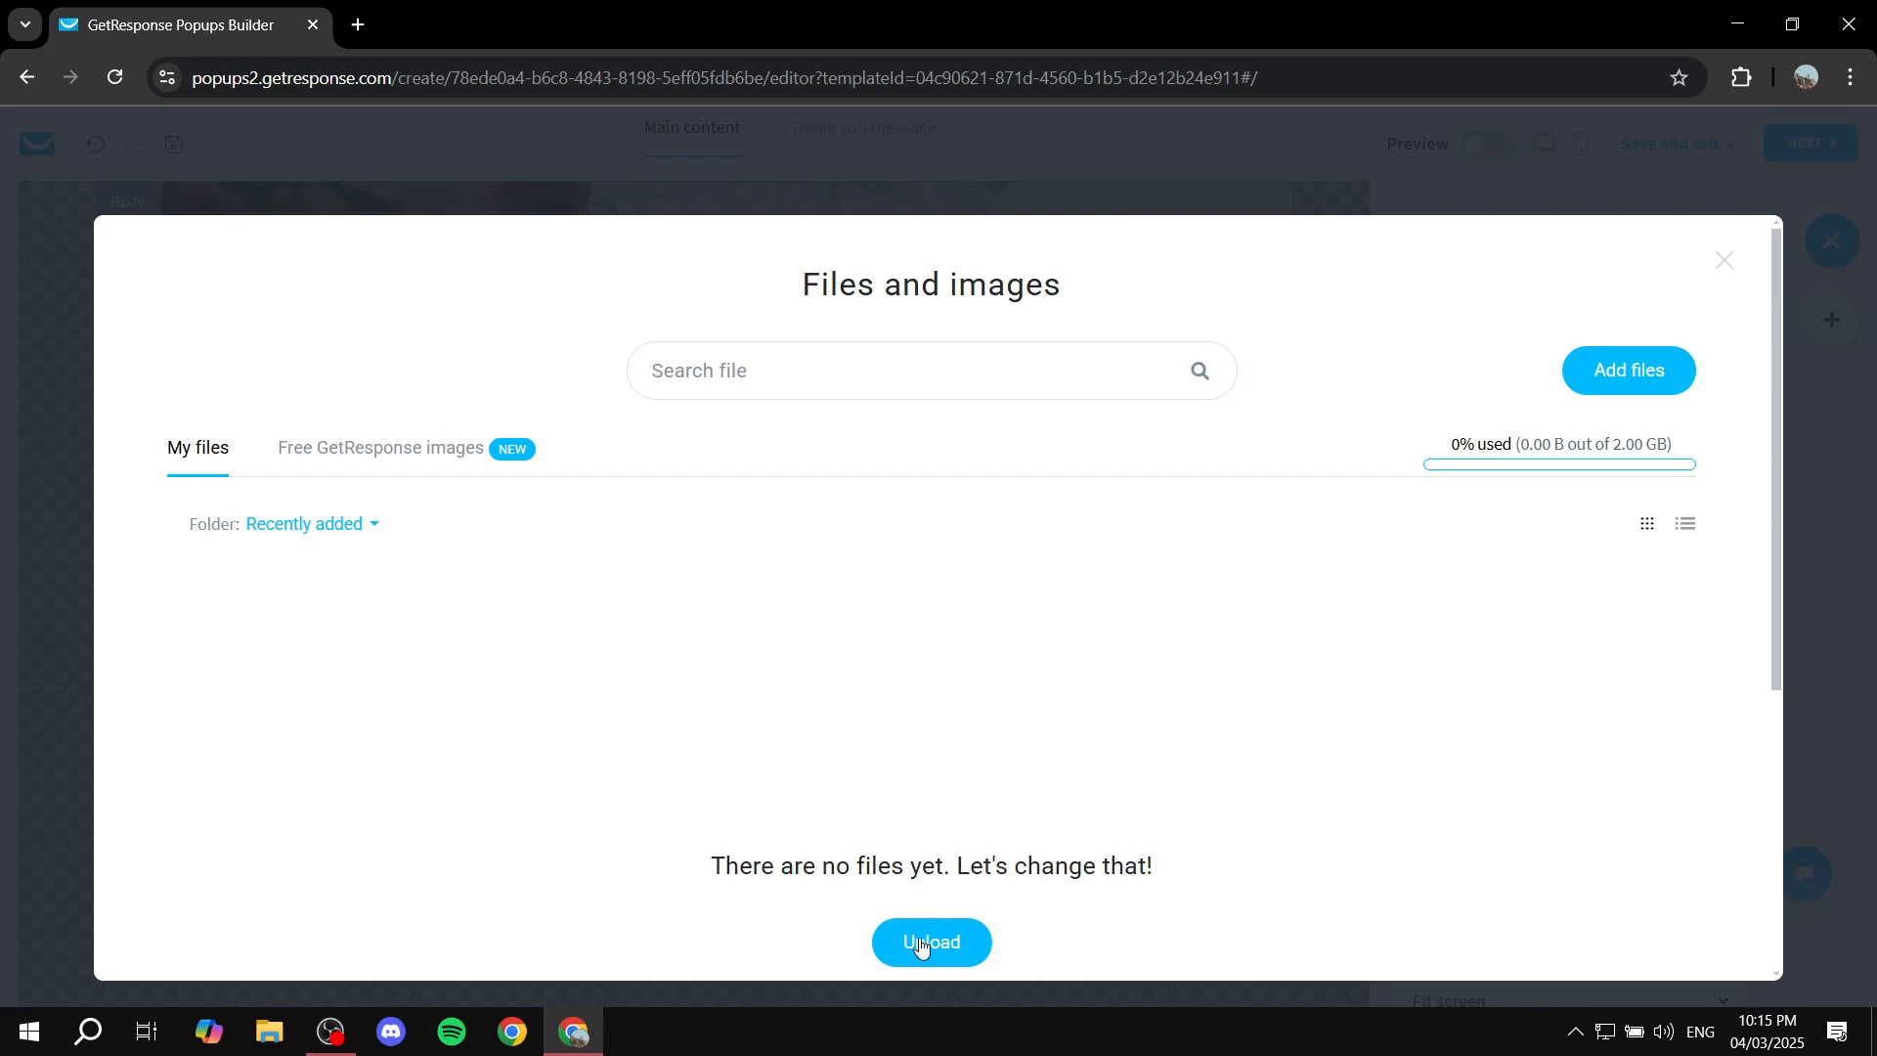
{"action": "left_click", "coordinate": [918, 936]}
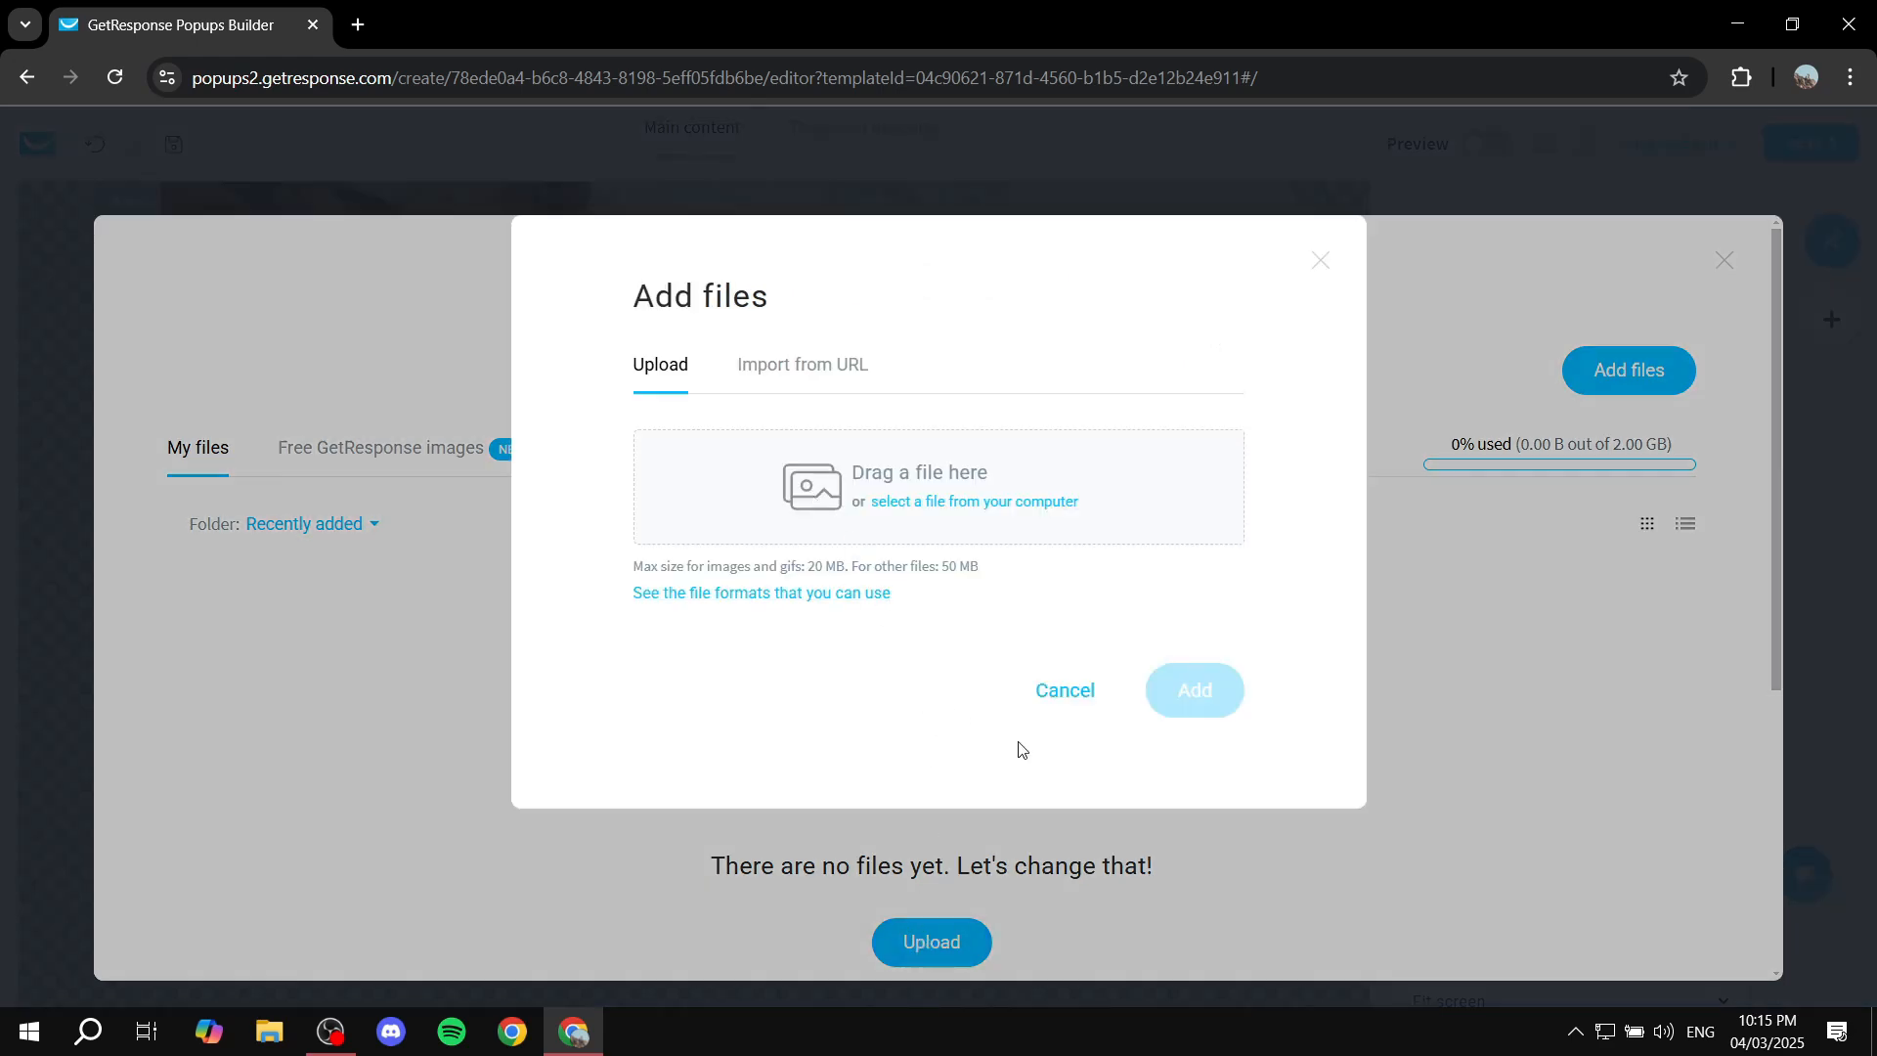
{"action": "left_click", "coordinate": [938, 502]}
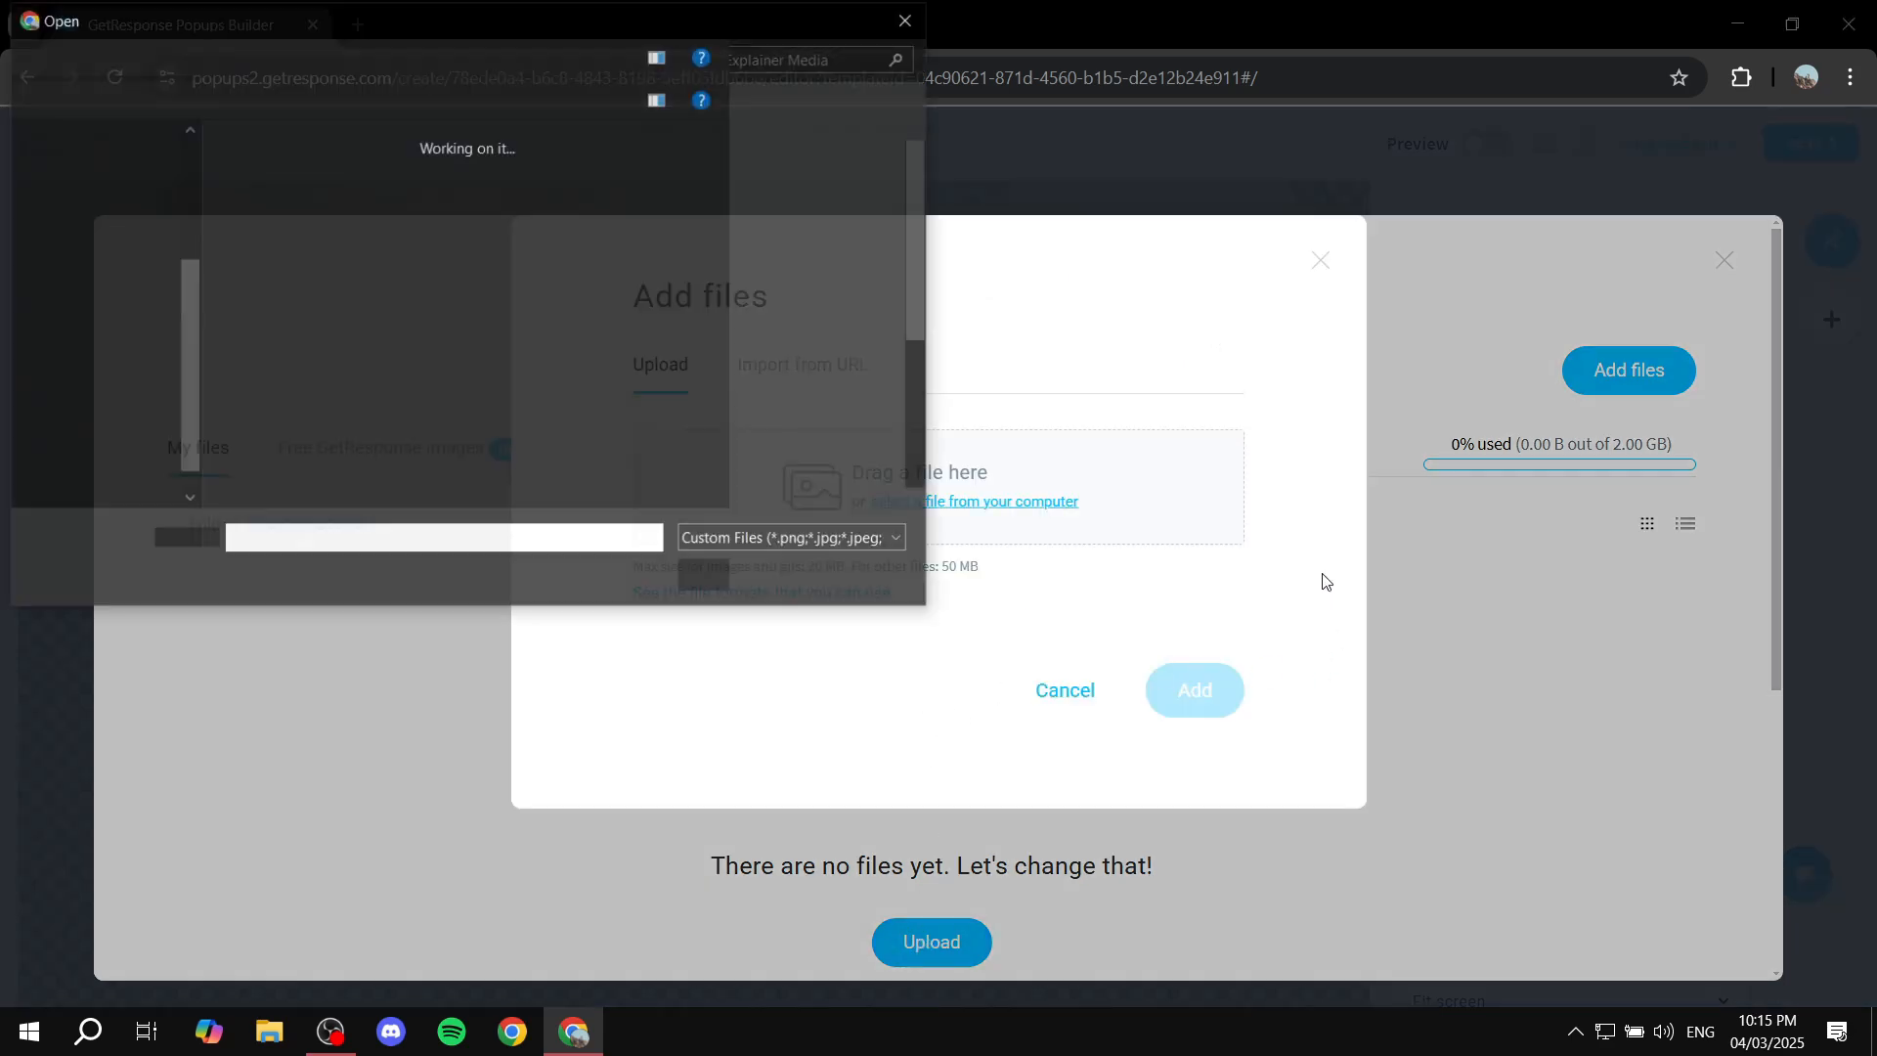
{"action": "scroll", "coordinate": [586, 333], "scroll_direction": "down", "scroll_amount": 2}
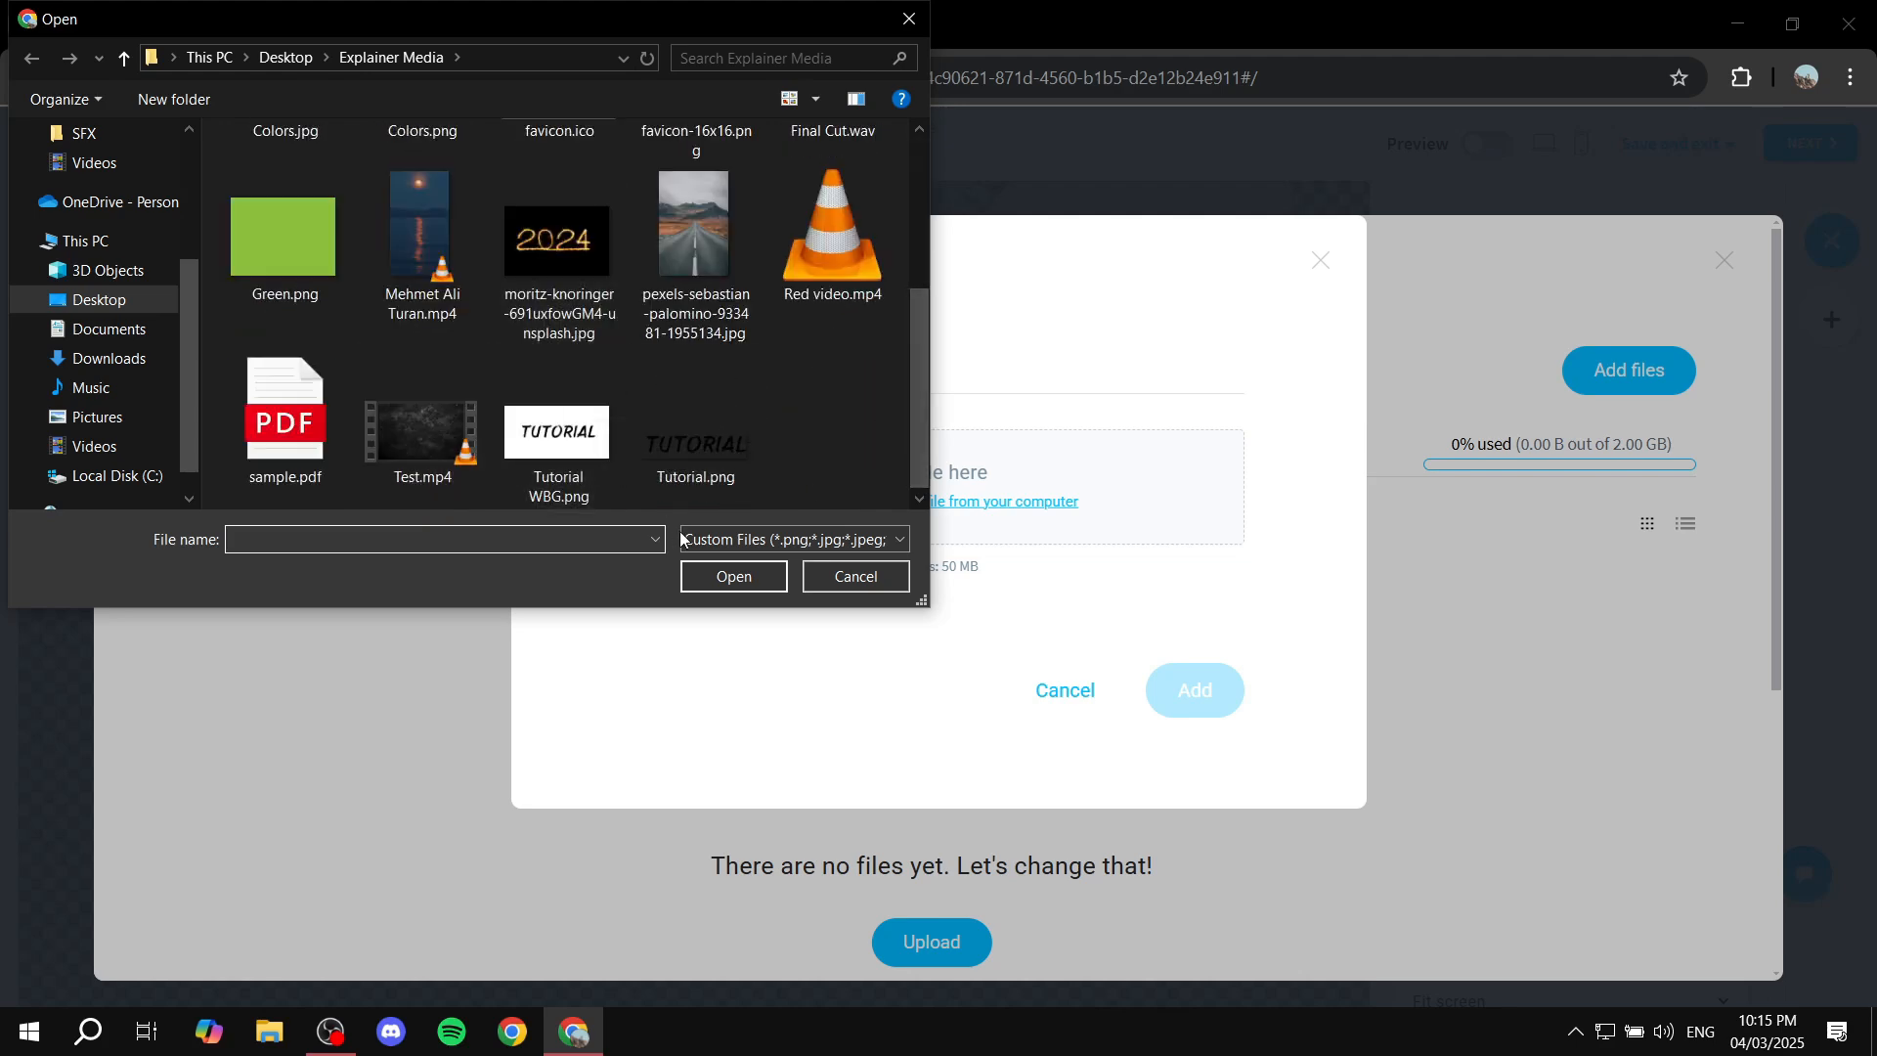
{"action": "double_click", "coordinate": [565, 440]}
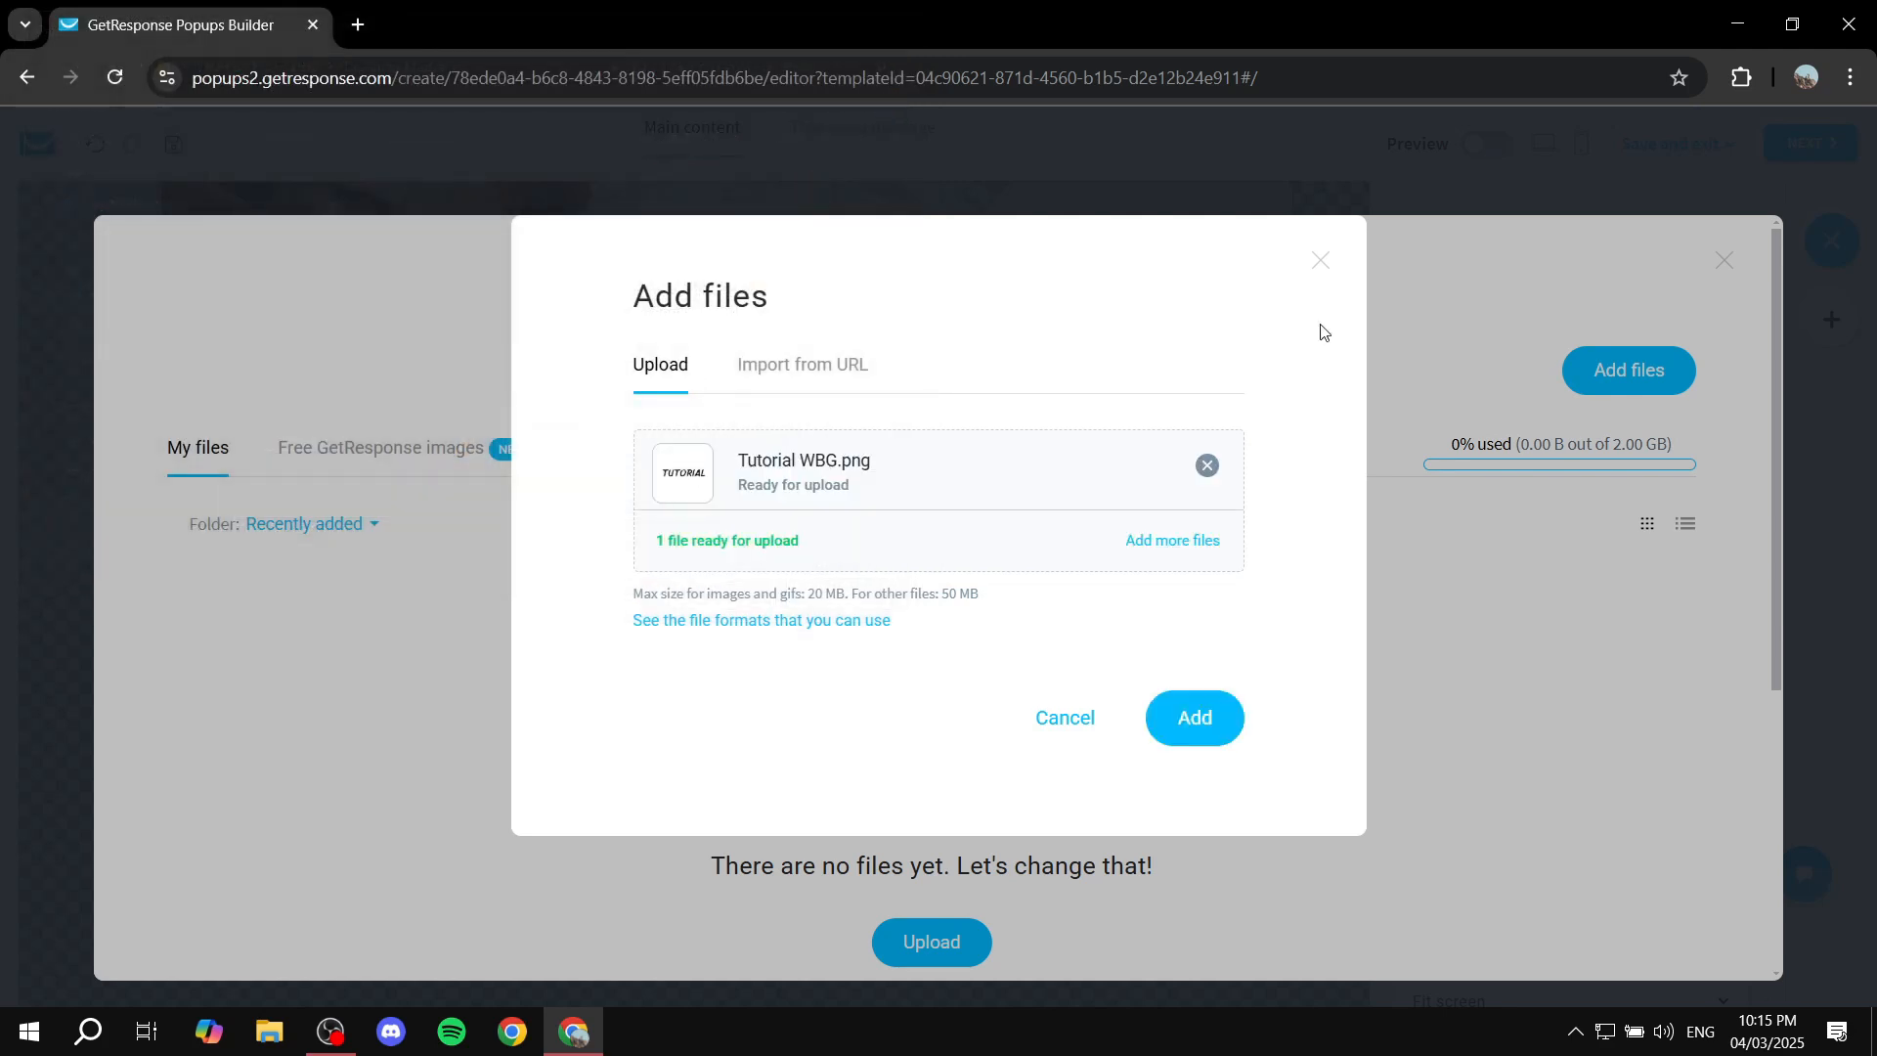
{"action": "left_click", "coordinate": [1220, 726]}
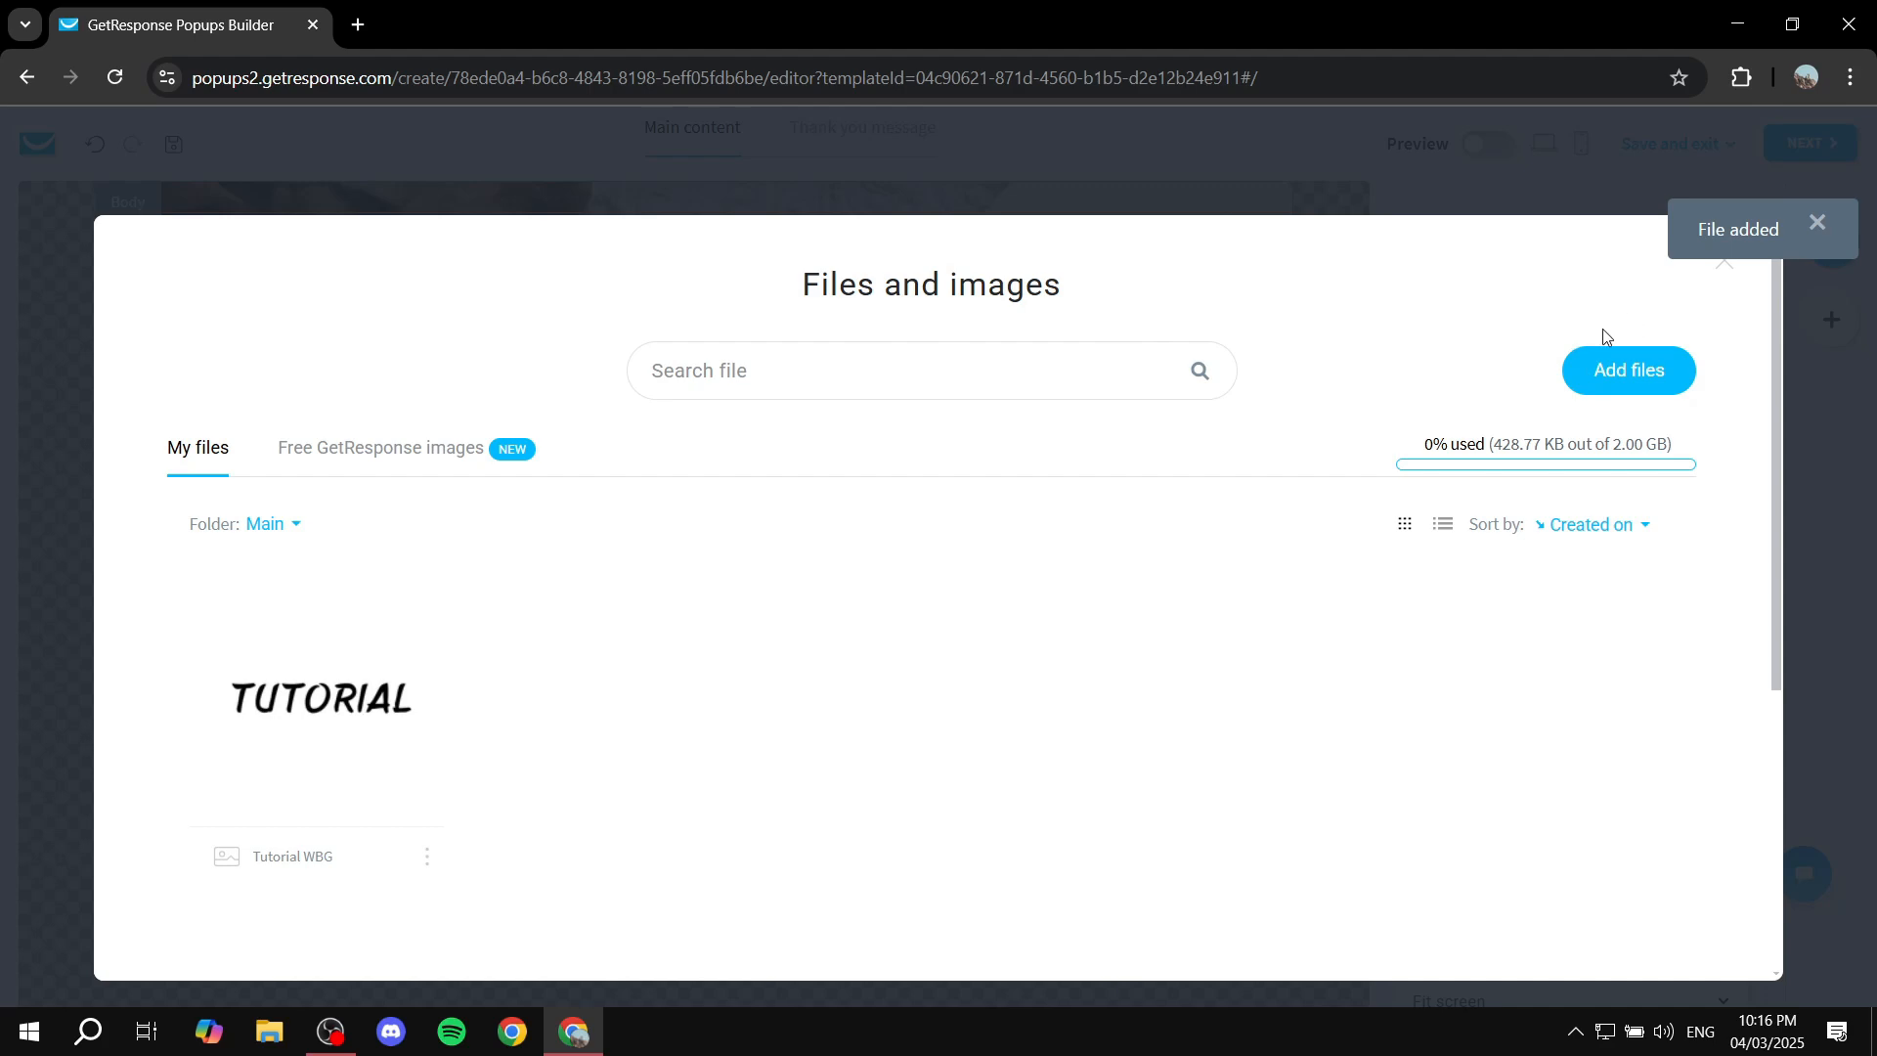
Replace the form body's background image with the uploaded Tutorial WBG image.
{"action": "left_click", "coordinate": [1466, 153]}
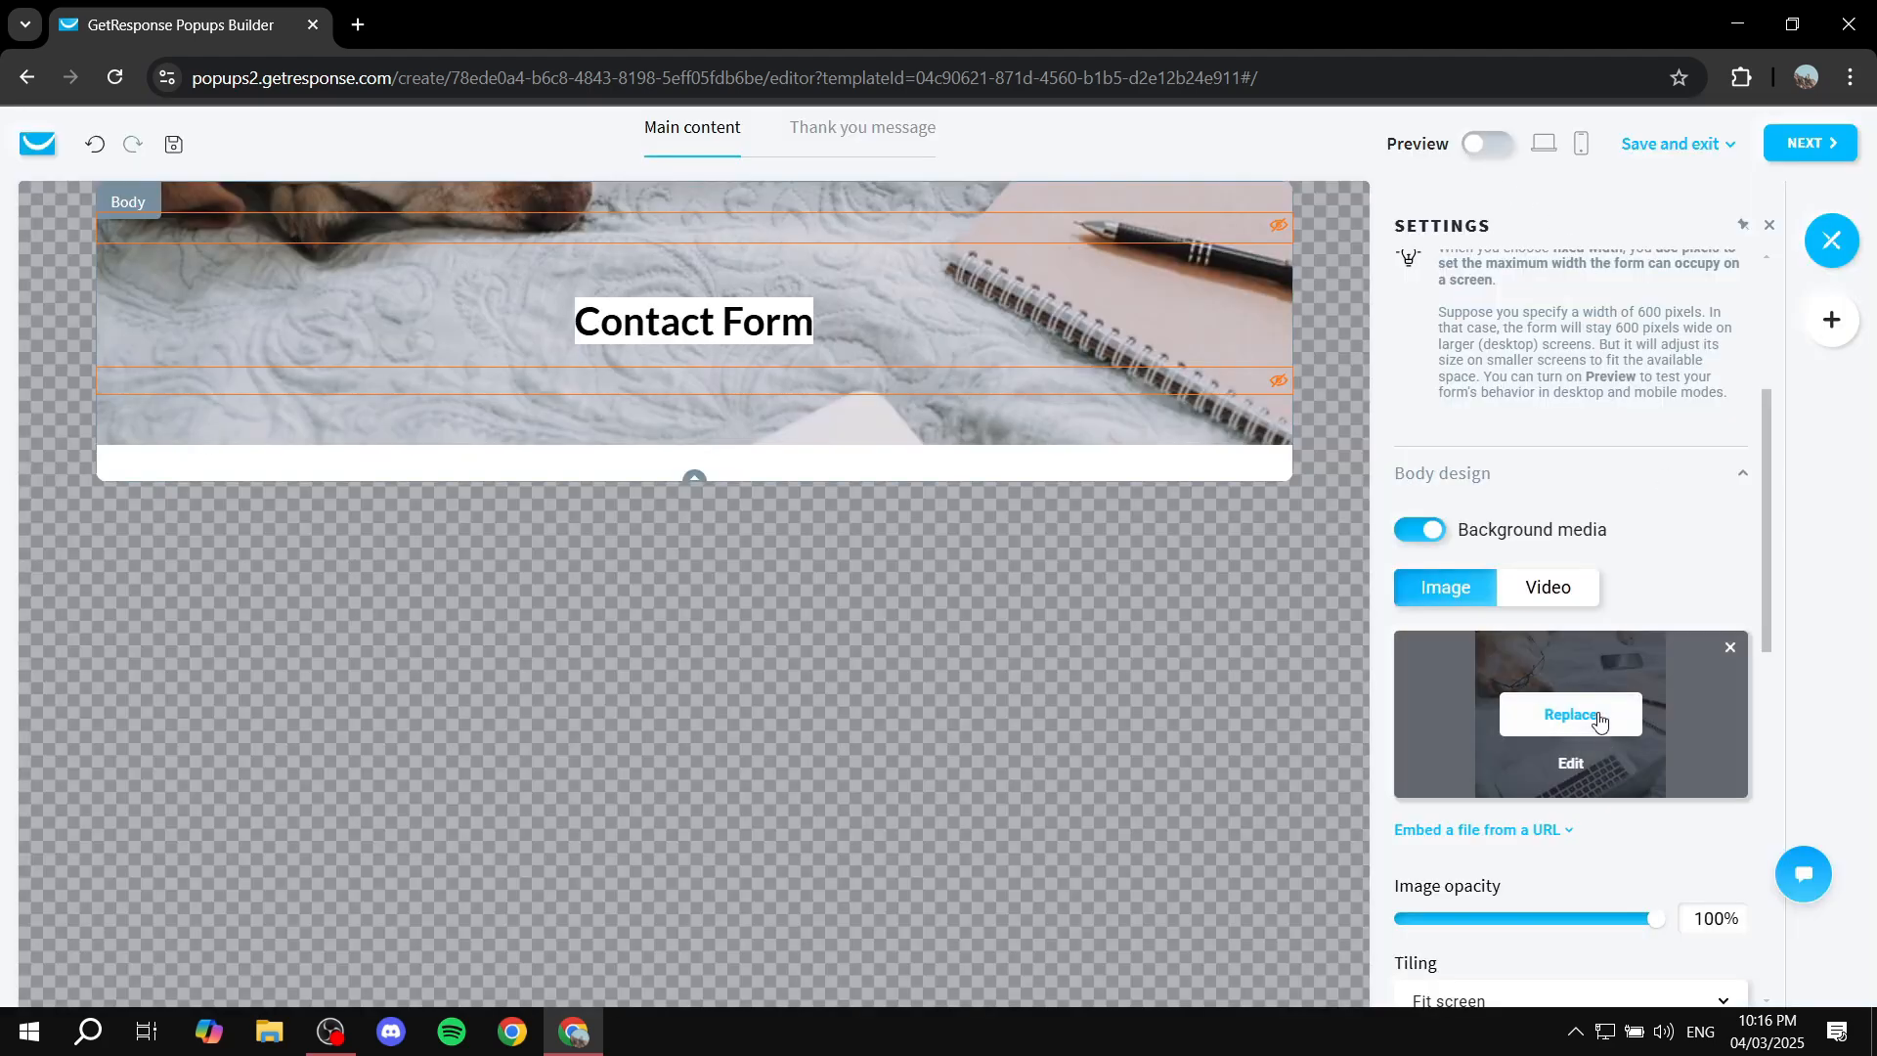
{"action": "left_click", "coordinate": [1571, 714]}
{"action": "left_click", "coordinate": [331, 697]}
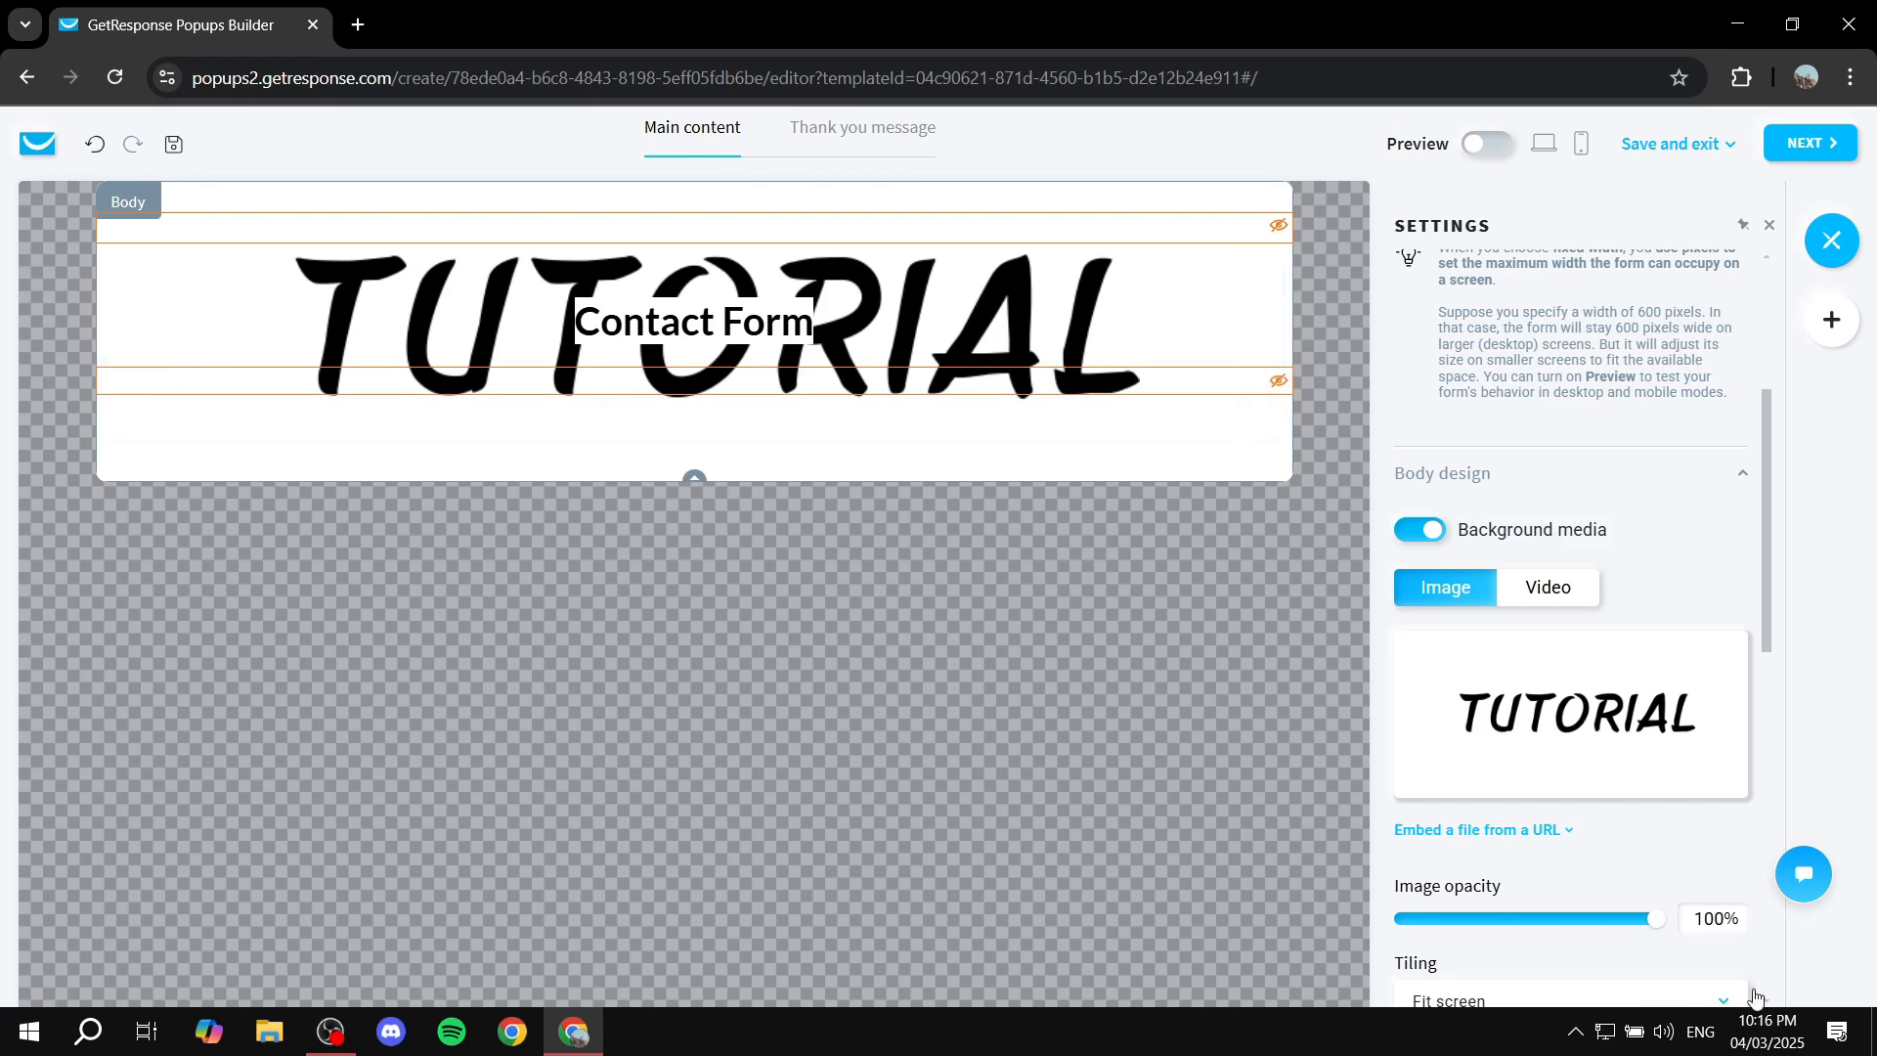
Examine the form body's image opacity, tiling, position, padding, background color and border settings.
{"action": "scroll", "coordinate": [1720, 821], "scroll_direction": "down", "scroll_amount": 8}
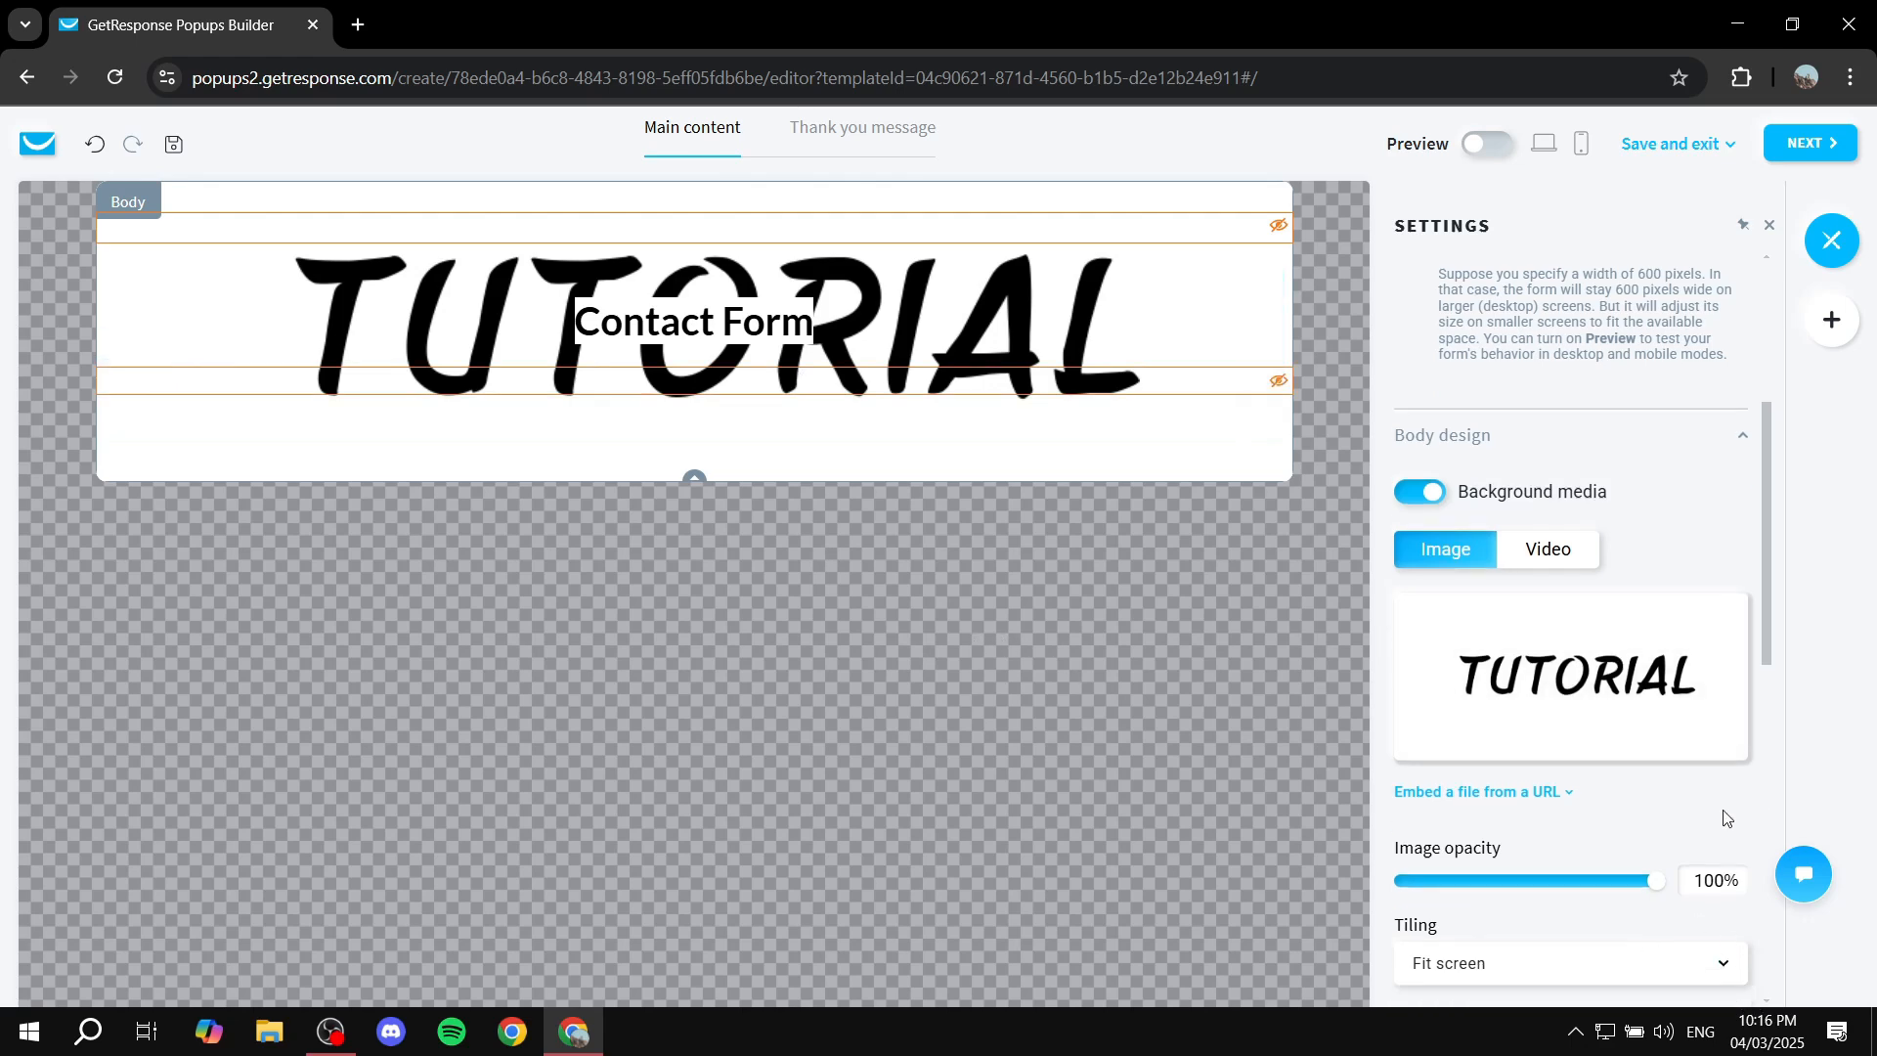
{"action": "scroll", "coordinate": [1671, 701], "scroll_direction": "up", "scroll_amount": 7}
{"action": "scroll", "coordinate": [1672, 702], "scroll_direction": "down", "scroll_amount": 7}
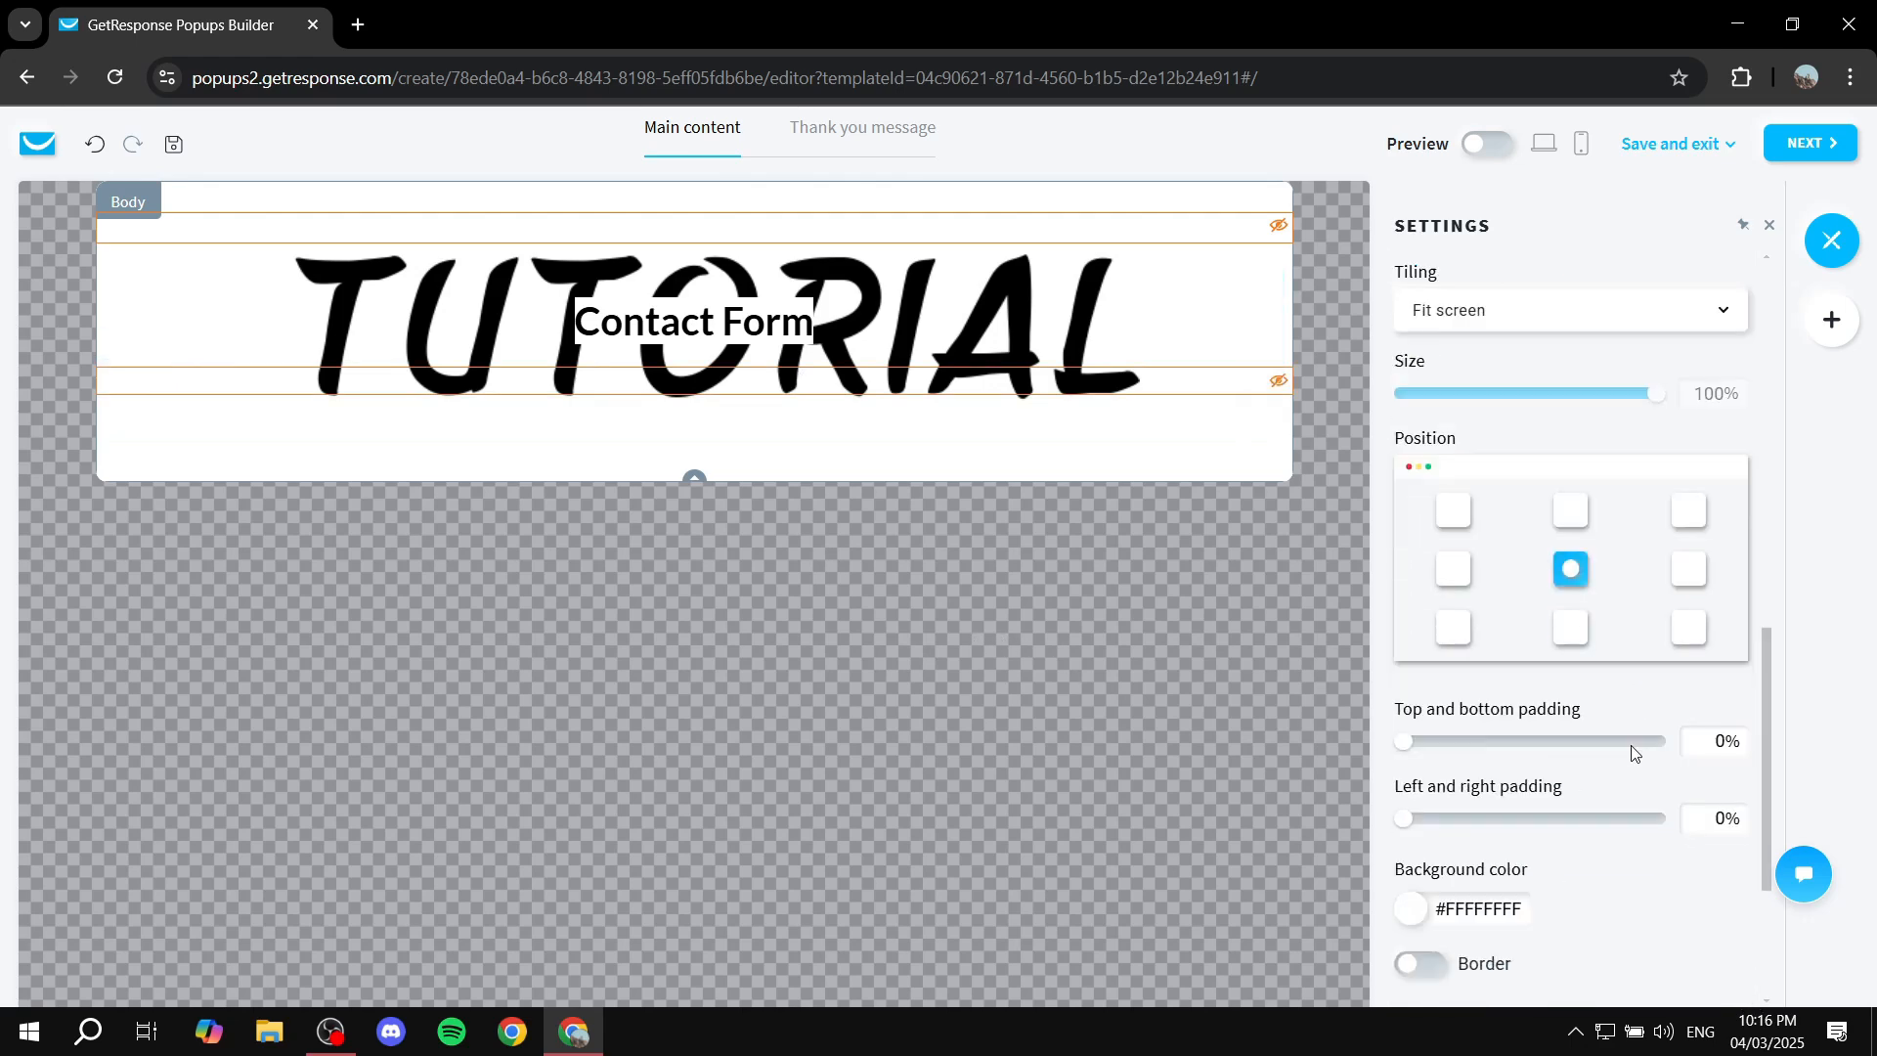
{"action": "scroll", "coordinate": [1674, 674], "scroll_direction": "up", "scroll_amount": 1}
{"action": "scroll", "coordinate": [1674, 655], "scroll_direction": "up", "scroll_amount": 10}
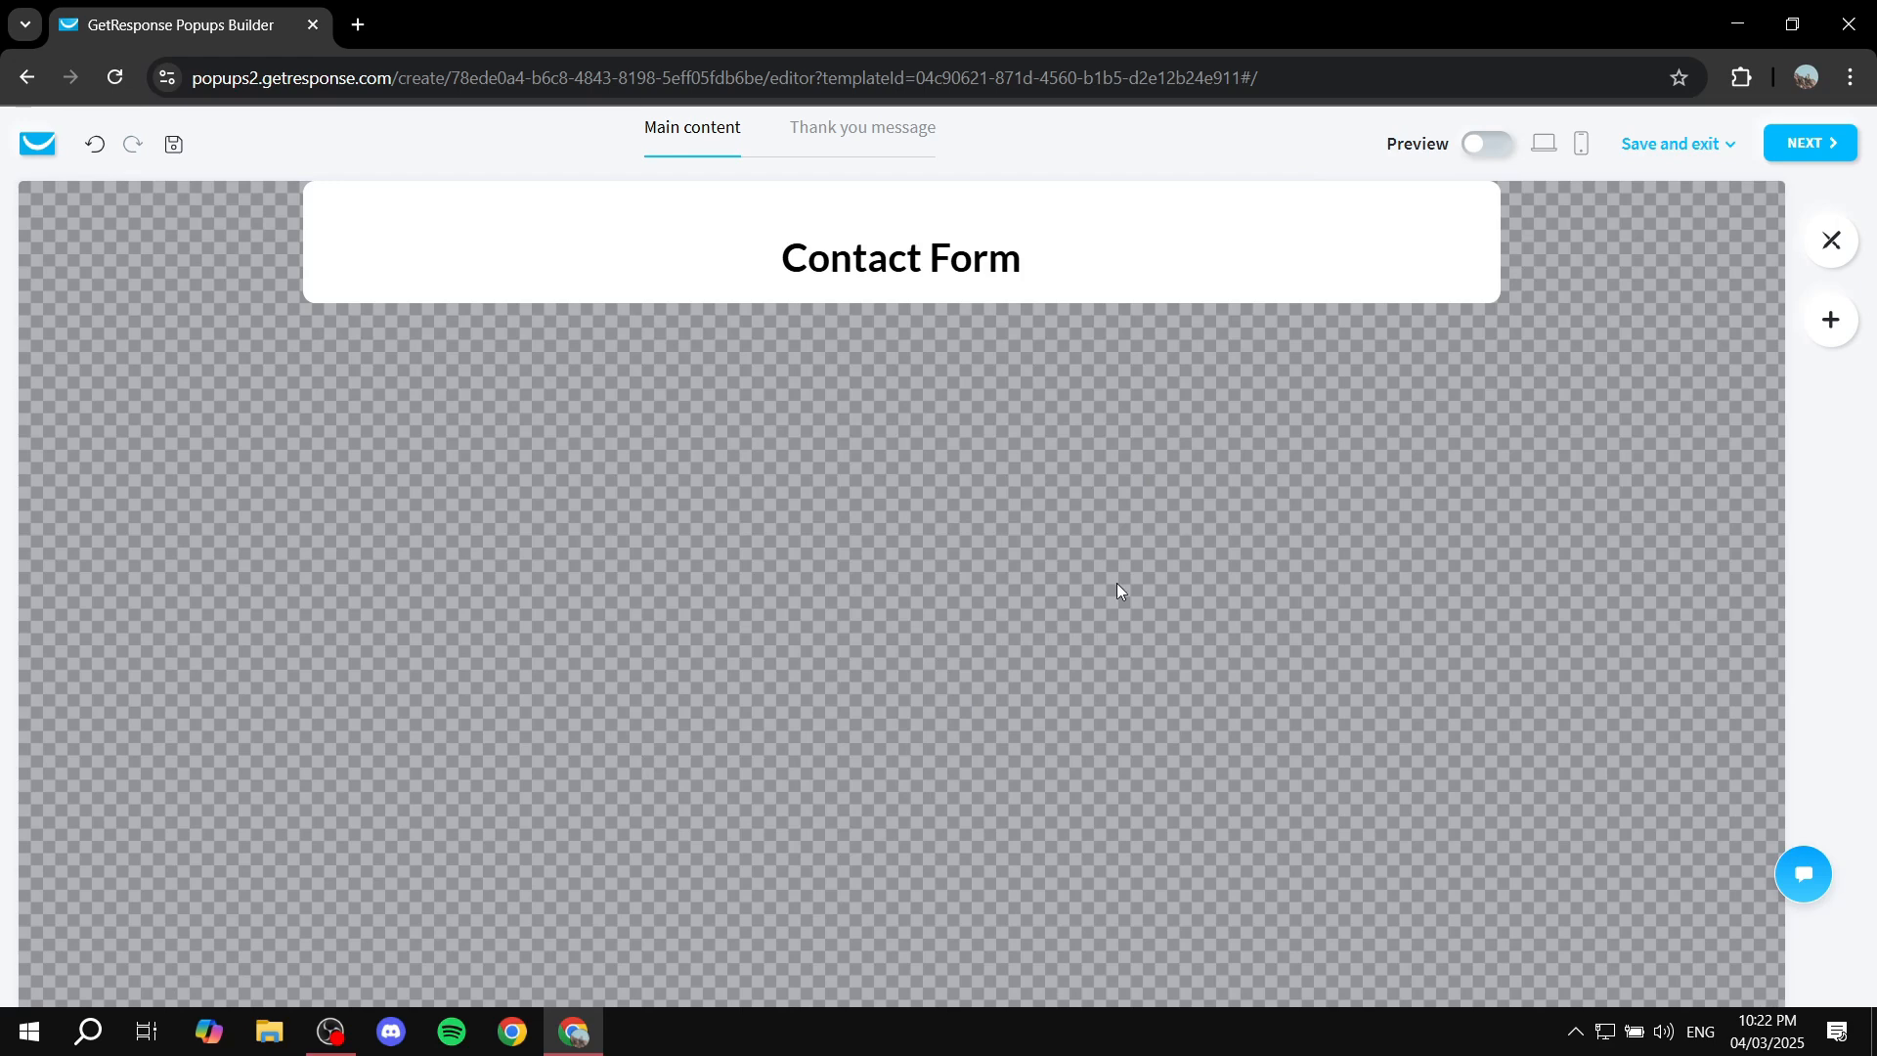
Add a Contact form element below the Contact Form heading.
{"action": "left_click", "coordinate": [1828, 324]}
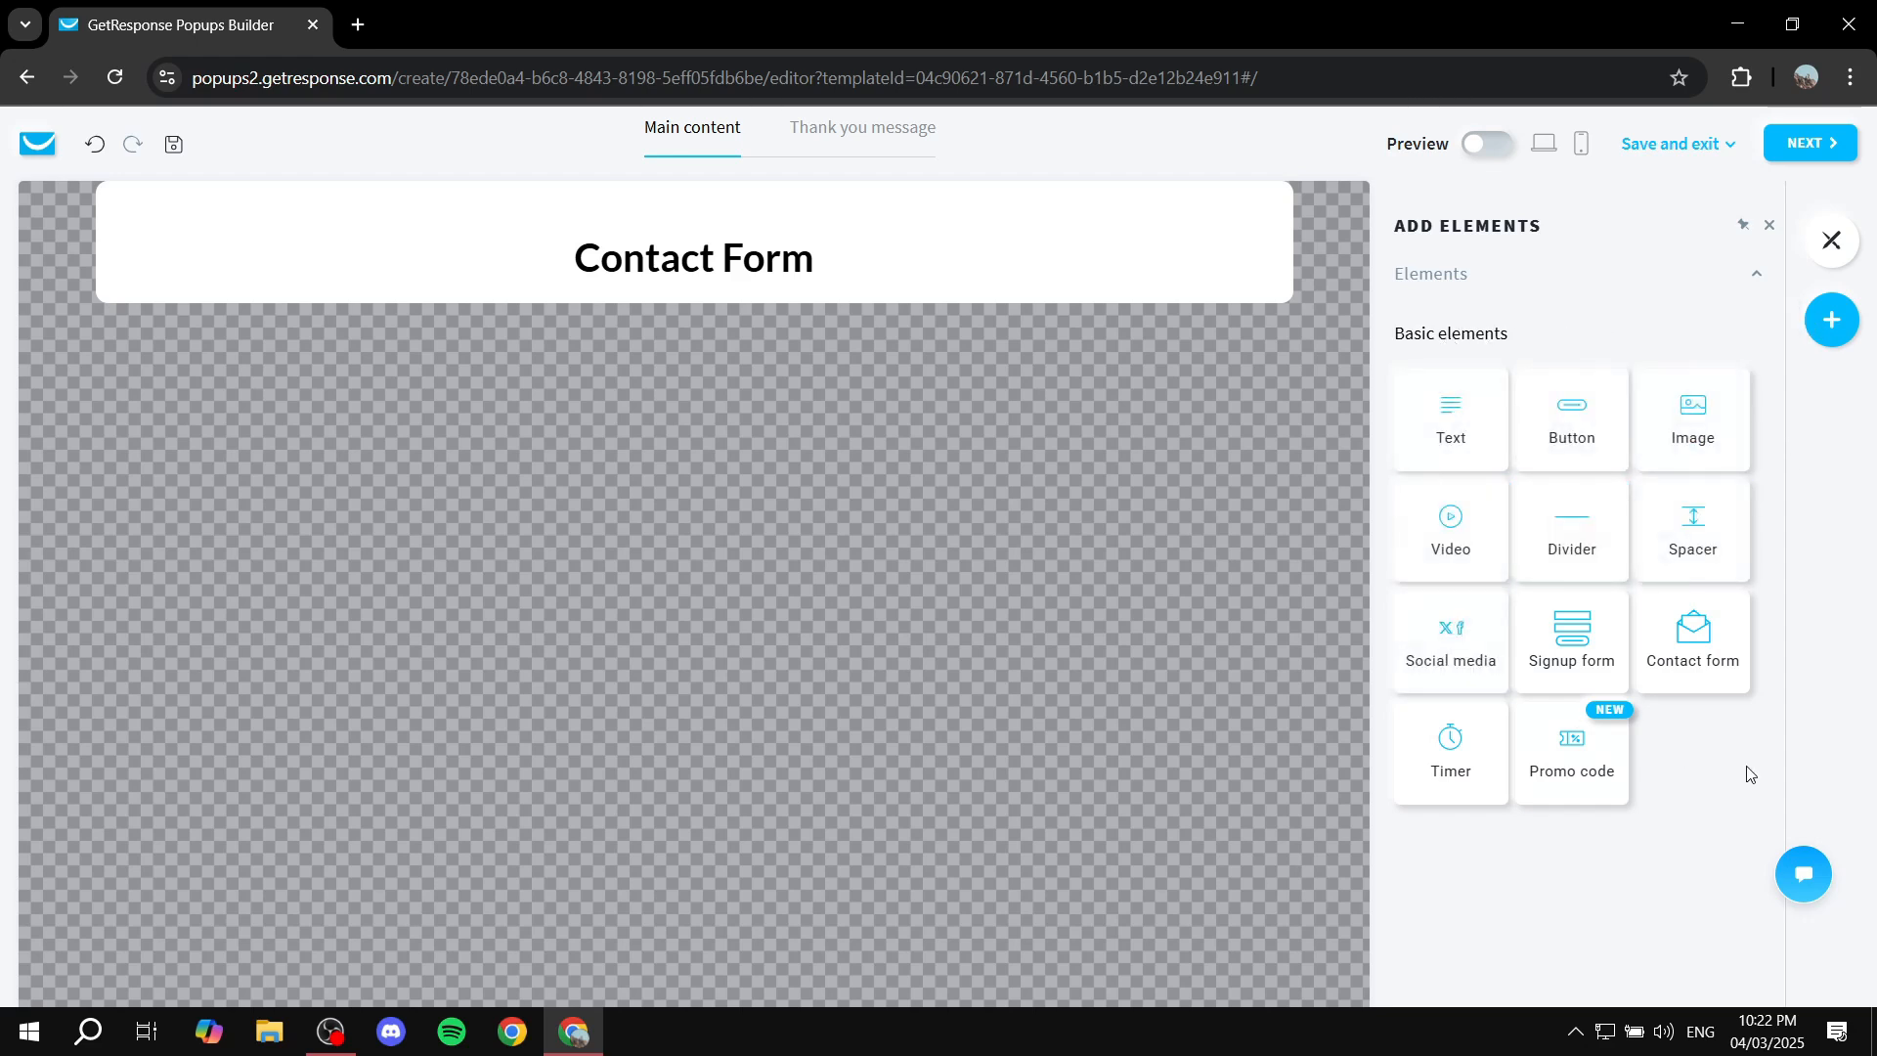
{"action": "left_click", "coordinate": [1554, 667]}
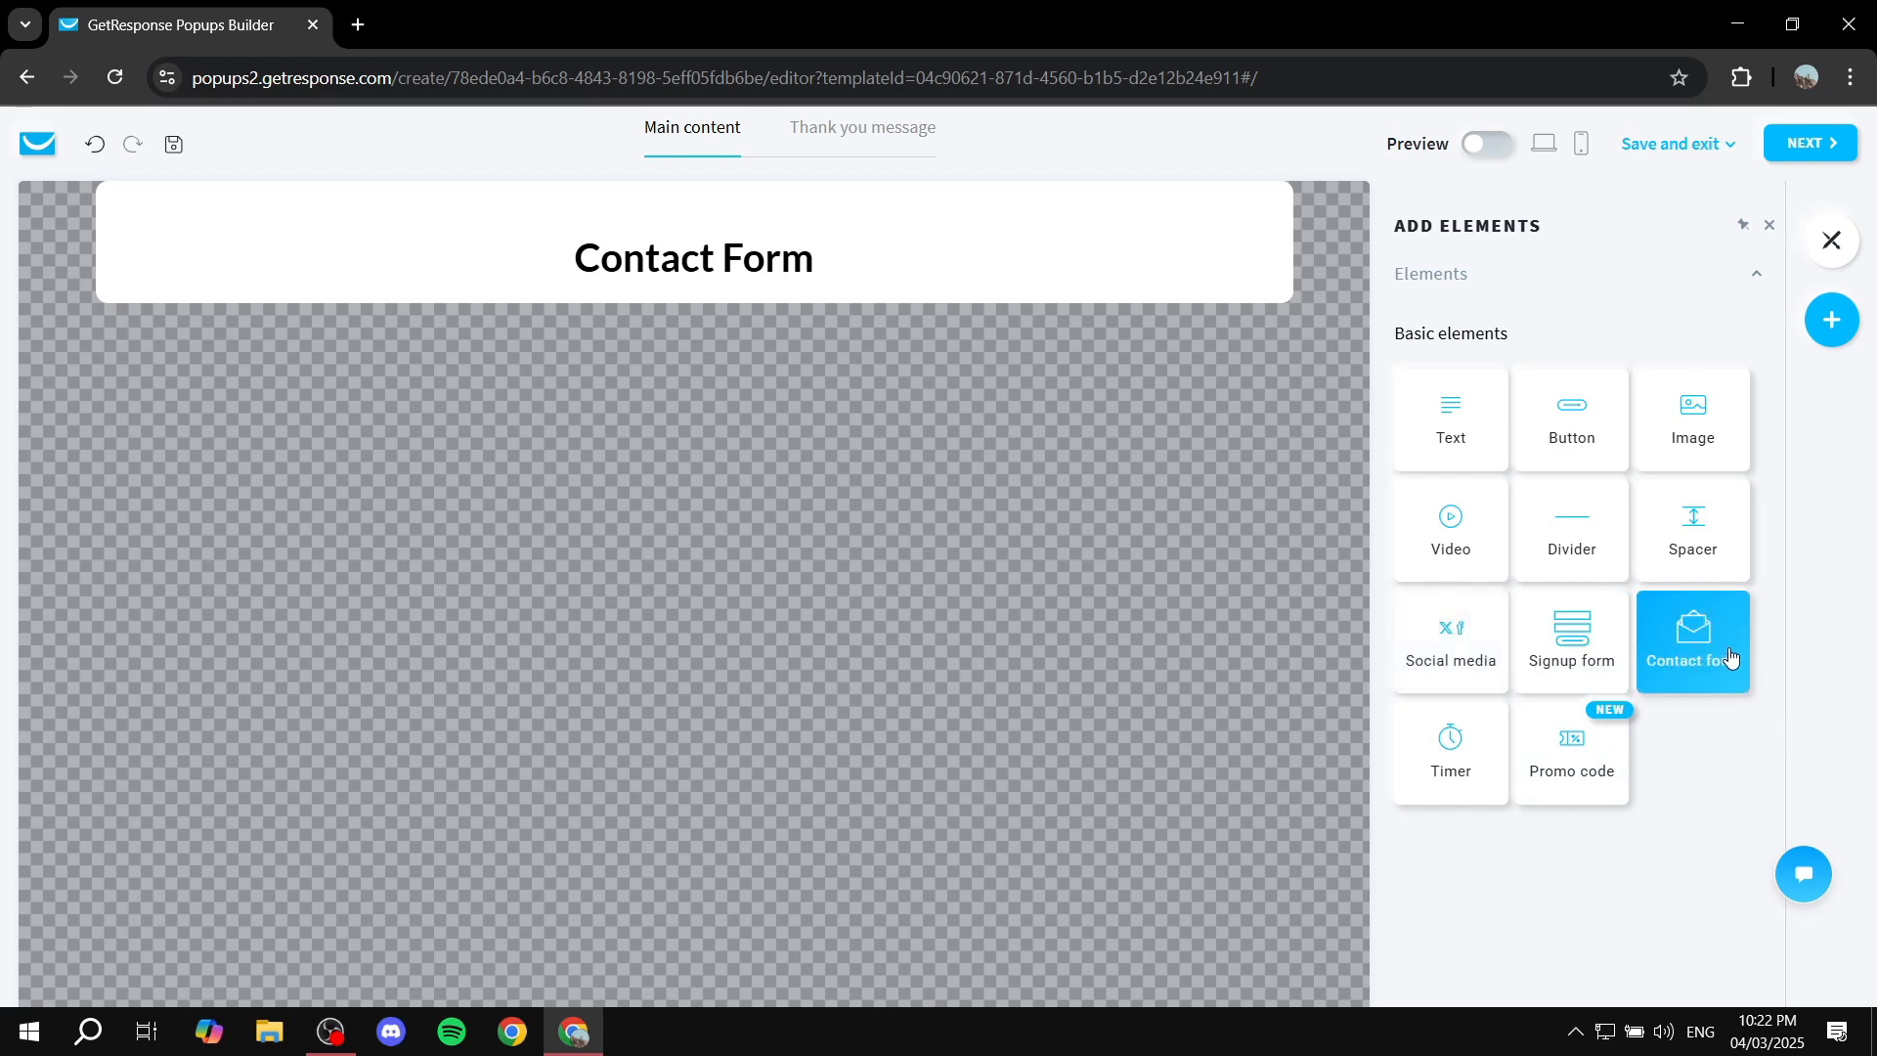
{"action": "left_click_drag", "start_coordinate": [1730, 657], "coordinate": [936, 535]}
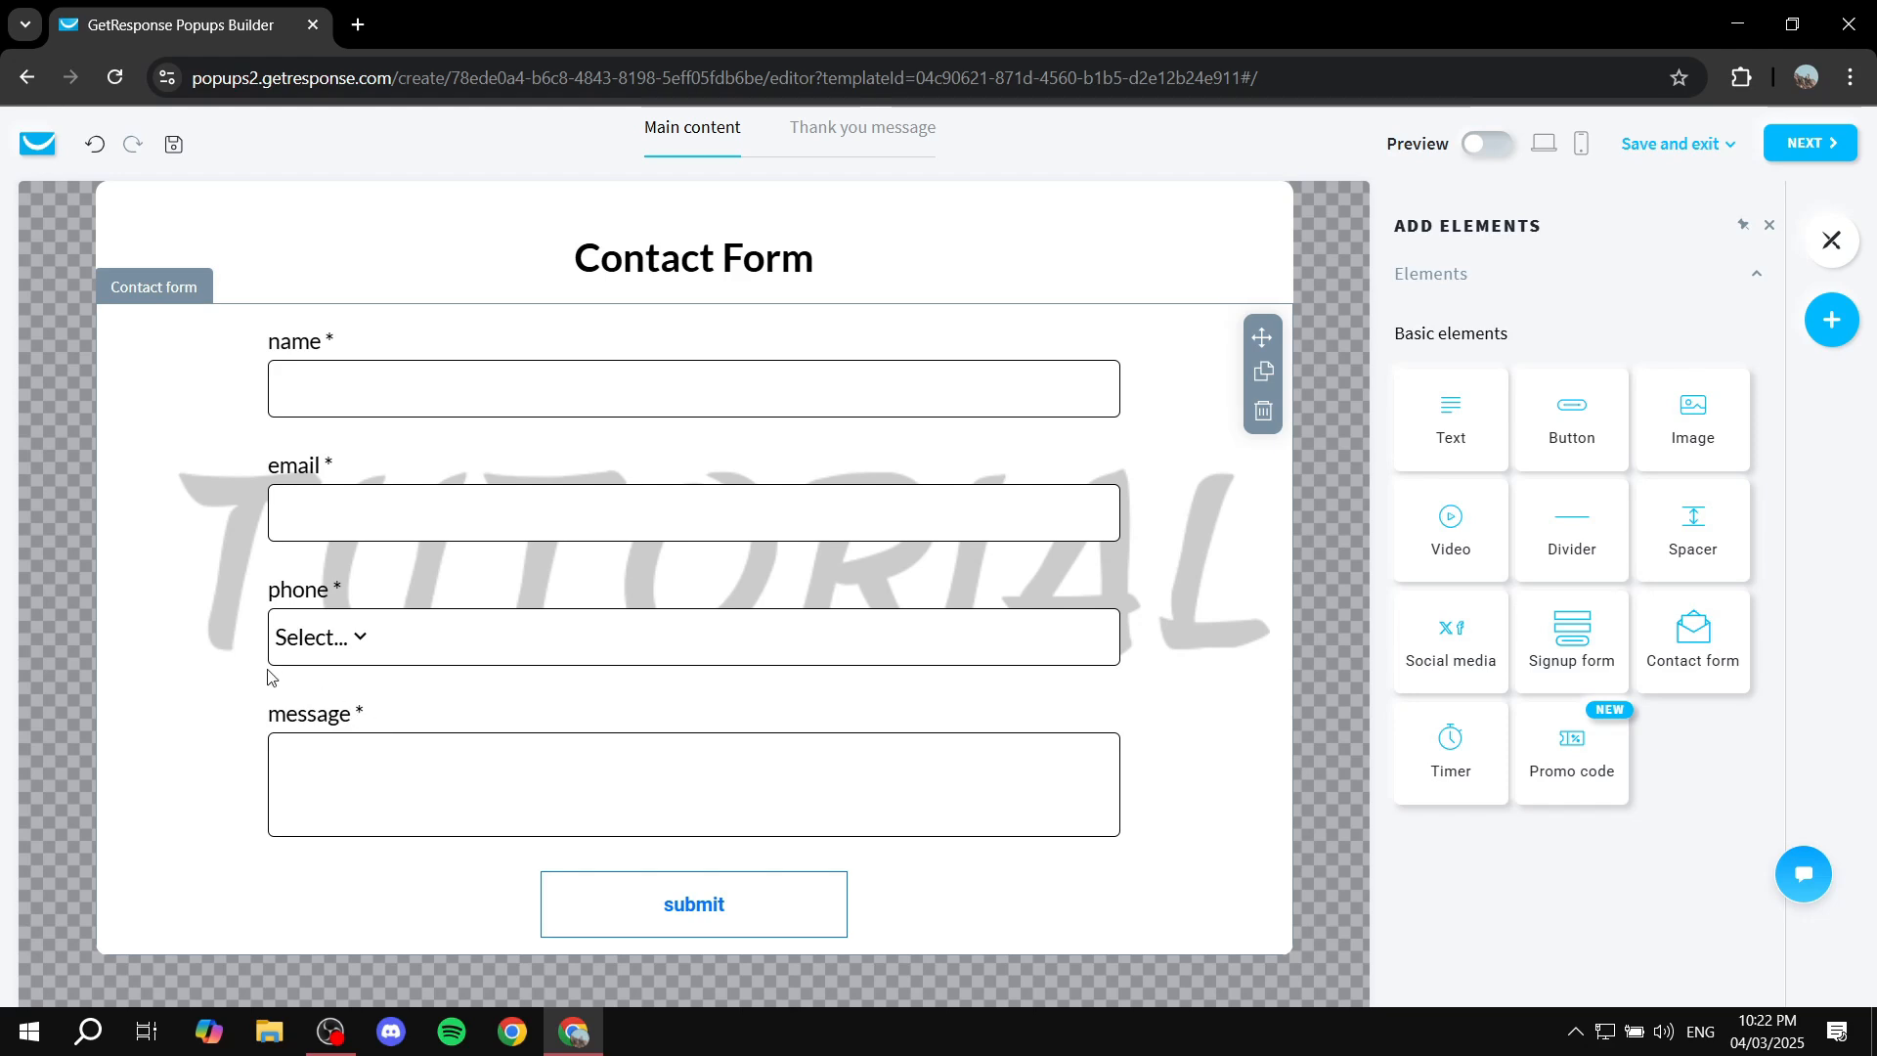
Relabel the contact form's name field as First Name and its email field as Email.
{"action": "left_click", "coordinate": [227, 639]}
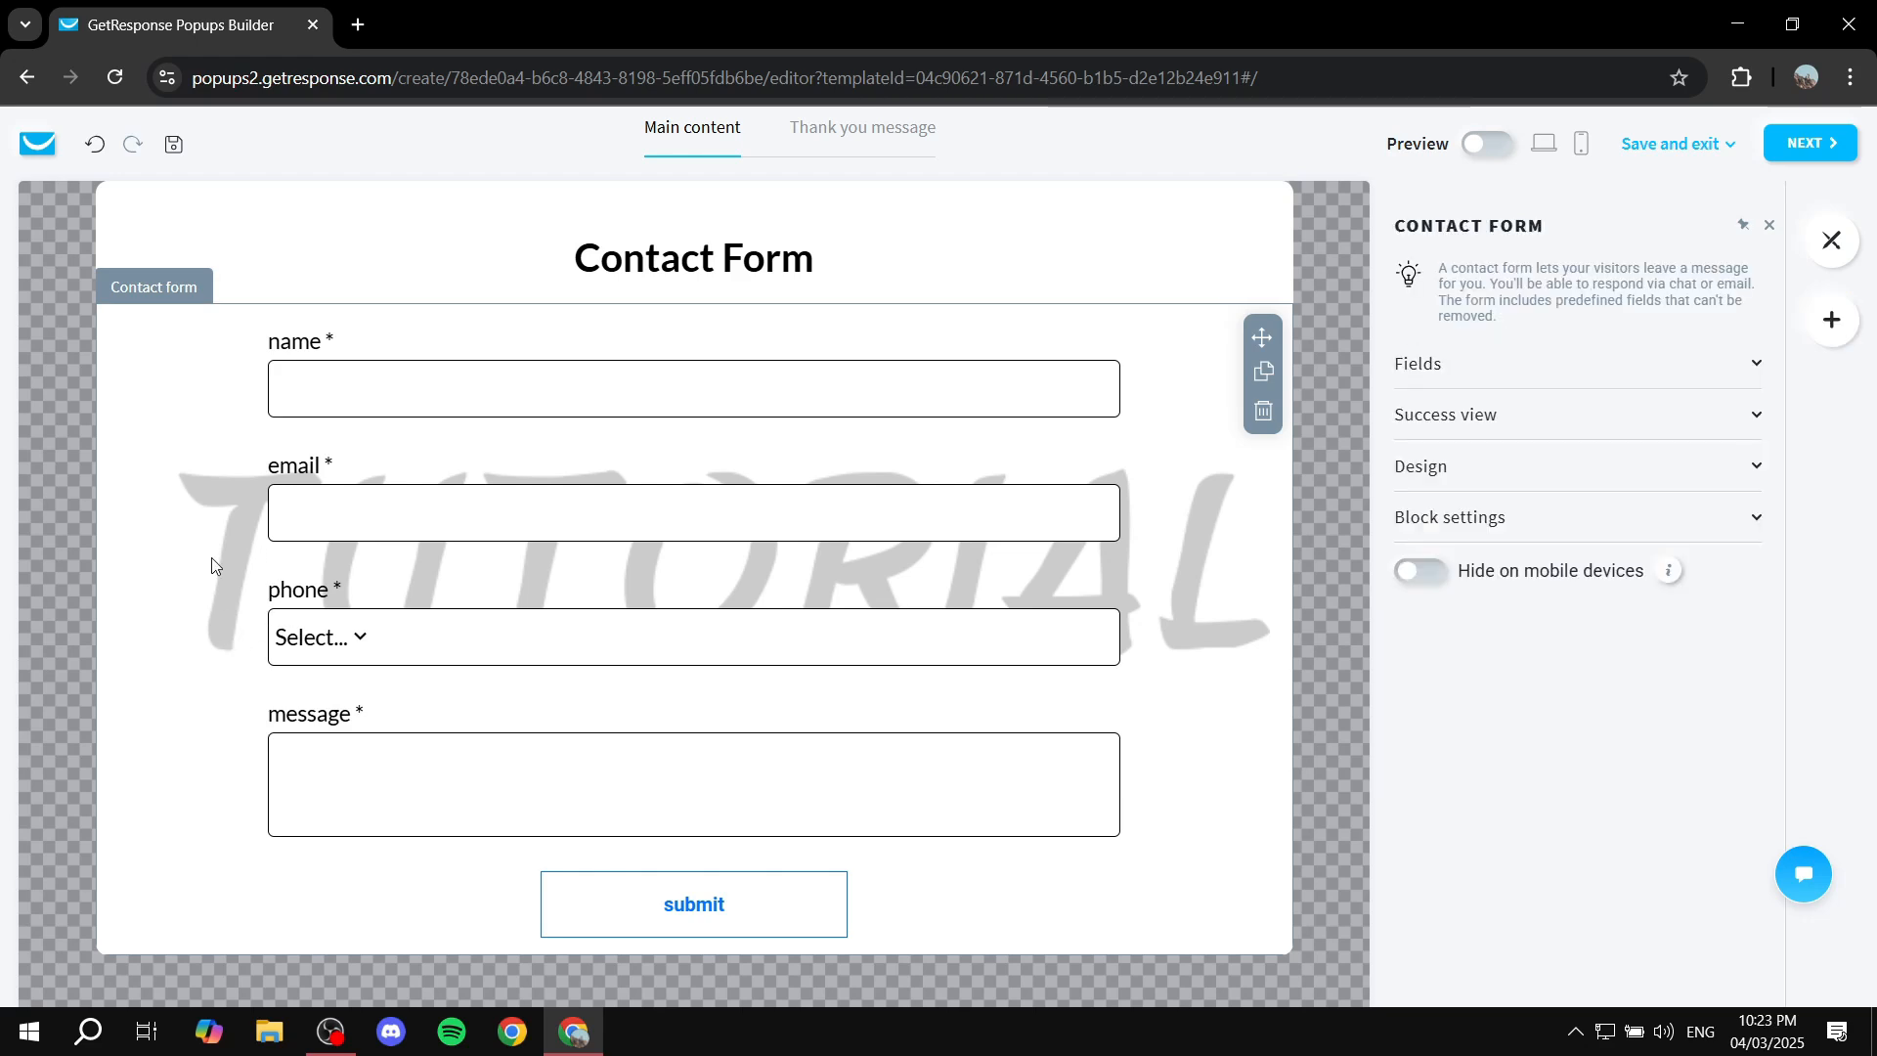
{"action": "left_click", "coordinate": [1739, 363]}
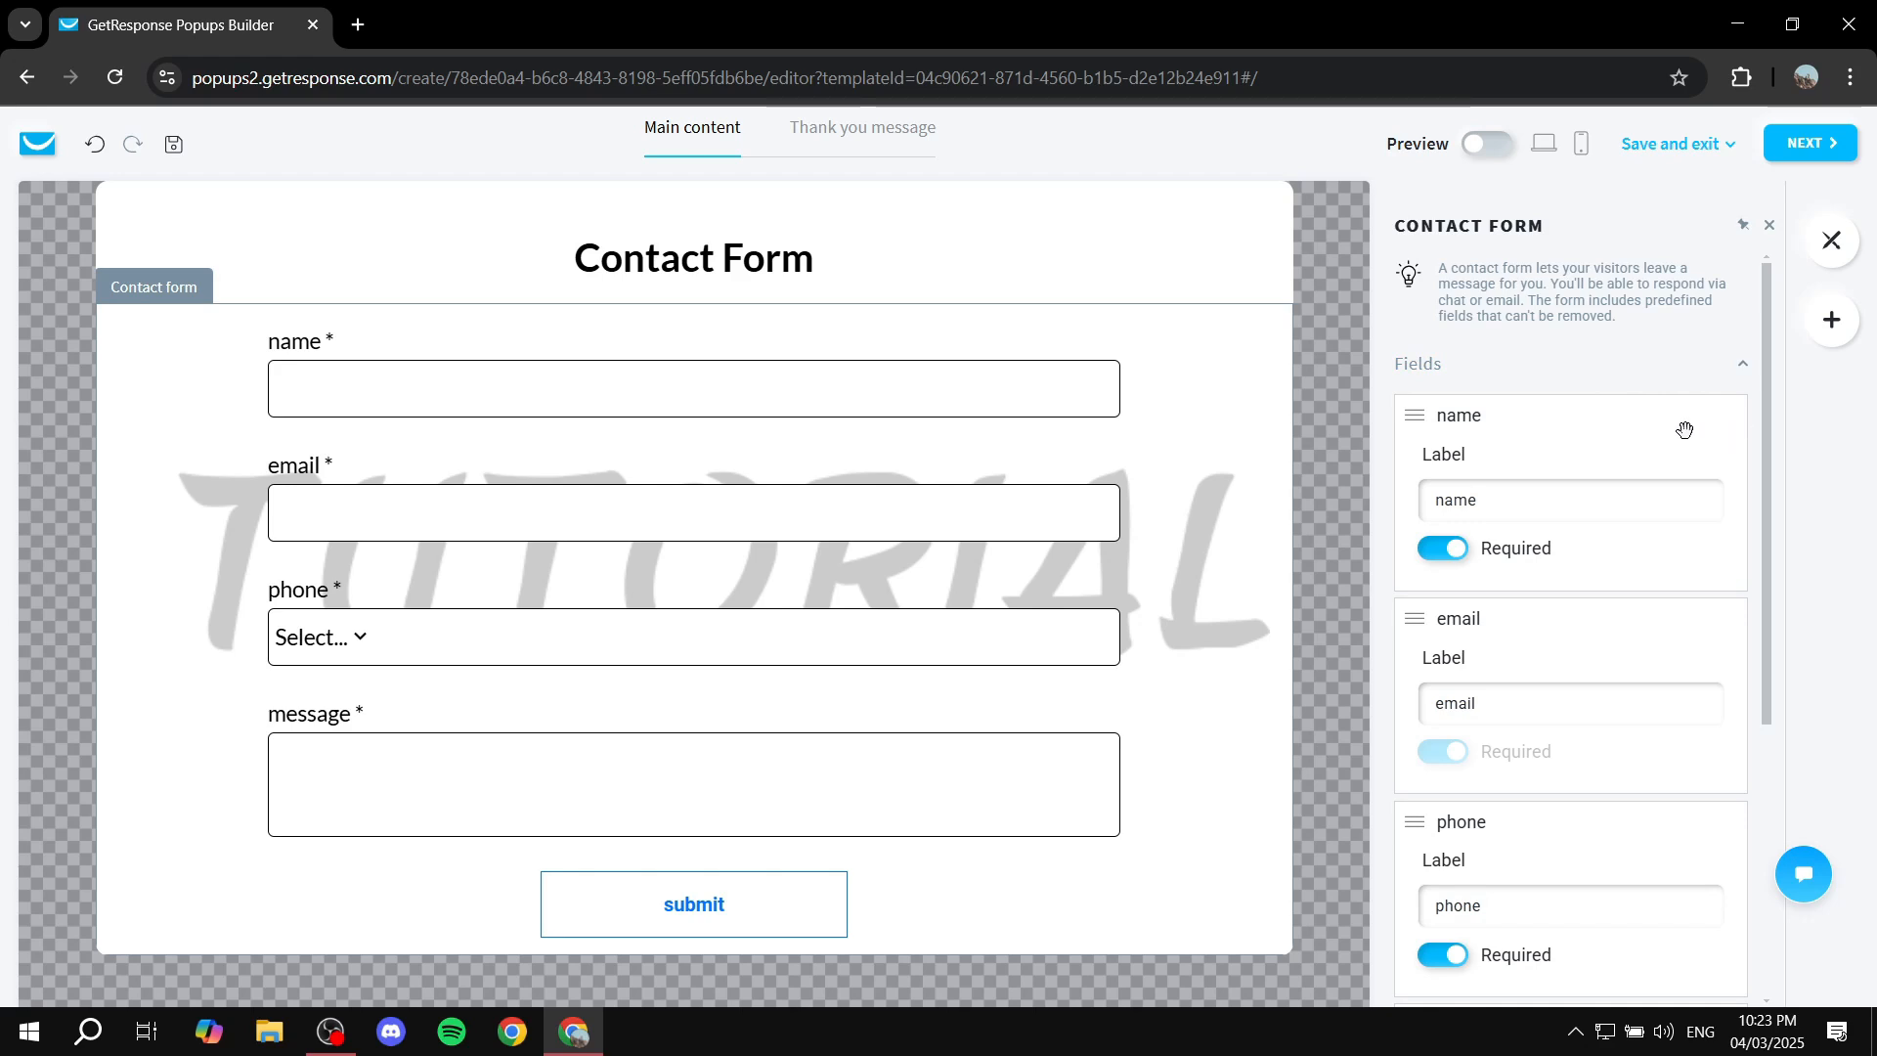
{"action": "scroll", "coordinate": [1667, 414], "scroll_direction": "down", "scroll_amount": 4}
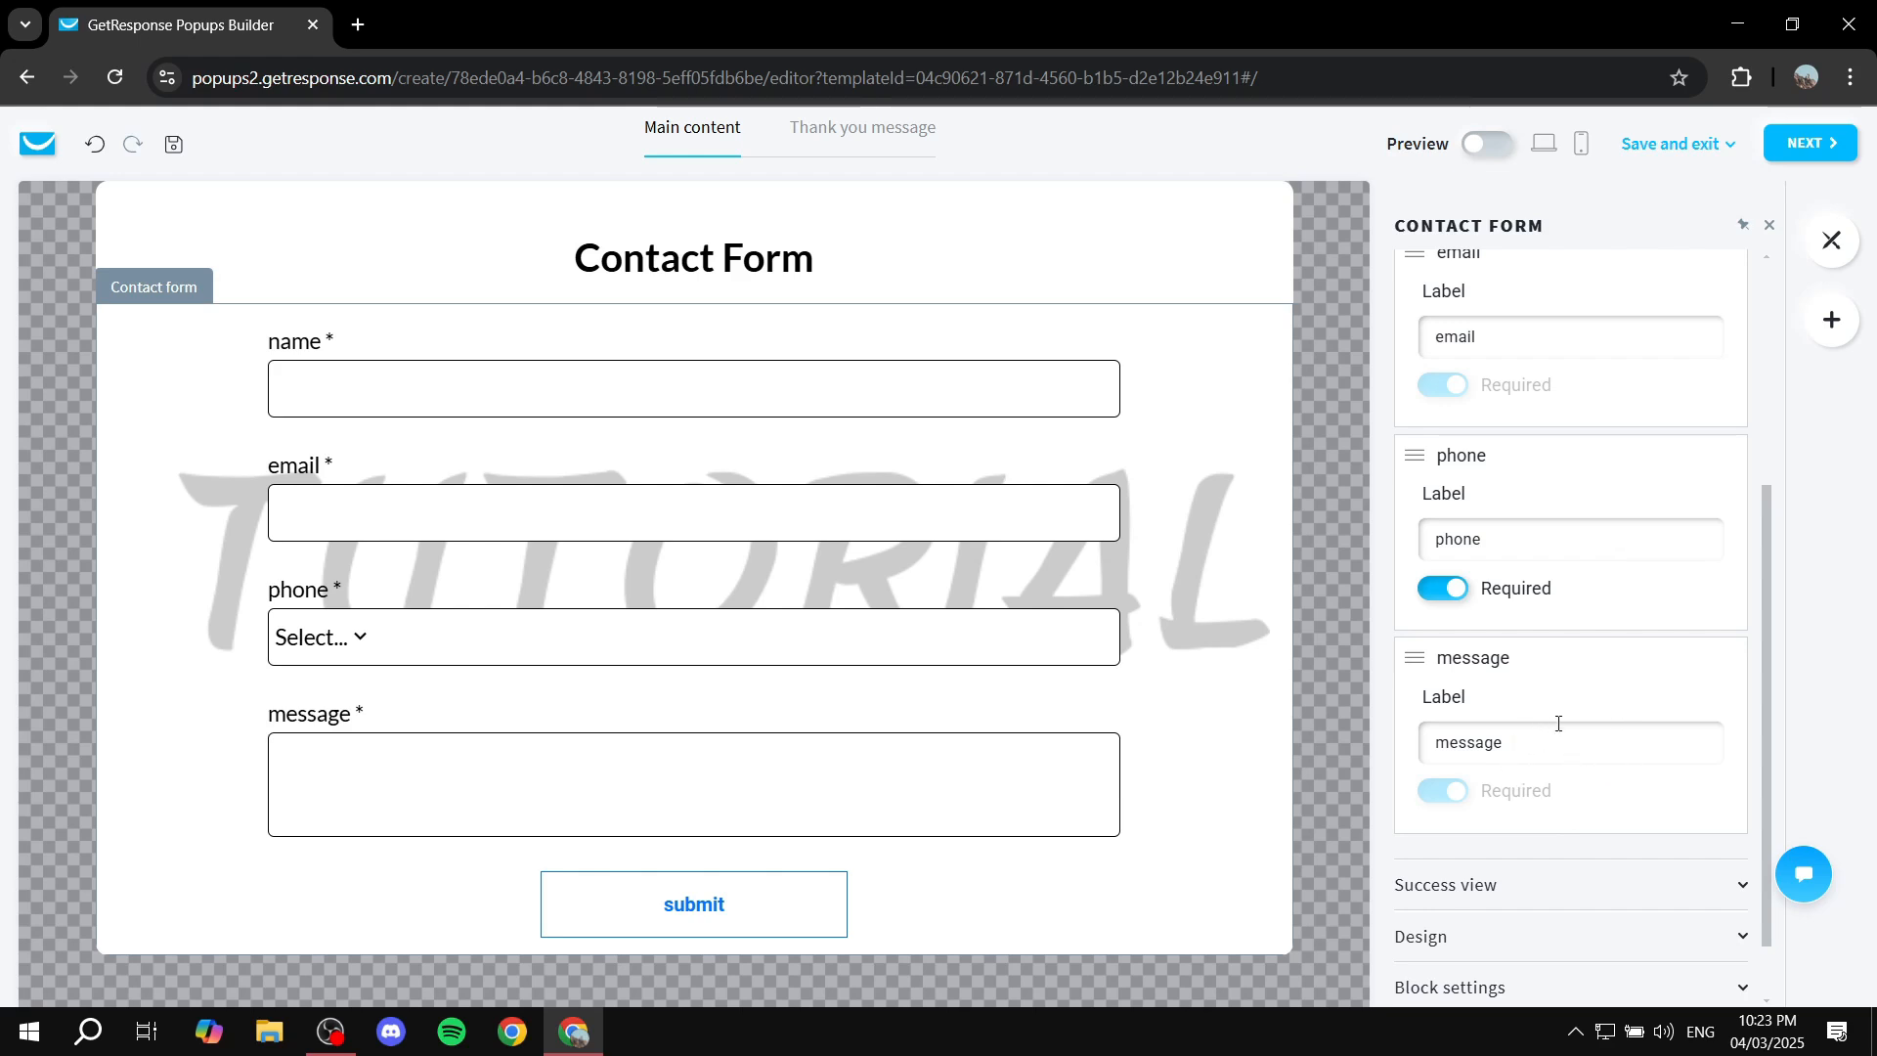
{"action": "scroll", "coordinate": [1558, 720], "scroll_direction": "up", "scroll_amount": 5}
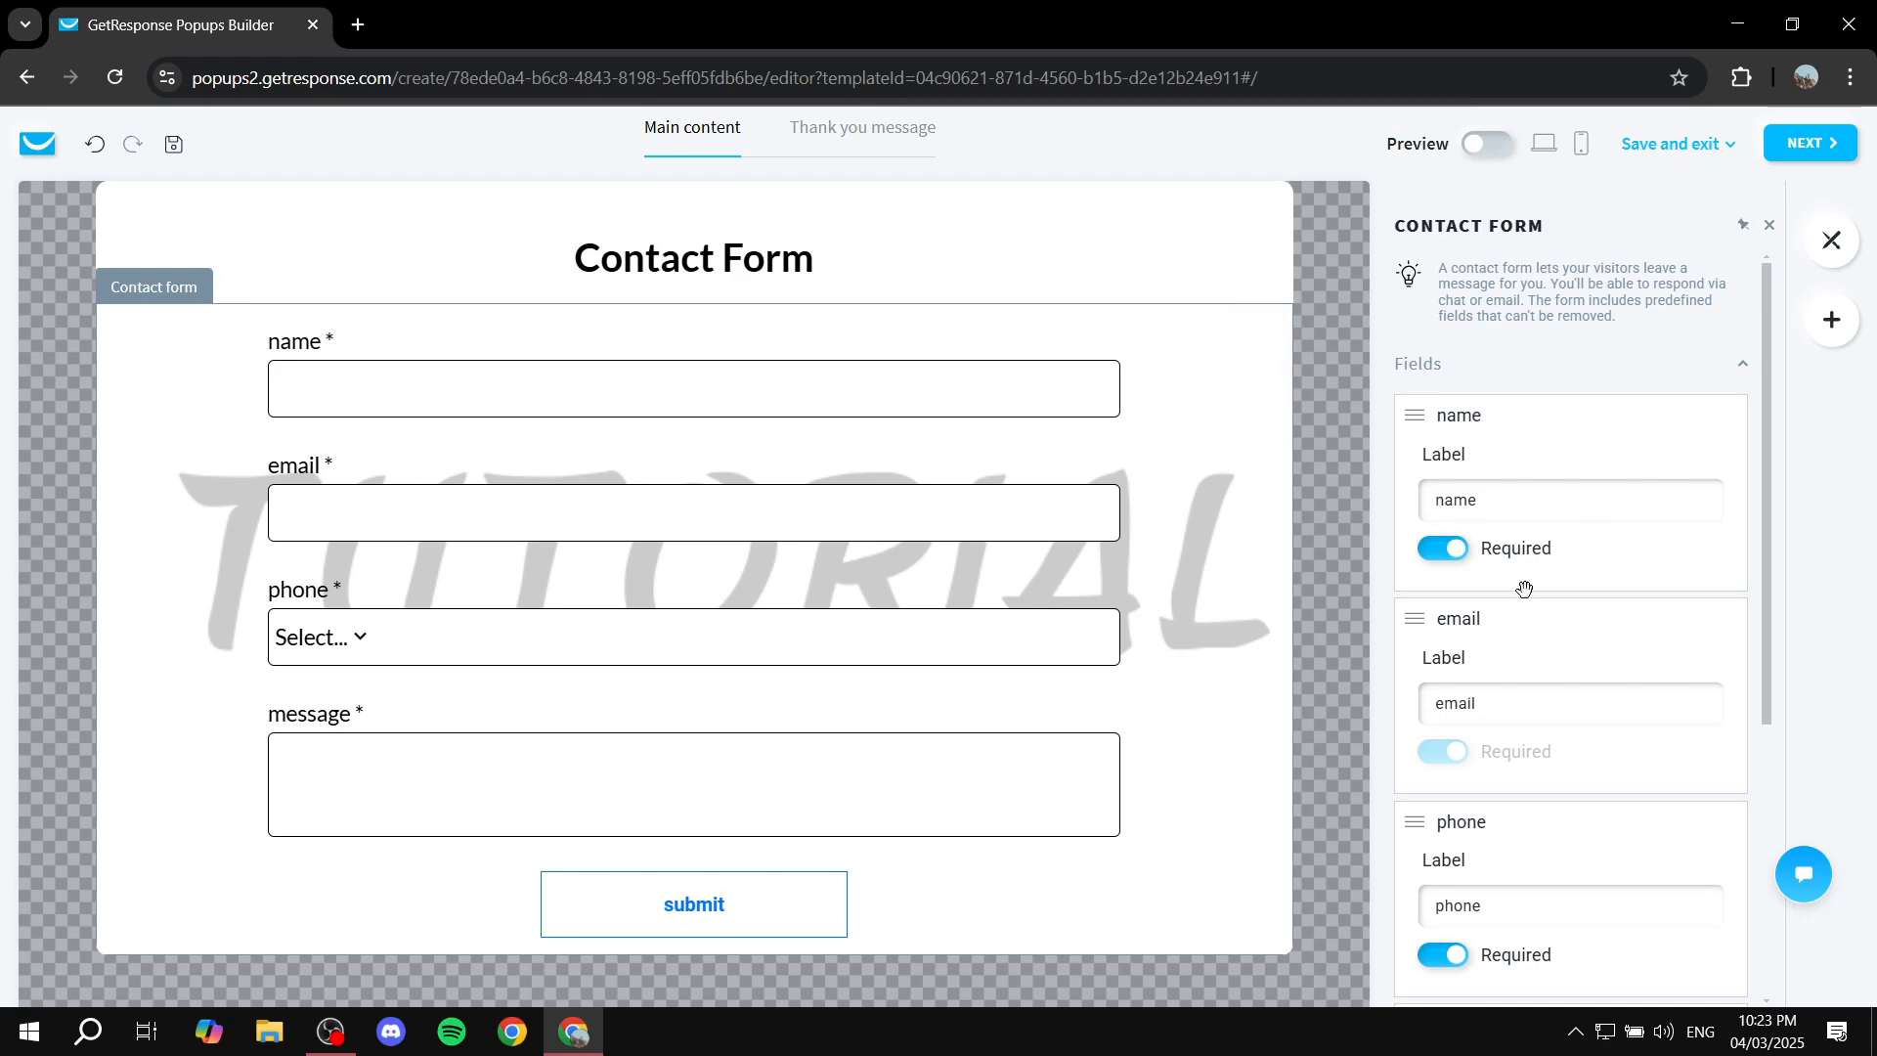
{"action": "left_click", "coordinate": [1482, 500]}
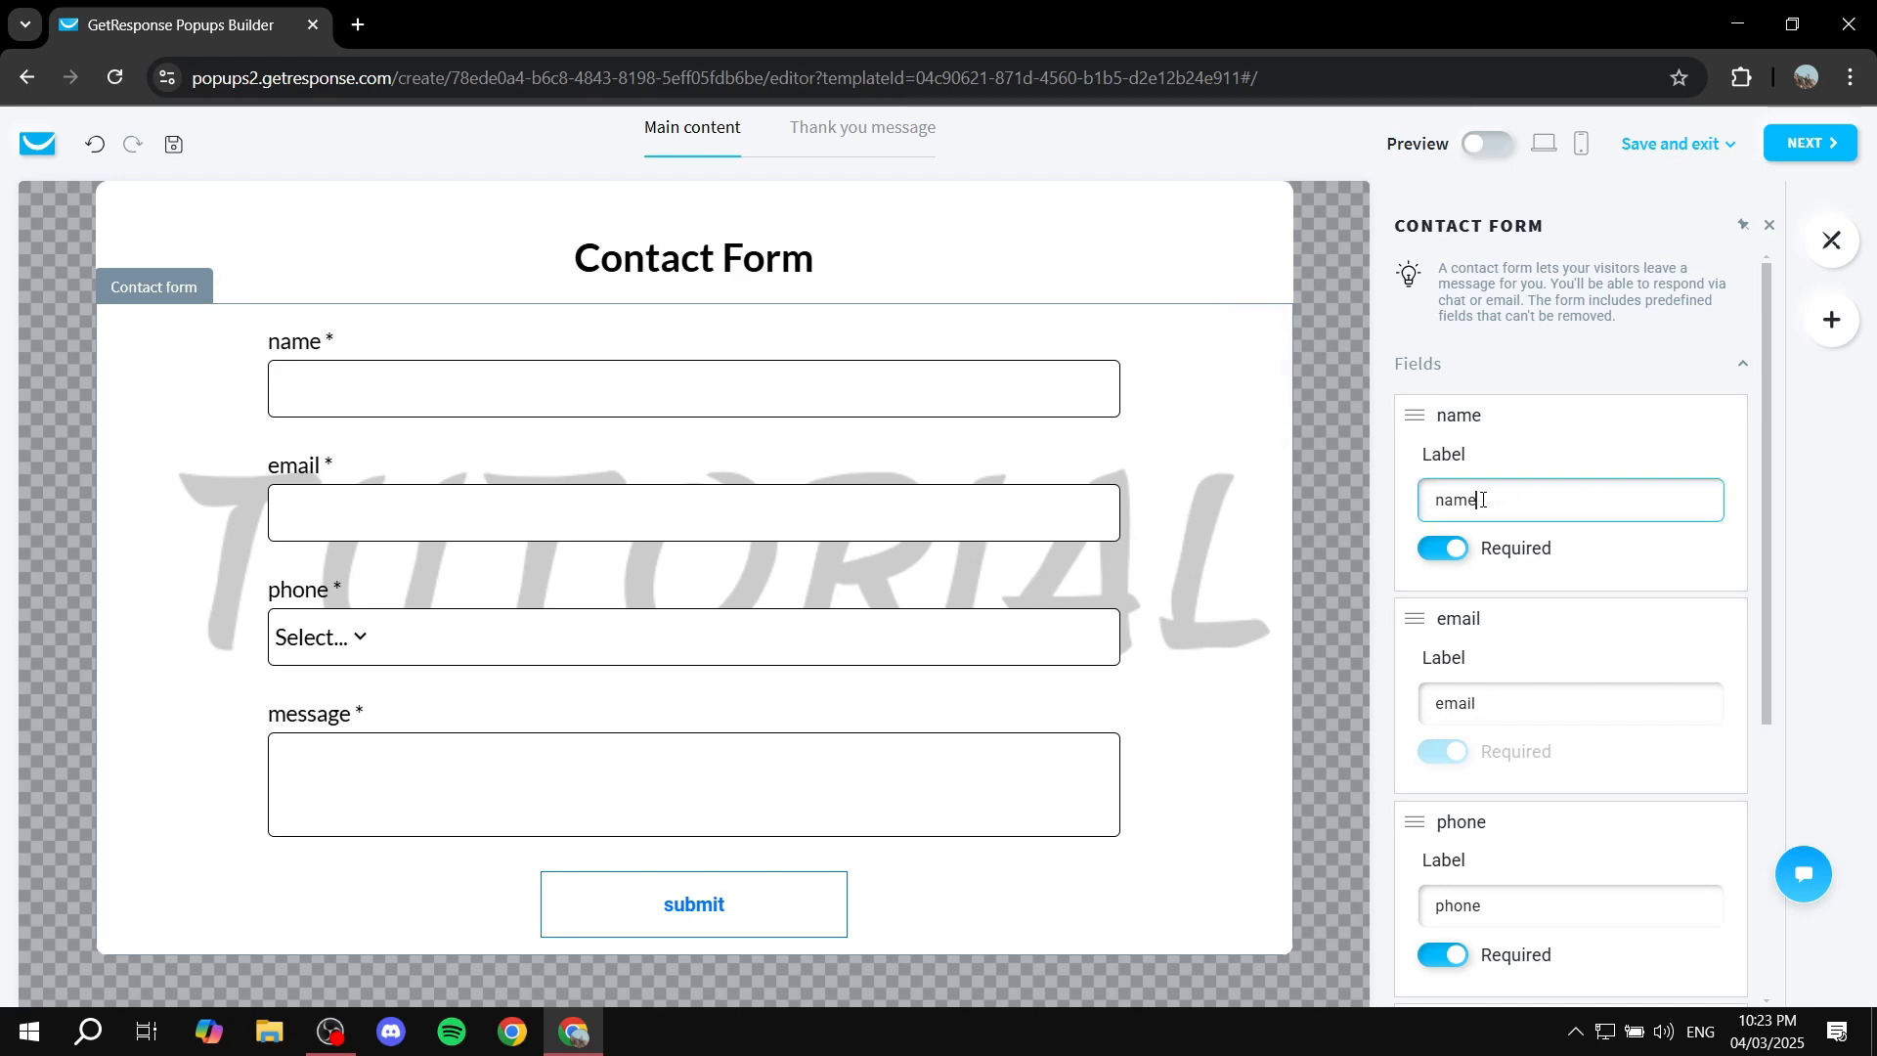
{"action": "key", "text": "ctrl+a"}
{"action": "key", "text": "BackSpace"}
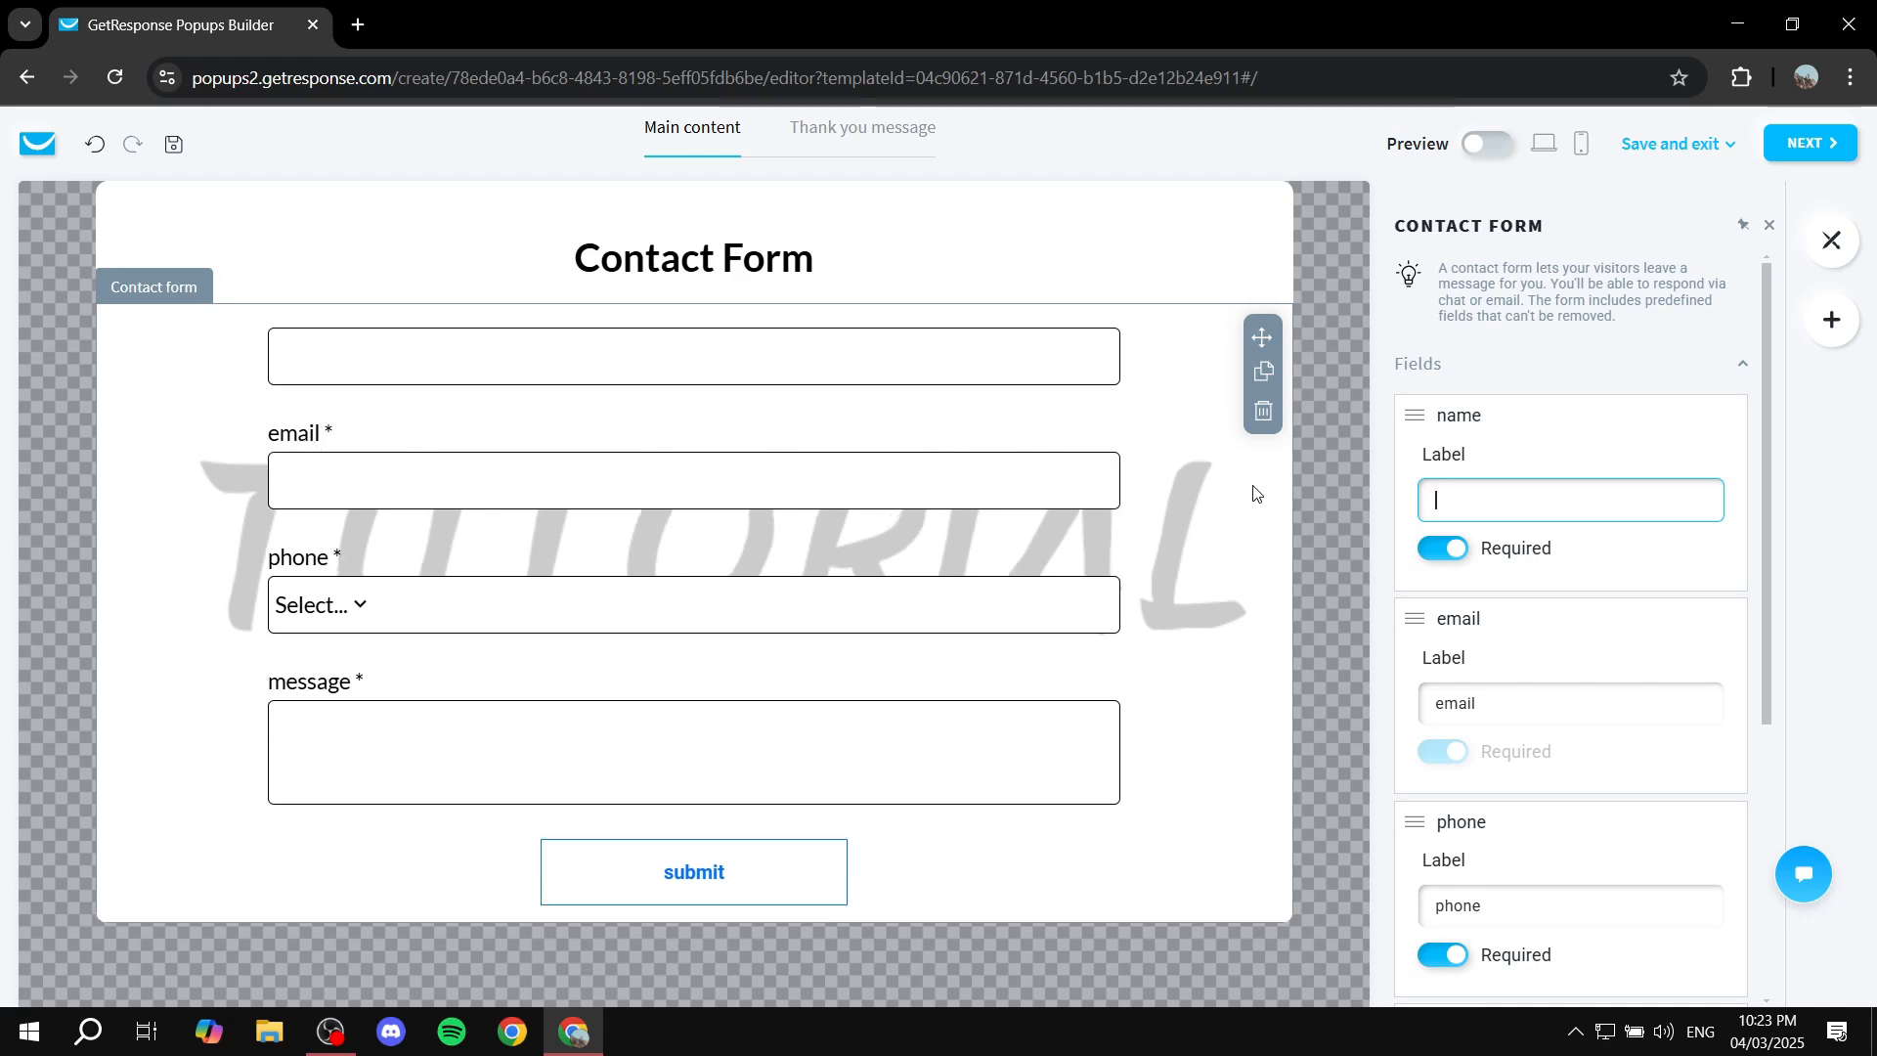
{"action": "type", "text": "First Name"}
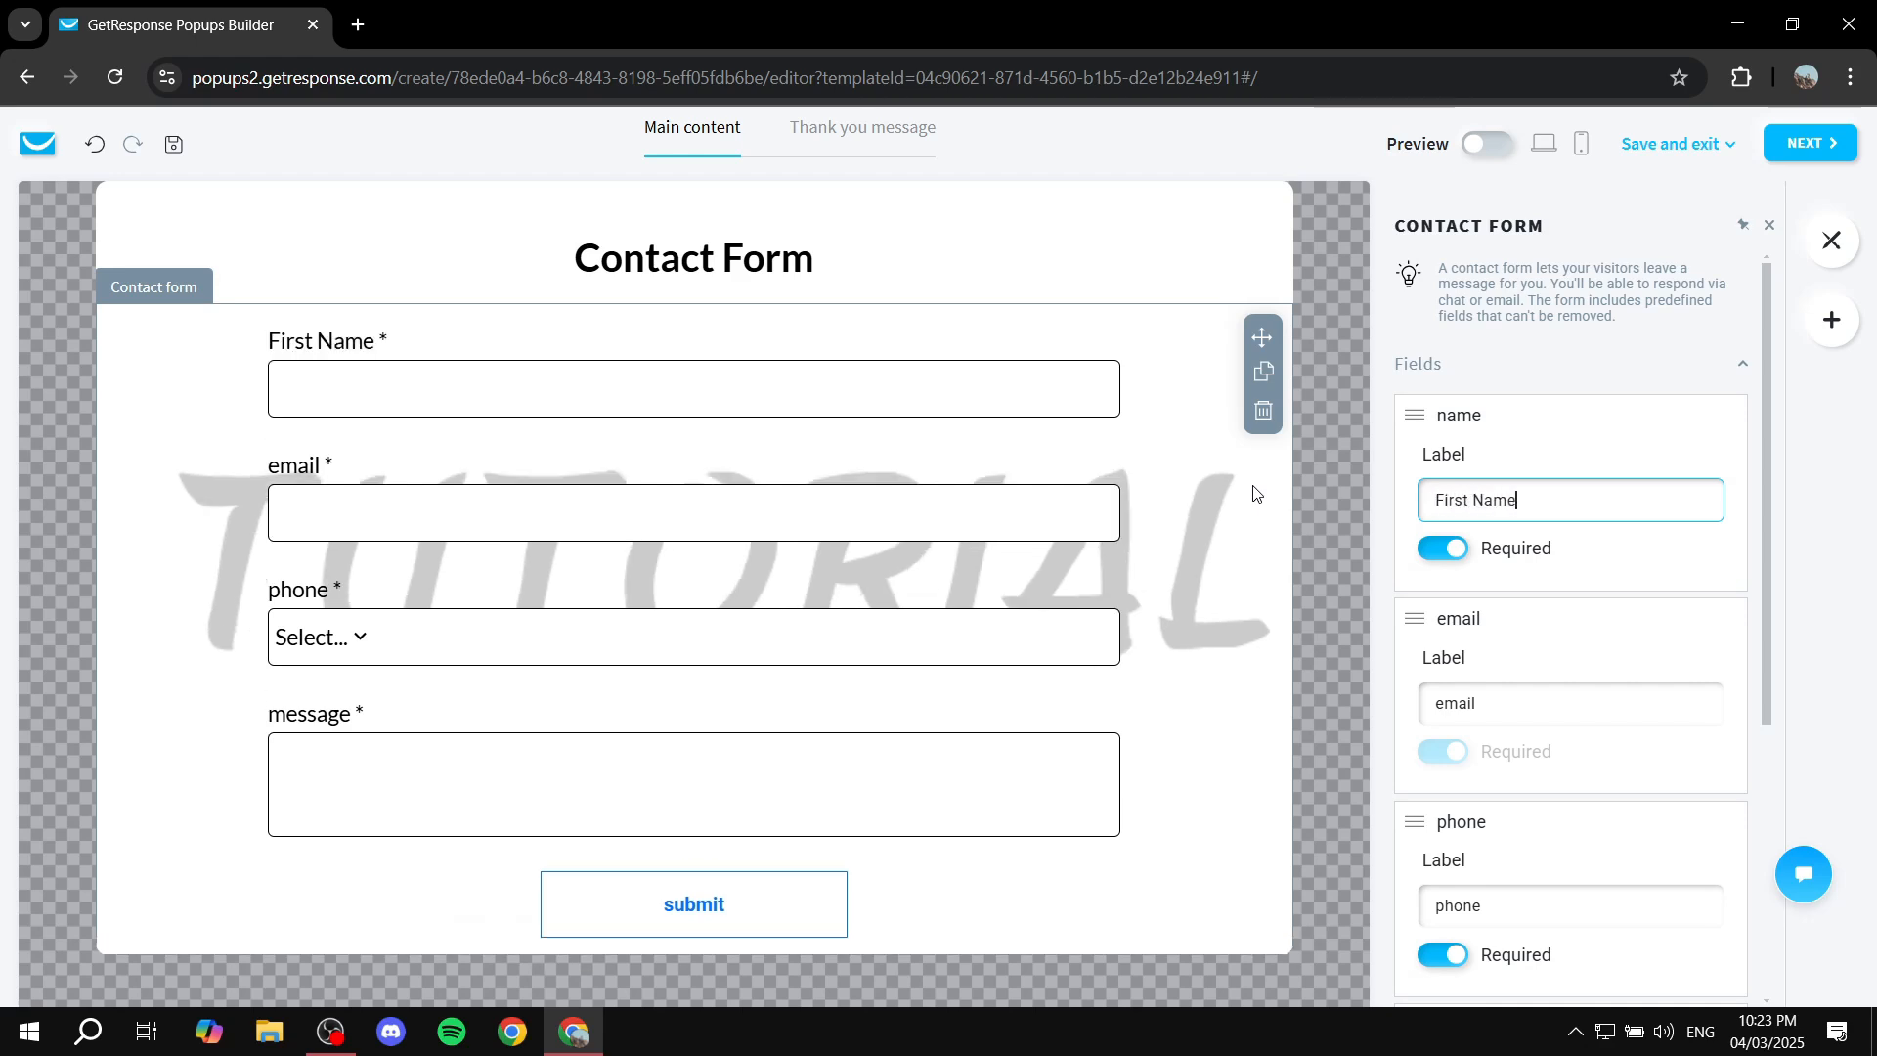
{"action": "left_click", "coordinate": [1441, 713]}
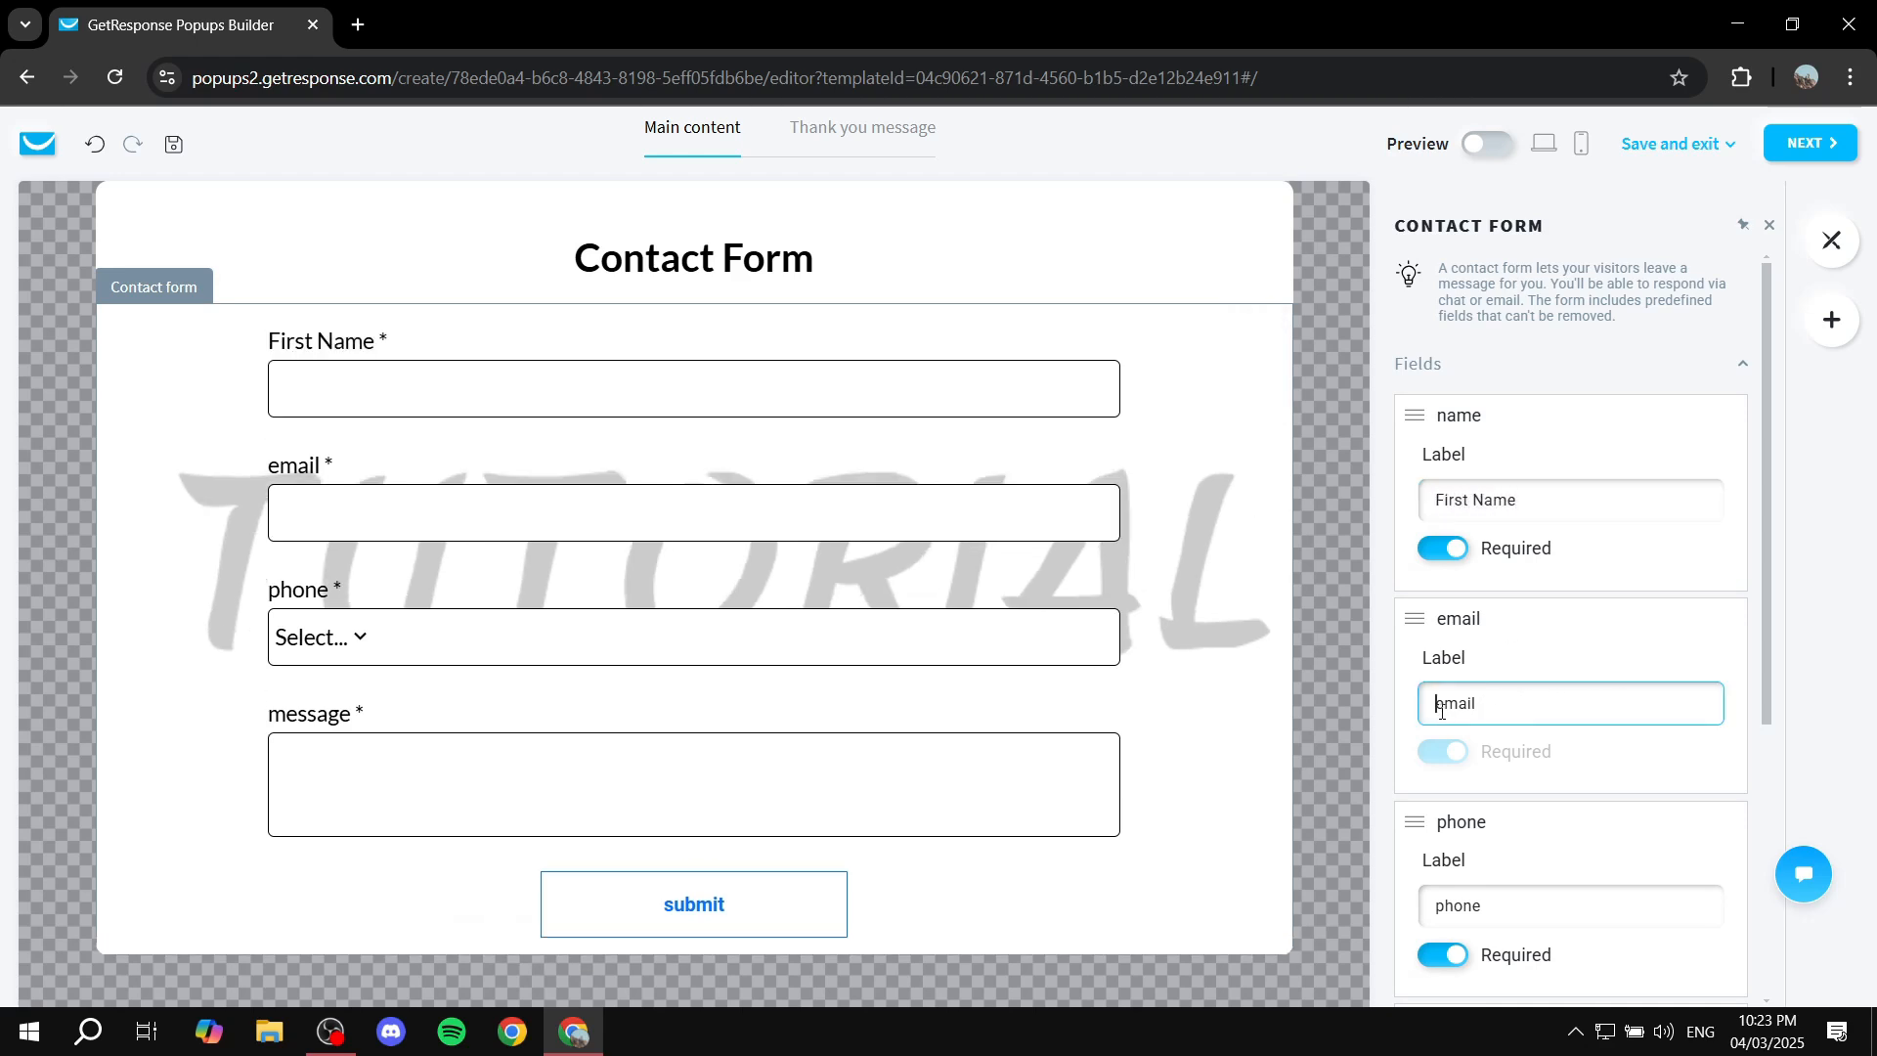
{"action": "type", "text": "E"}
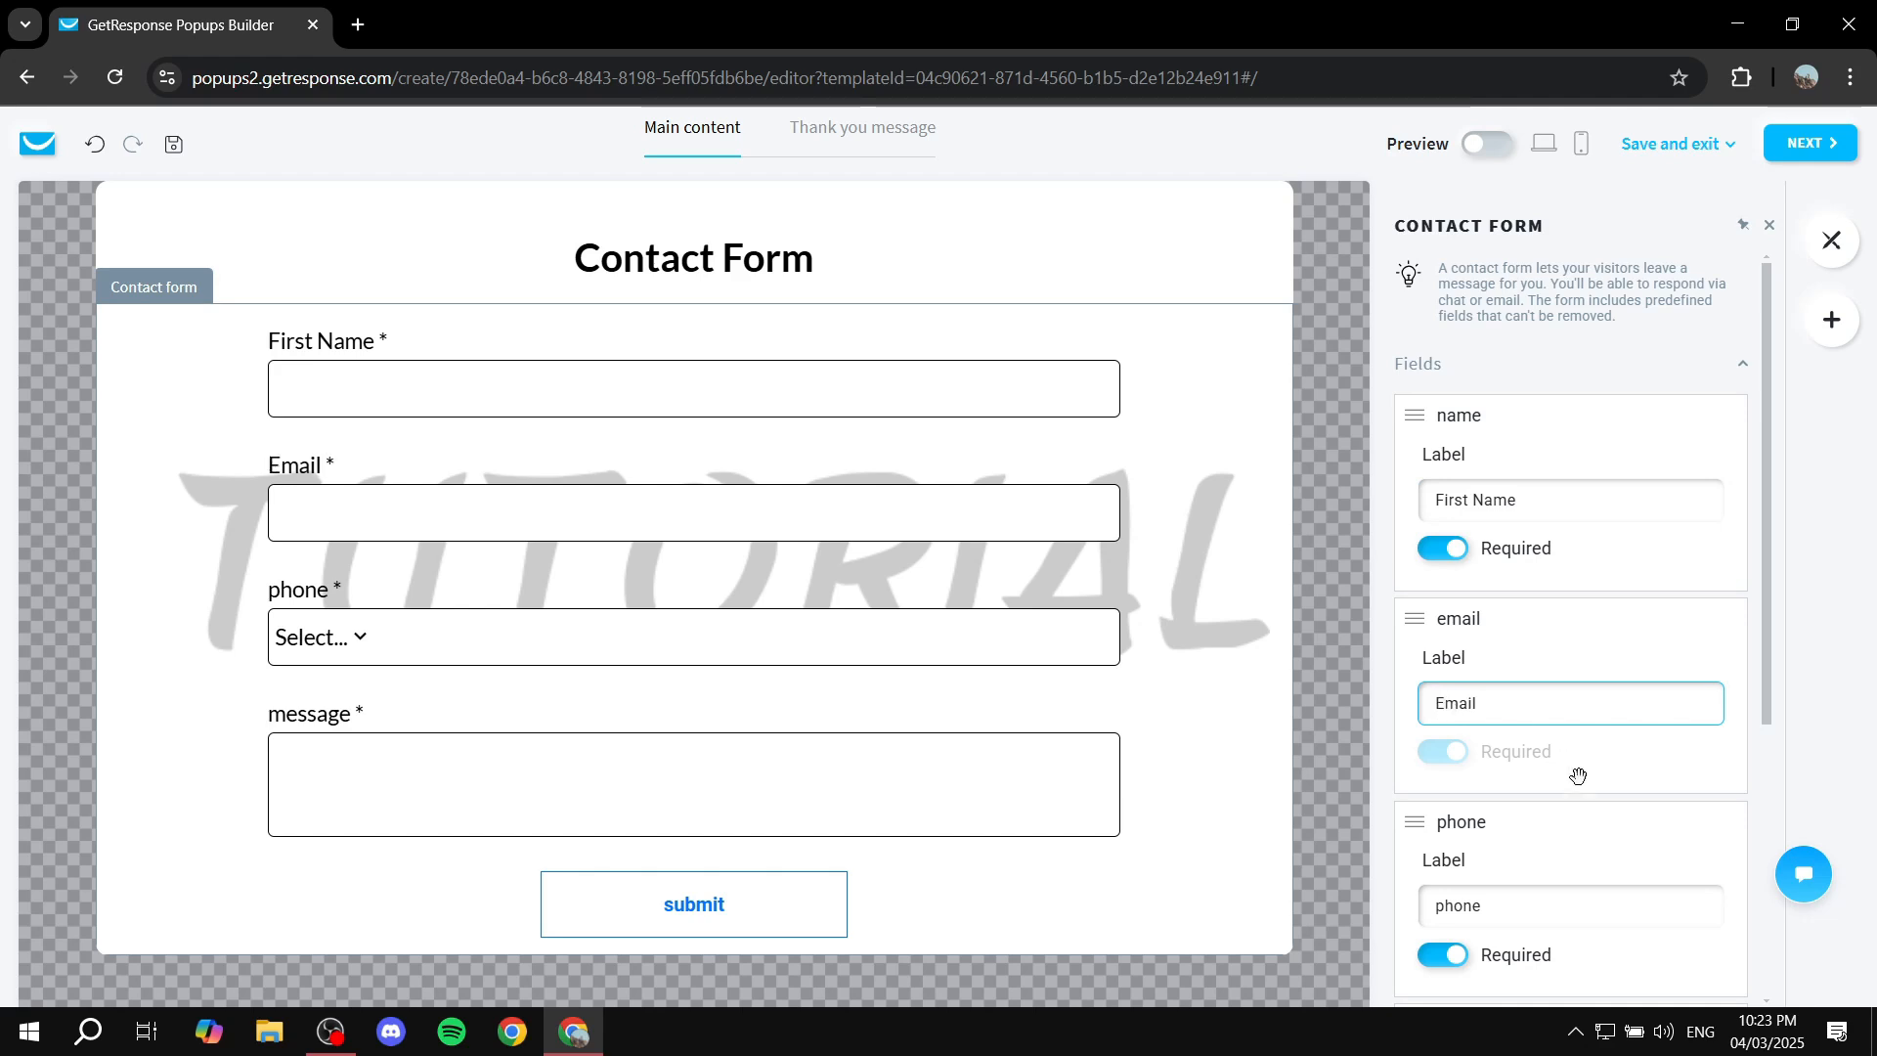
{"action": "scroll", "coordinate": [1571, 809], "scroll_direction": "down", "scroll_amount": 3}
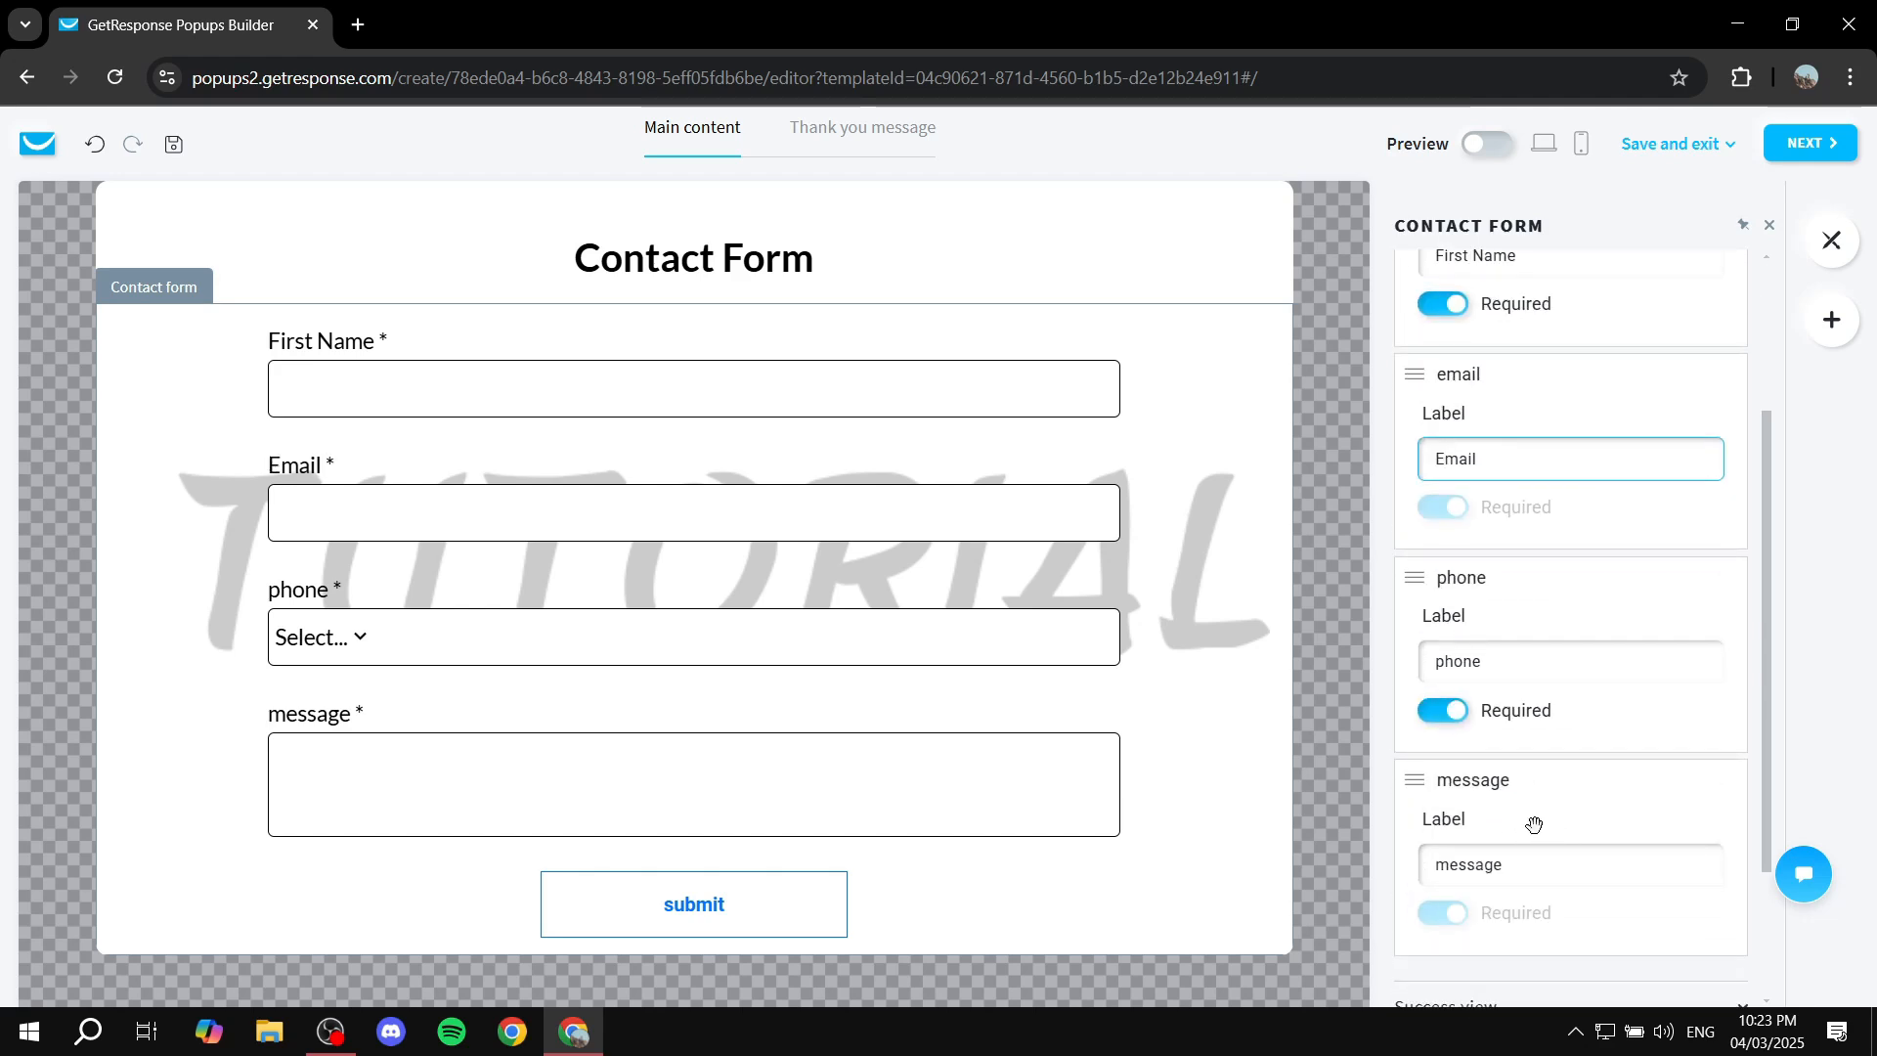
Switch the First Name field's required setting off and back on.
{"action": "left_click_drag", "start_coordinate": [261, 330], "coordinate": [457, 341]}
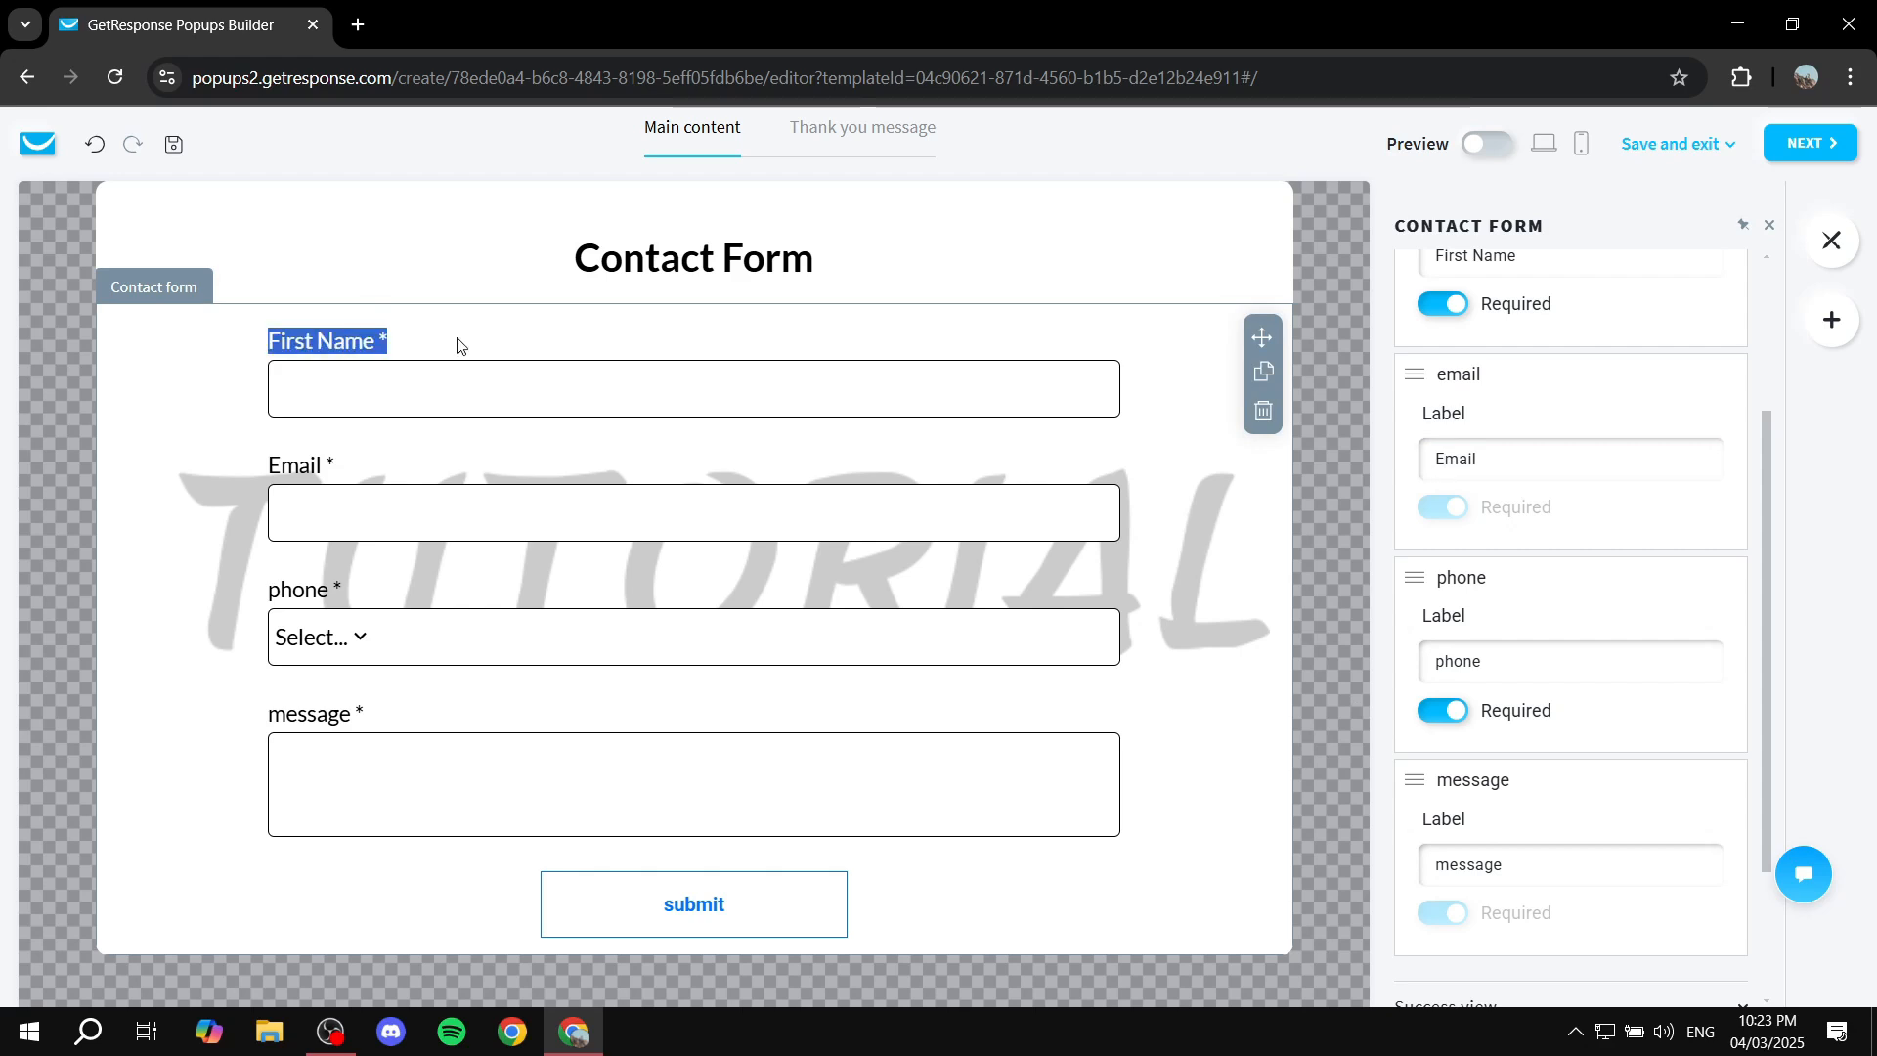
{"action": "left_click", "coordinate": [457, 341]}
{"action": "scroll", "coordinate": [1498, 443], "scroll_direction": "up", "scroll_amount": 3}
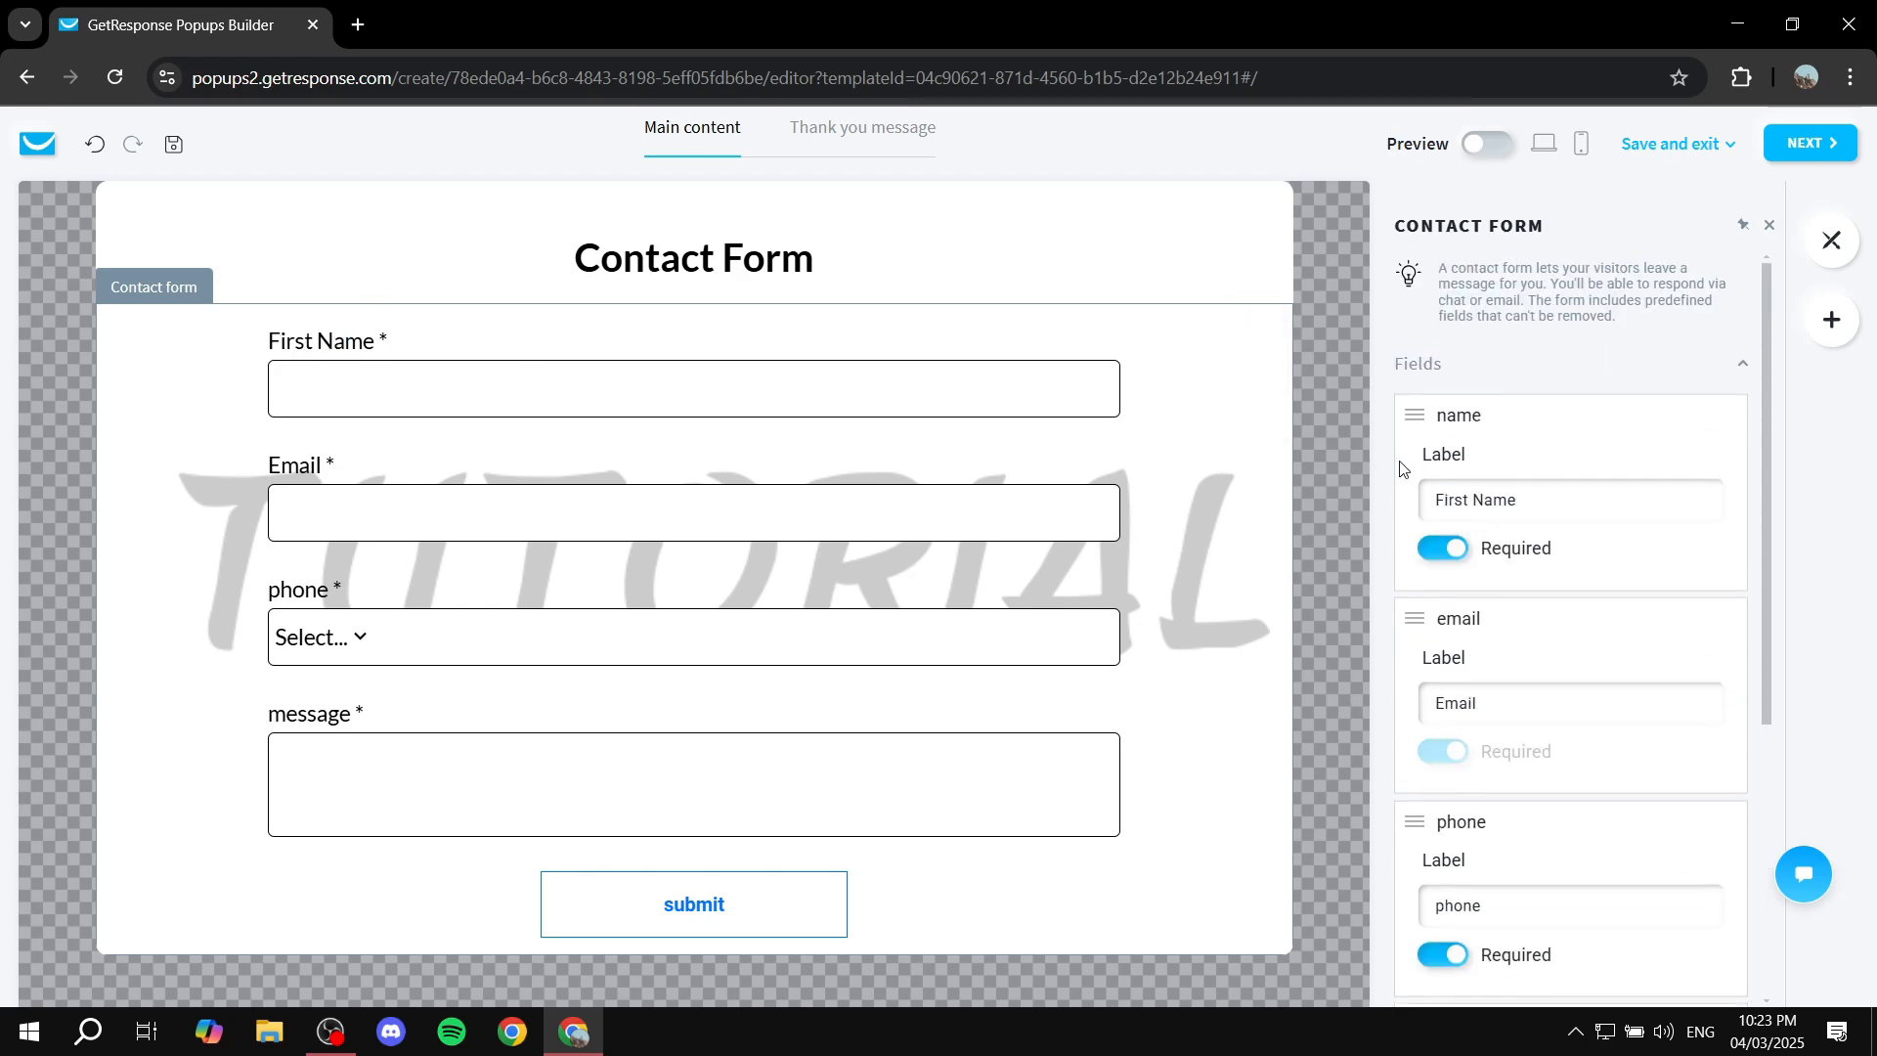
{"action": "left_click", "coordinate": [1453, 555]}
{"action": "left_click", "coordinate": [1442, 556]}
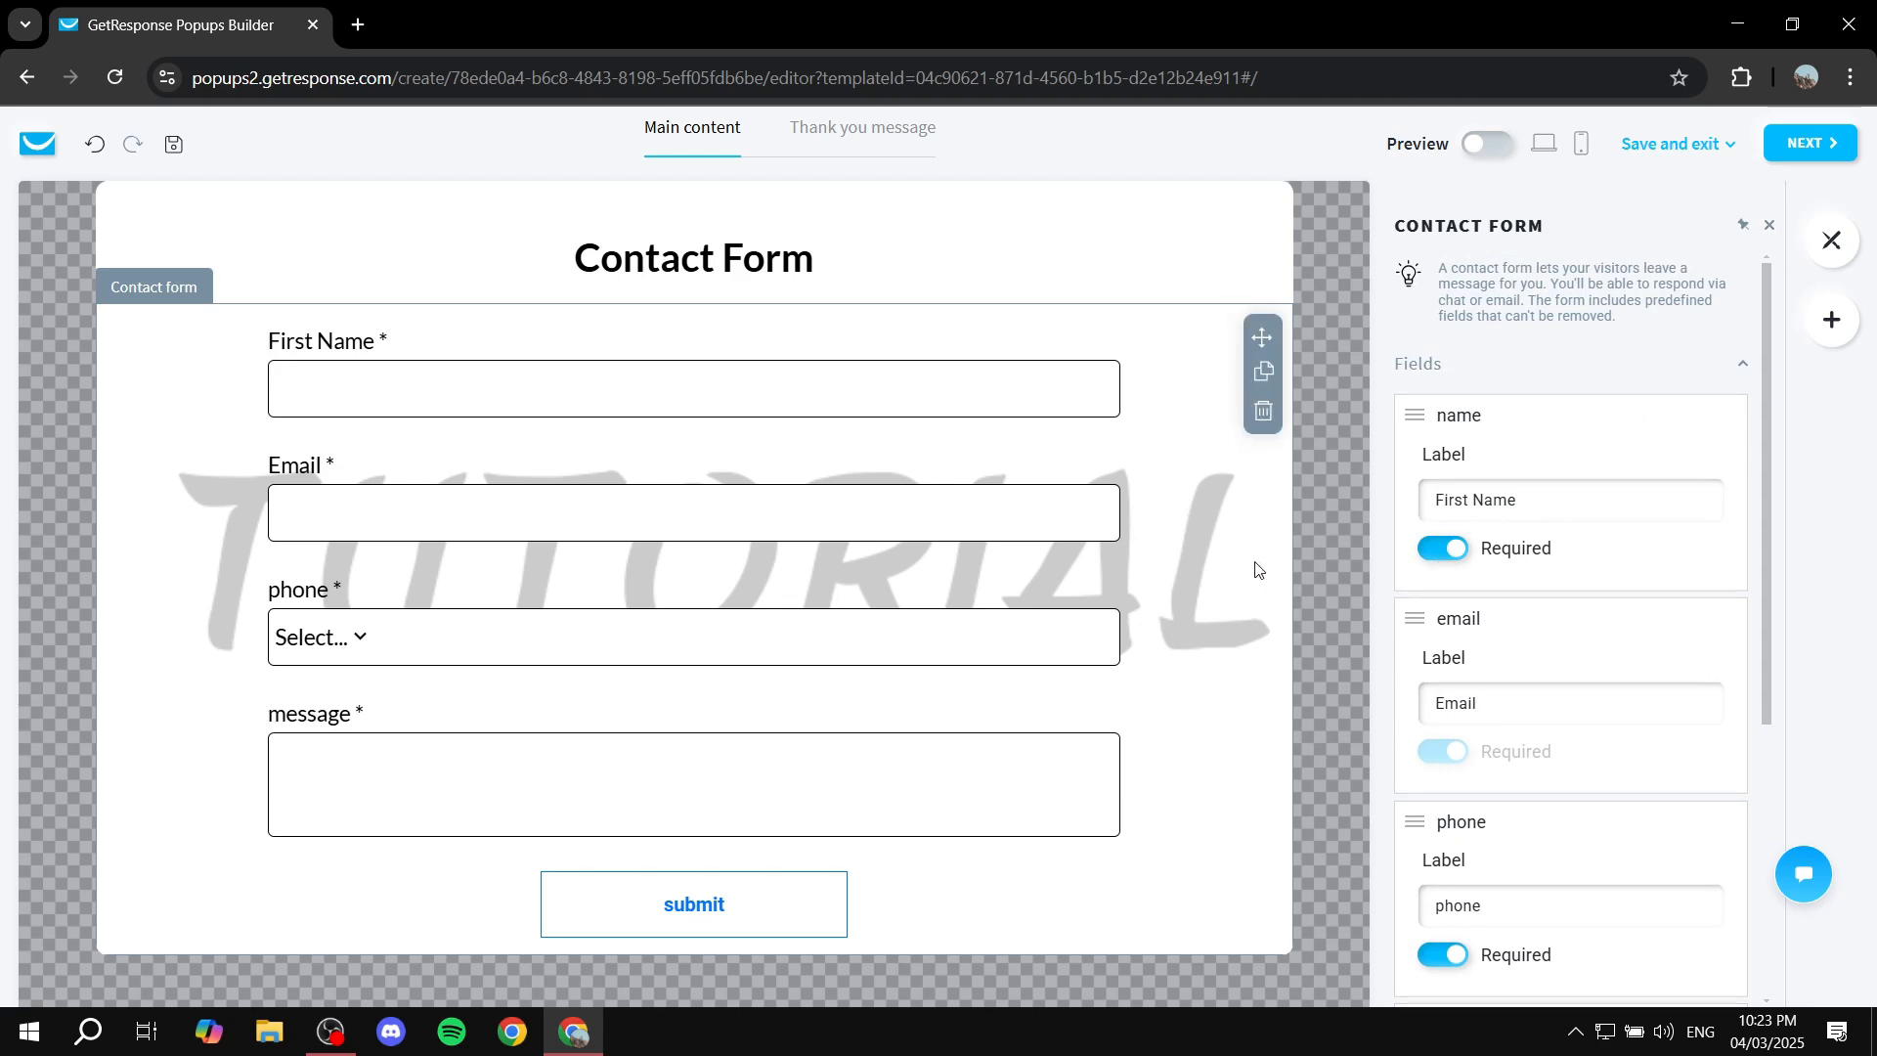
Delete the contact form block and add a Signup form element below the heading instead.
{"action": "left_click", "coordinate": [1268, 427]}
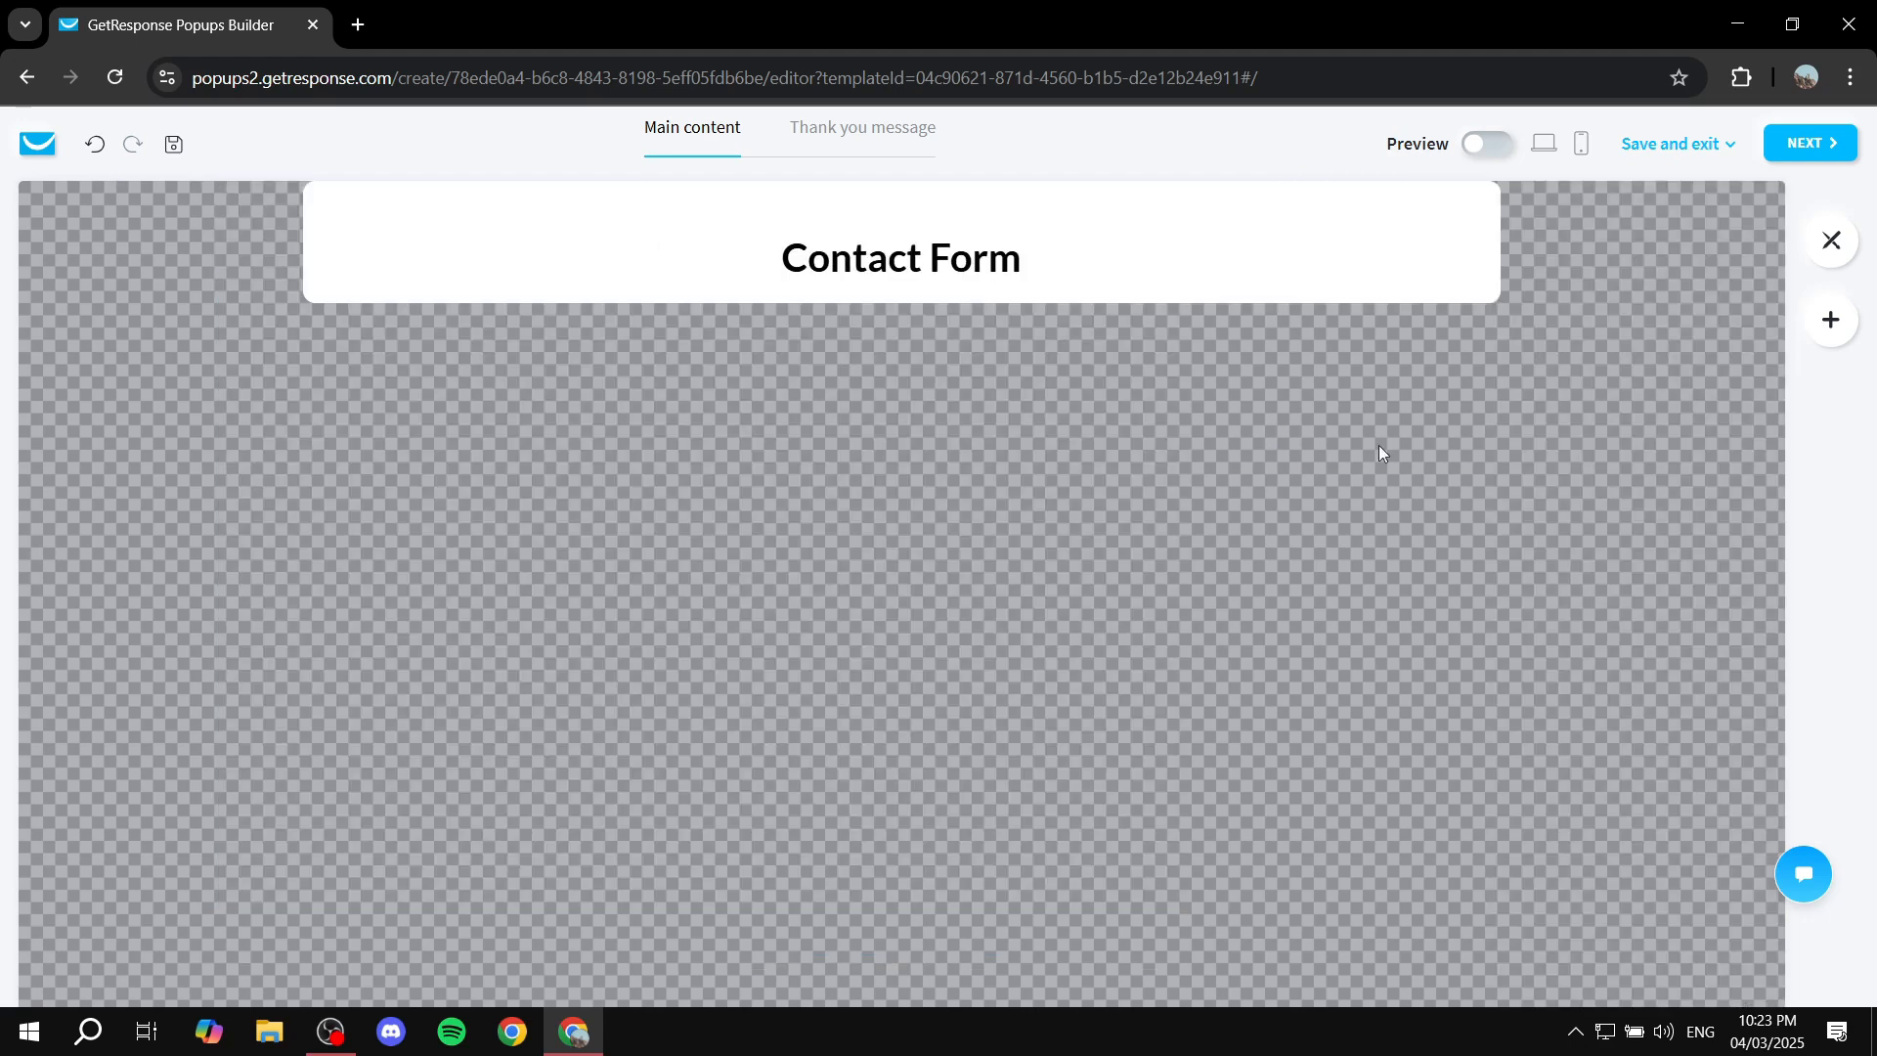
{"action": "left_click", "coordinate": [1831, 315]}
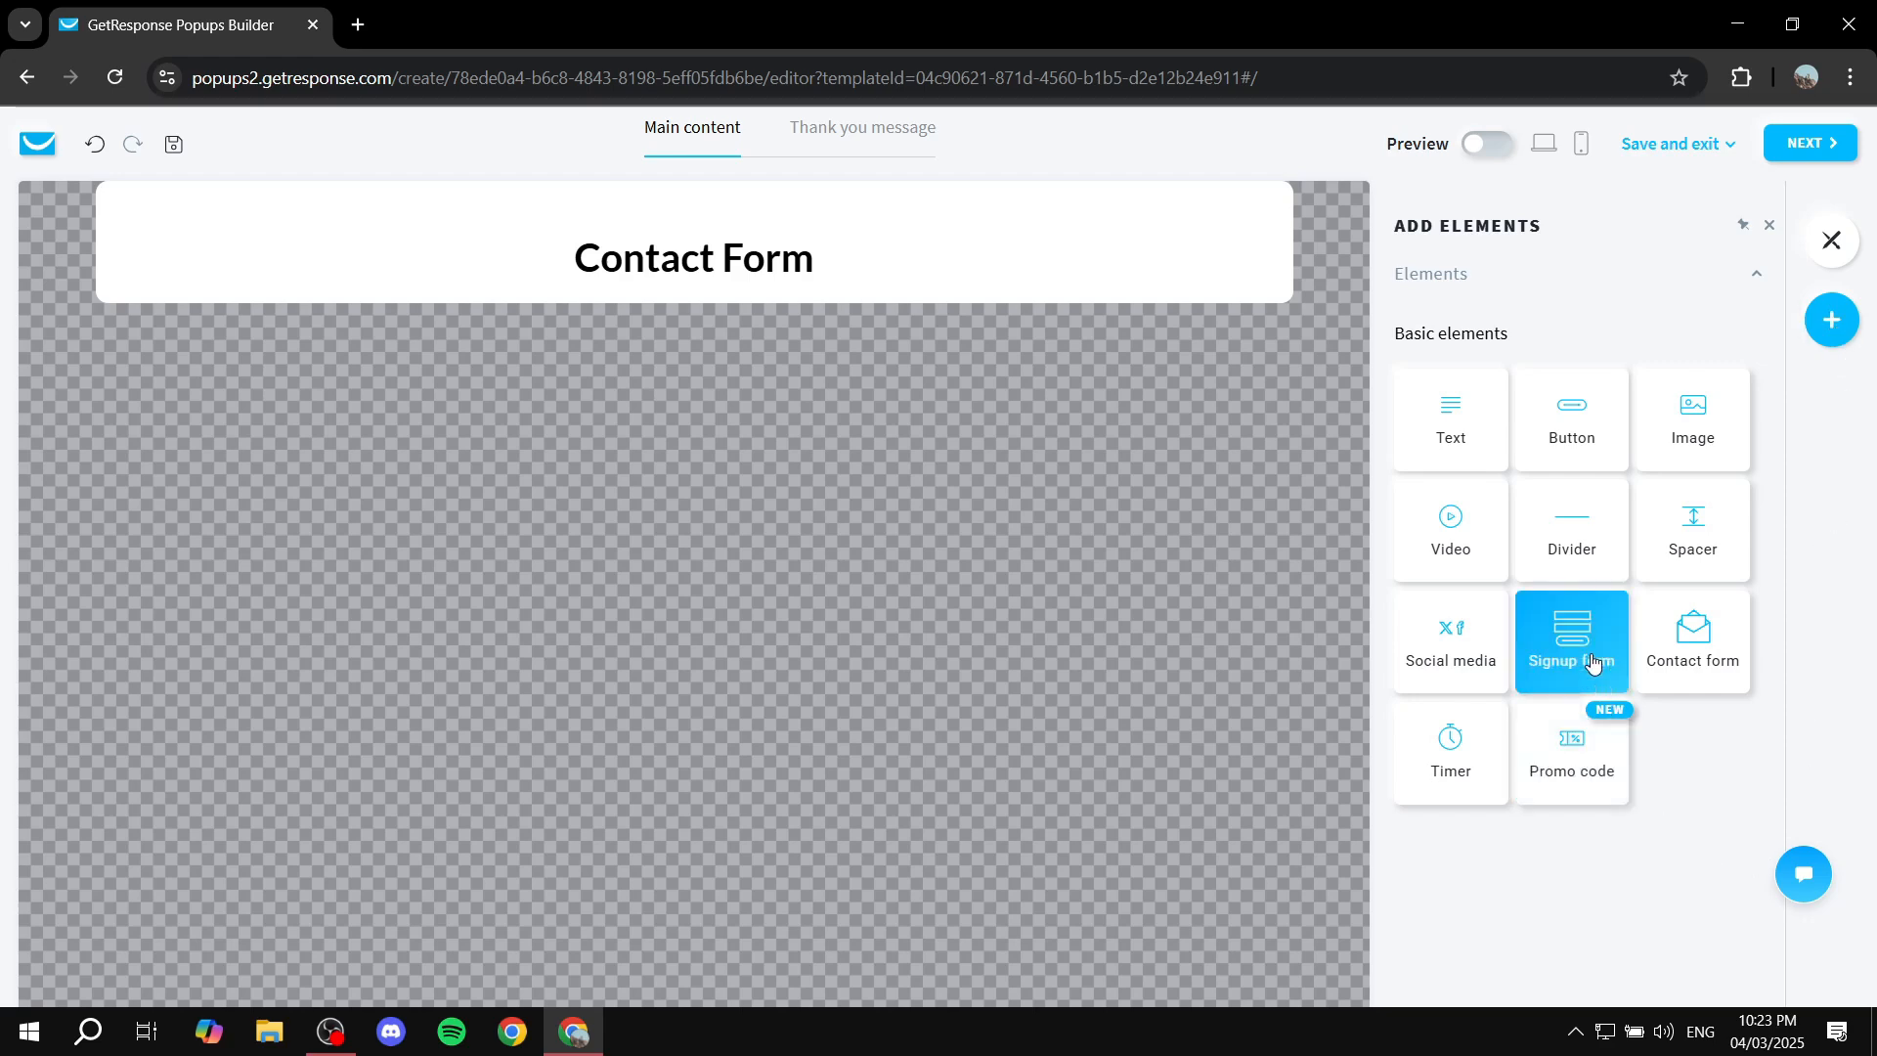
{"action": "left_click_drag", "start_coordinate": [1583, 631], "coordinate": [988, 549]}
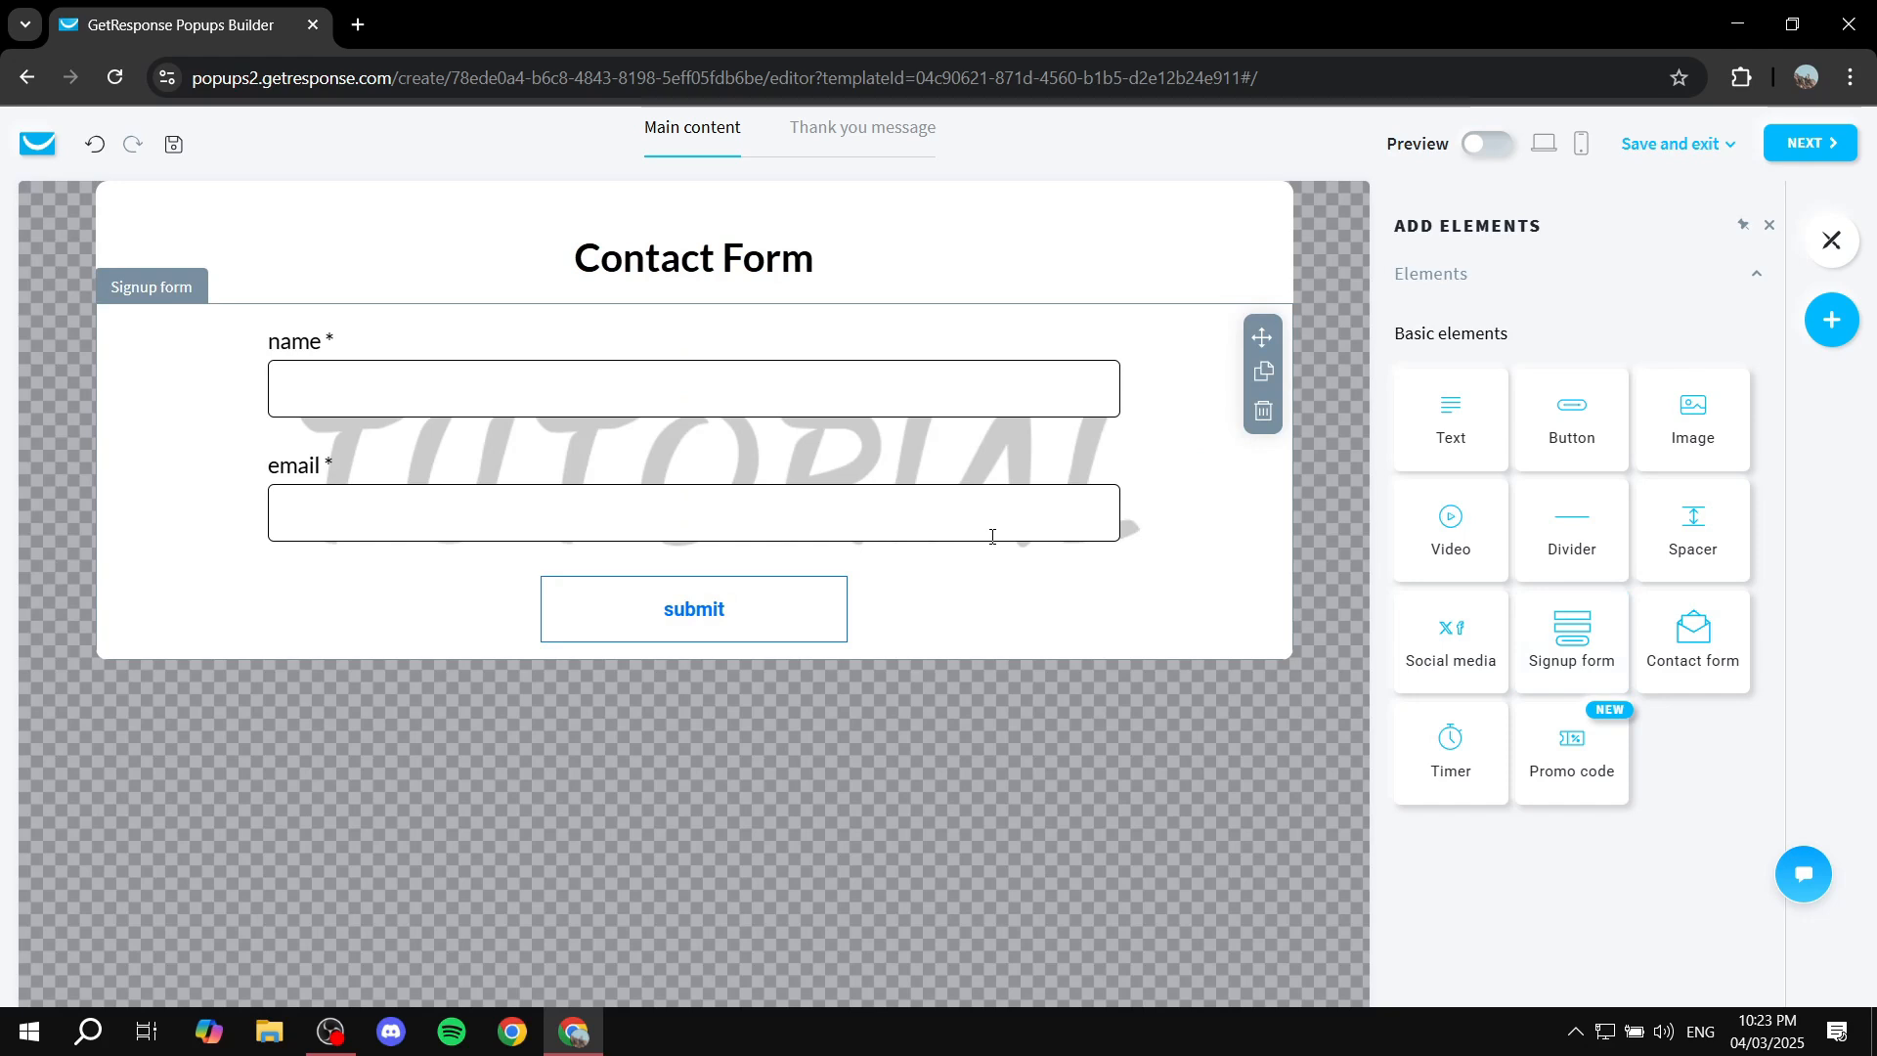
Remove the name field from the signup form and relabel its email field as Email.
{"action": "left_click", "coordinate": [1075, 586]}
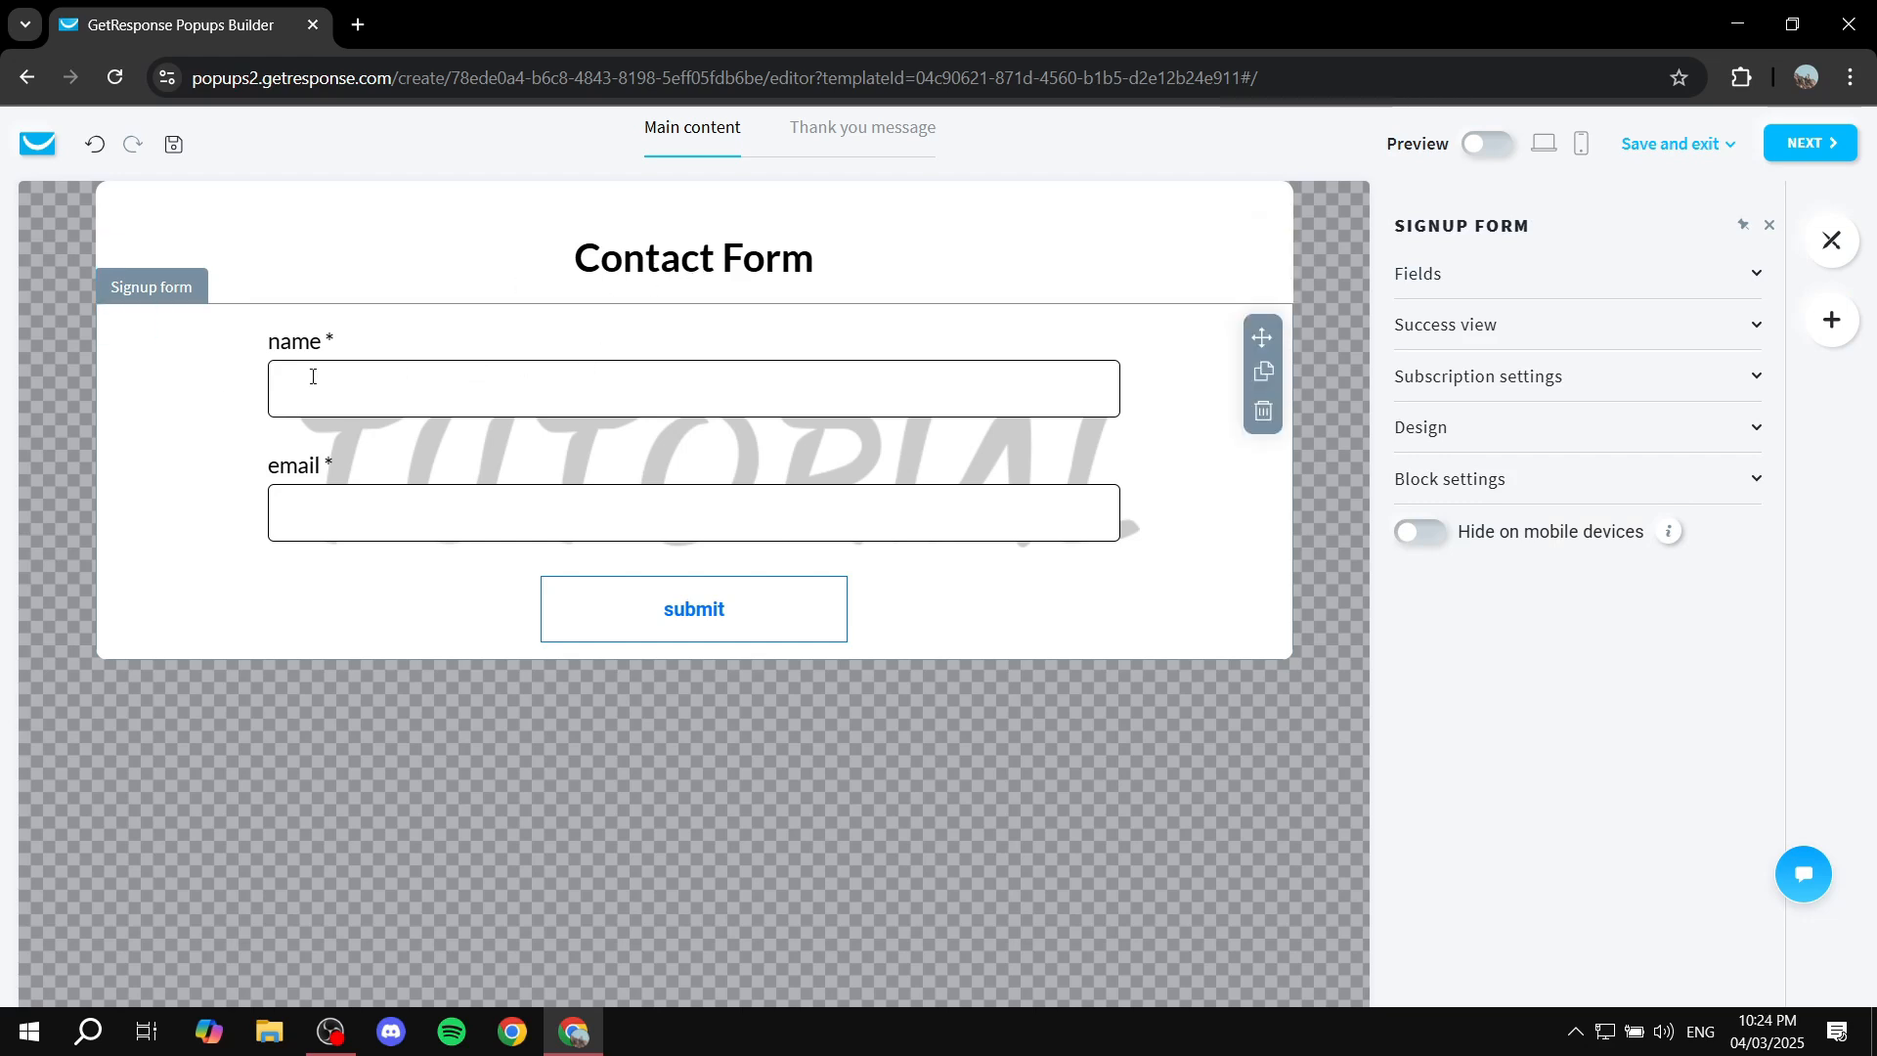
{"action": "left_click", "coordinate": [1757, 276]}
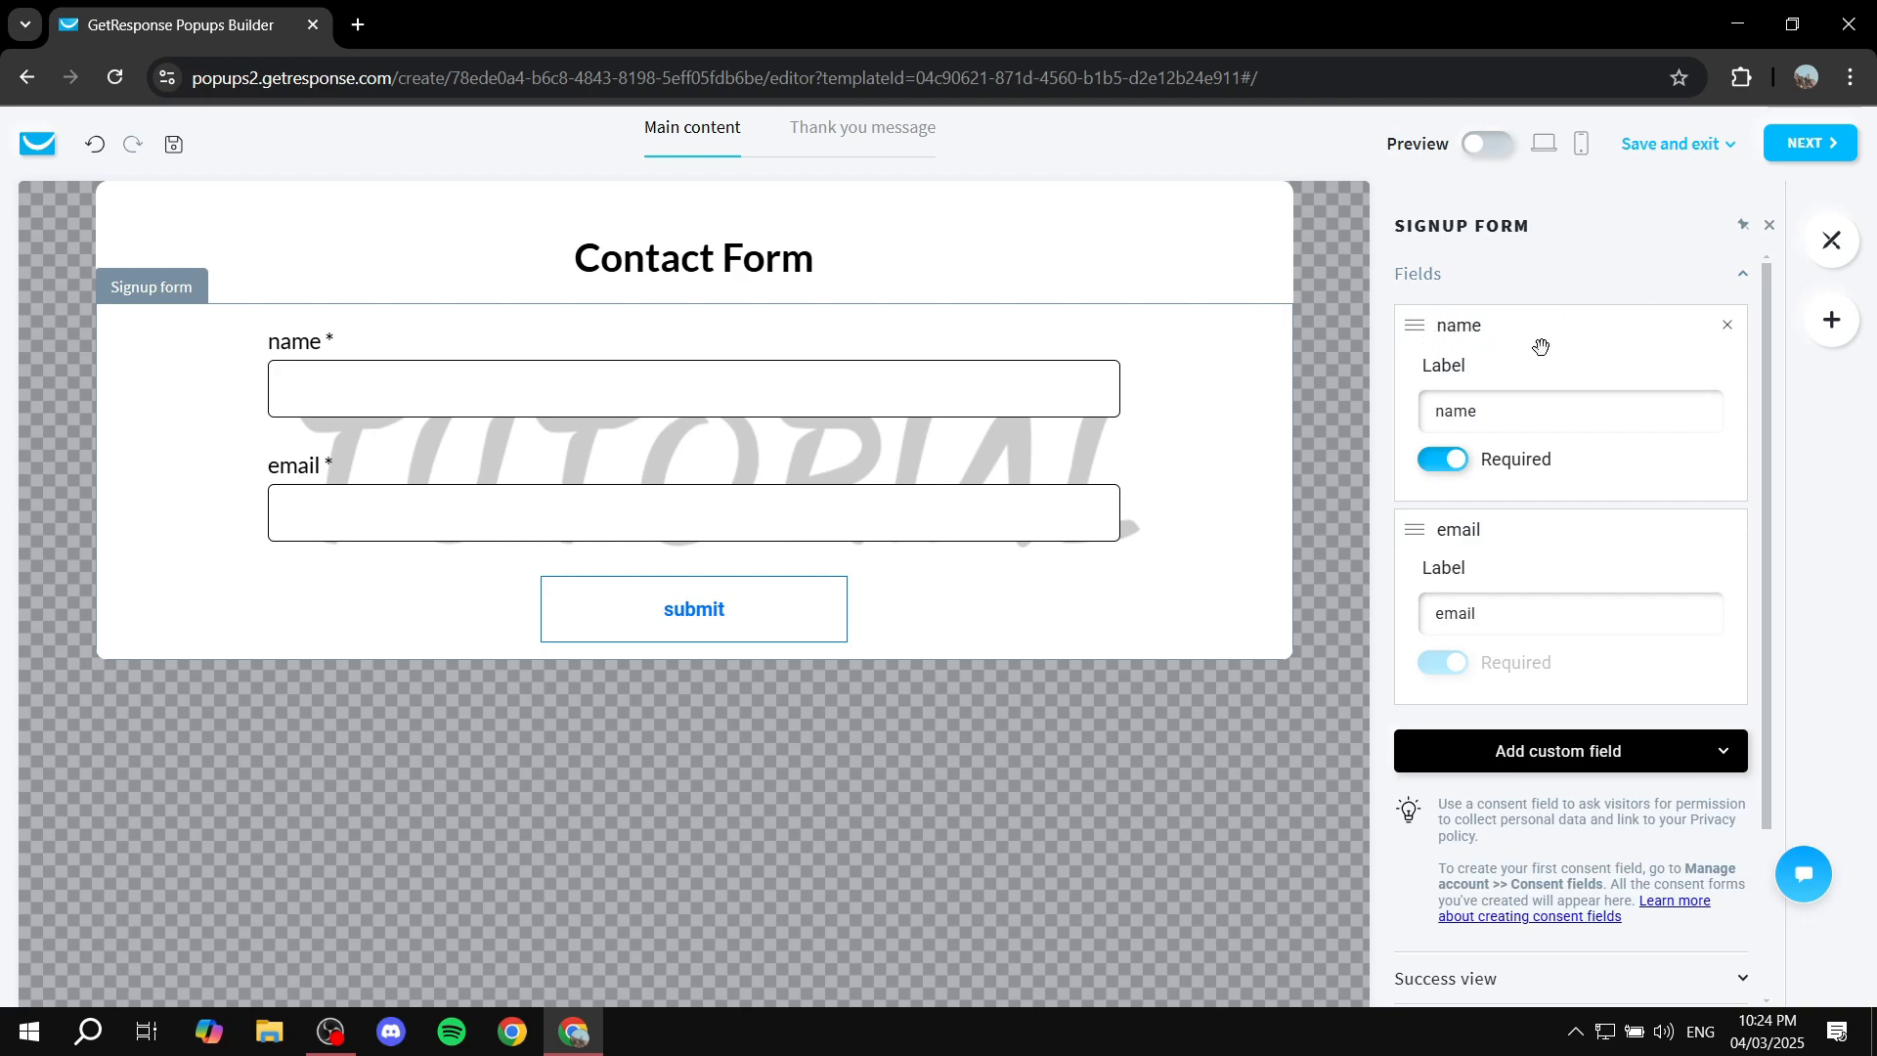
{"action": "left_click", "coordinate": [1728, 326]}
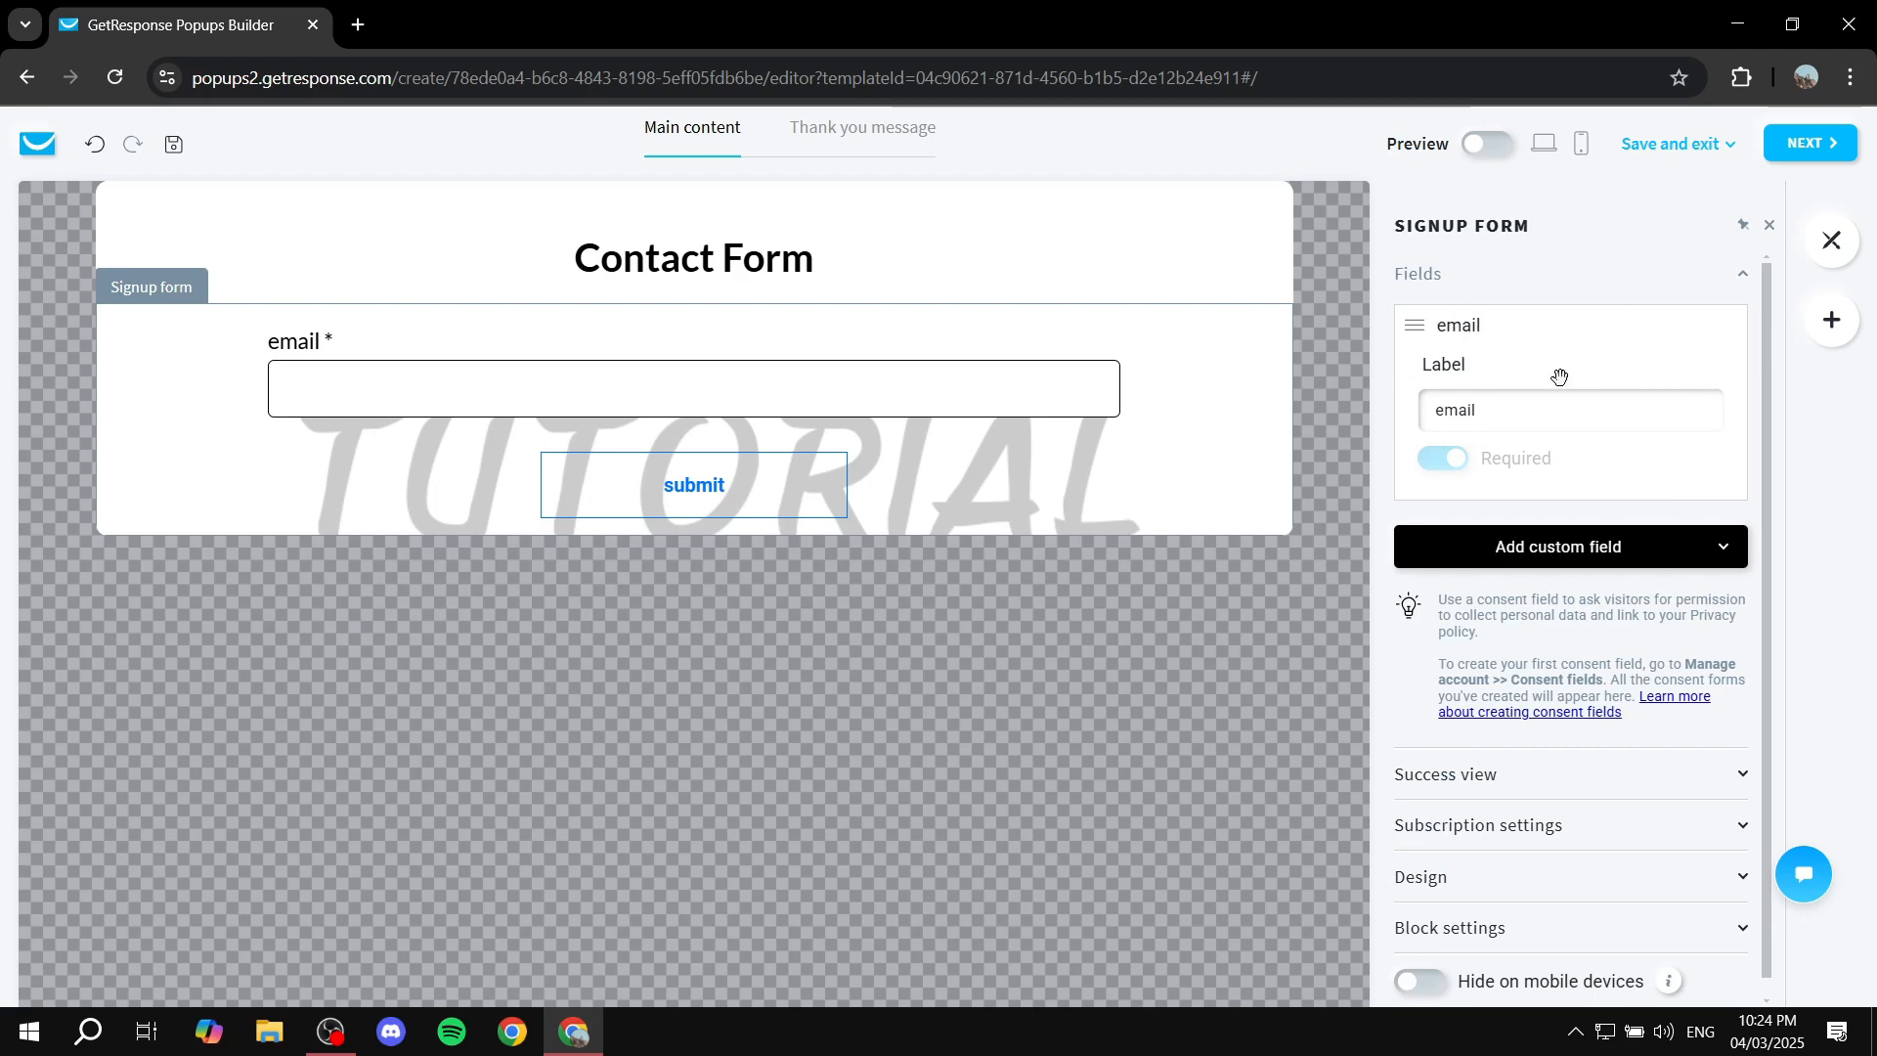
{"action": "left_click", "coordinate": [1447, 419]}
{"action": "type", "text": "E"}
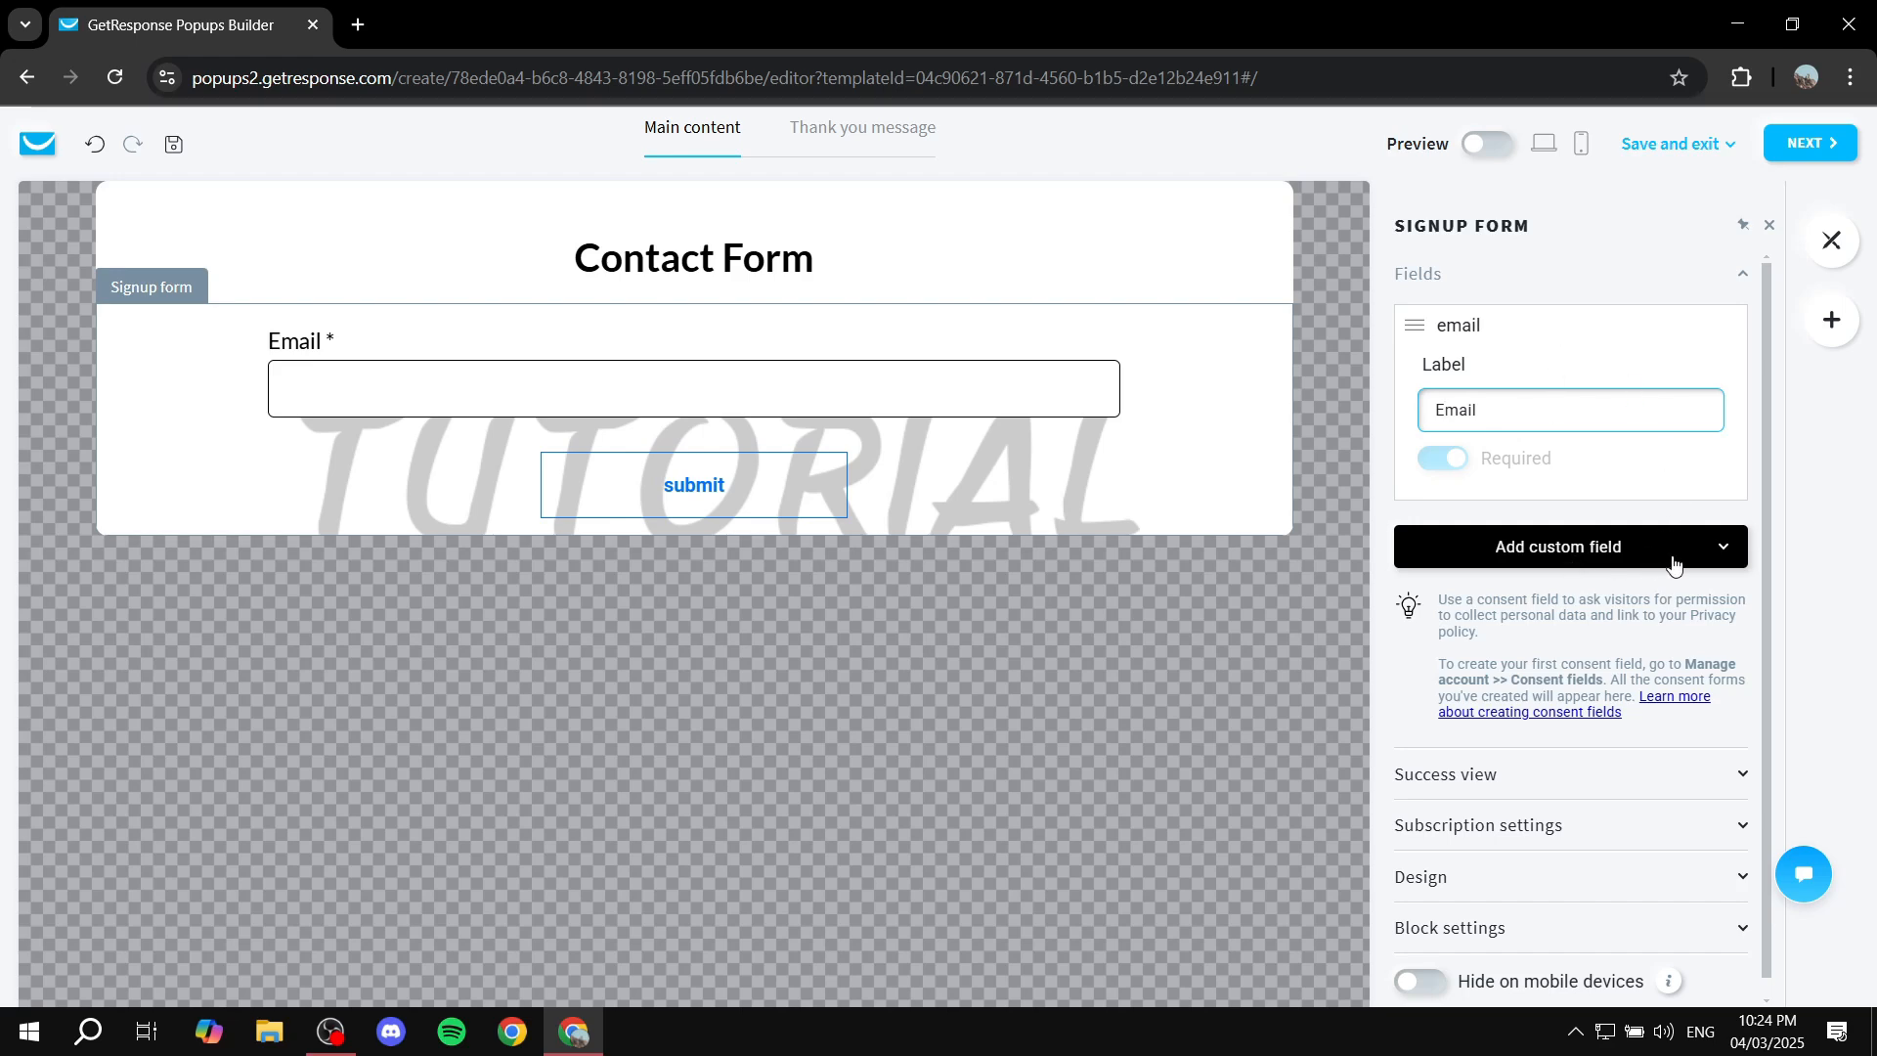
Look through the available custom fields and add the name field to the signup form.
{"action": "left_click", "coordinate": [1717, 550]}
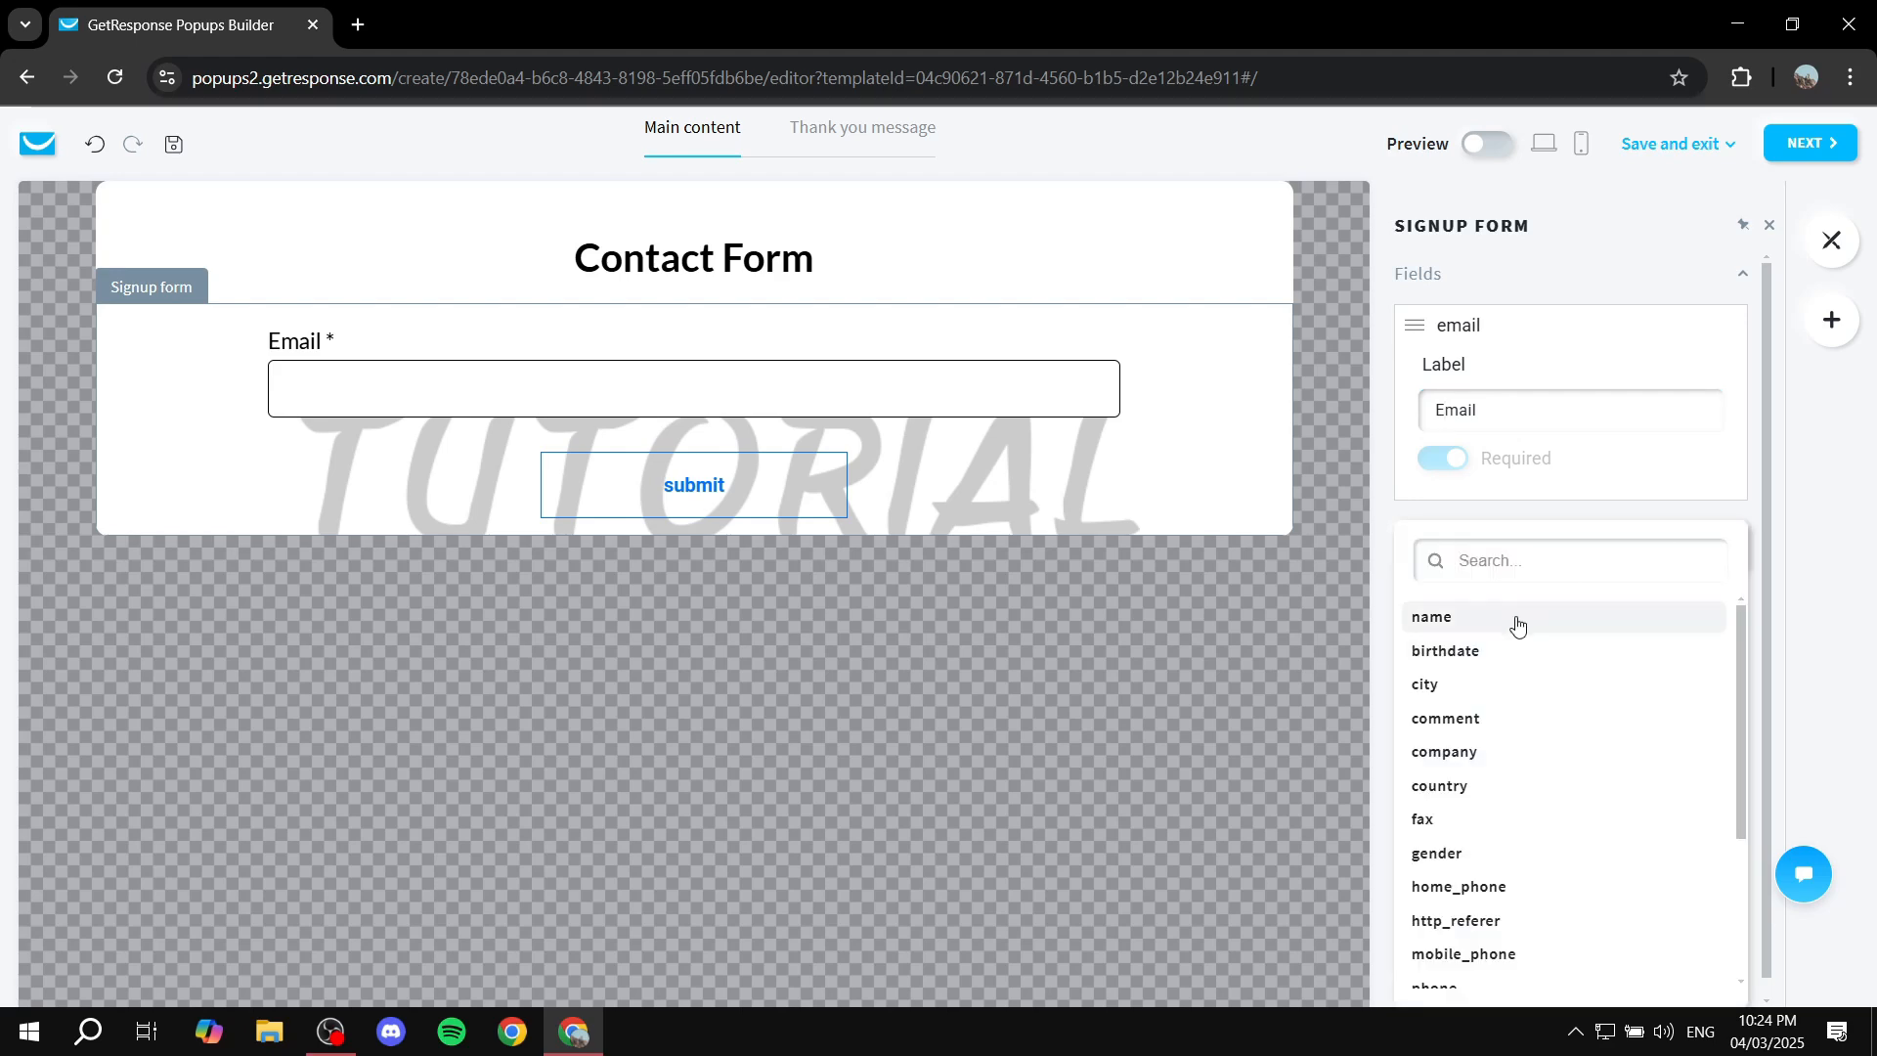
{"action": "scroll", "coordinate": [1521, 704], "scroll_direction": "down", "scroll_amount": 3}
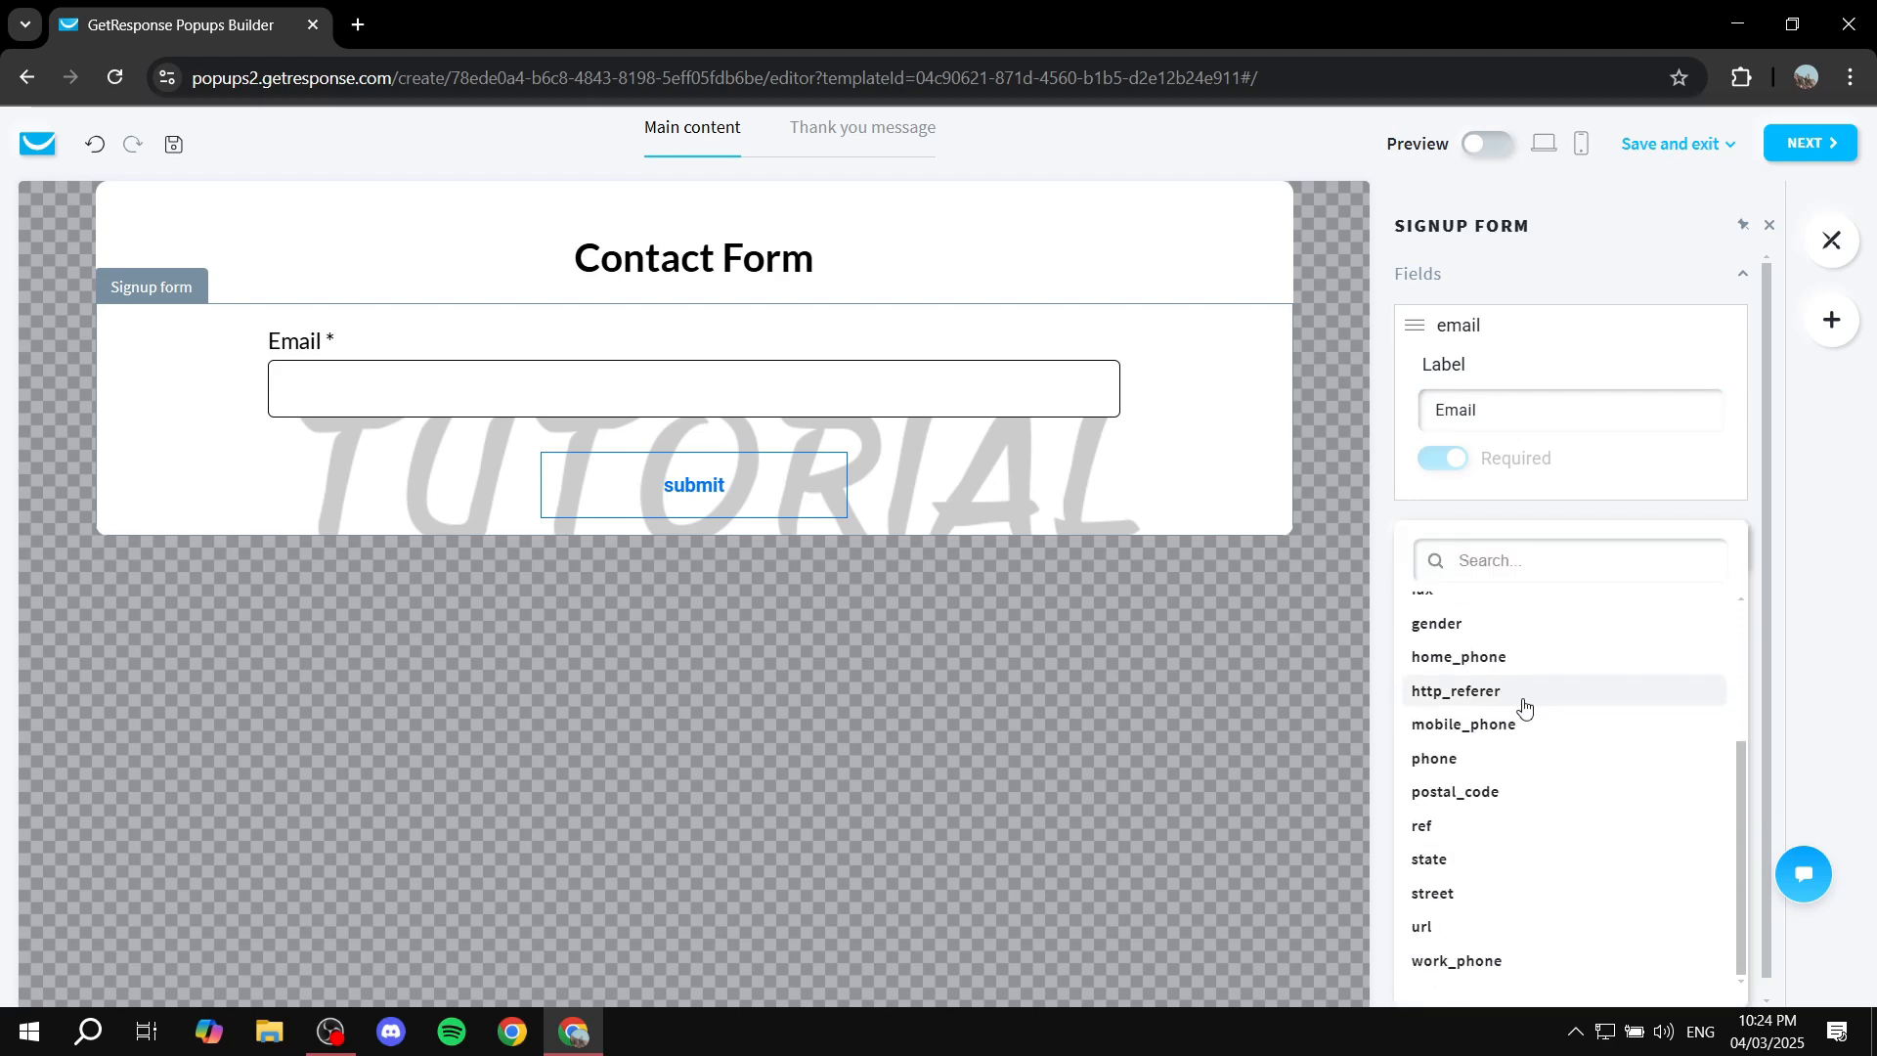
{"action": "scroll", "coordinate": [1515, 733], "scroll_direction": "up", "scroll_amount": 2}
{"action": "scroll", "coordinate": [1511, 725], "scroll_direction": "down", "scroll_amount": 2}
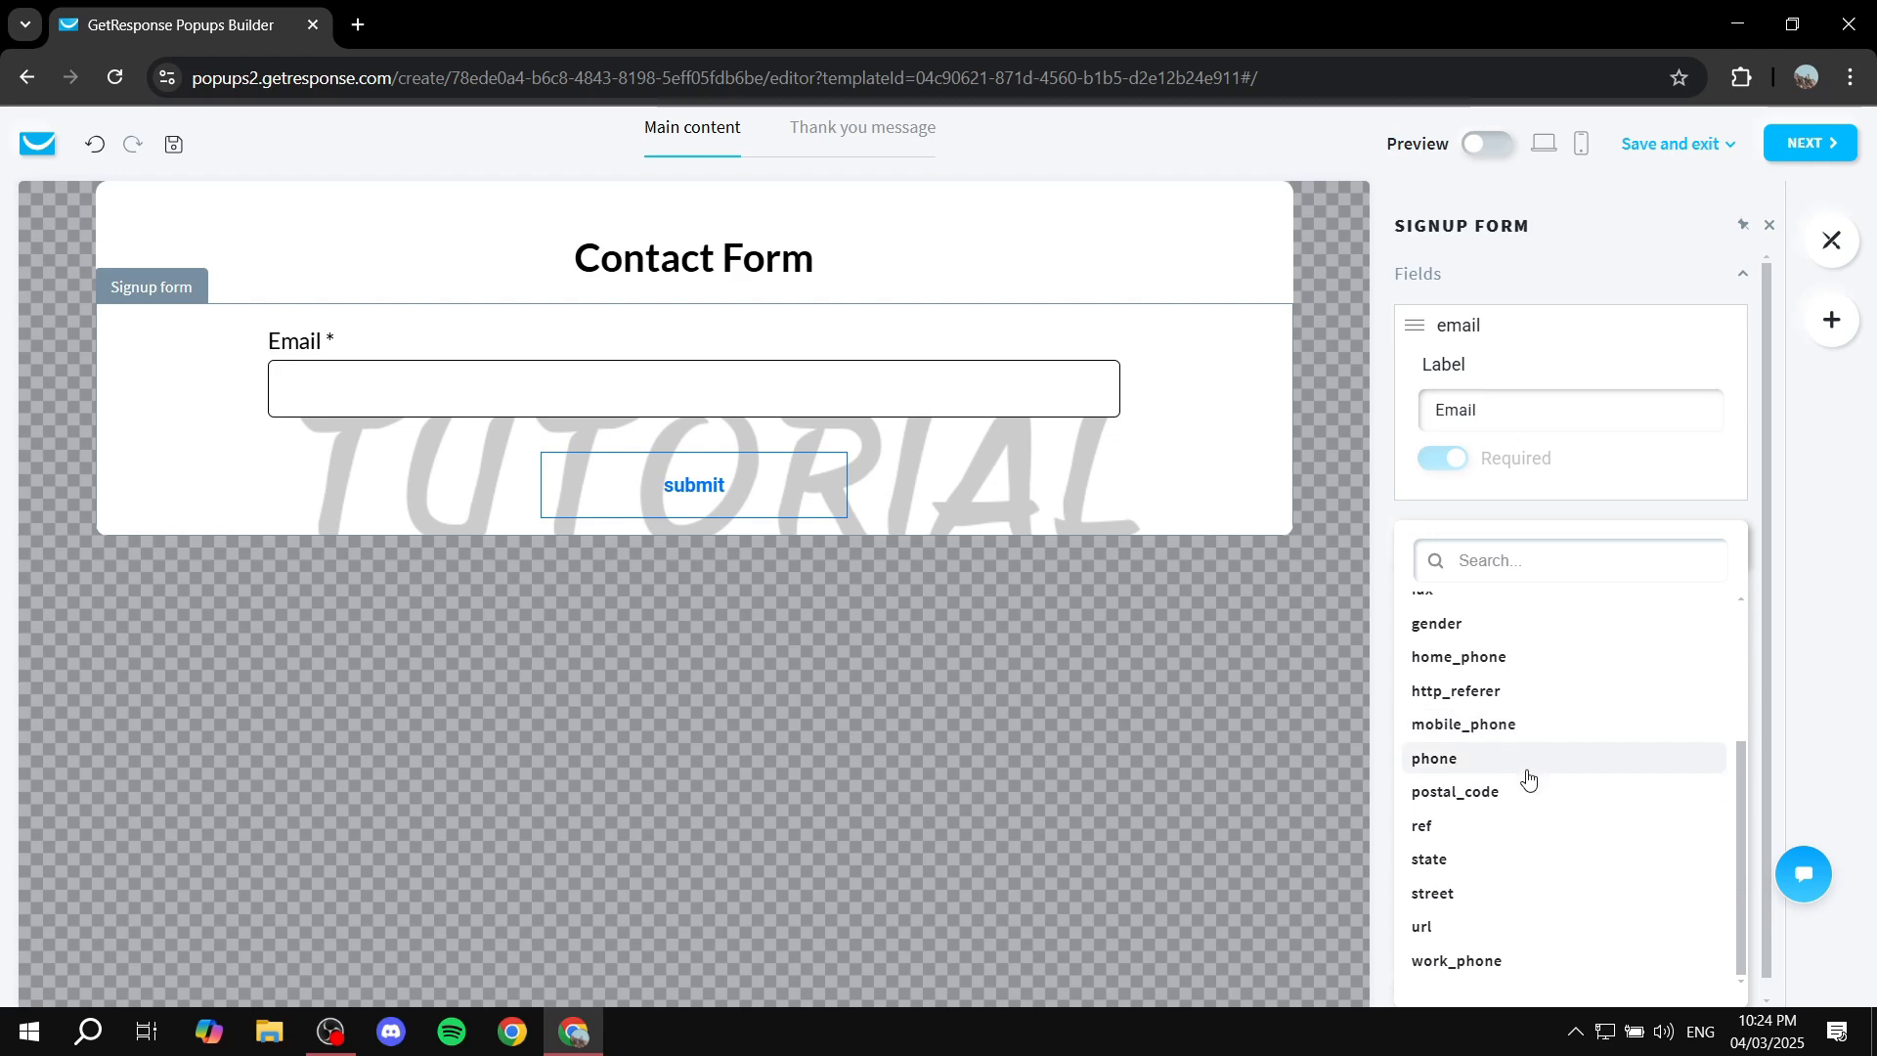
{"action": "scroll", "coordinate": [1508, 762], "scroll_direction": "up", "scroll_amount": 3}
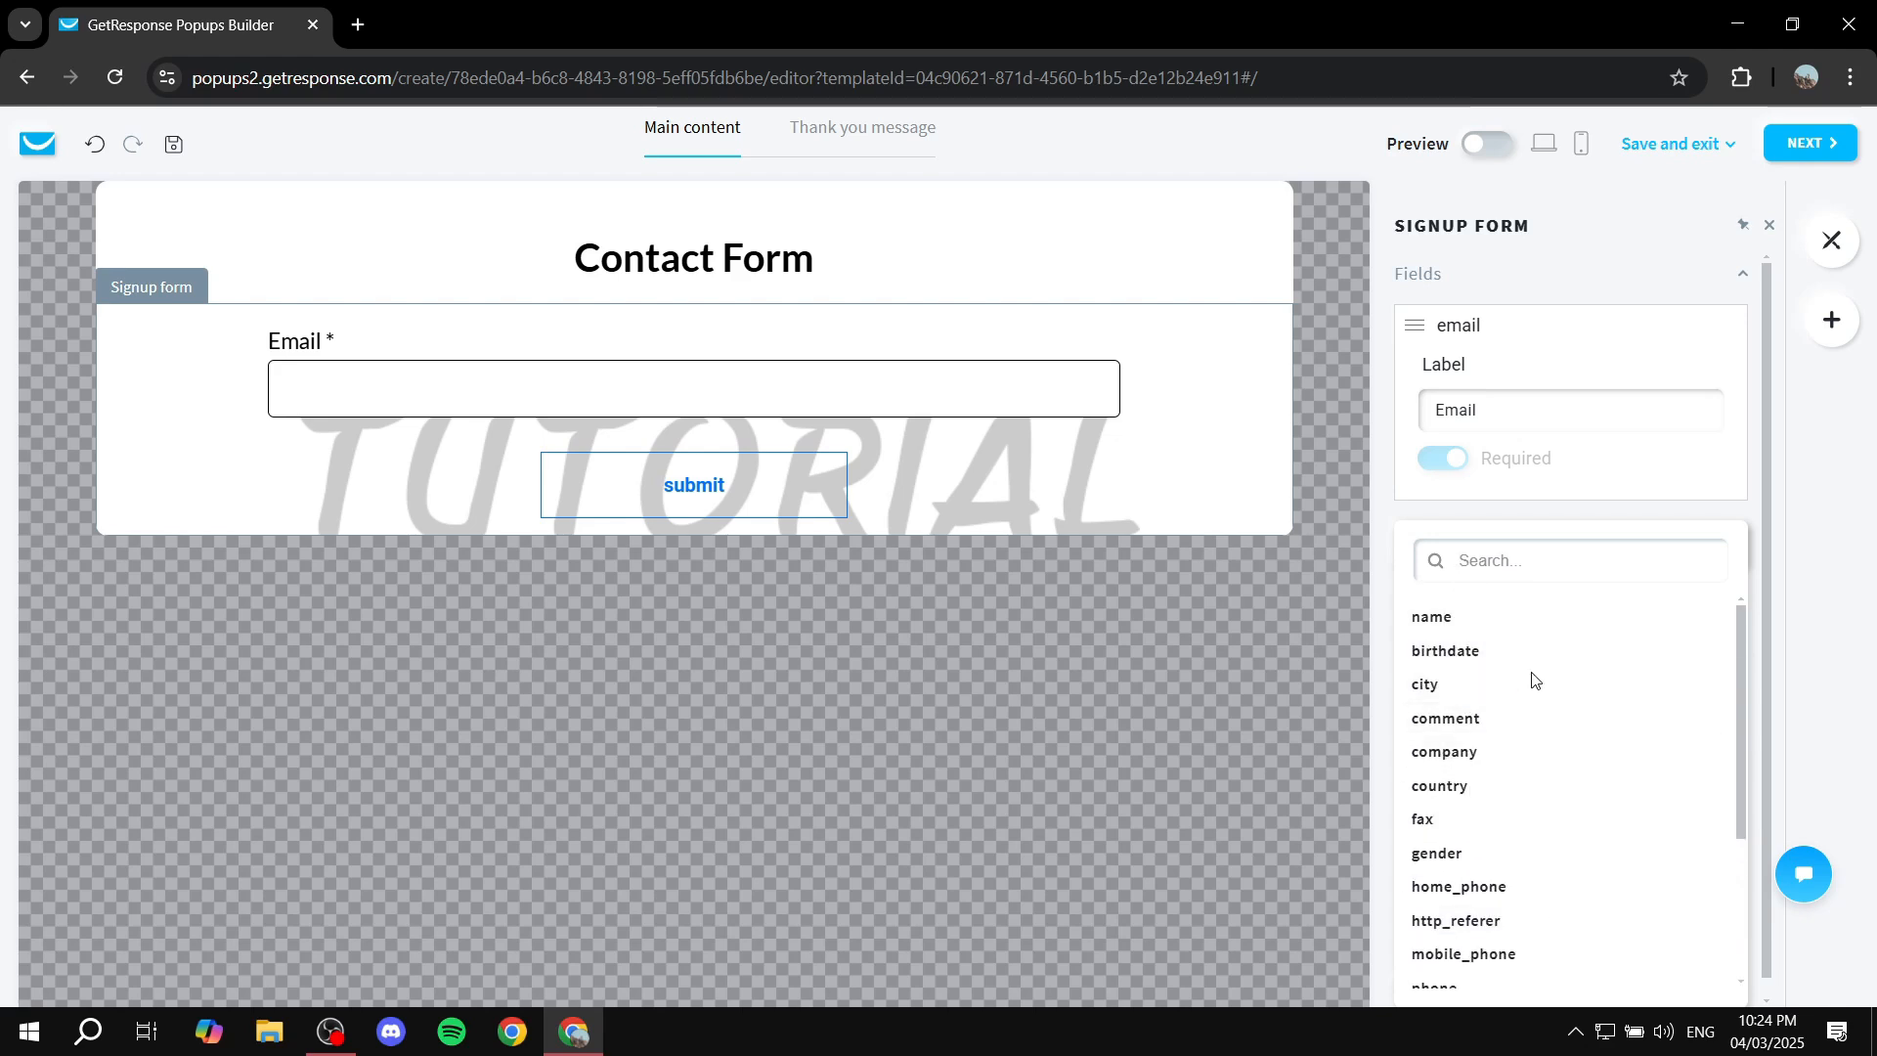
{"action": "scroll", "coordinate": [1509, 674], "scroll_direction": "down", "scroll_amount": 3}
{"action": "scroll", "coordinate": [1510, 657], "scroll_direction": "down", "scroll_amount": 1}
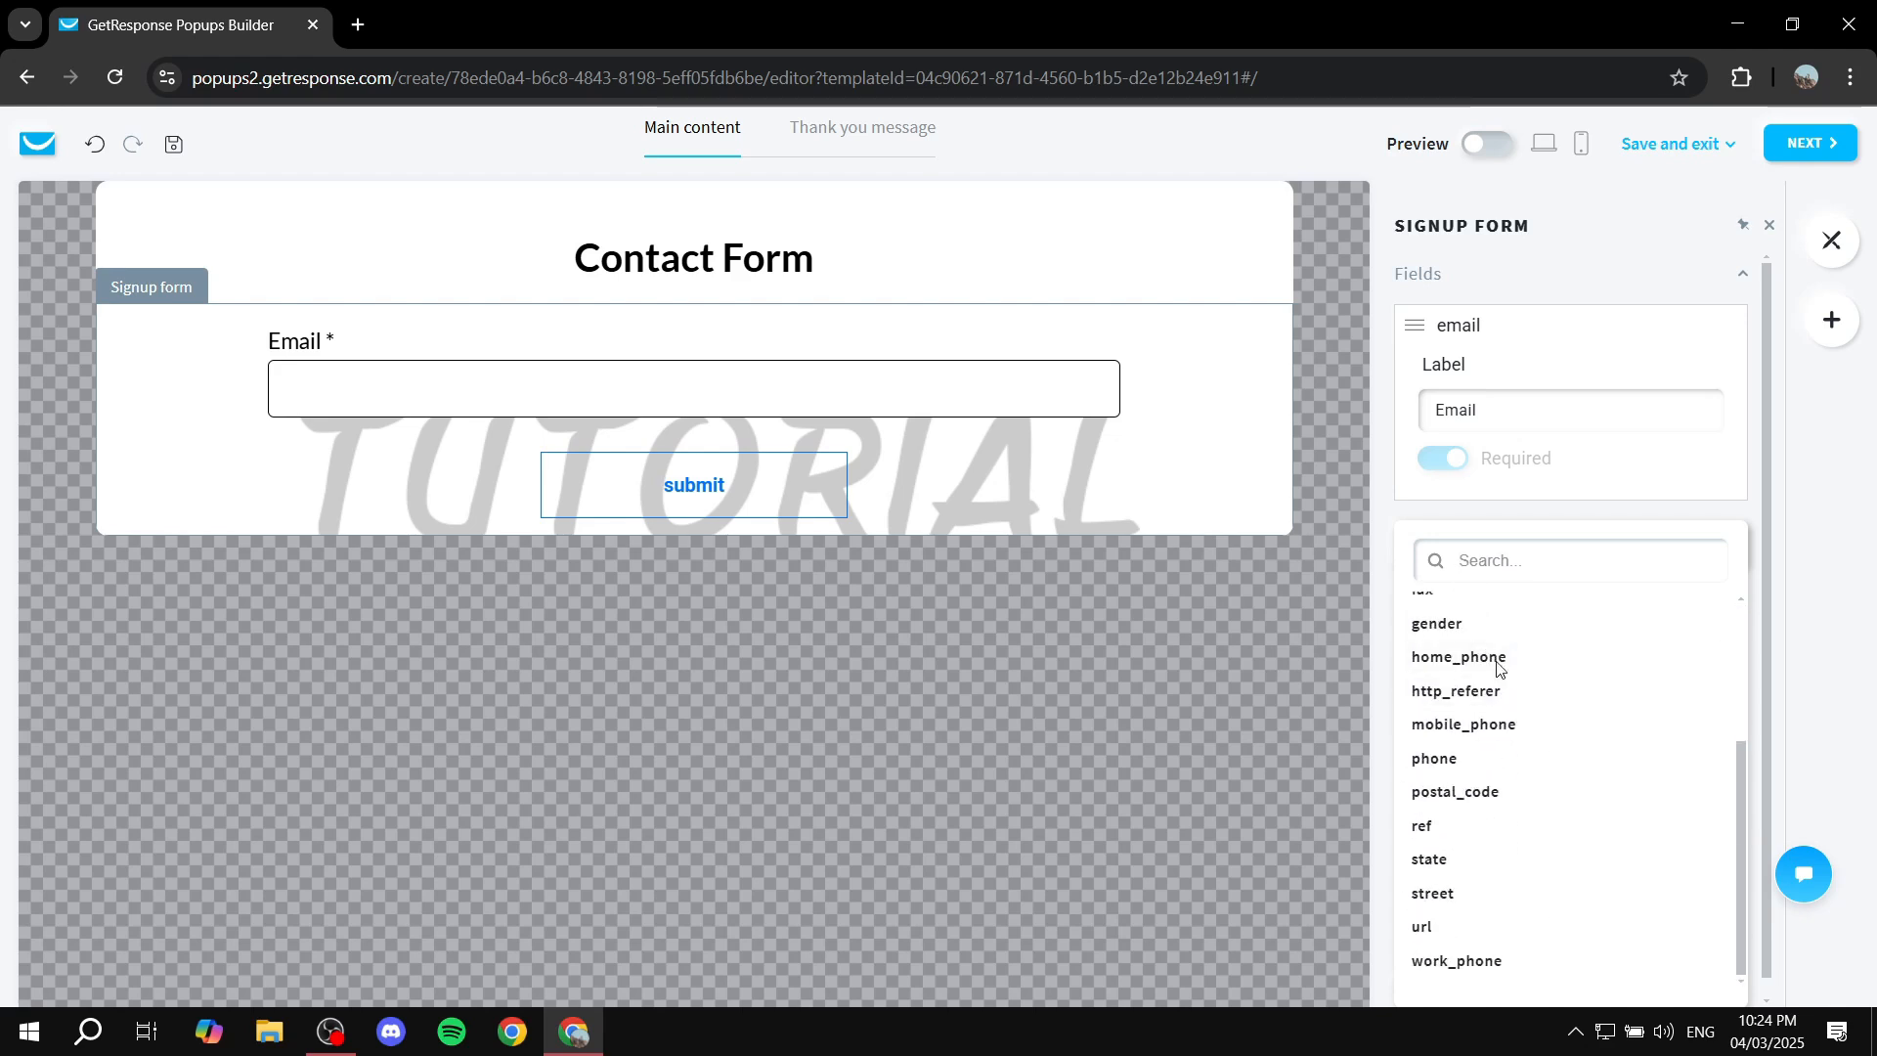
{"action": "scroll", "coordinate": [1514, 751], "scroll_direction": "up", "scroll_amount": 3}
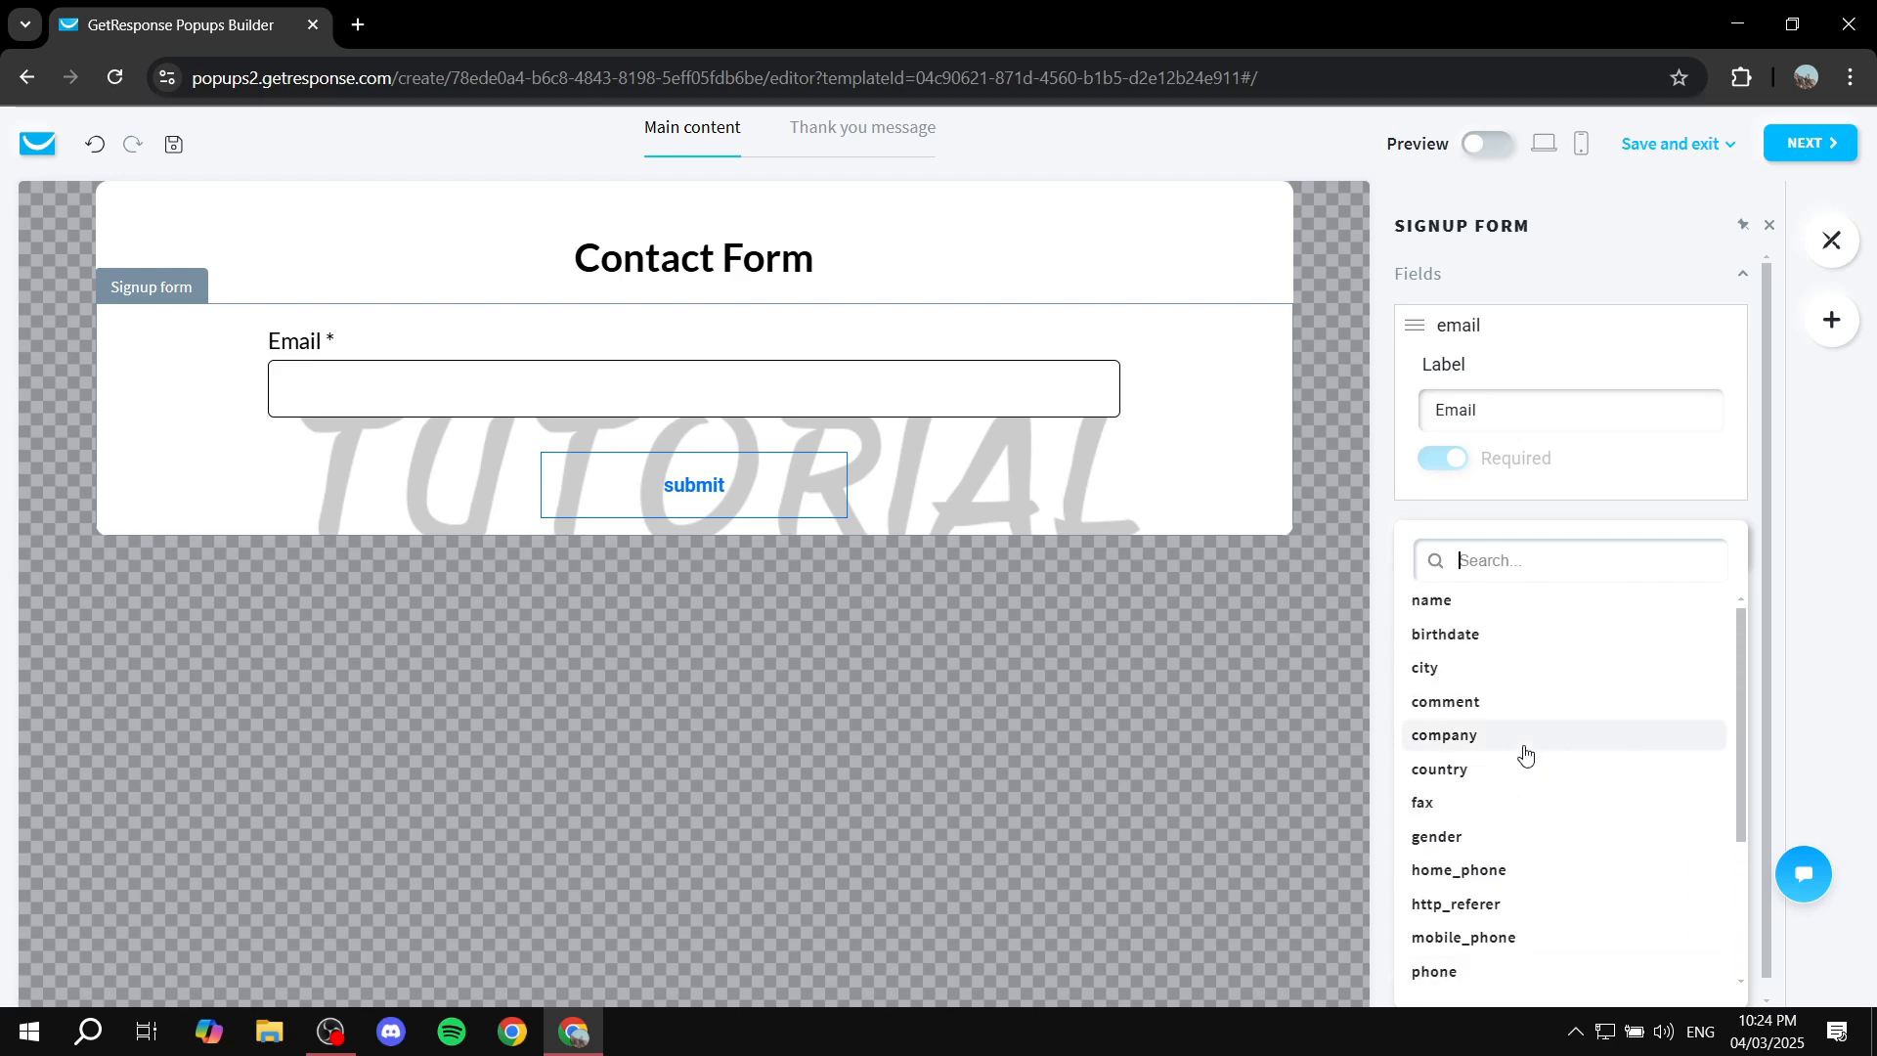
{"action": "scroll", "coordinate": [1462, 629], "scroll_direction": "down", "scroll_amount": 1}
{"action": "scroll", "coordinate": [1462, 646], "scroll_direction": "up", "scroll_amount": 1}
{"action": "left_click", "coordinate": [1461, 621]}
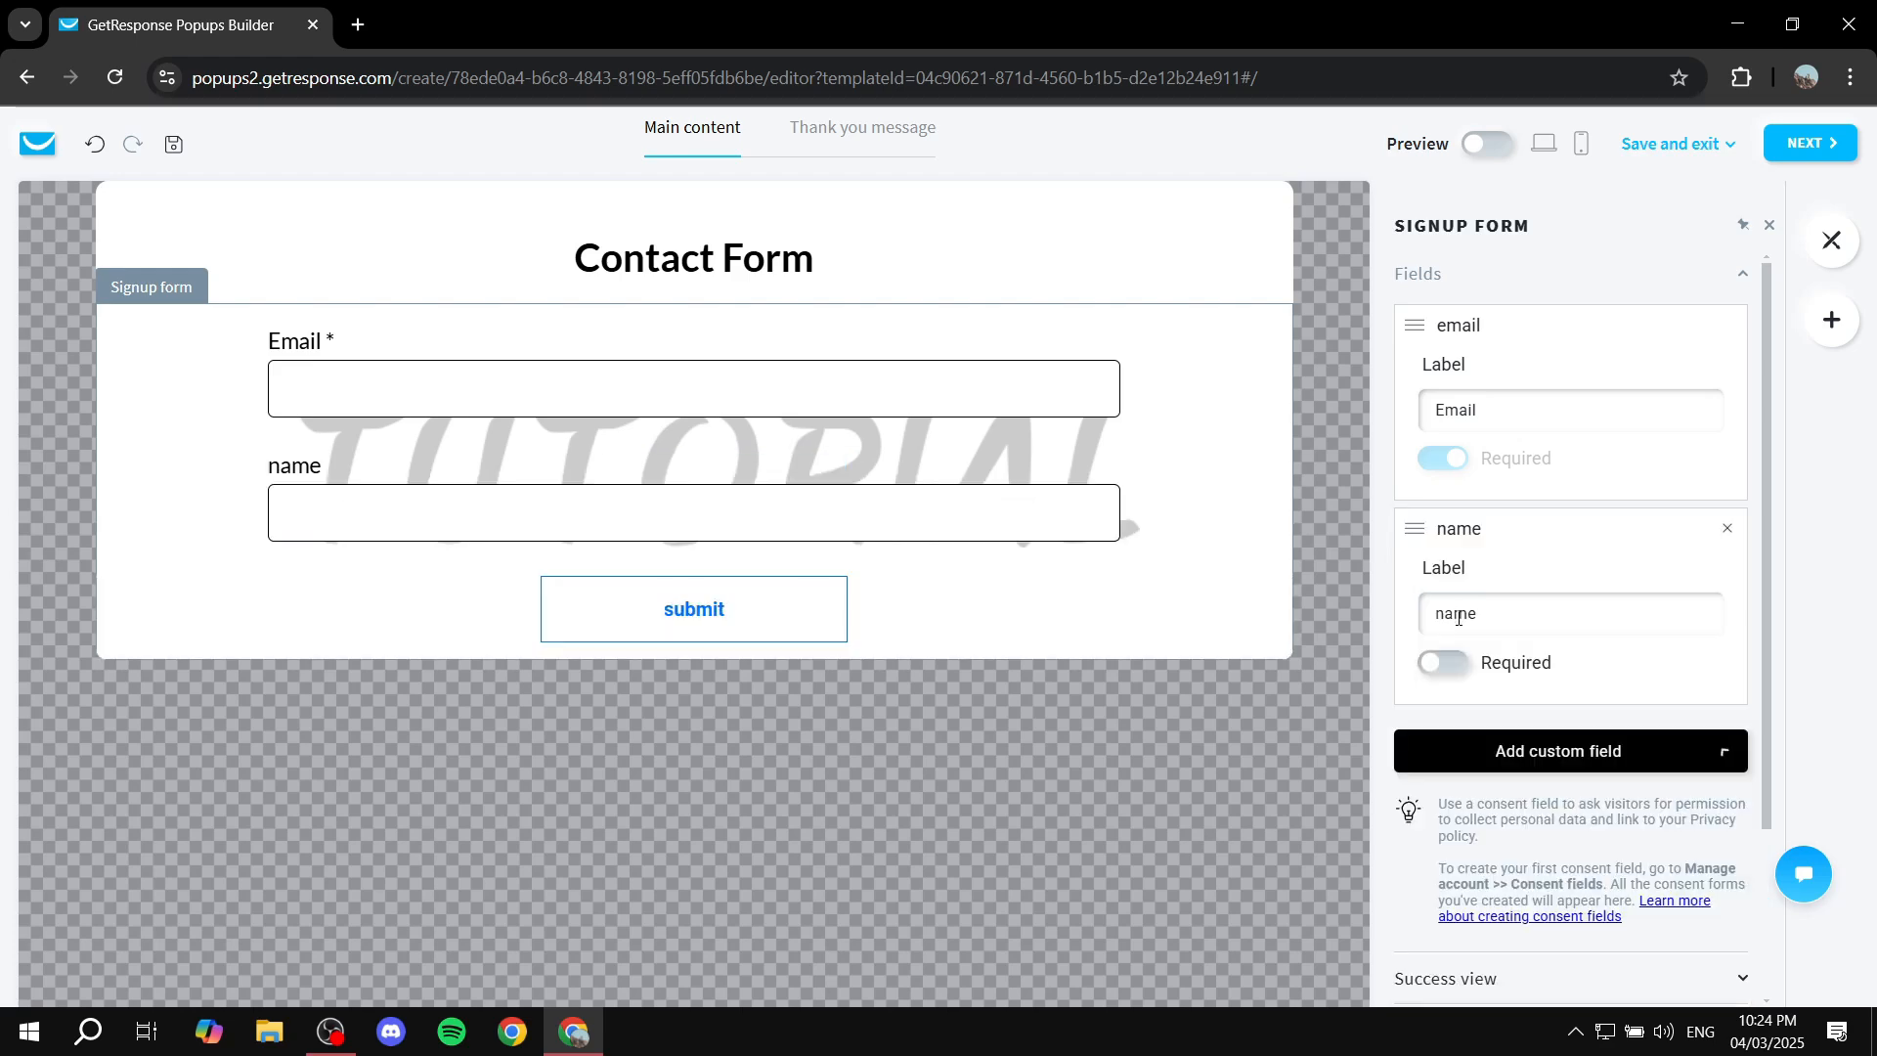
Set up the name field as a required field labelled First Name, placed above the Email field.
{"action": "double_click", "coordinate": [1501, 612]}
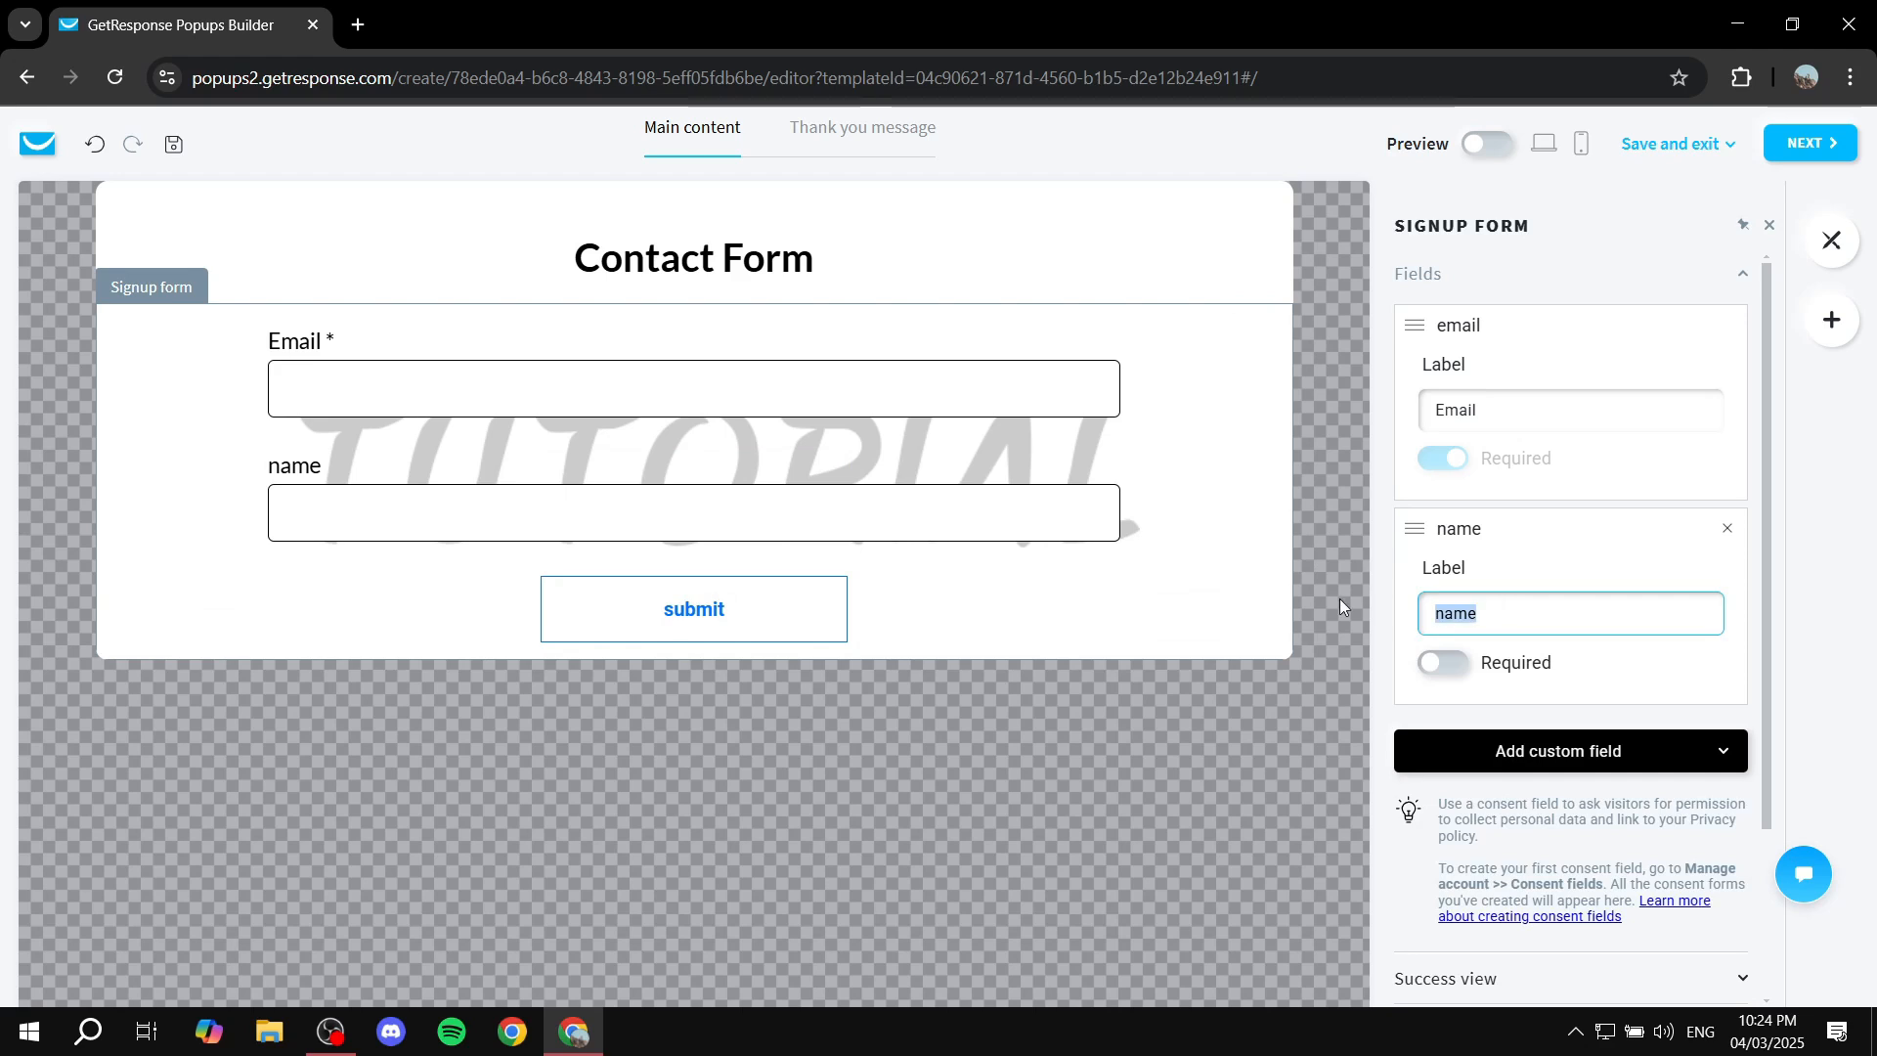
{"action": "type", "text": "First Name"}
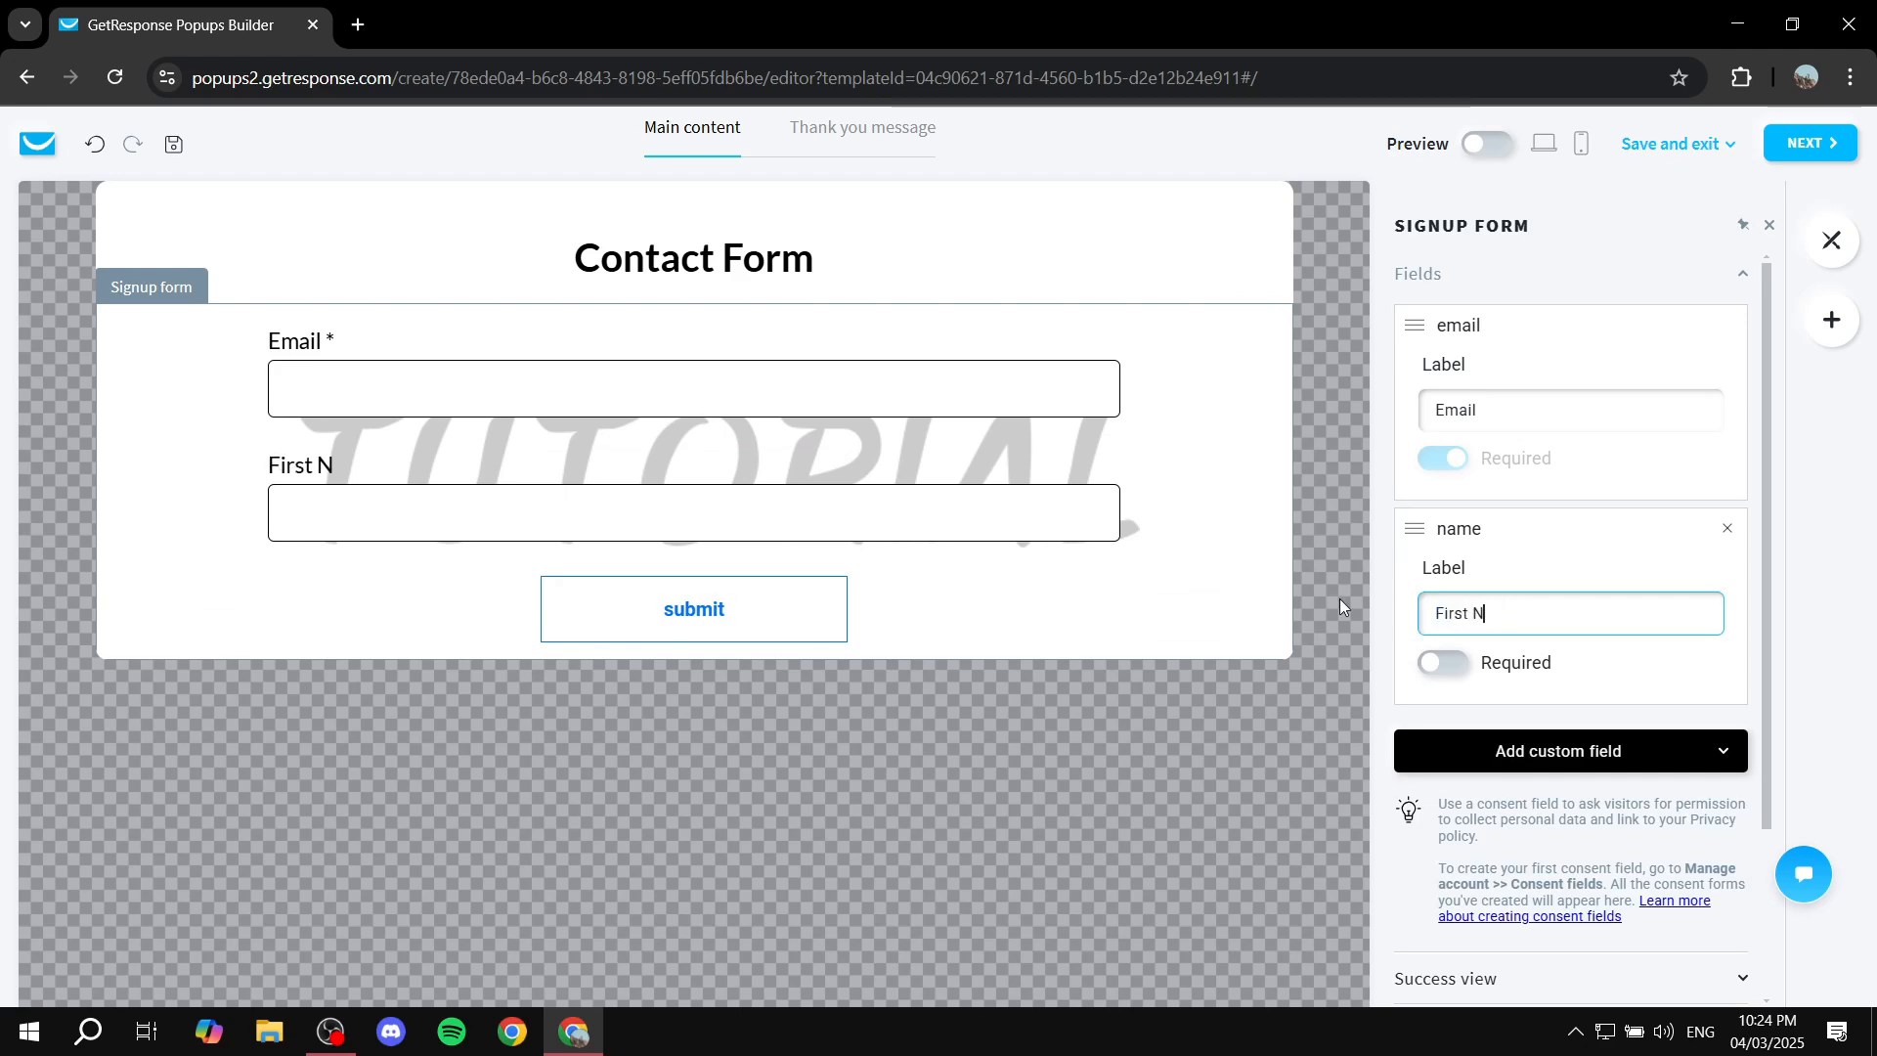
{"action": "left_click", "coordinate": [1443, 664]}
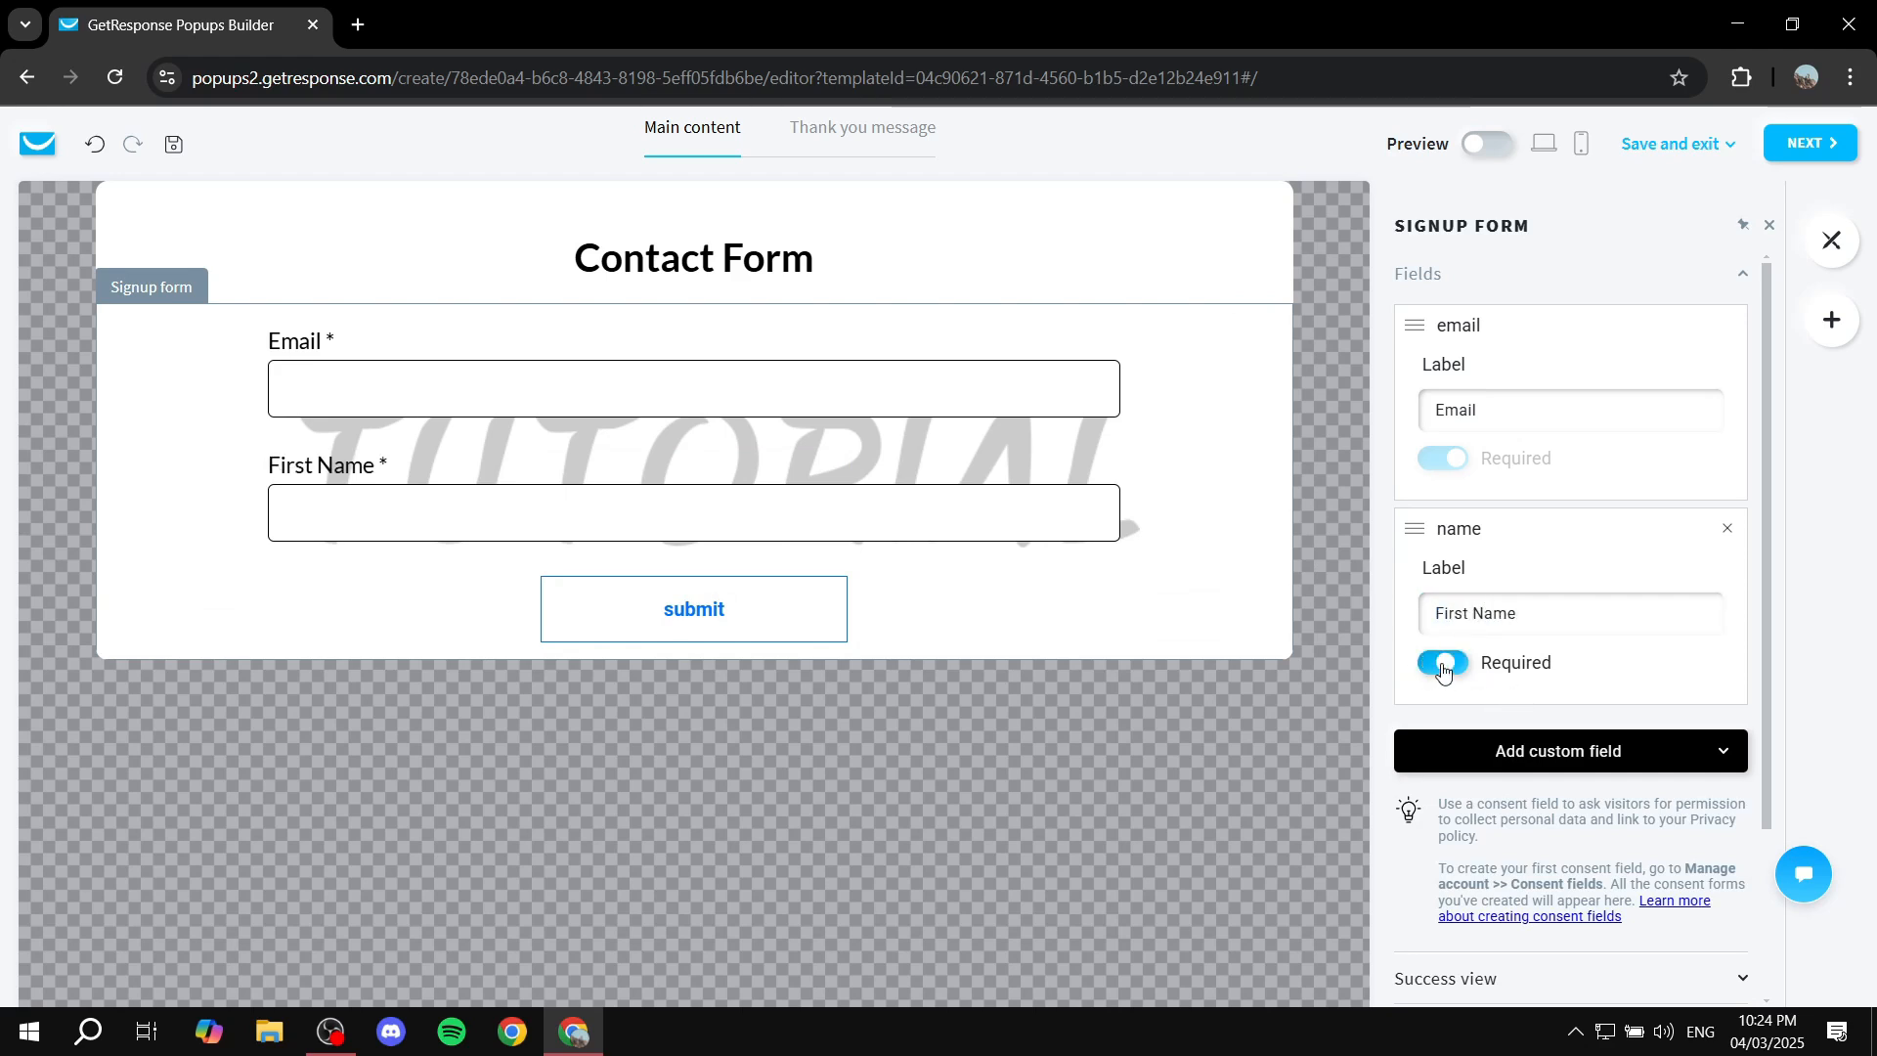
{"action": "left_click_drag", "start_coordinate": [1415, 531], "coordinate": [1429, 328]}
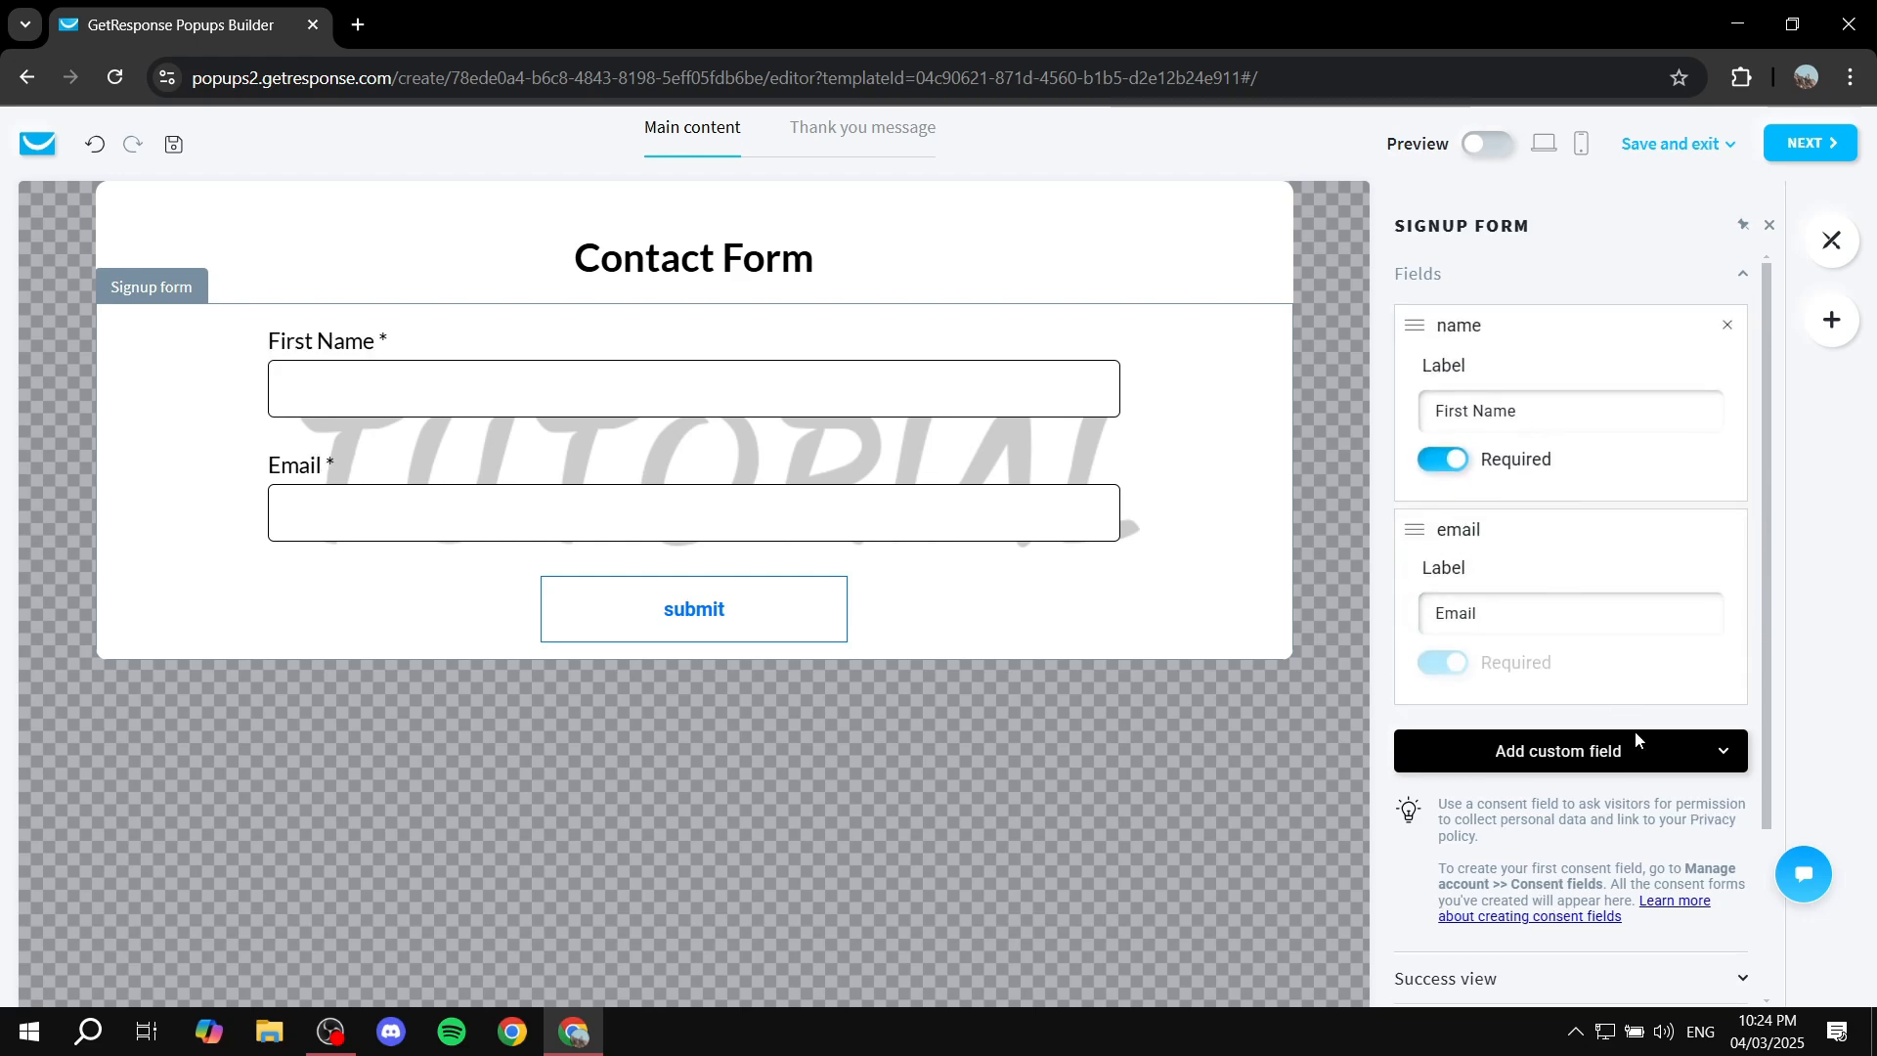
Add the birthdate custom field to the signup form, label it Birthdate and make it required.
{"action": "left_click", "coordinate": [1721, 747]}
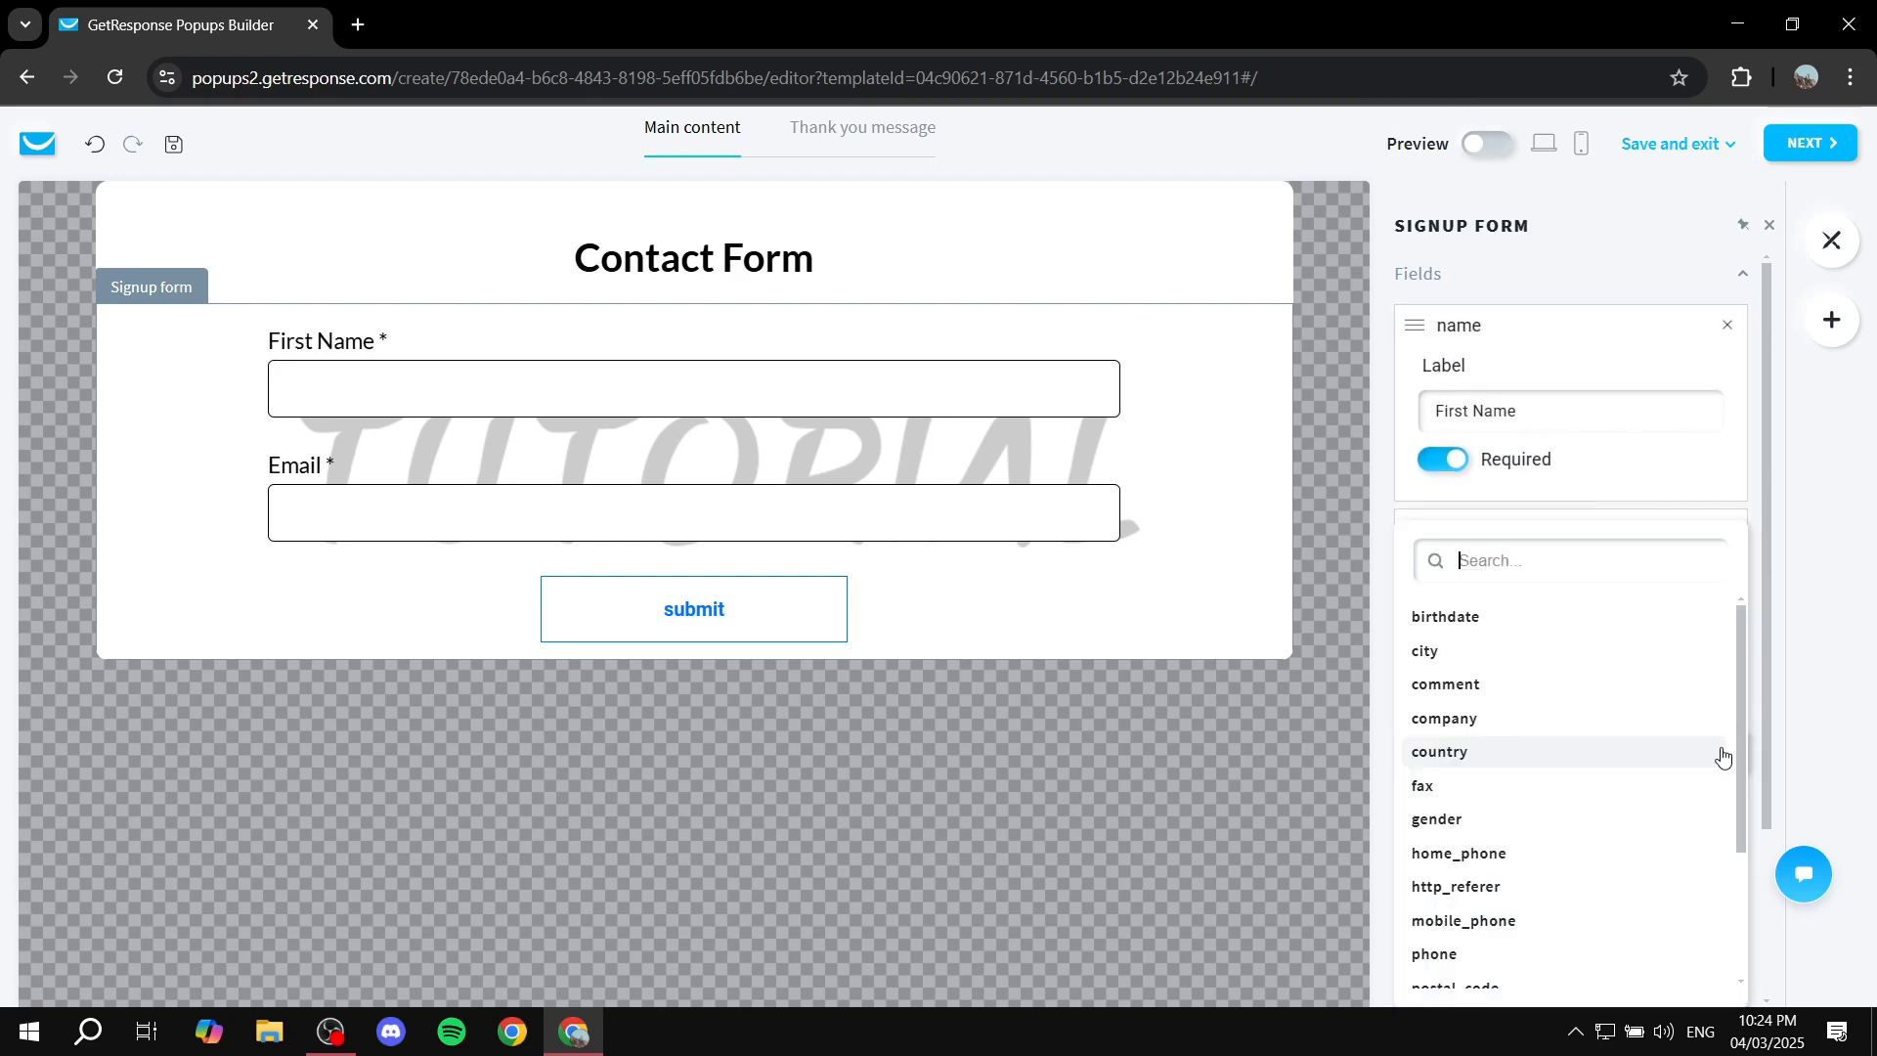
{"action": "left_click", "coordinate": [1477, 630]}
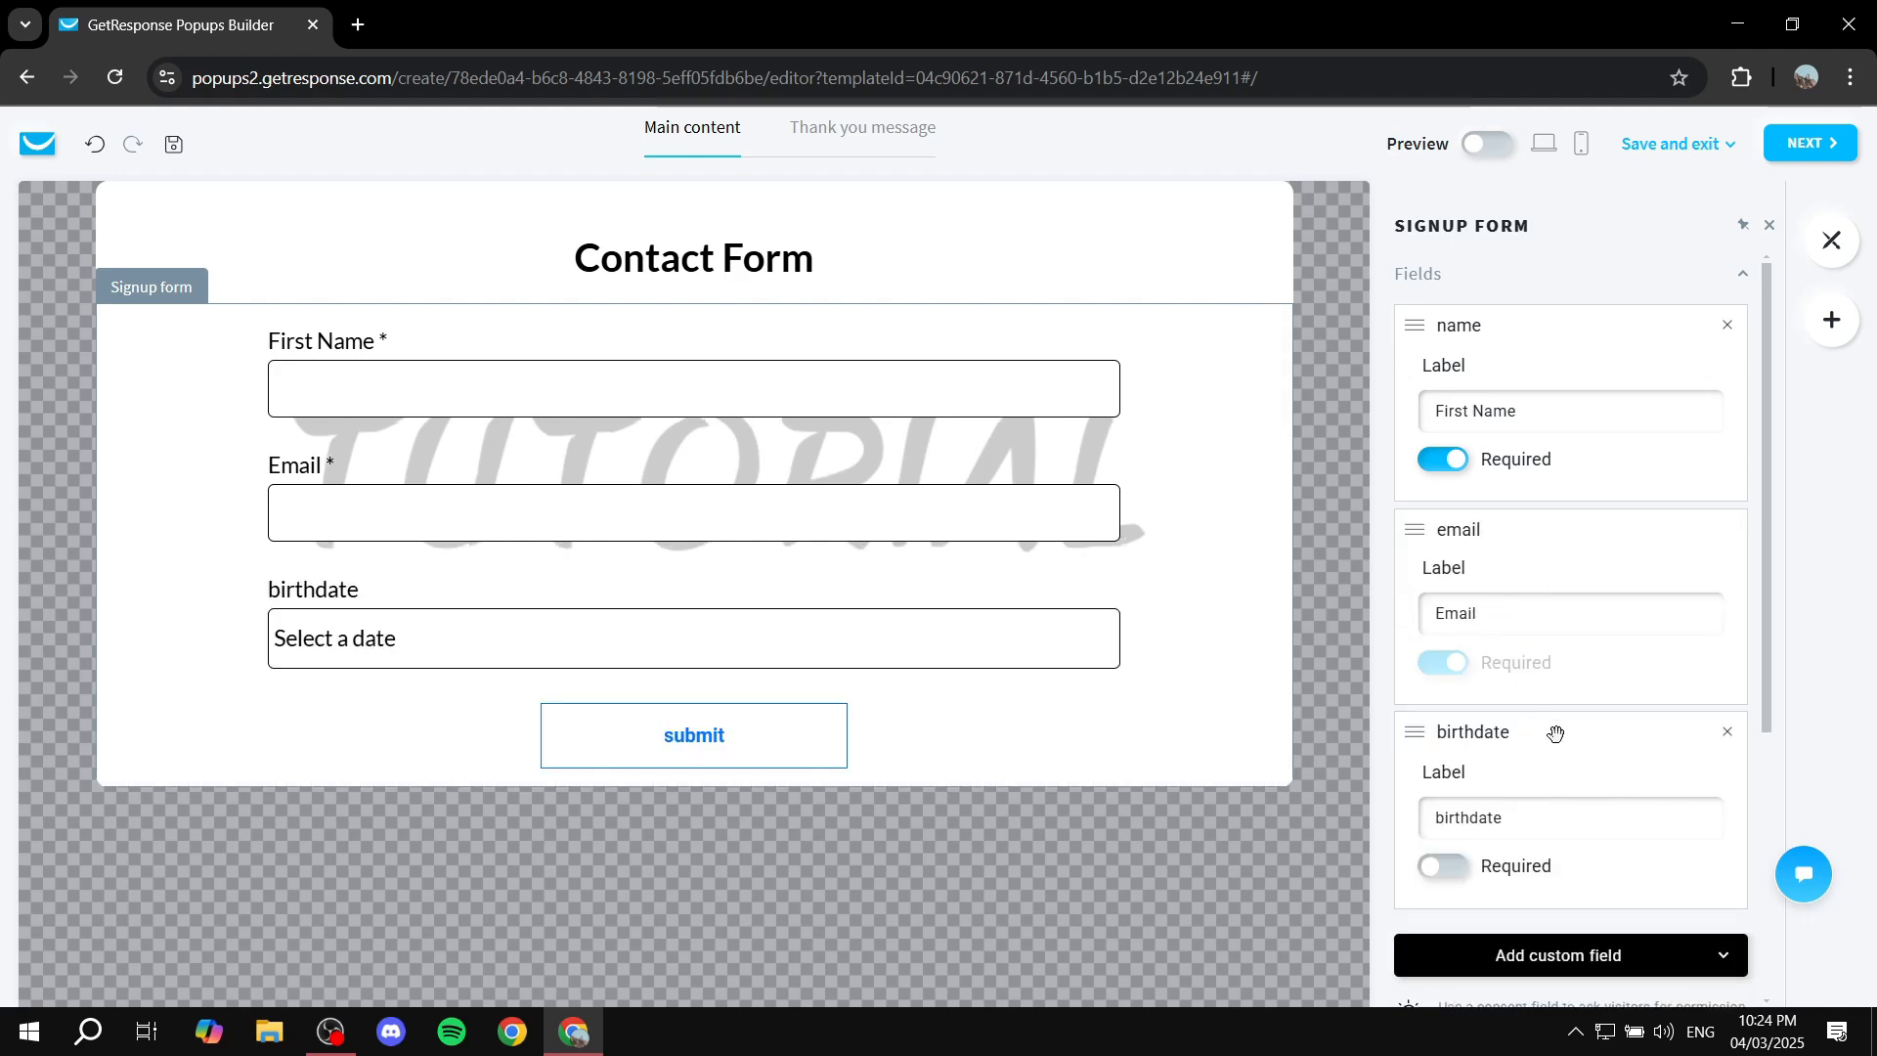
{"action": "left_click", "coordinate": [1454, 820]}
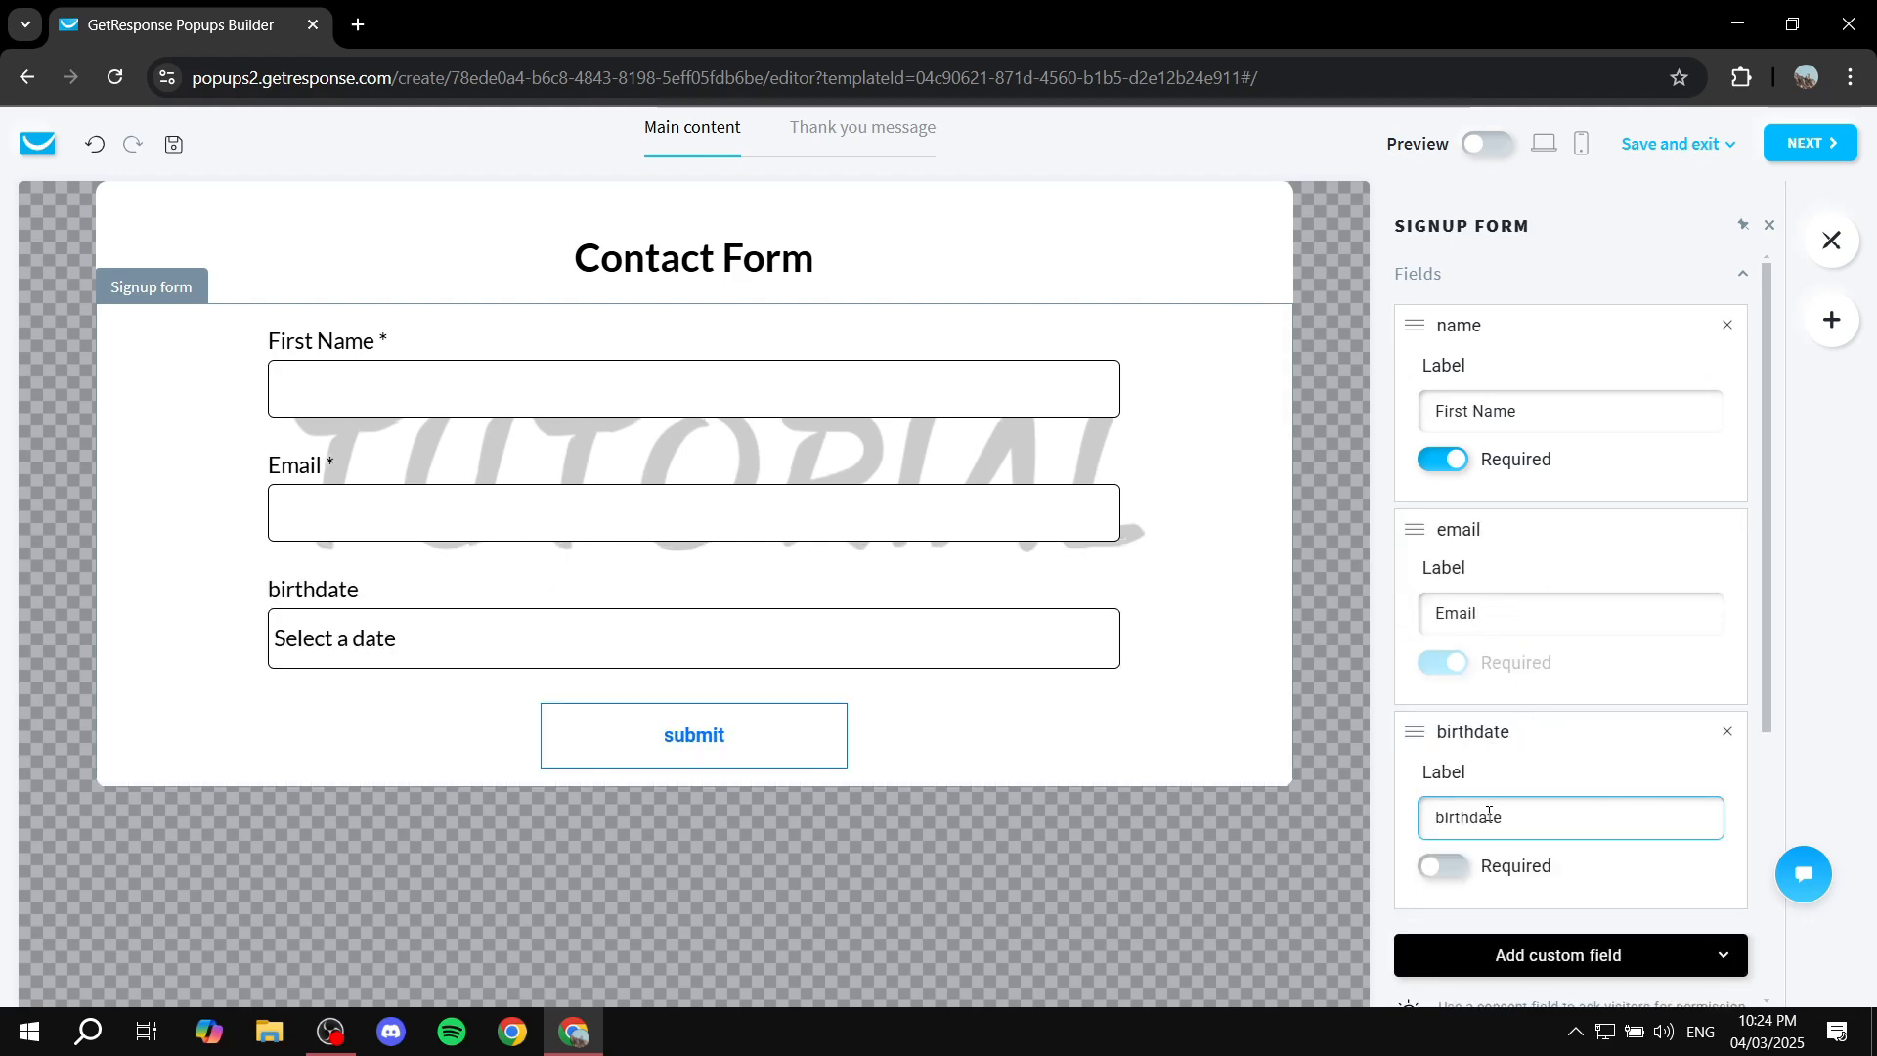
{"action": "key", "text": "BackSpace"}
{"action": "type", "text": "B"}
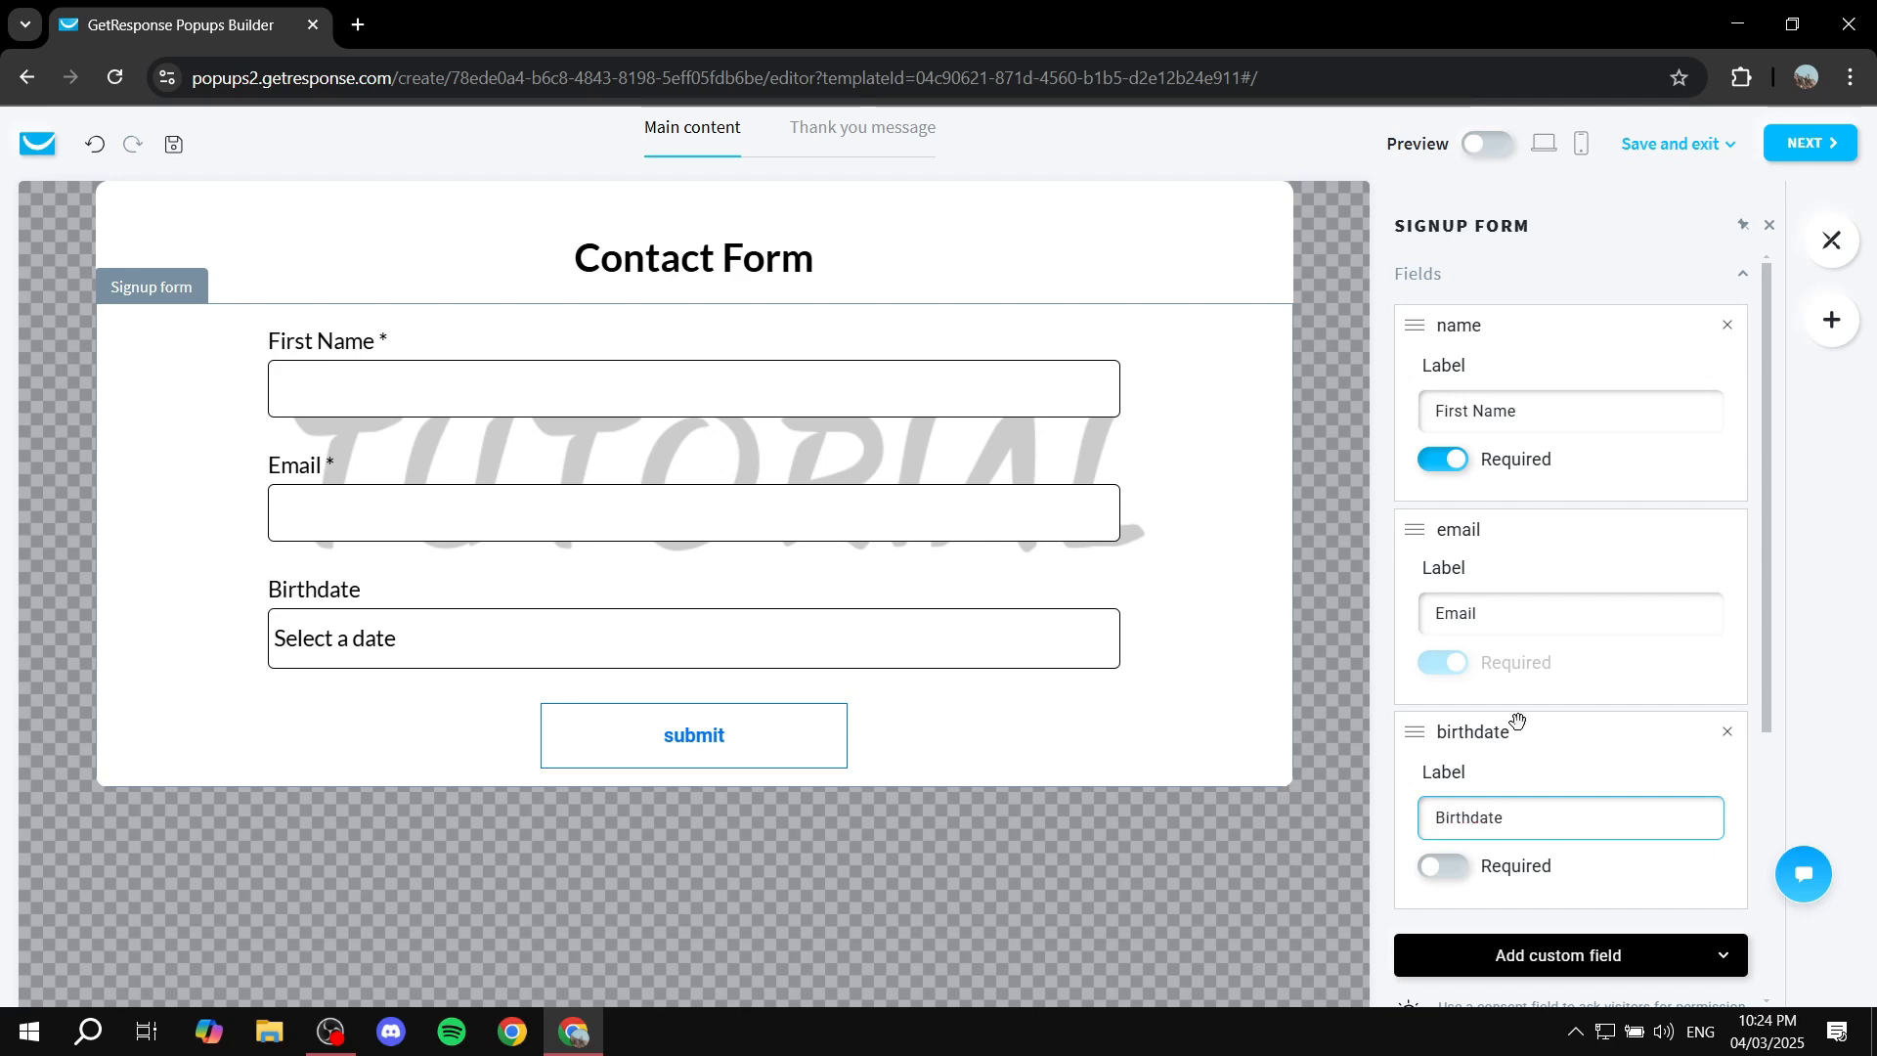
{"action": "left_click", "coordinate": [1428, 871]}
{"action": "scroll", "coordinate": [1569, 708], "scroll_direction": "down", "scroll_amount": 4}
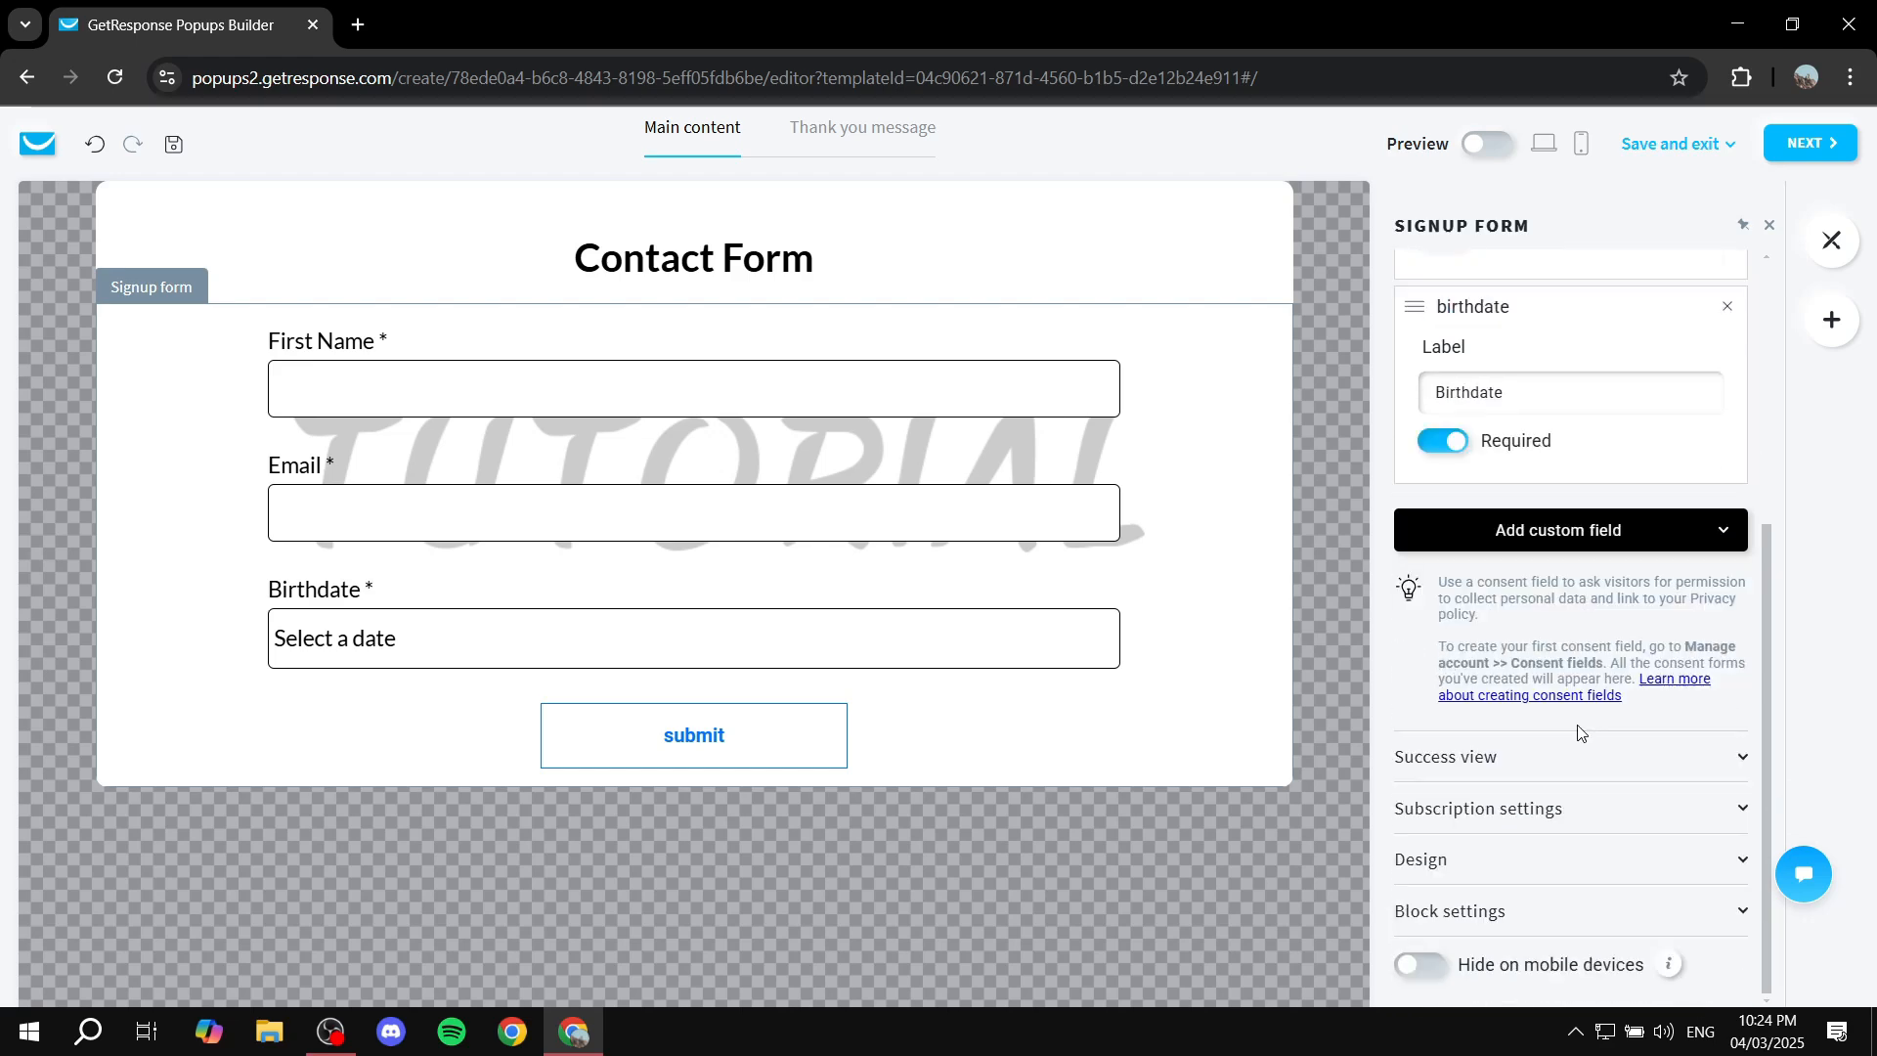
Try adding the url custom field to the signup form, and remove it again.
{"action": "scroll", "coordinate": [1570, 708], "scroll_direction": "up", "scroll_amount": 2}
{"action": "left_click", "coordinate": [1705, 774]}
{"action": "scroll", "coordinate": [1583, 735], "scroll_direction": "down", "scroll_amount": 3}
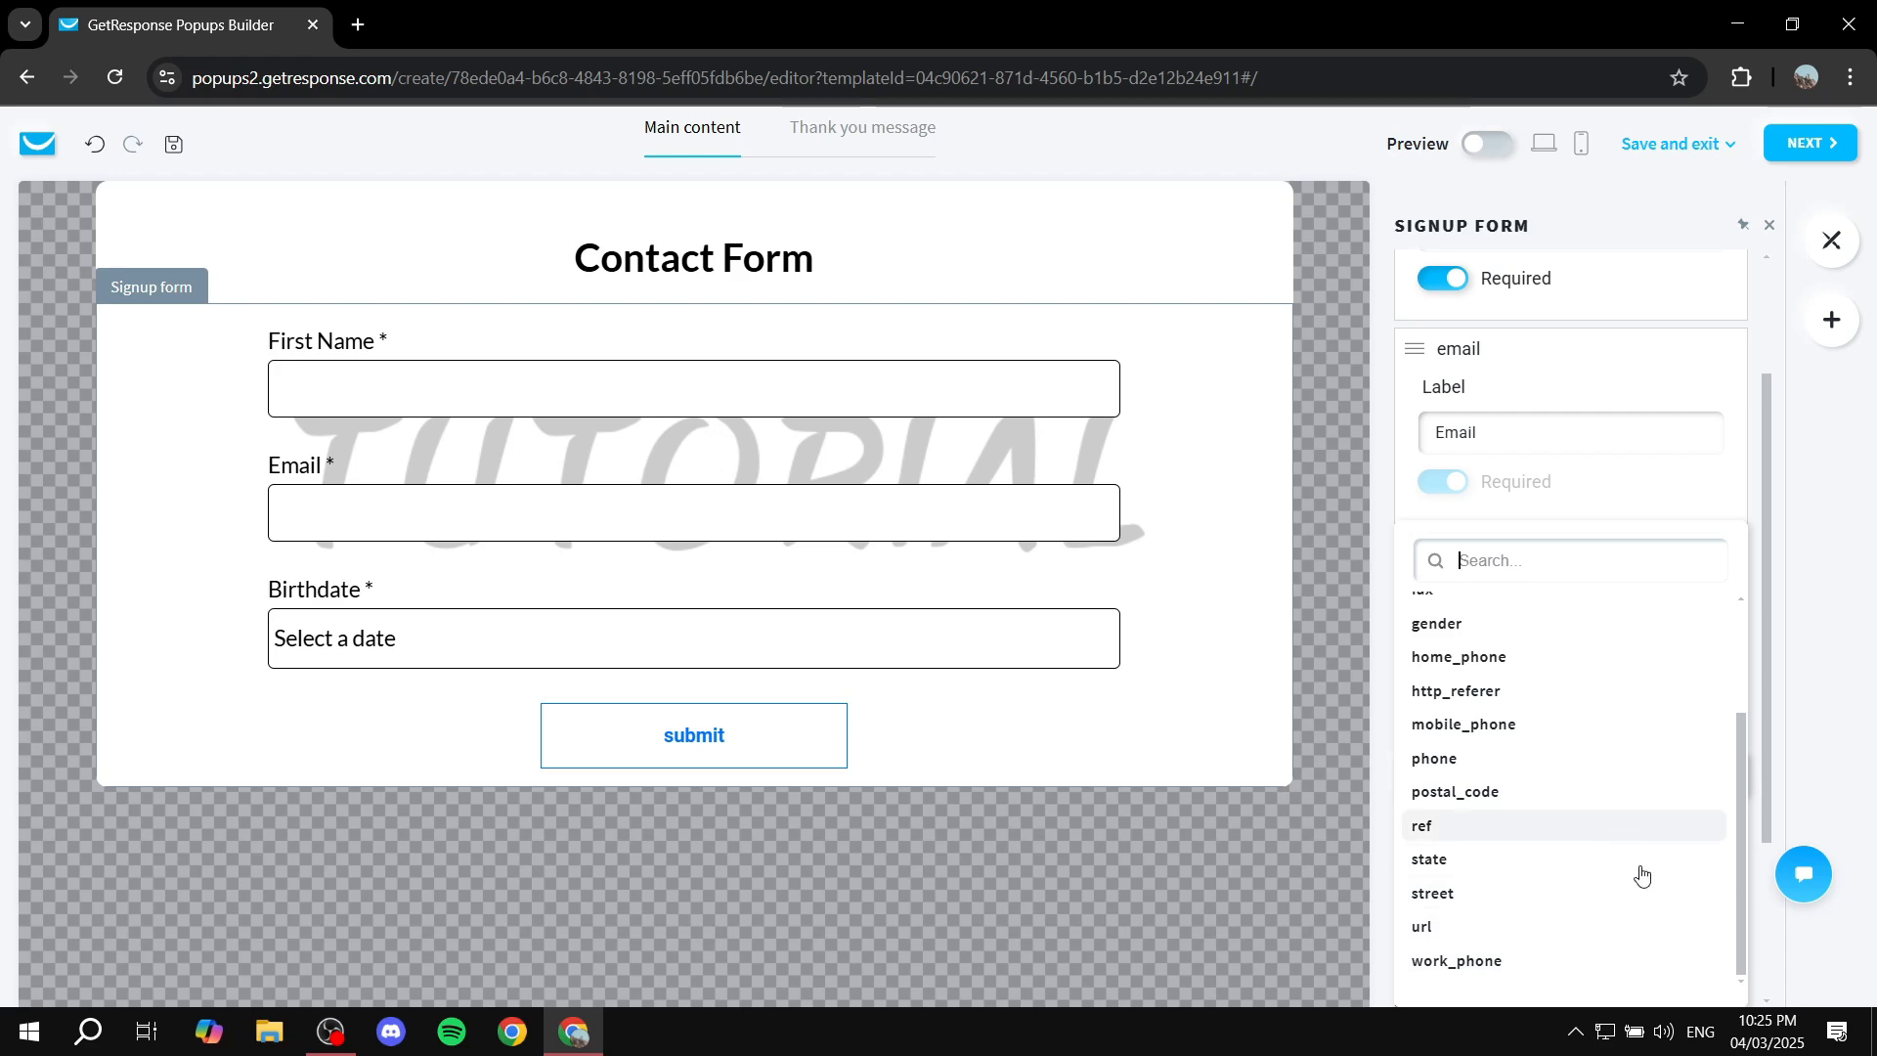
{"action": "left_click", "coordinate": [1430, 934]}
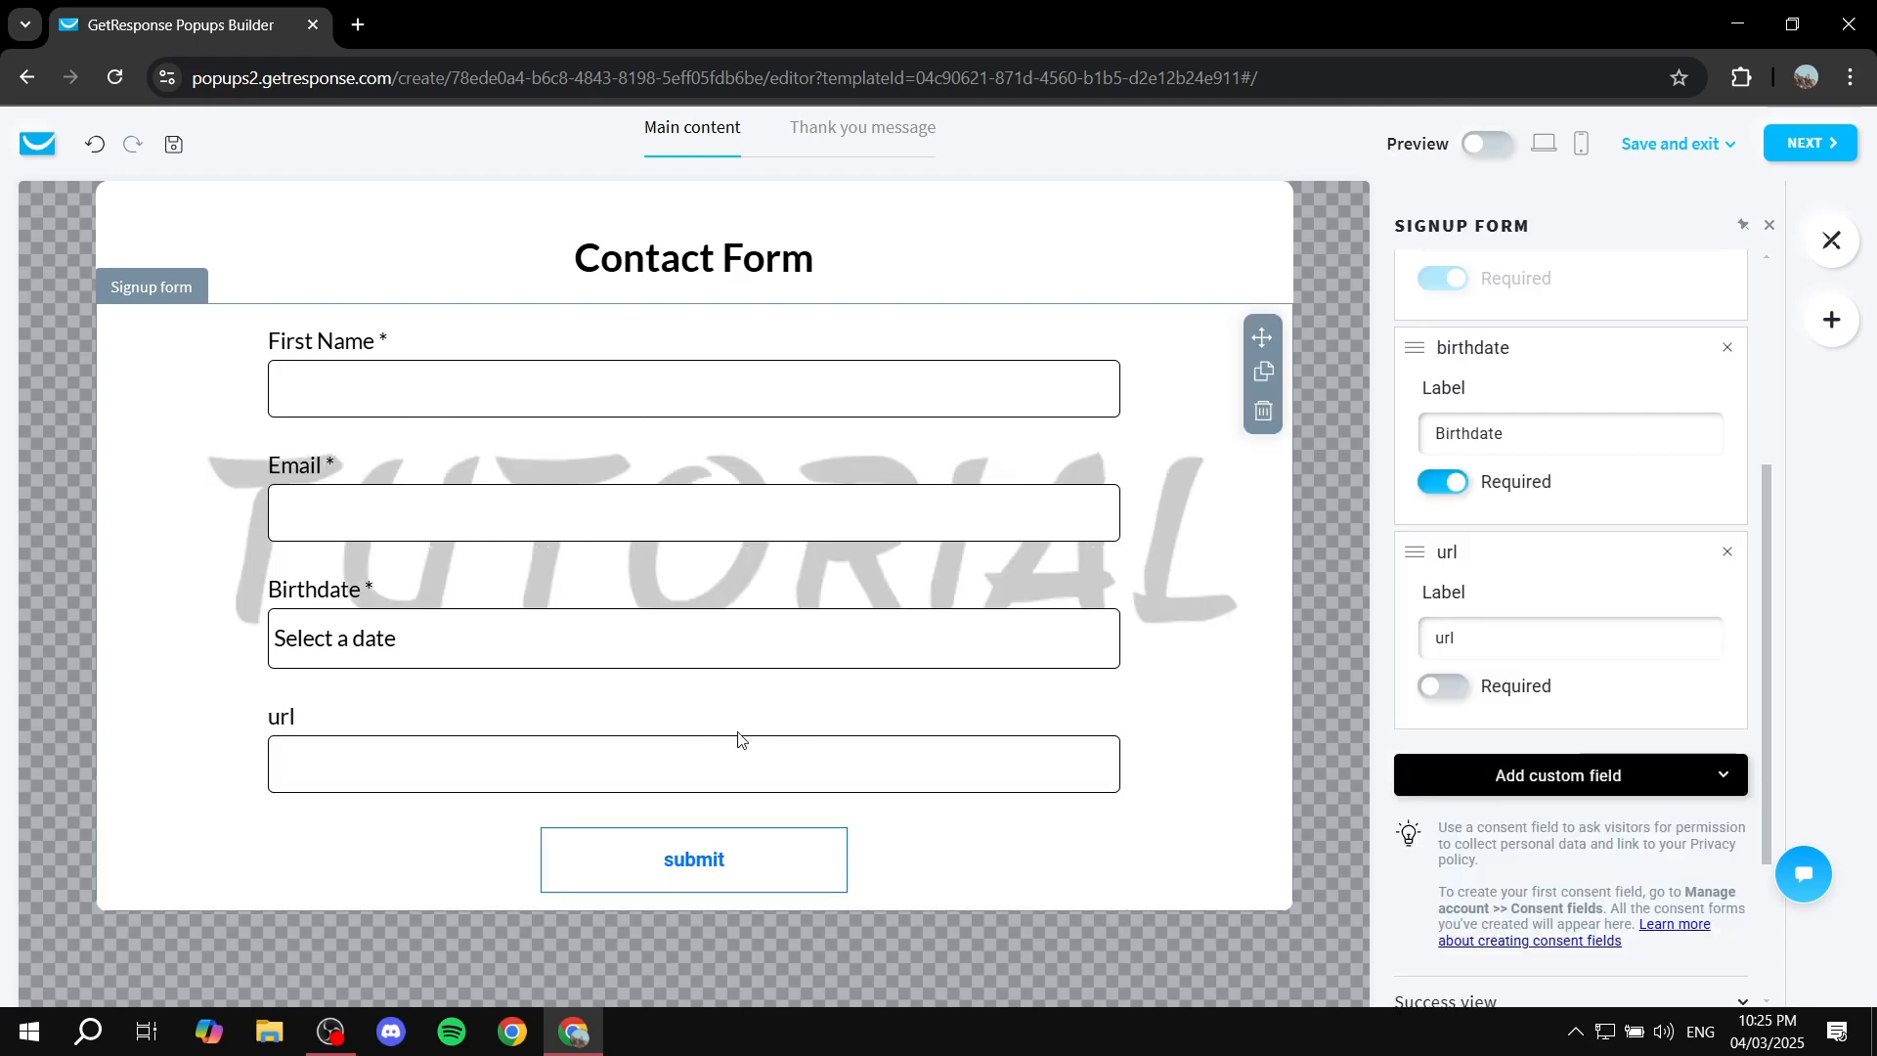
{"action": "left_click", "coordinate": [1528, 627]}
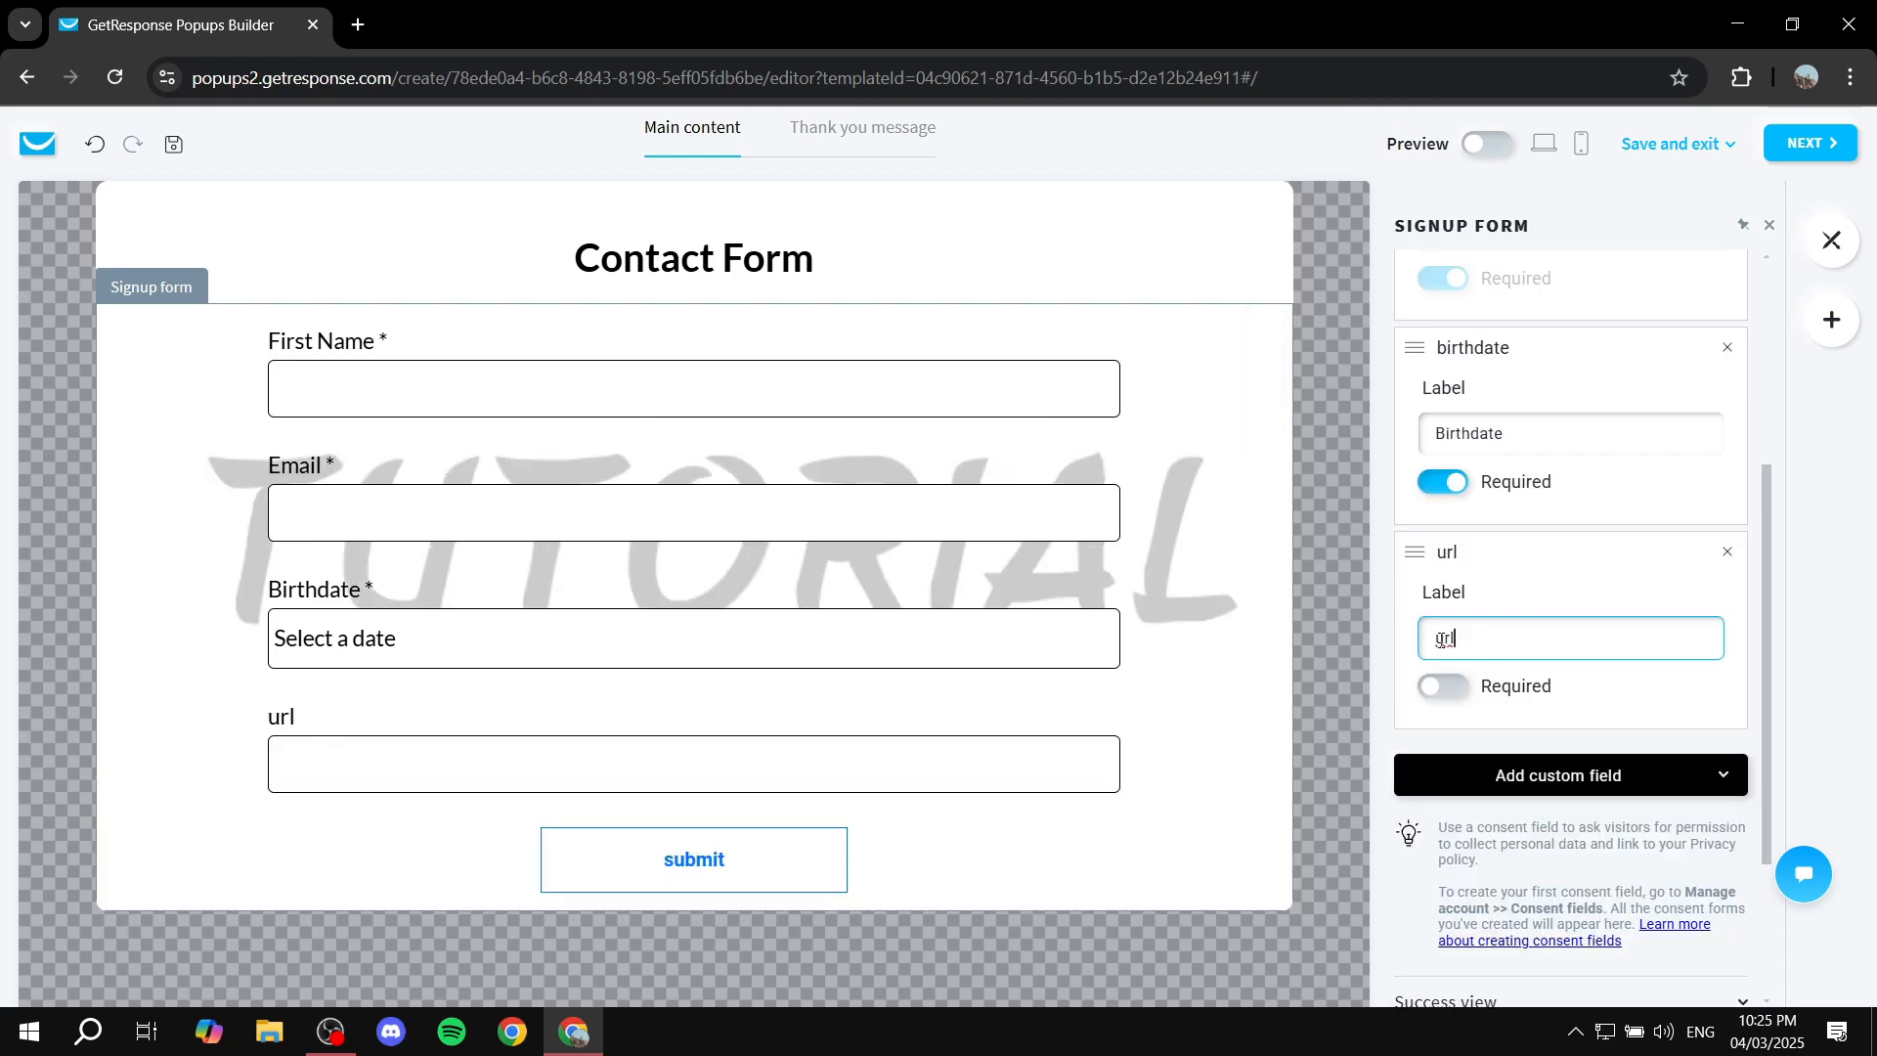
{"action": "left_click", "coordinate": [1727, 551]}
{"action": "scroll", "coordinate": [1476, 535], "scroll_direction": "up", "scroll_amount": 2}
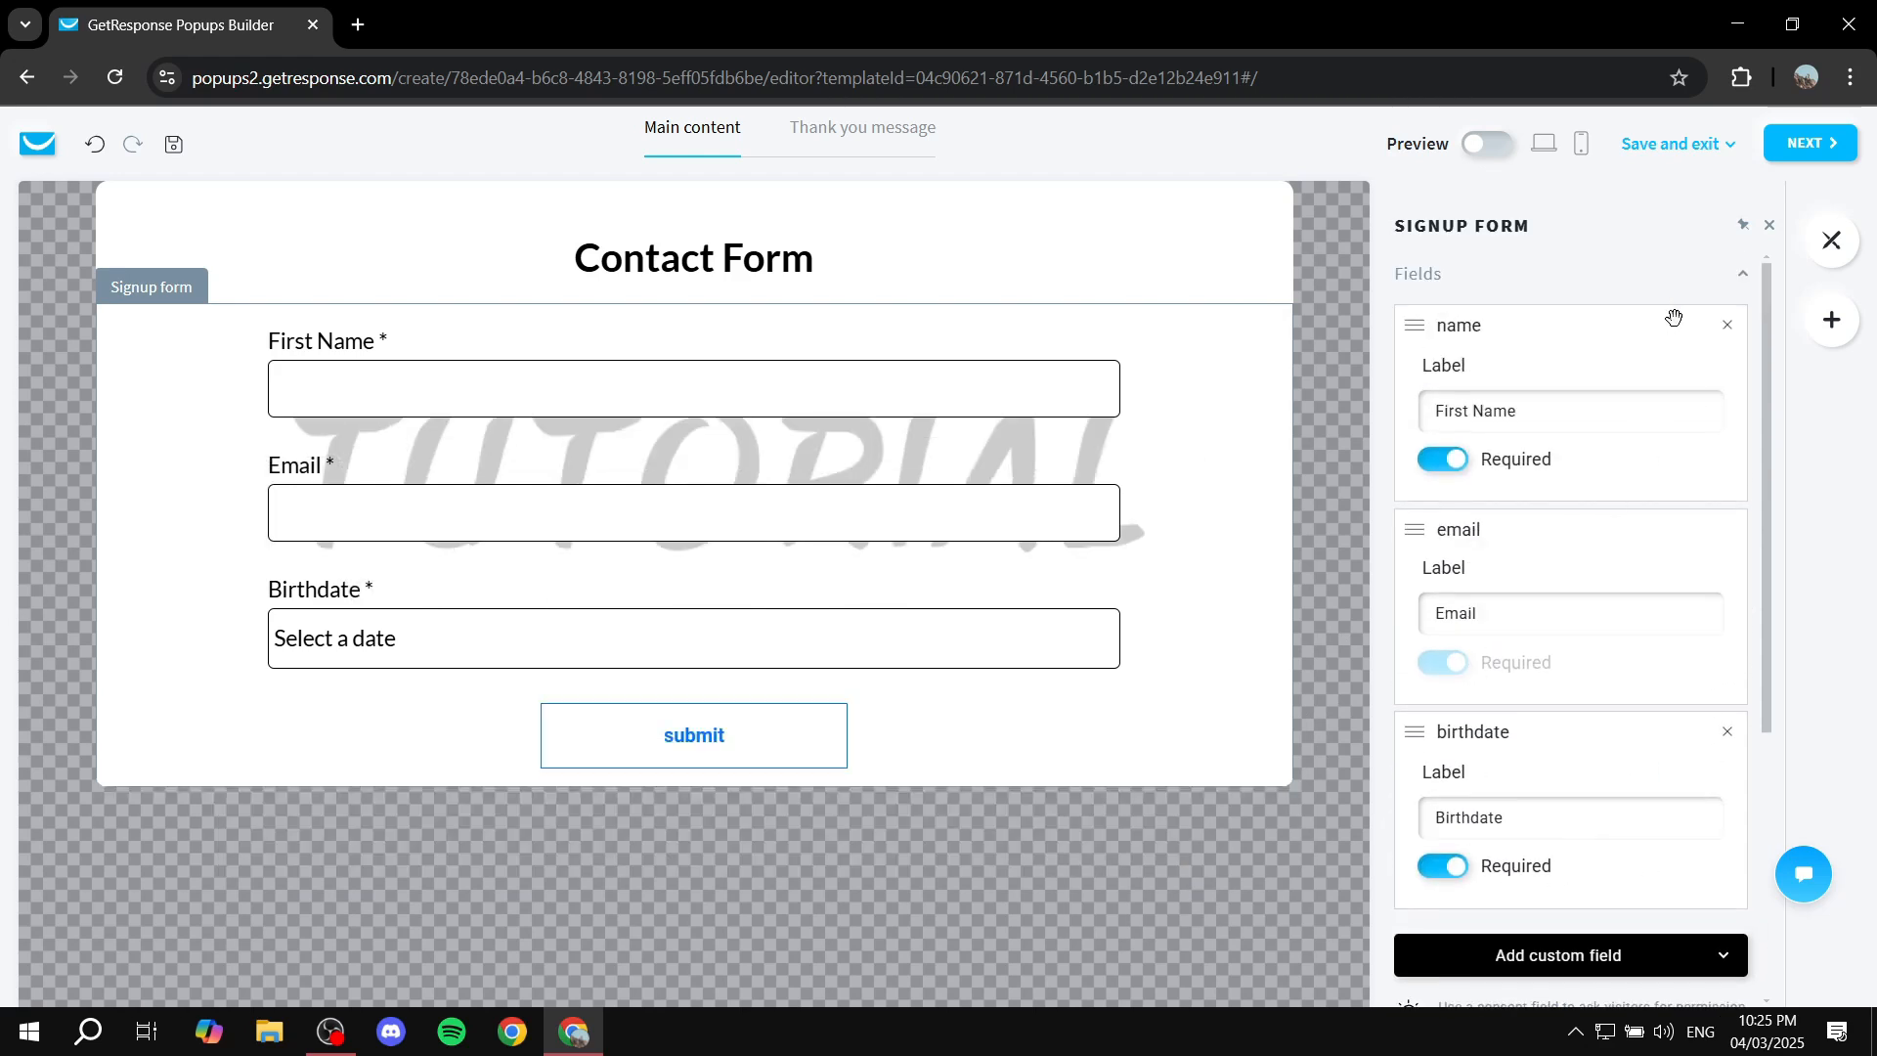
Review the signup form's success view and subscription settings, trying the opt-in confirmation email option on and off.
{"action": "left_click", "coordinate": [1744, 281]}
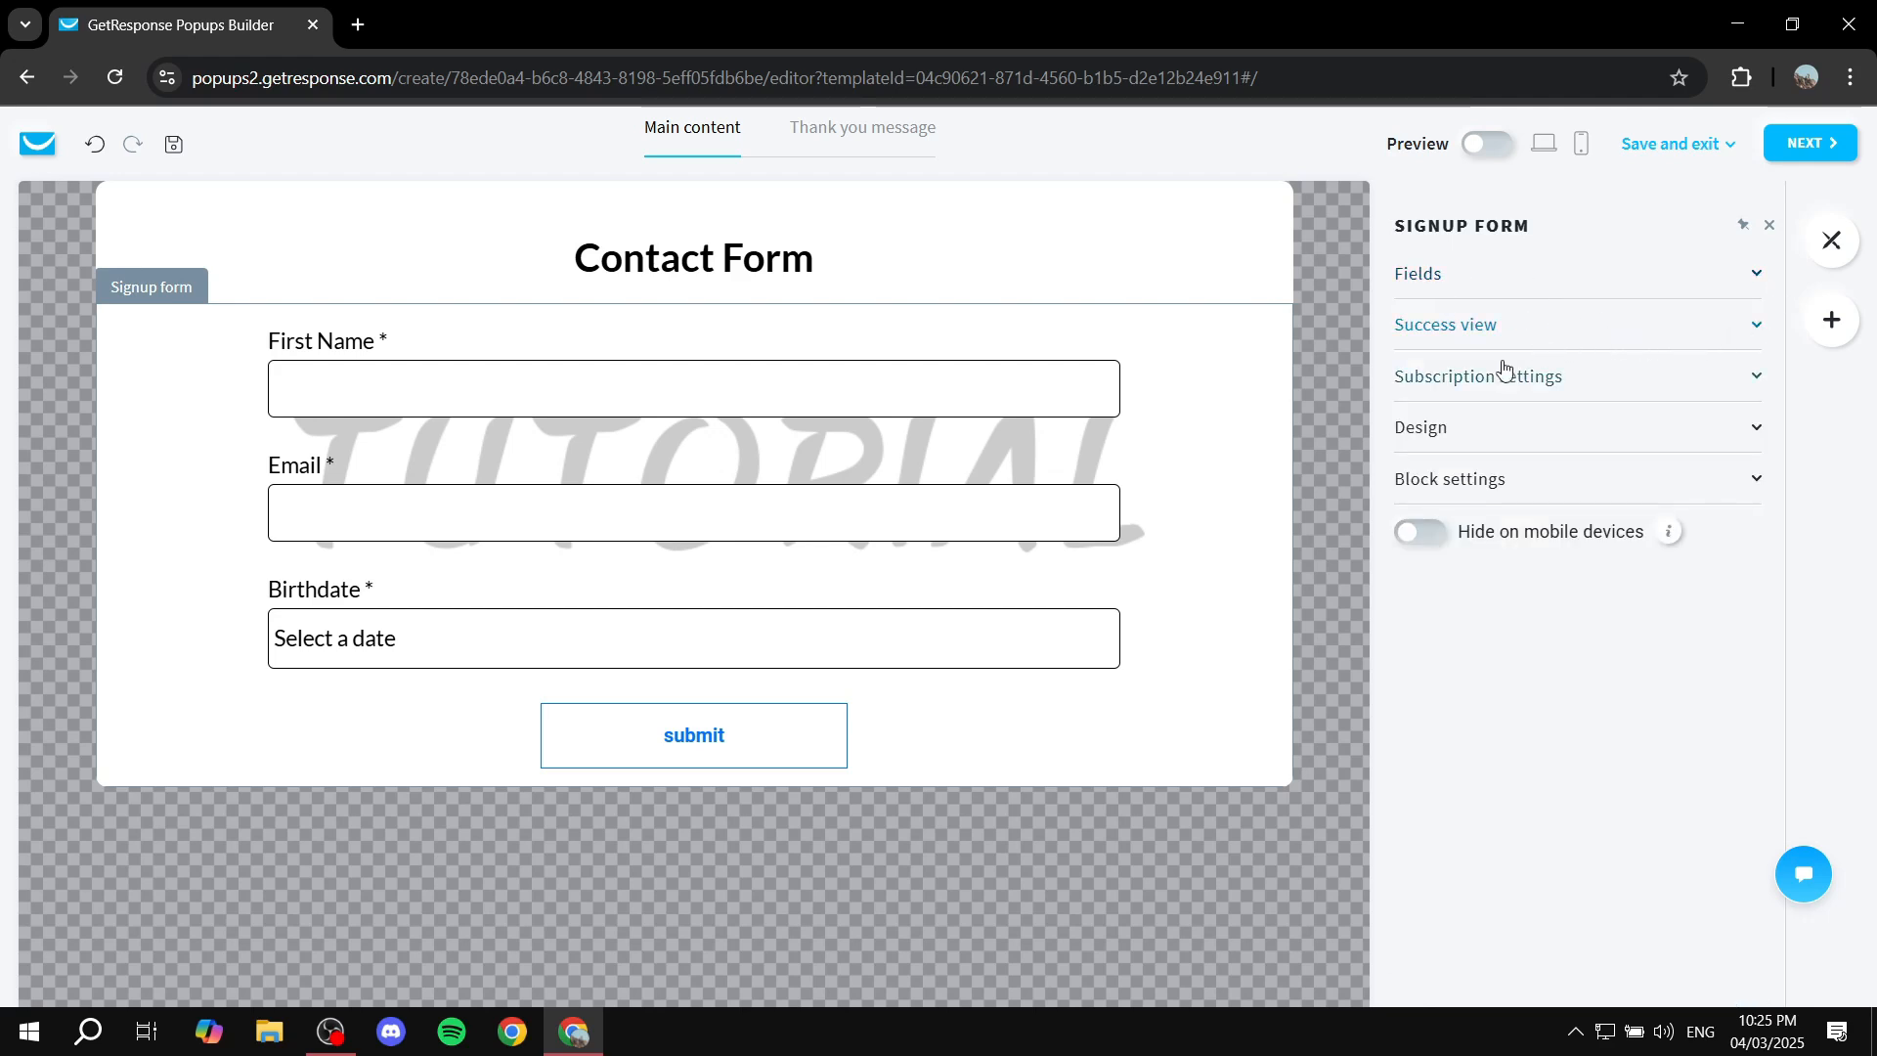
{"action": "left_click", "coordinate": [1608, 325]}
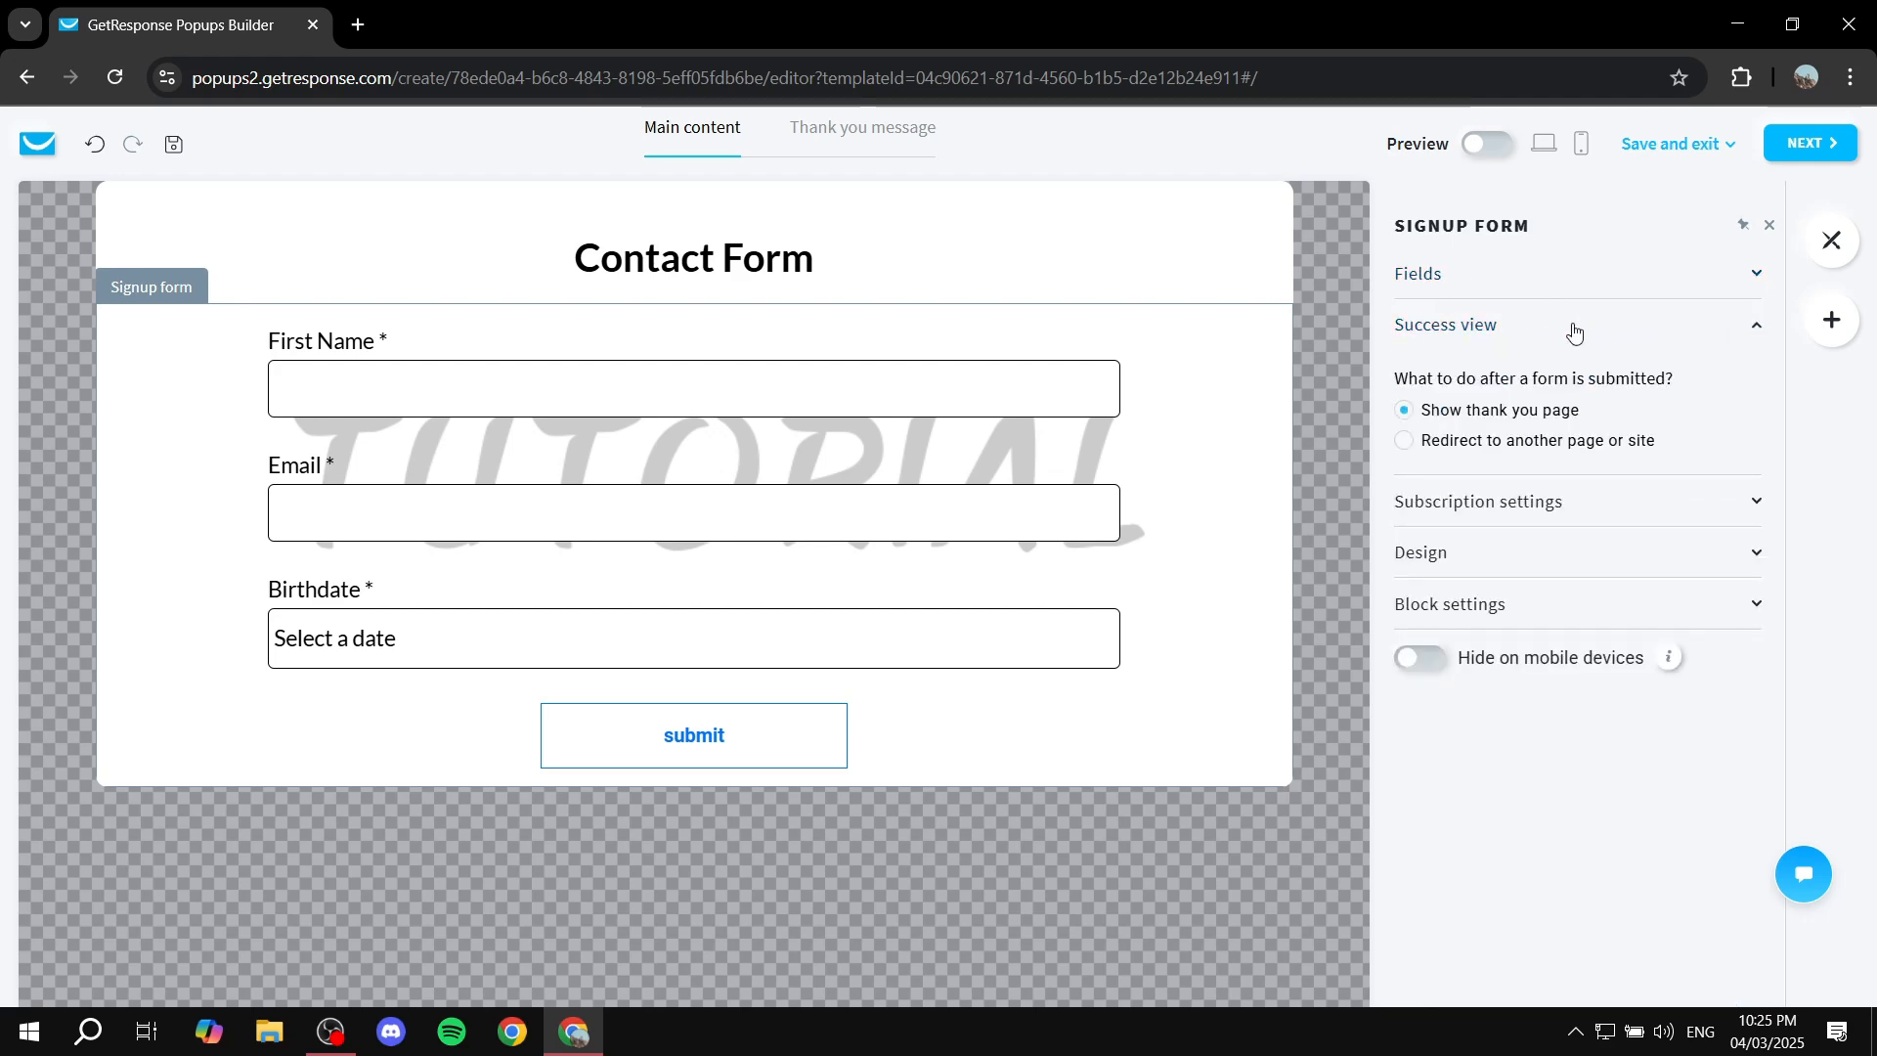
{"action": "left_click", "coordinate": [1576, 330]}
{"action": "left_click", "coordinate": [1589, 375]}
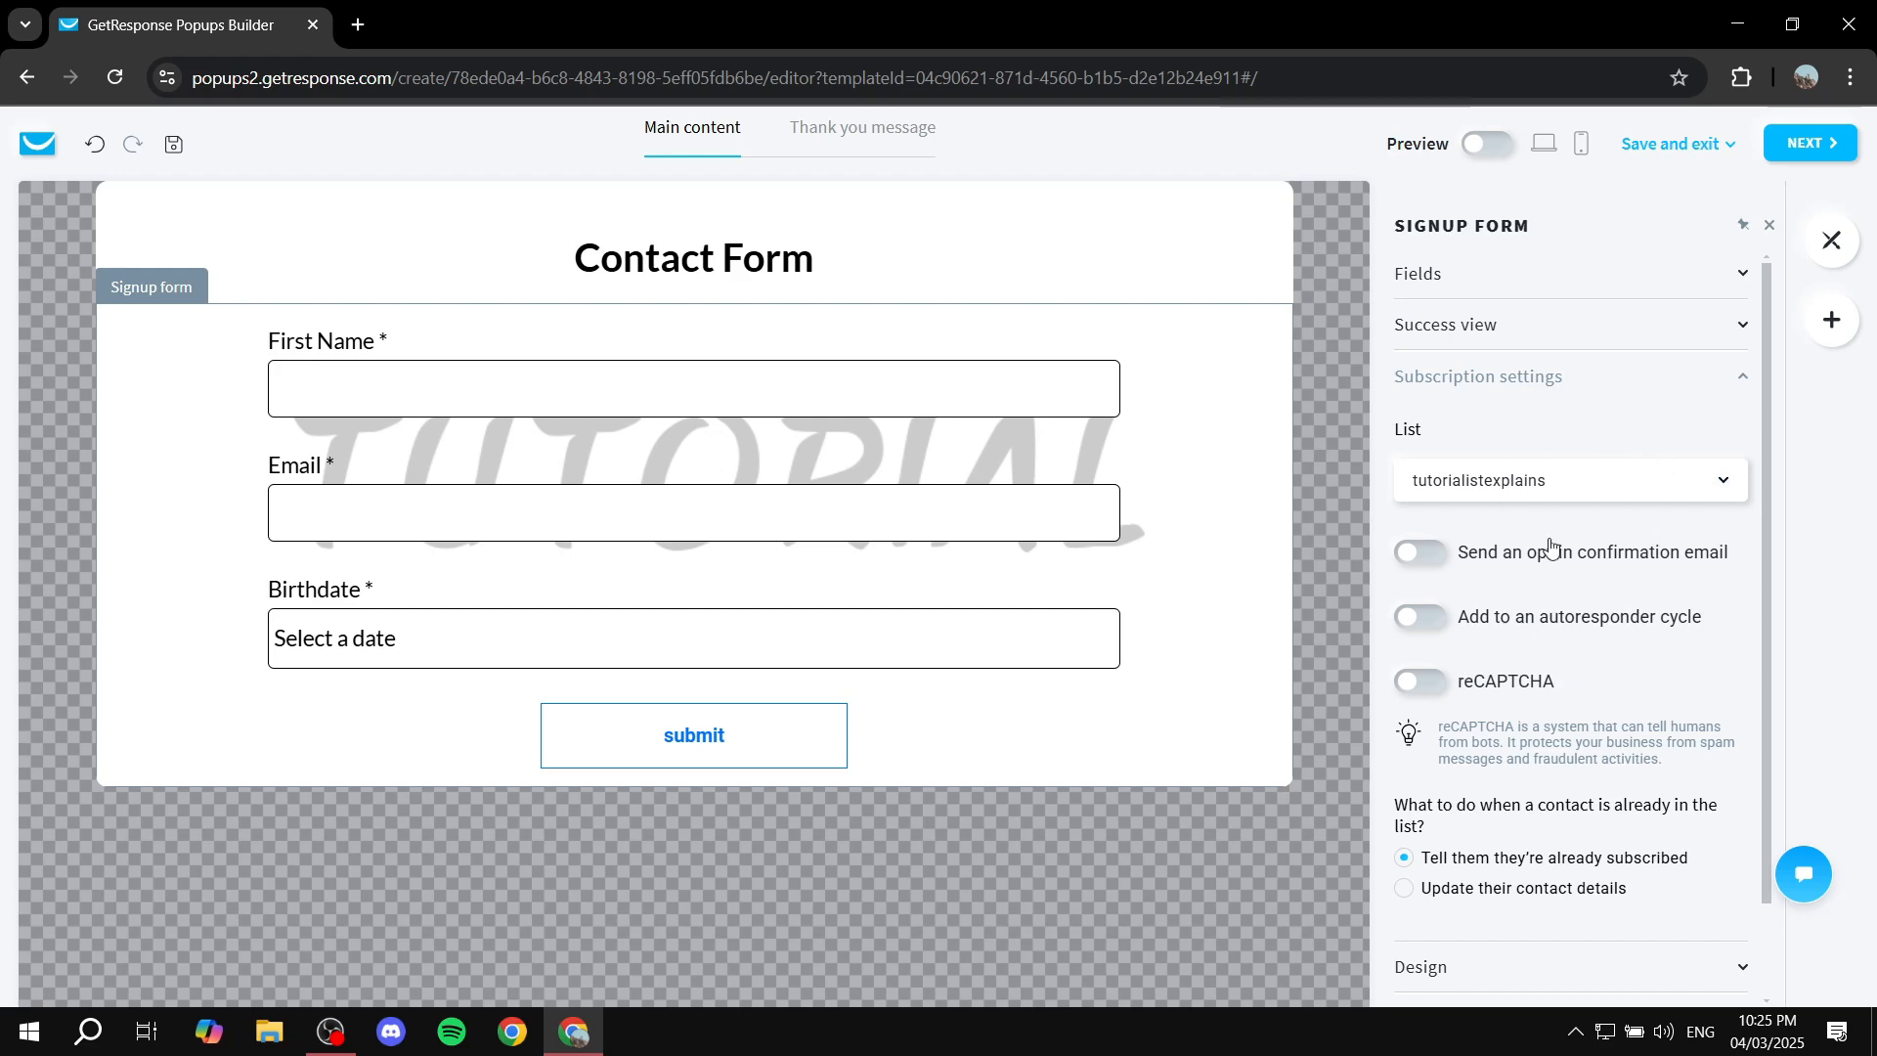
{"action": "left_click", "coordinate": [1419, 559]}
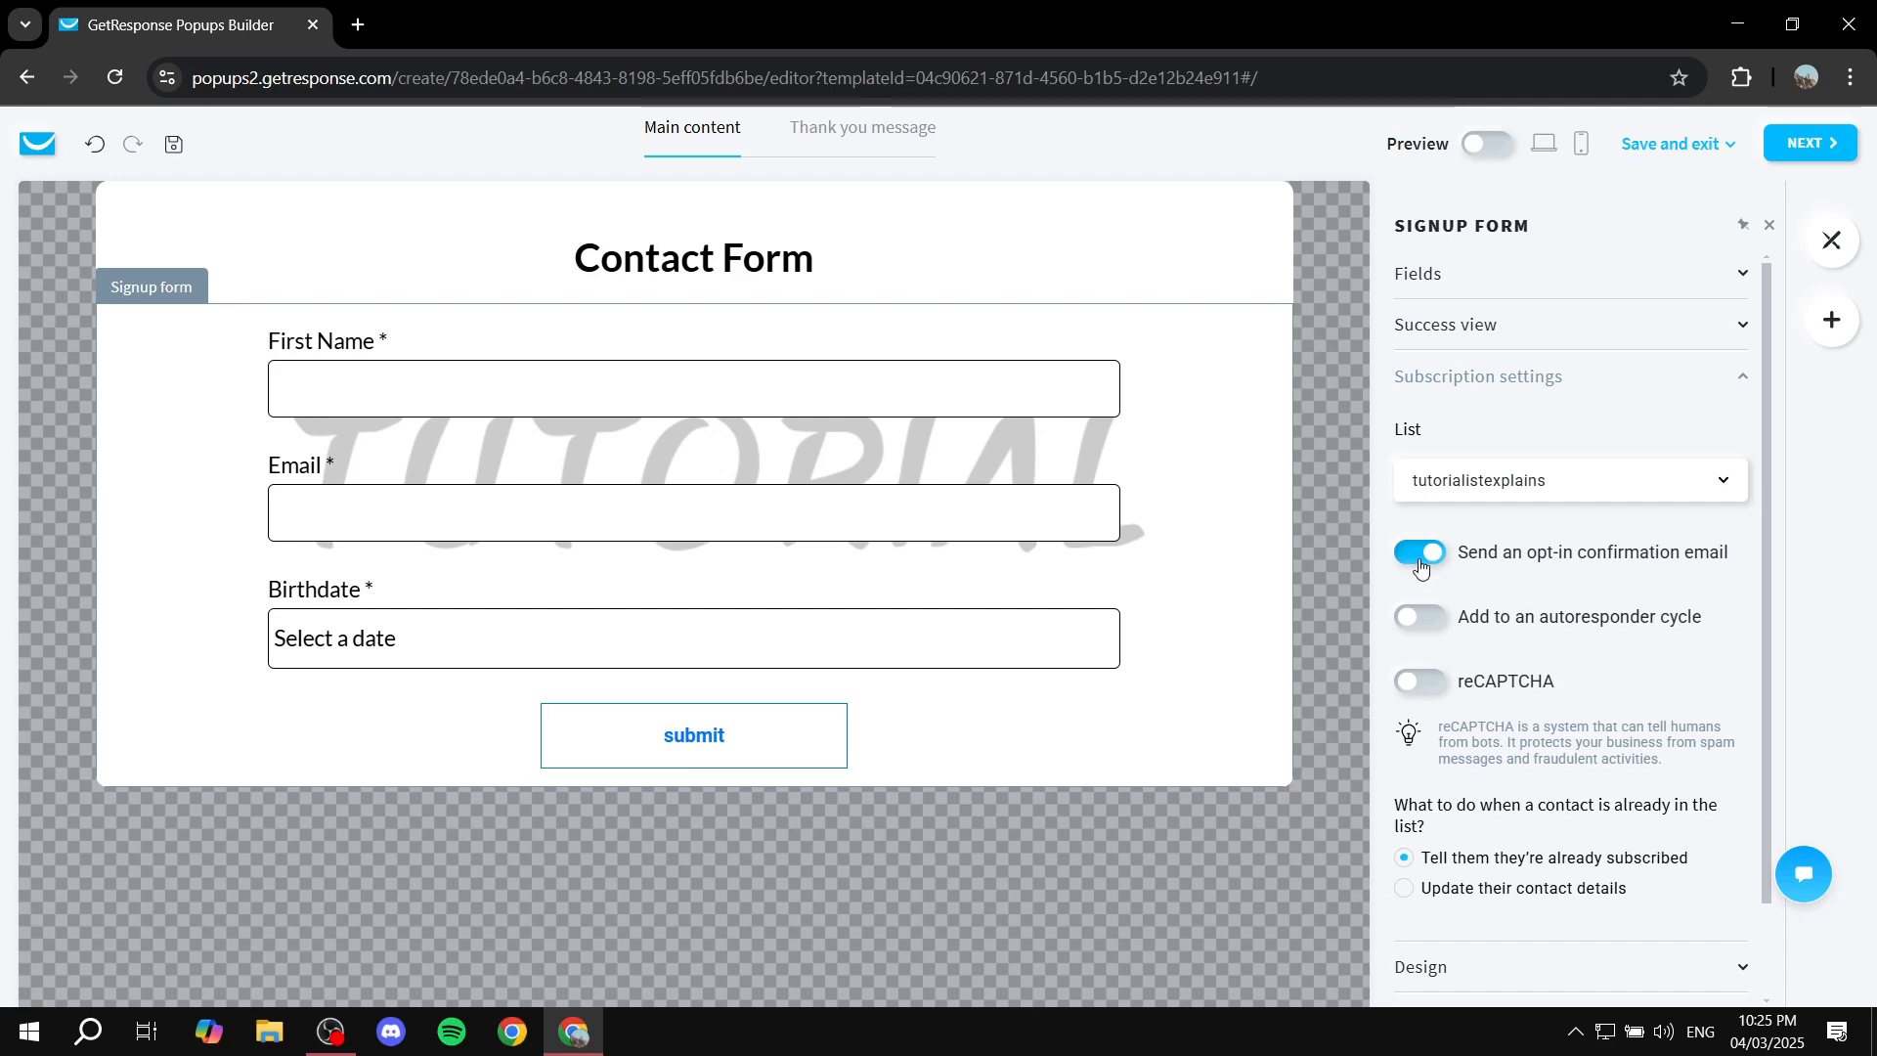
{"action": "left_click", "coordinate": [1417, 562]}
{"action": "left_click", "coordinate": [1743, 378]}
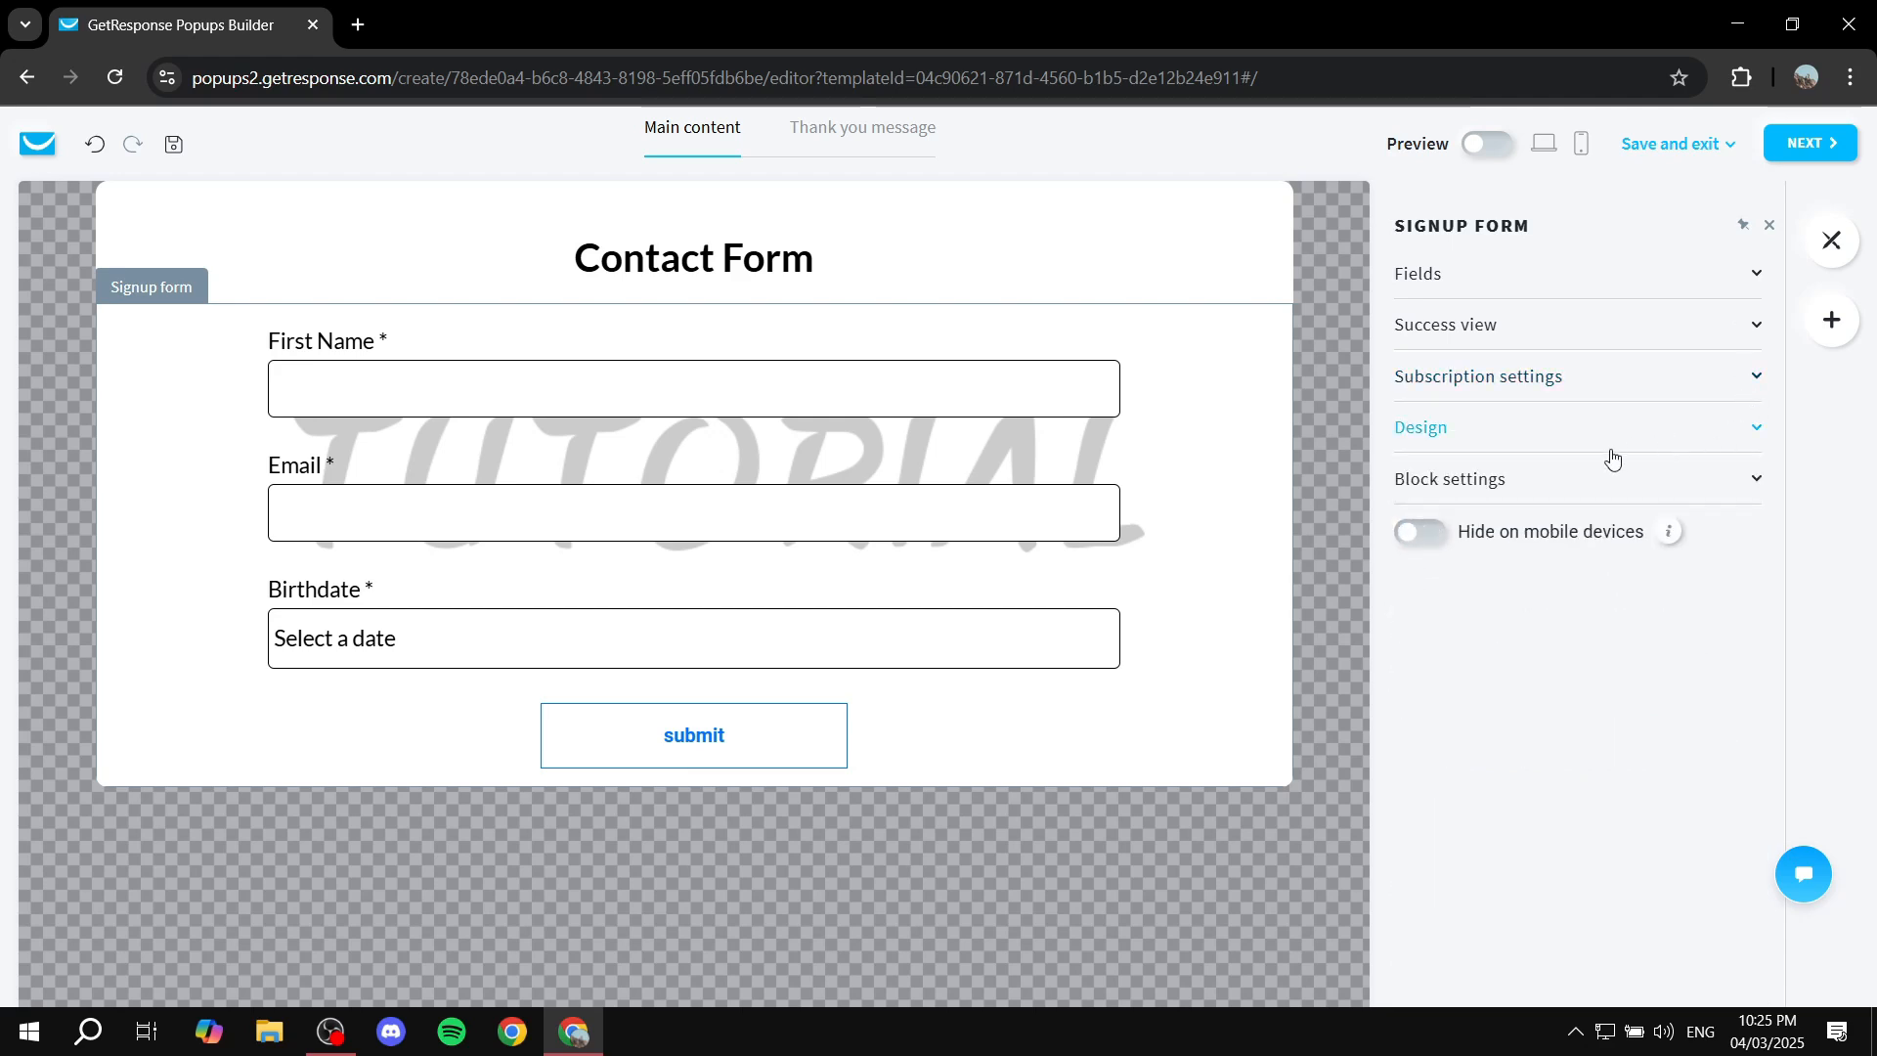
Try the L size and the sharp and round shapes on the form fields, returning to size M and the soft shape.
{"action": "left_click", "coordinate": [1756, 427]}
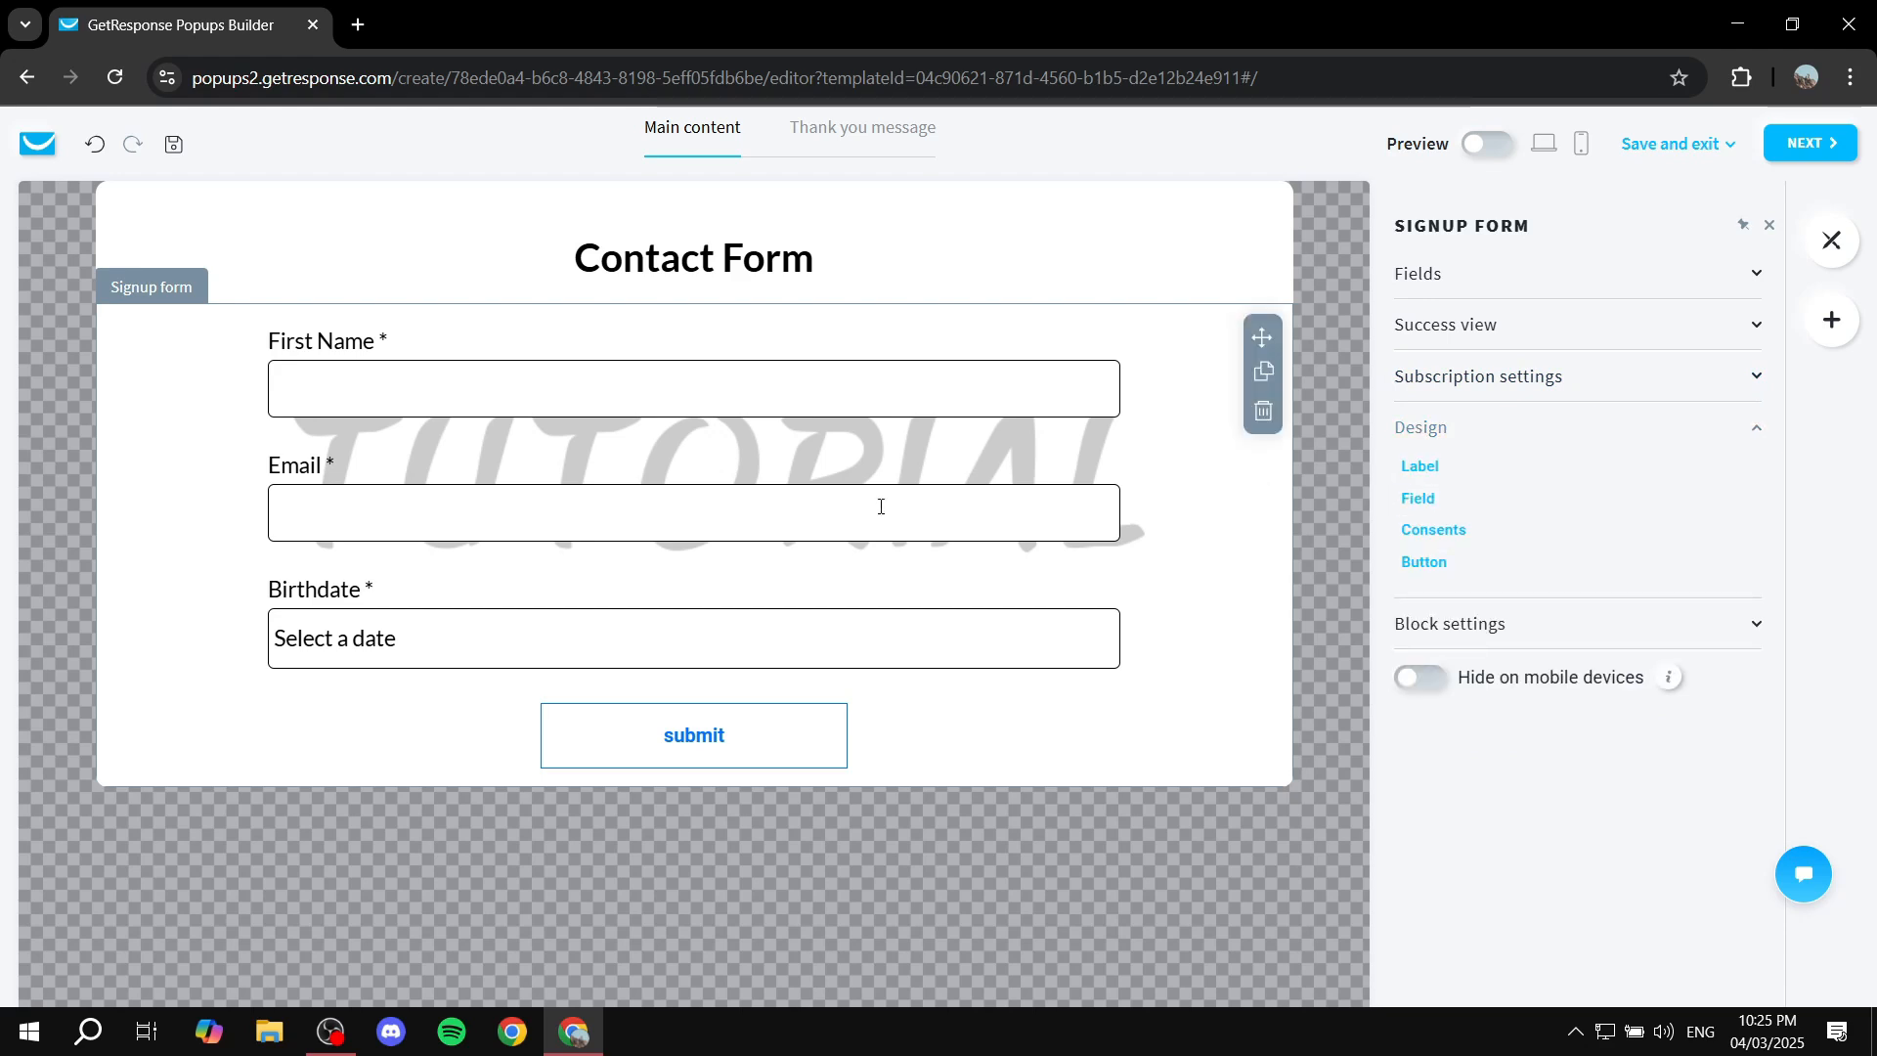
{"action": "left_click", "coordinate": [1422, 499]}
{"action": "left_click", "coordinate": [1521, 460]}
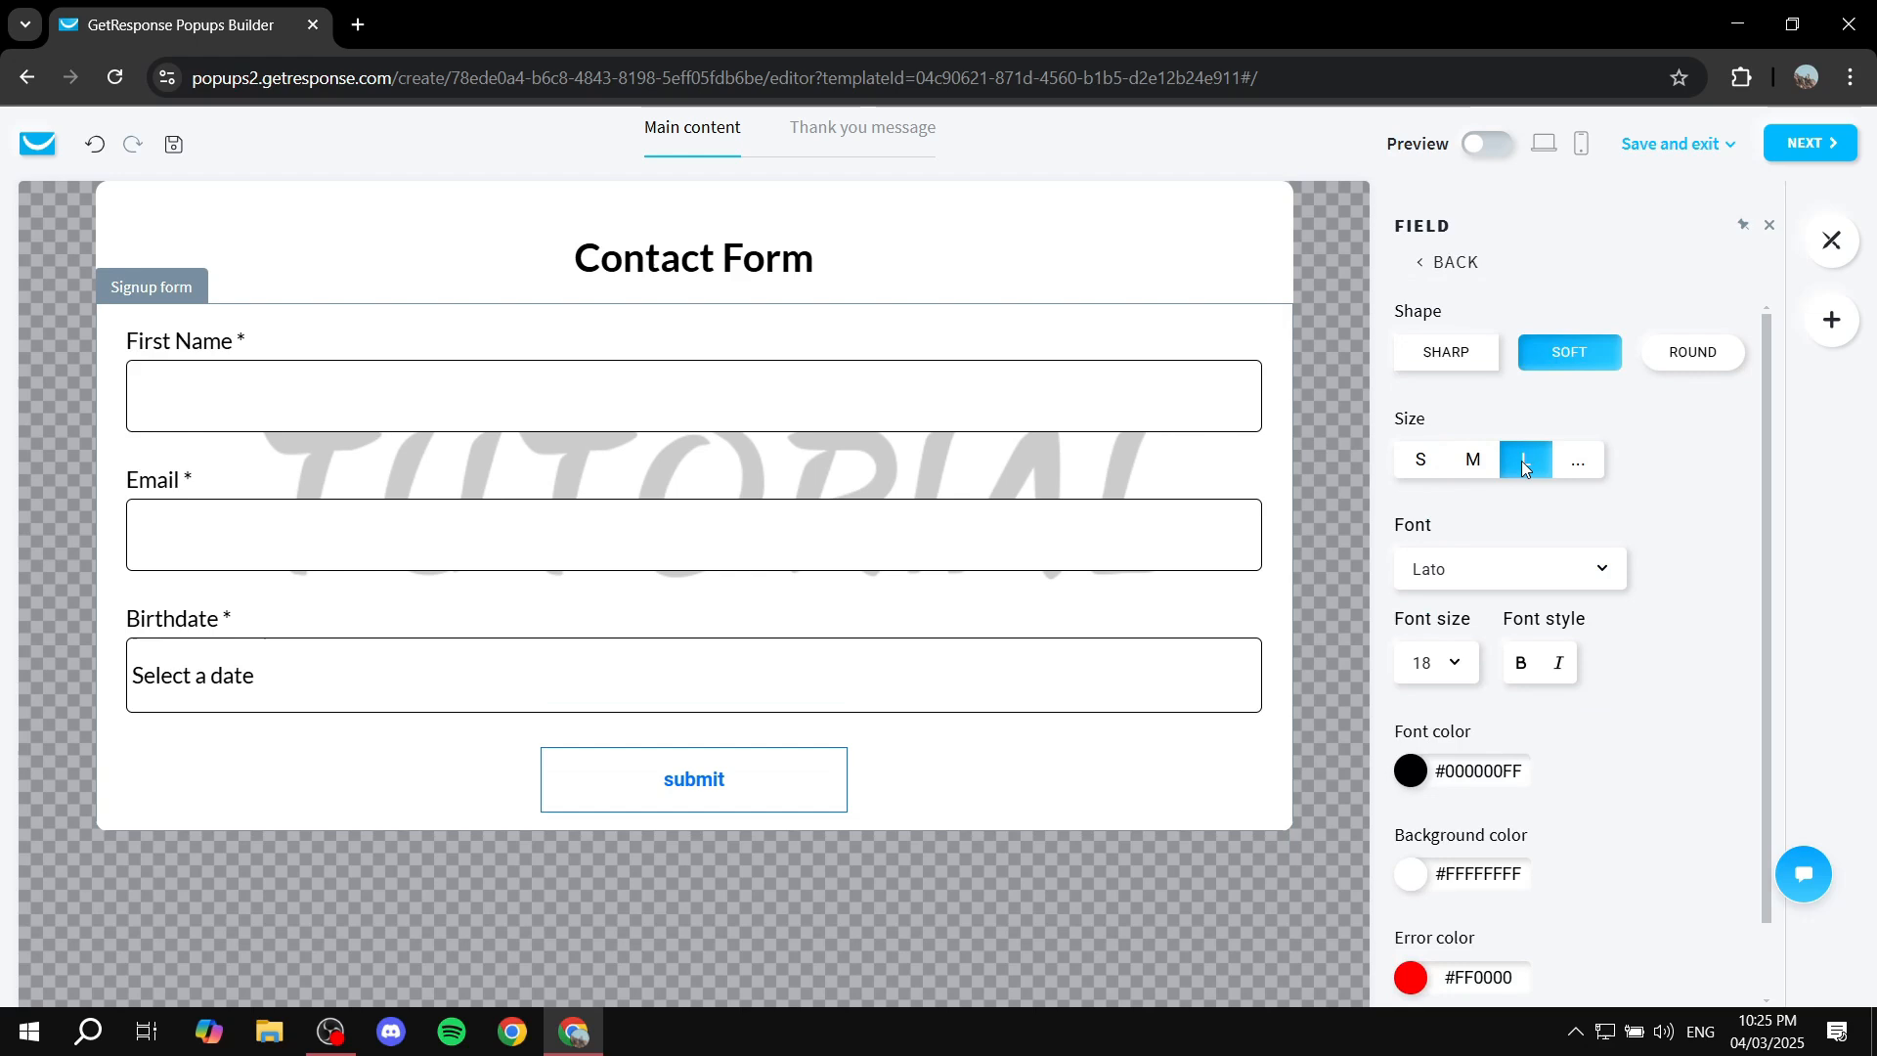
{"action": "left_click", "coordinate": [1463, 467]}
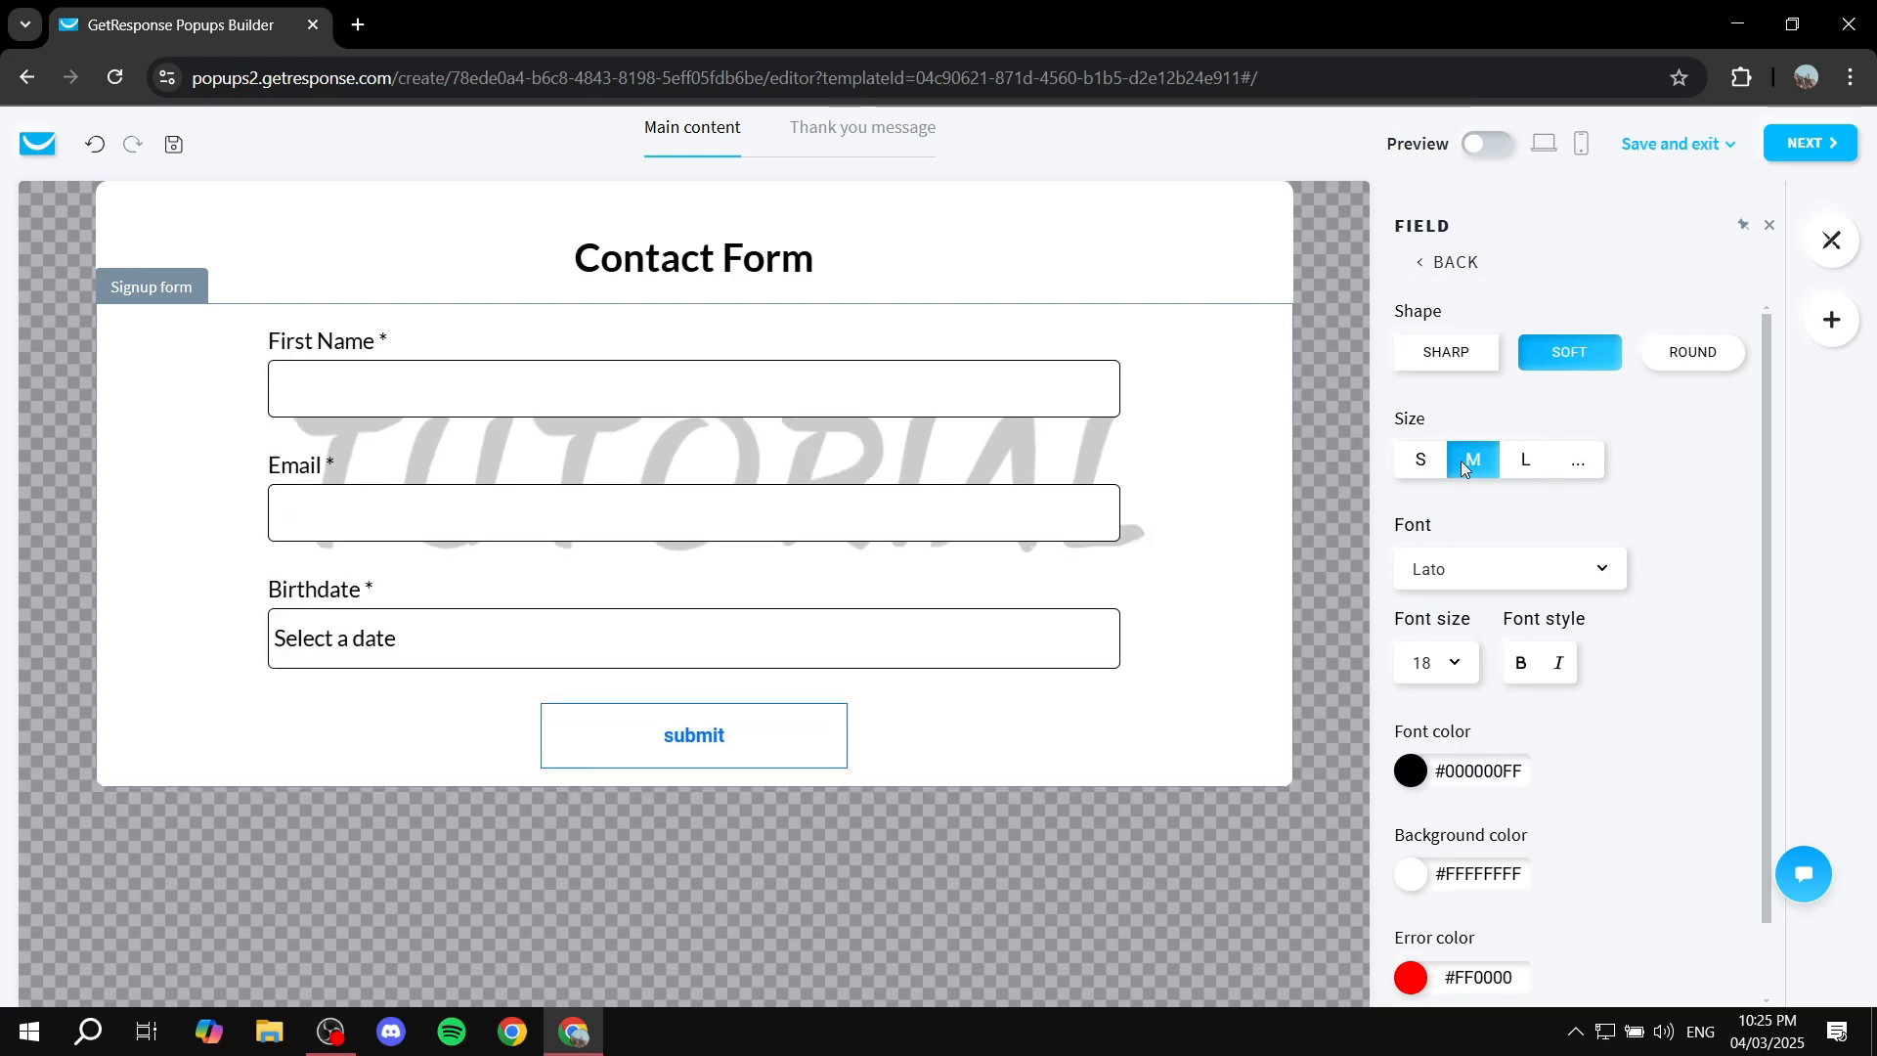
{"action": "left_click", "coordinate": [1460, 350]}
{"action": "left_click", "coordinate": [1693, 360]}
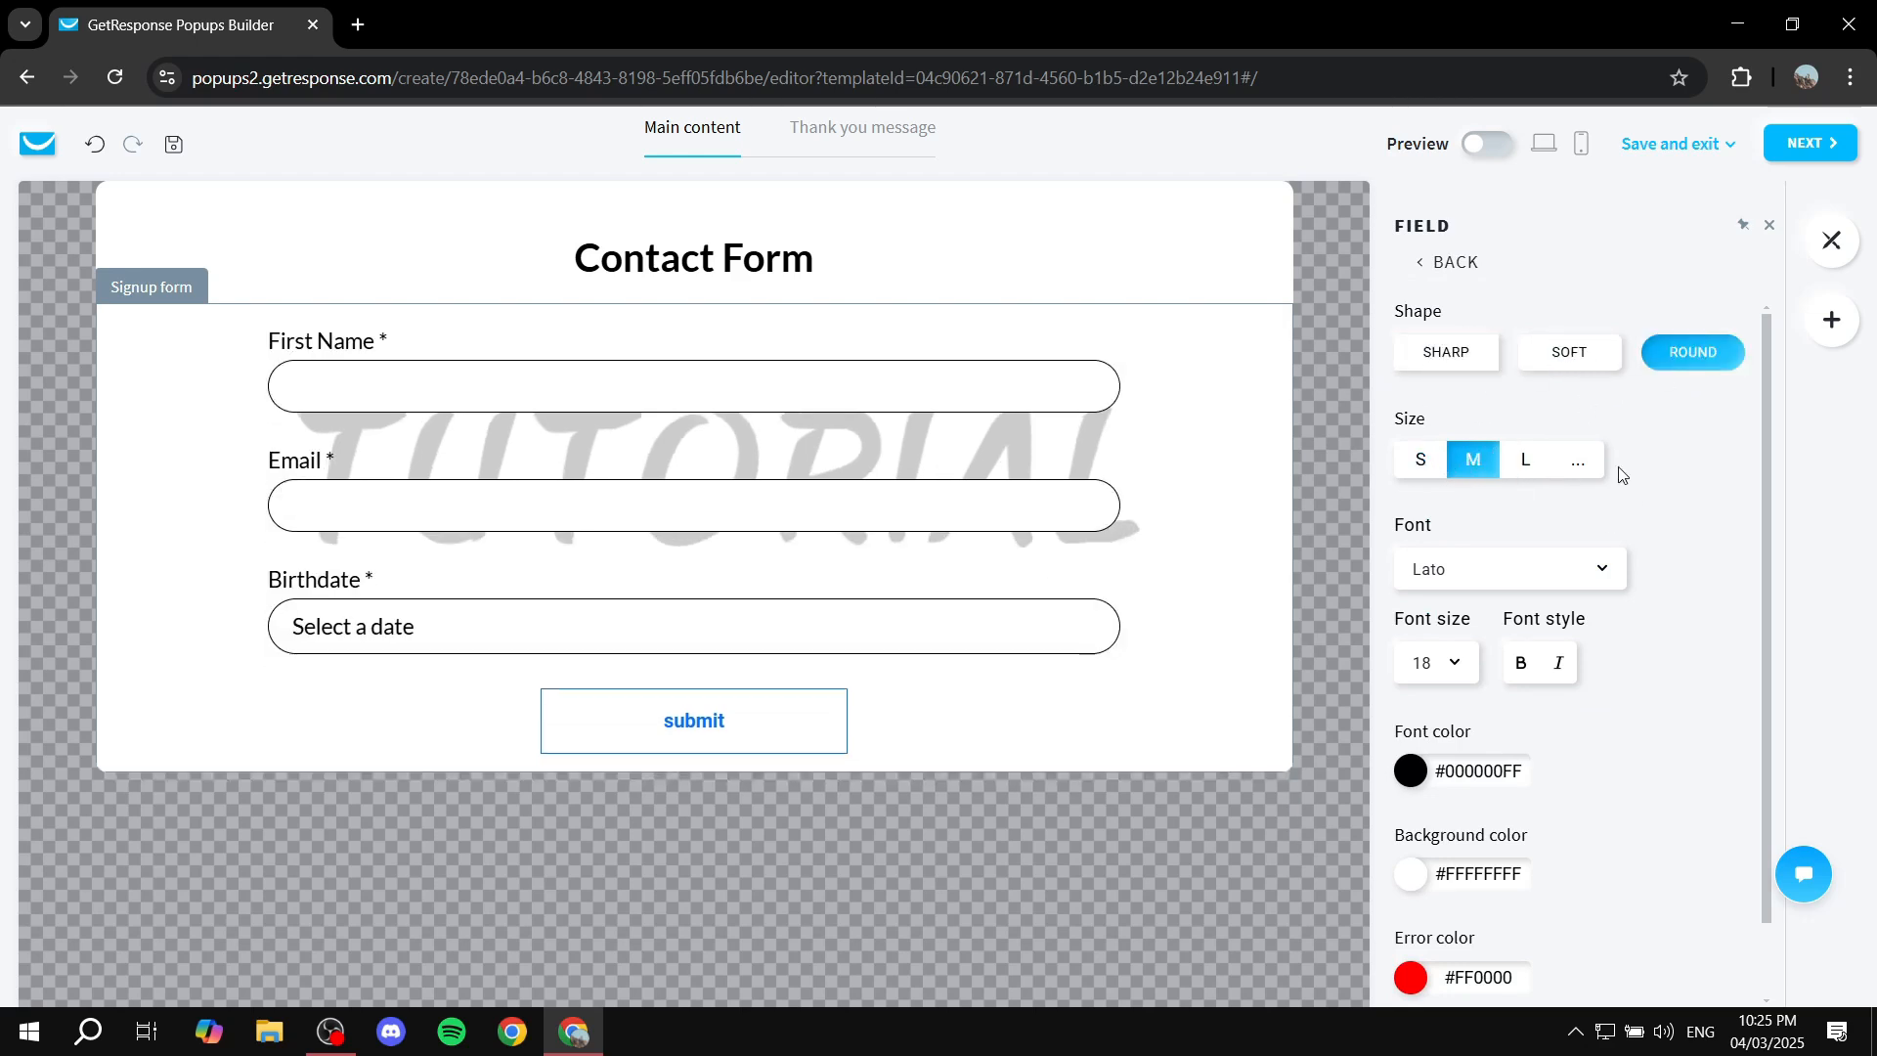
{"action": "left_click", "coordinate": [1567, 369]}
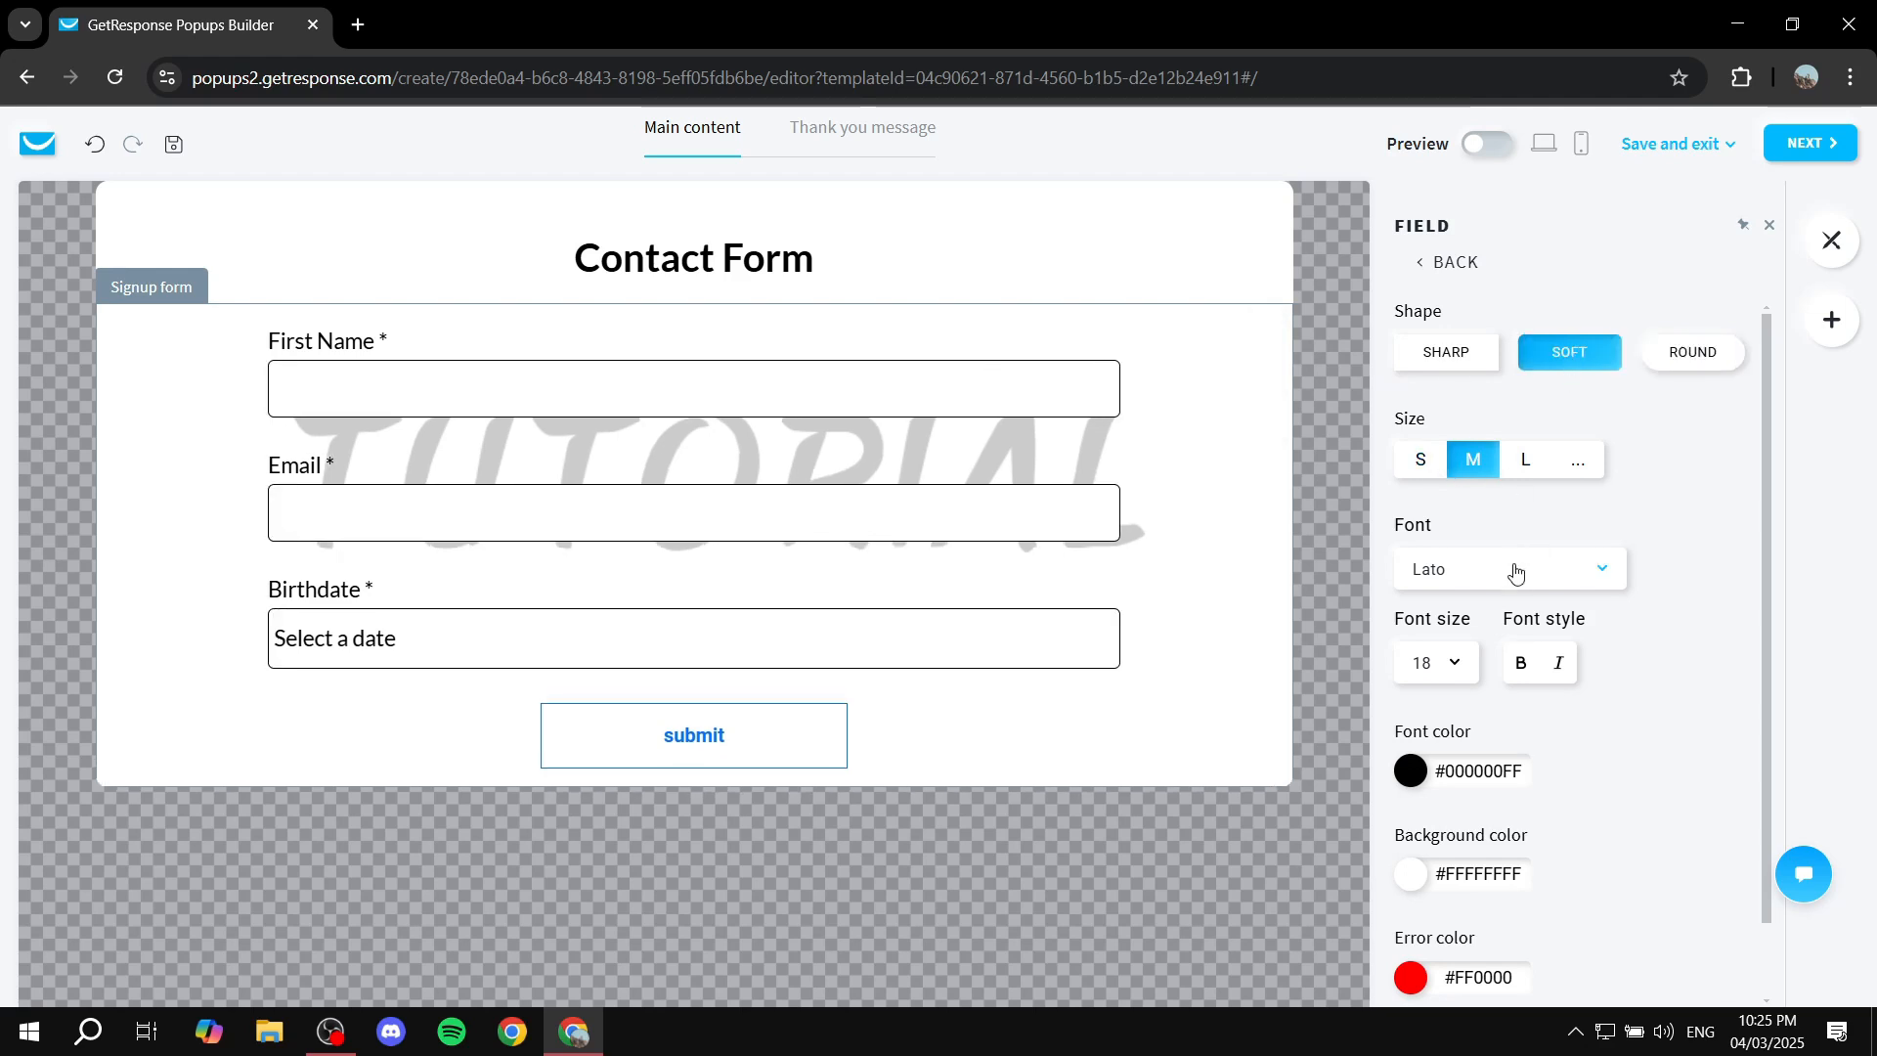
{"action": "scroll", "coordinate": [1514, 572], "scroll_direction": "down", "scroll_amount": 1}
{"action": "scroll", "coordinate": [1590, 452], "scroll_direction": "up", "scroll_amount": 1}
{"action": "left_click", "coordinate": [1430, 271]}
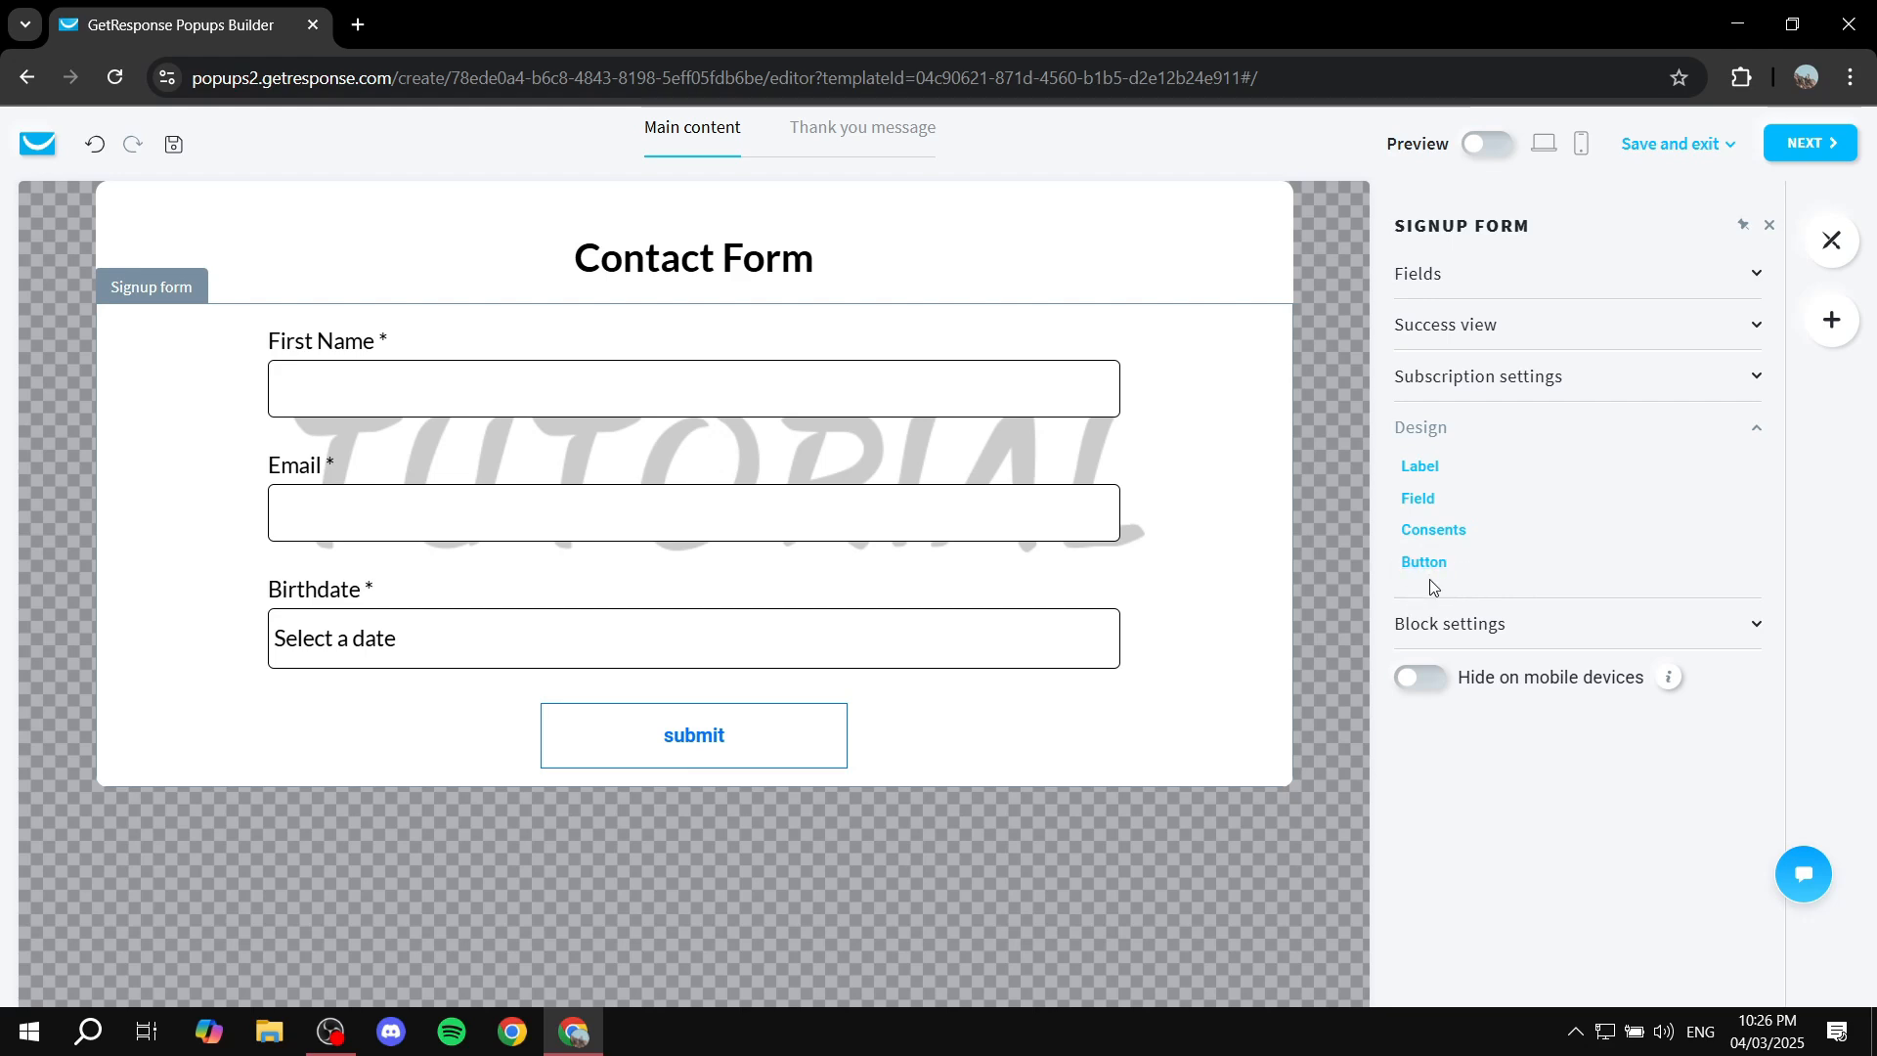
{"action": "left_click", "coordinate": [1752, 435]}
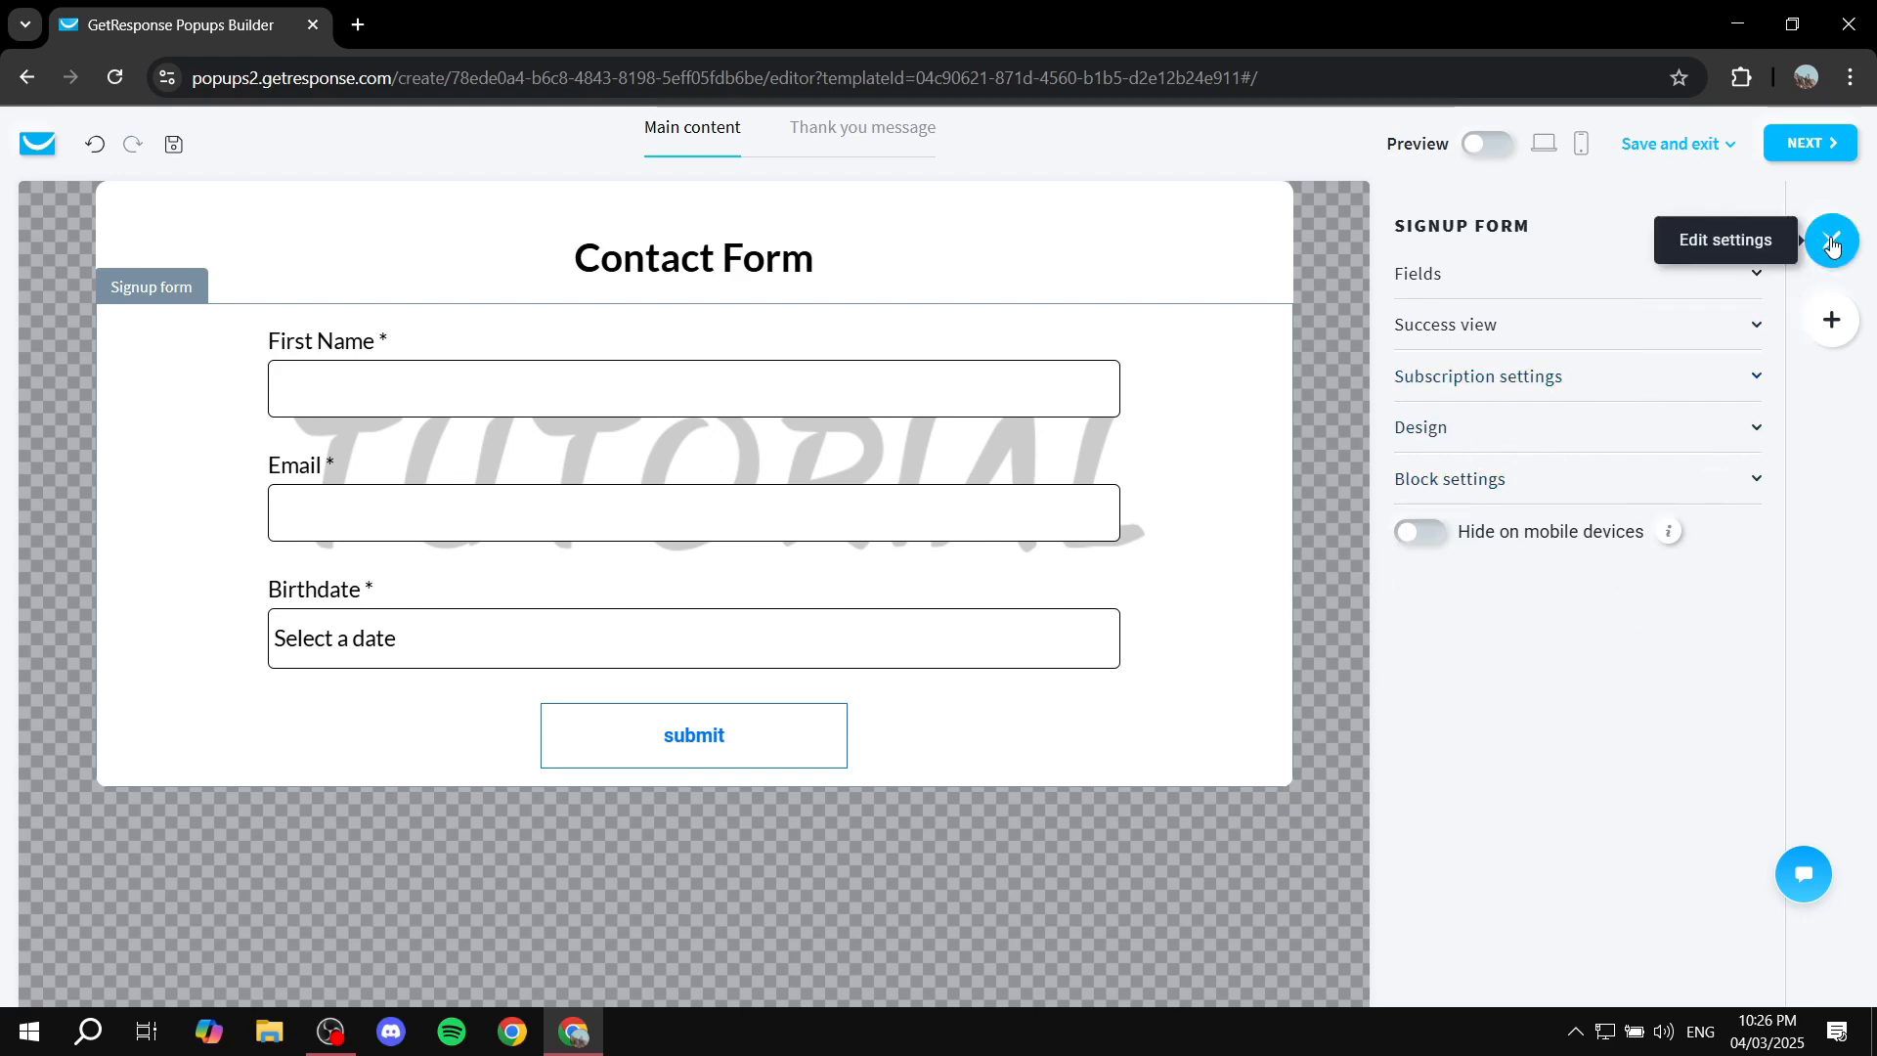
Proceed to the form's publishing settings, review its name and Page URLs, and copy the embedded form code to the clipboard.
{"action": "left_click", "coordinate": [1795, 146]}
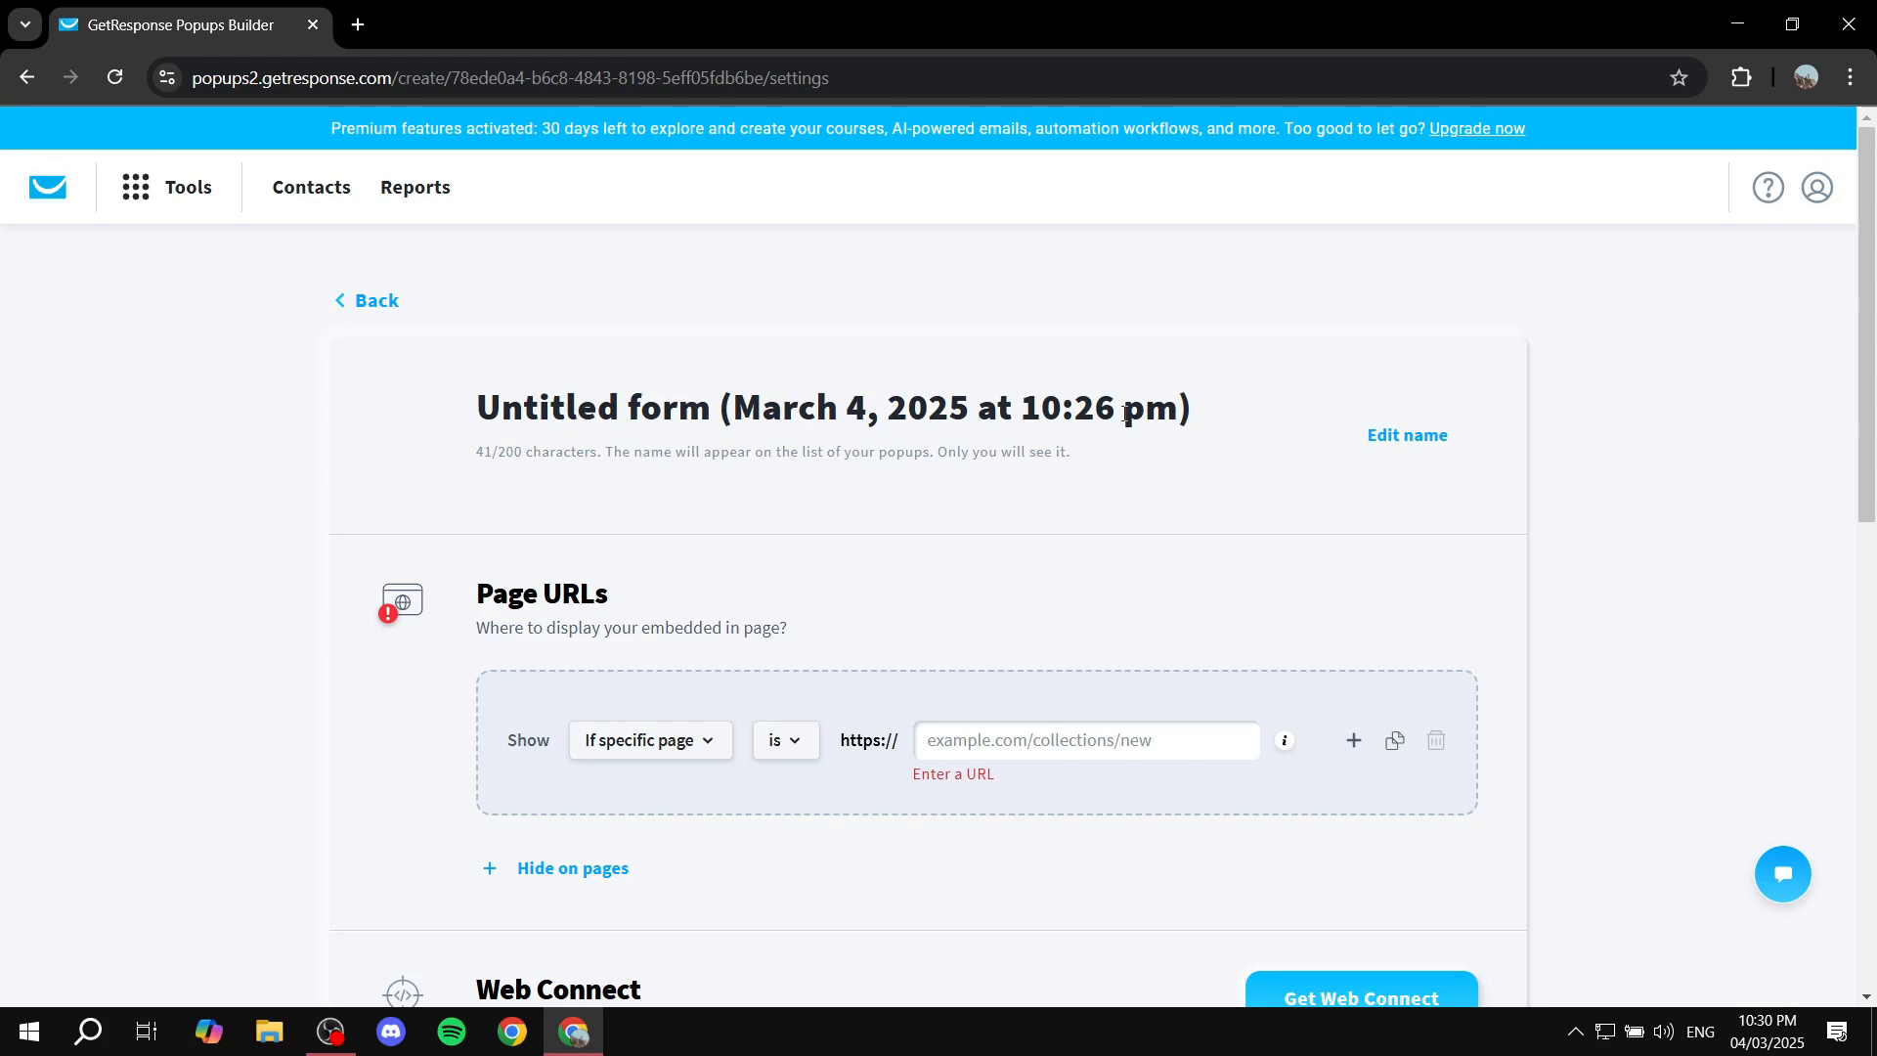
{"action": "left_click_drag", "start_coordinate": [1209, 392], "coordinate": [481, 392]}
{"action": "left_click", "coordinate": [640, 266]}
{"action": "scroll", "coordinate": [568, 577], "scroll_direction": "down", "scroll_amount": 2}
{"action": "left_click_drag", "start_coordinate": [471, 393], "coordinate": [557, 381]}
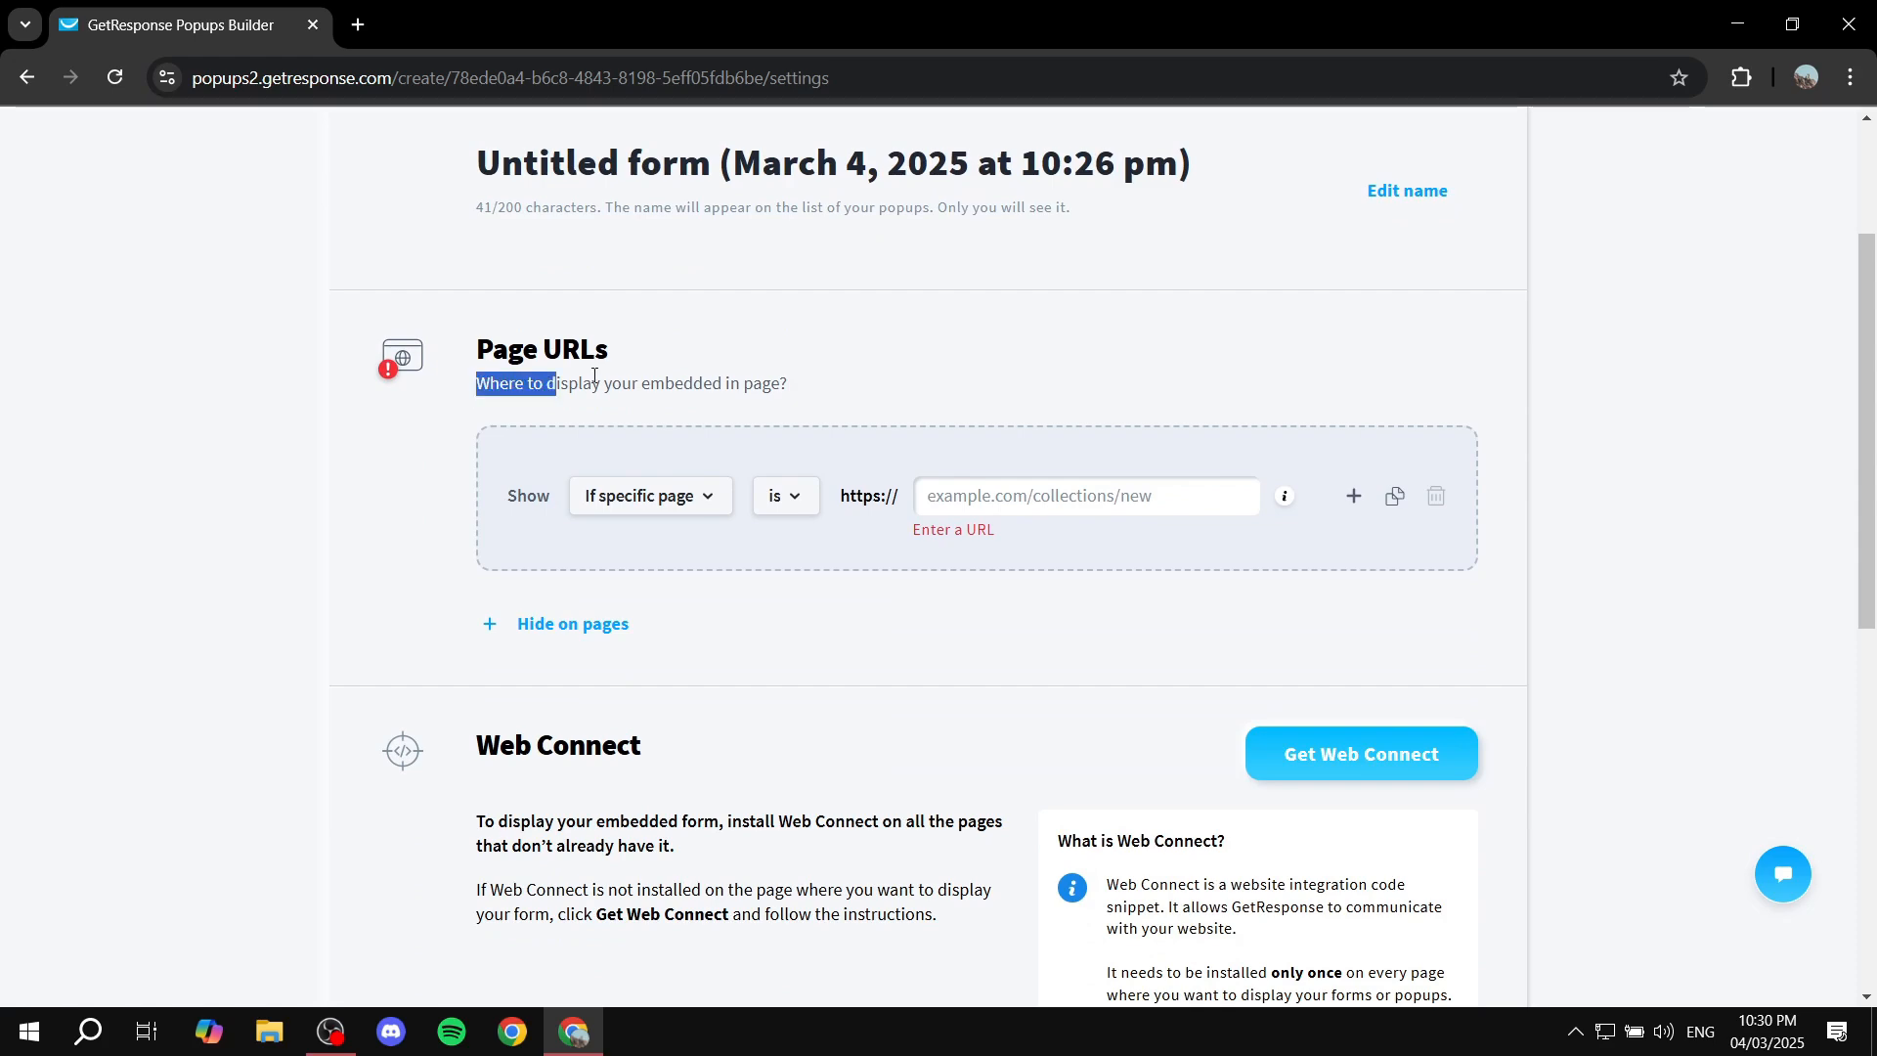
{"action": "left_click", "coordinate": [838, 370]}
{"action": "scroll", "coordinate": [838, 584], "scroll_direction": "down", "scroll_amount": 8}
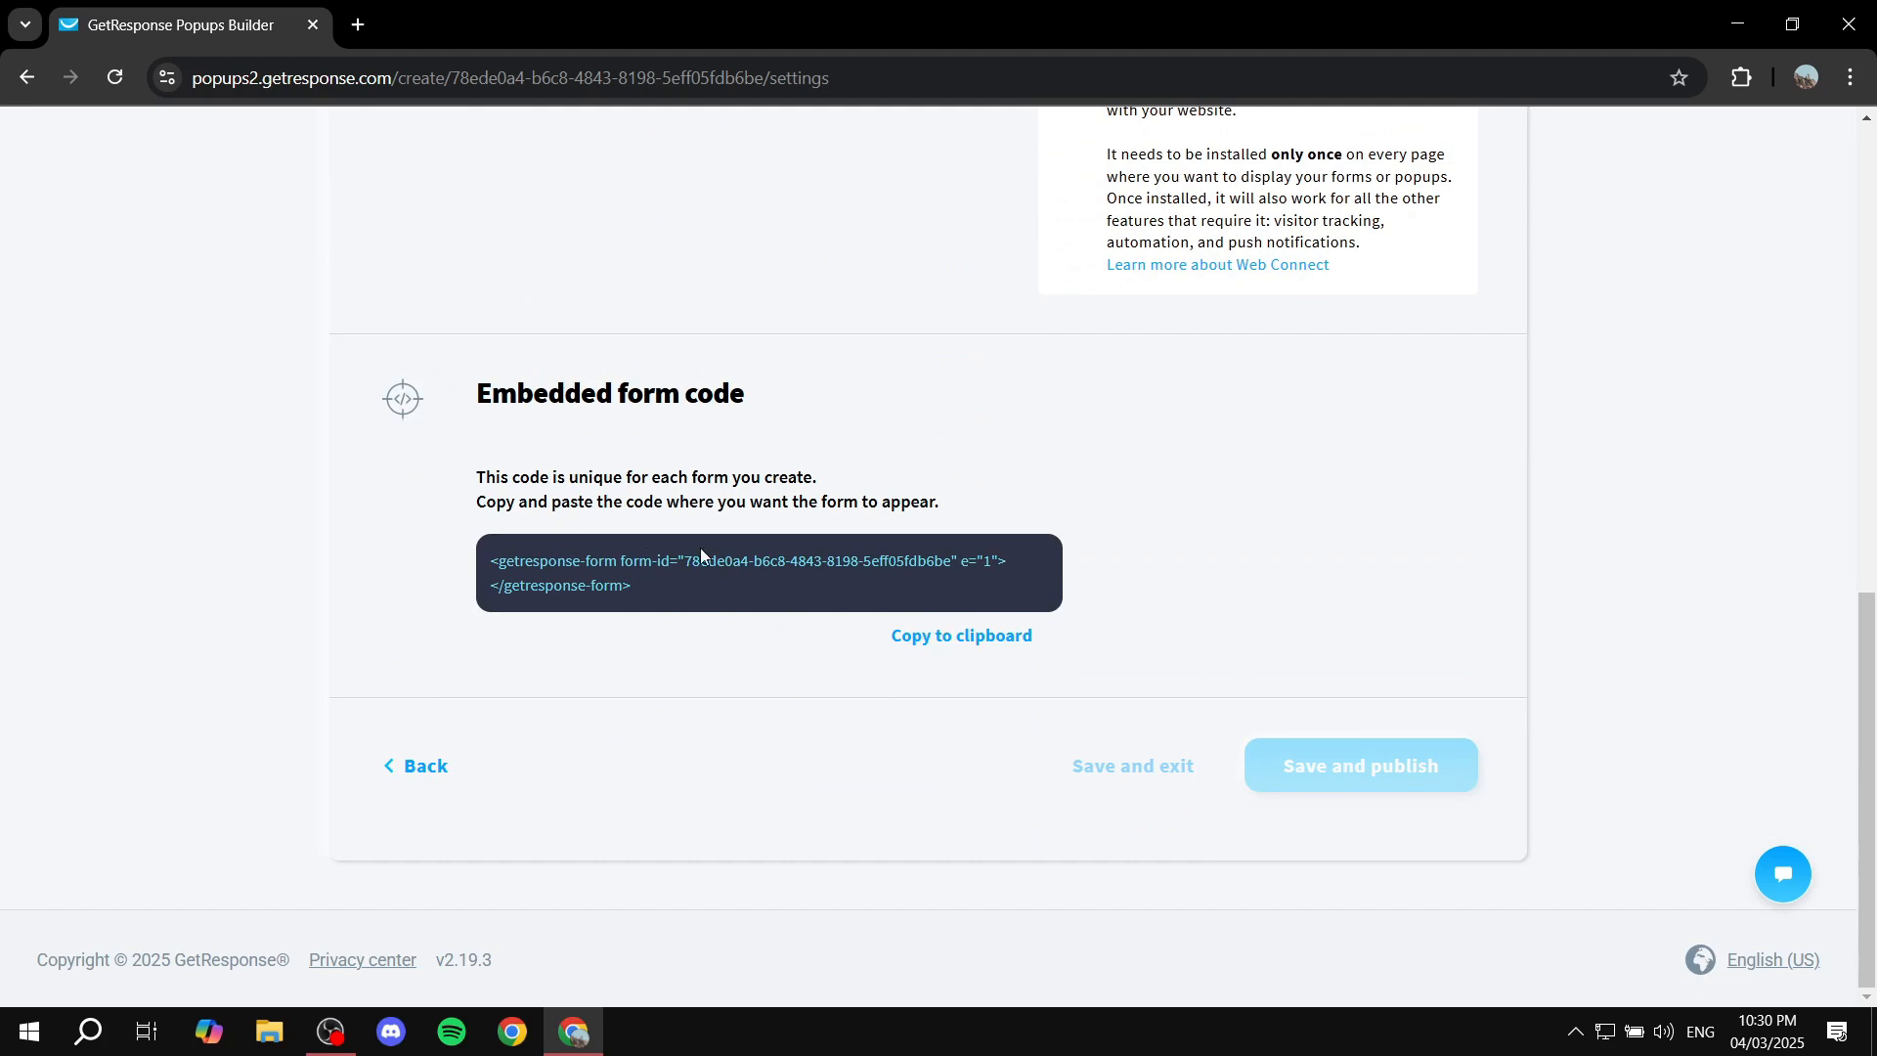
{"action": "left_click", "coordinate": [964, 636]}
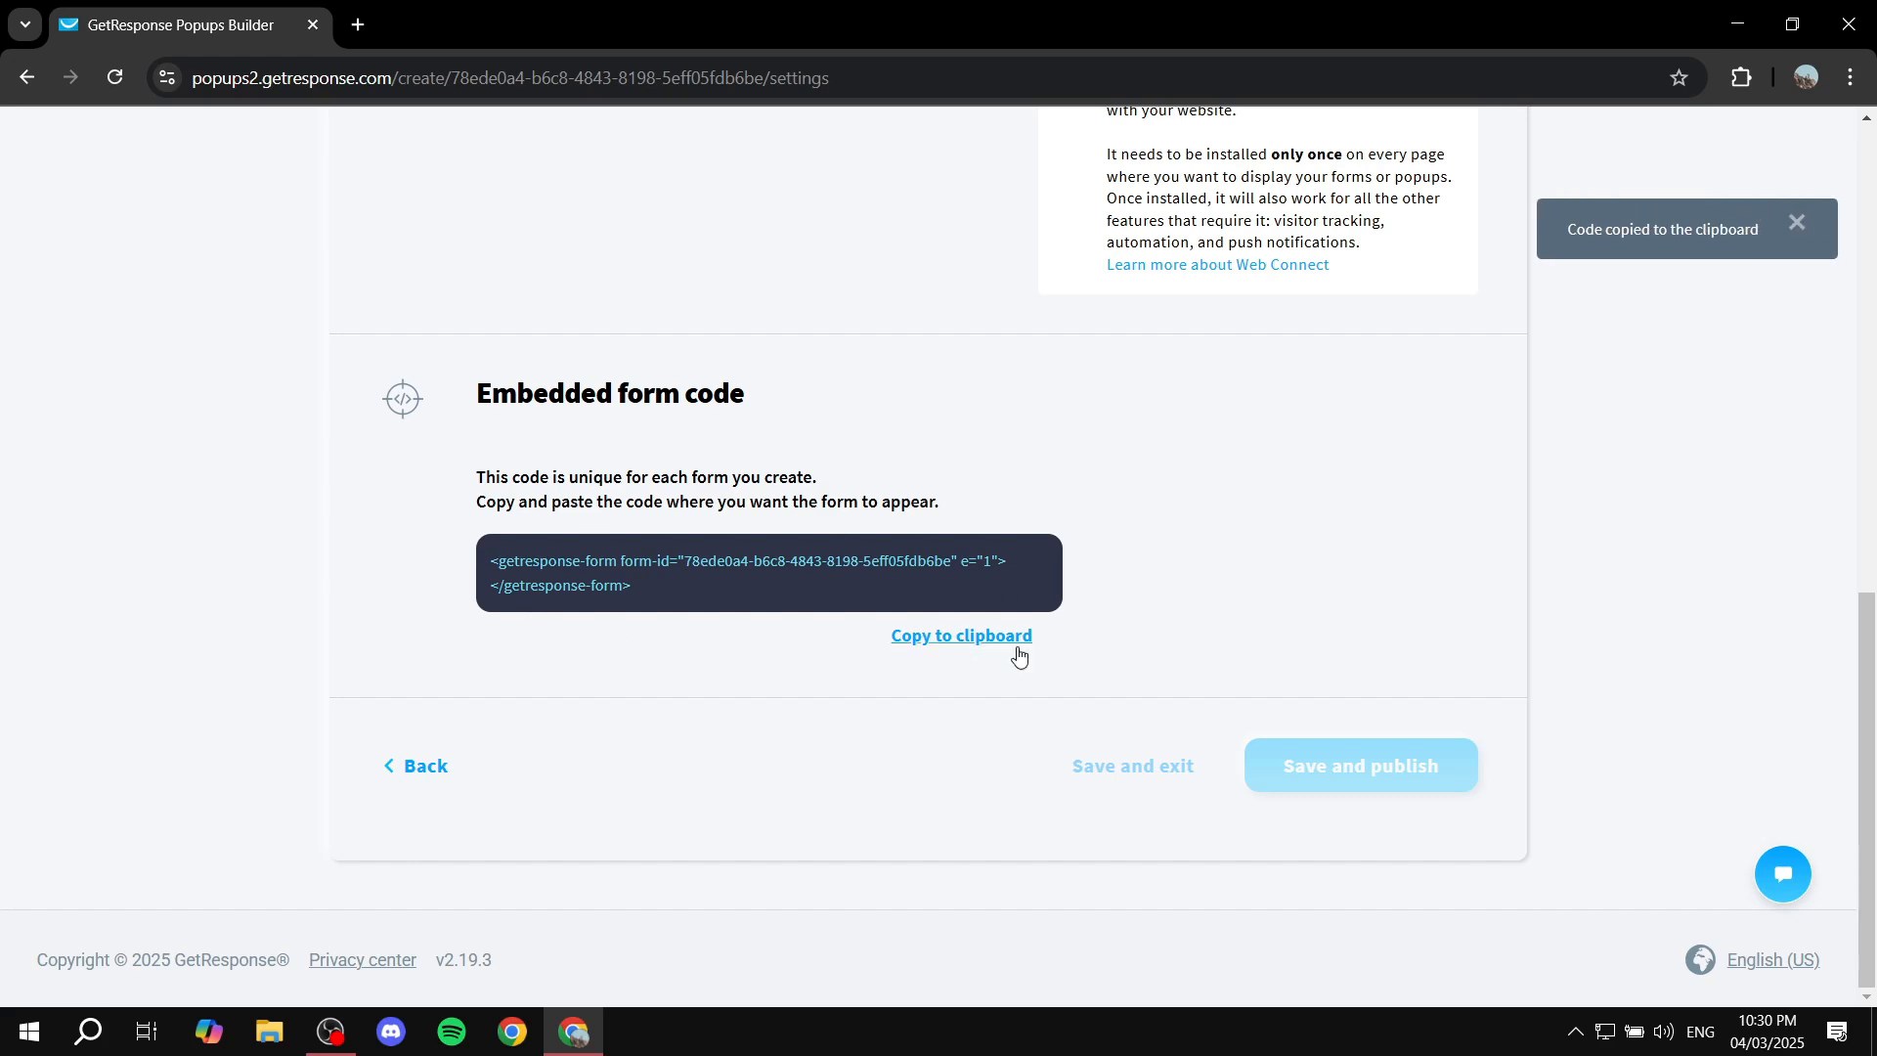